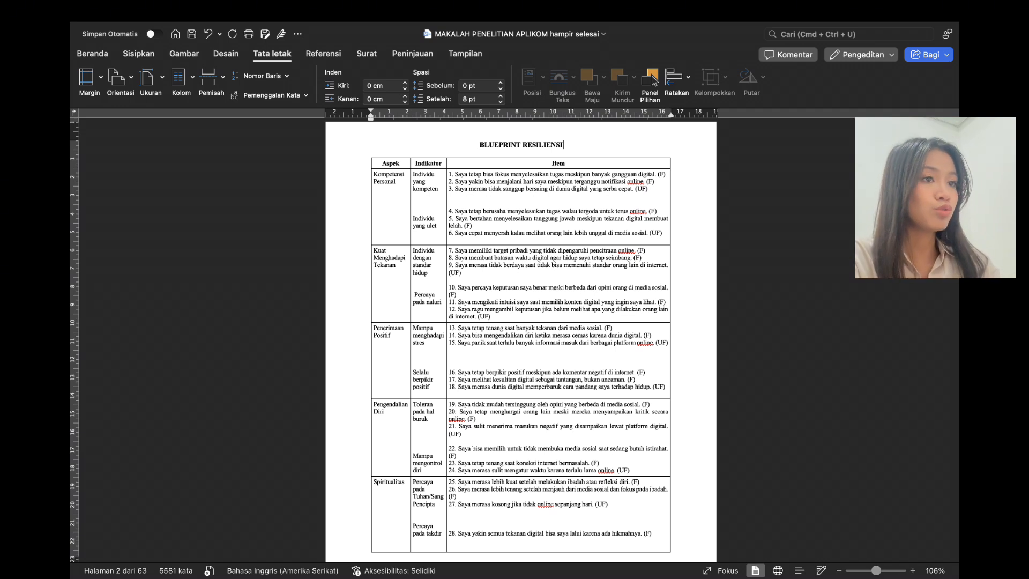
# Step: Advance from the Blueprint Resiliensi table on page 2 to page 3 of the paper
pyautogui.press('pagedown')
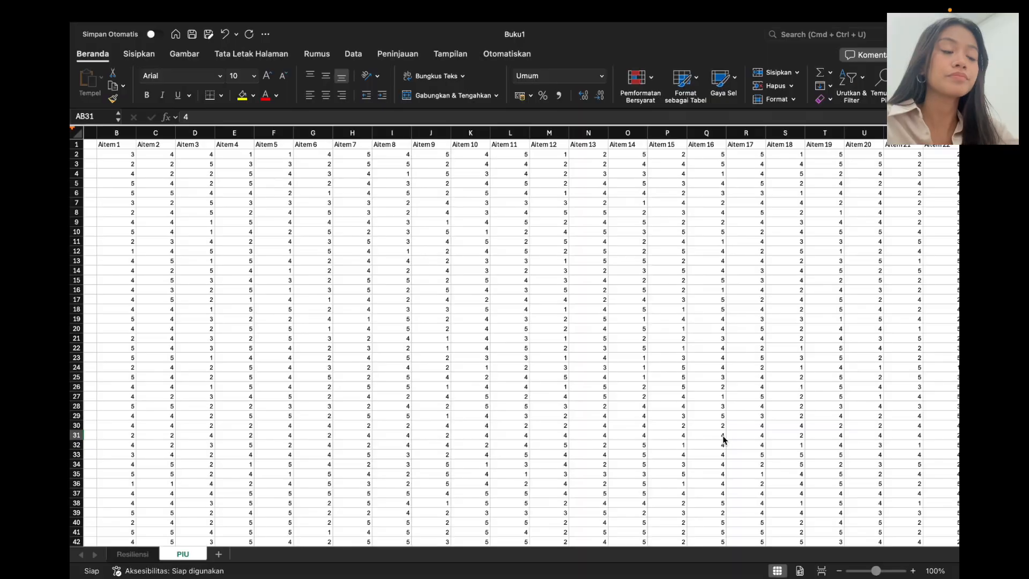
# Step: Look over the PIU item scores, then switch to the Resiliensi sheet of the workbook
pyautogui.hscroll(-2, 722, 437)
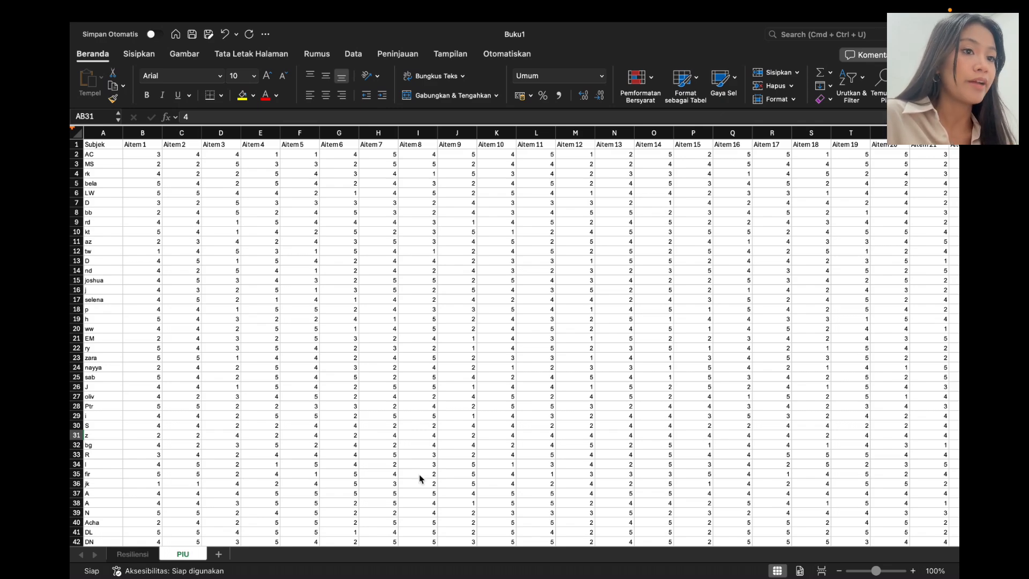
pyautogui.scroll(-3, 332, 471)
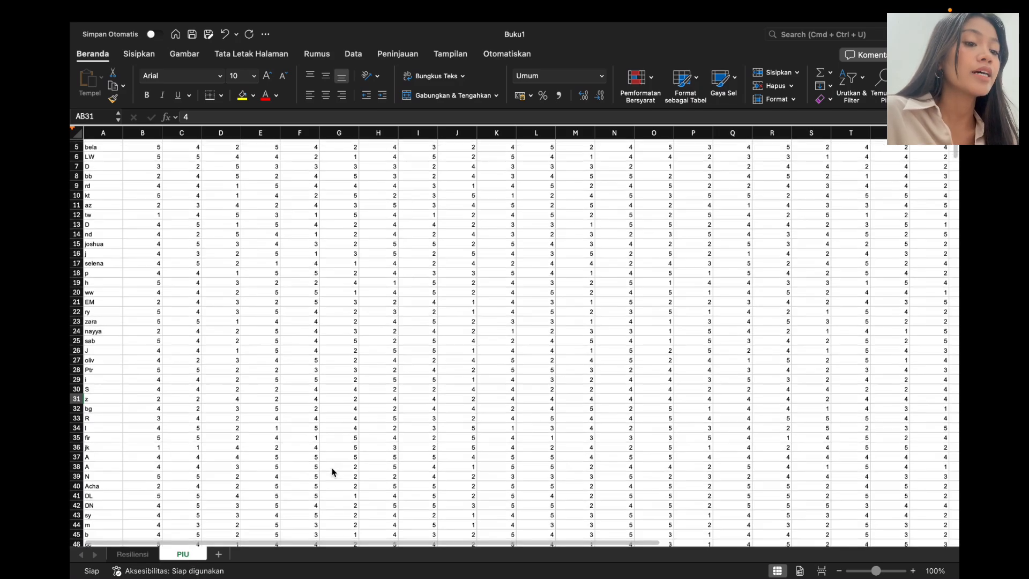
pyautogui.scroll(3, 332, 472)
pyautogui.scroll(-2, 332, 471)
pyautogui.scroll(-1, 332, 472)
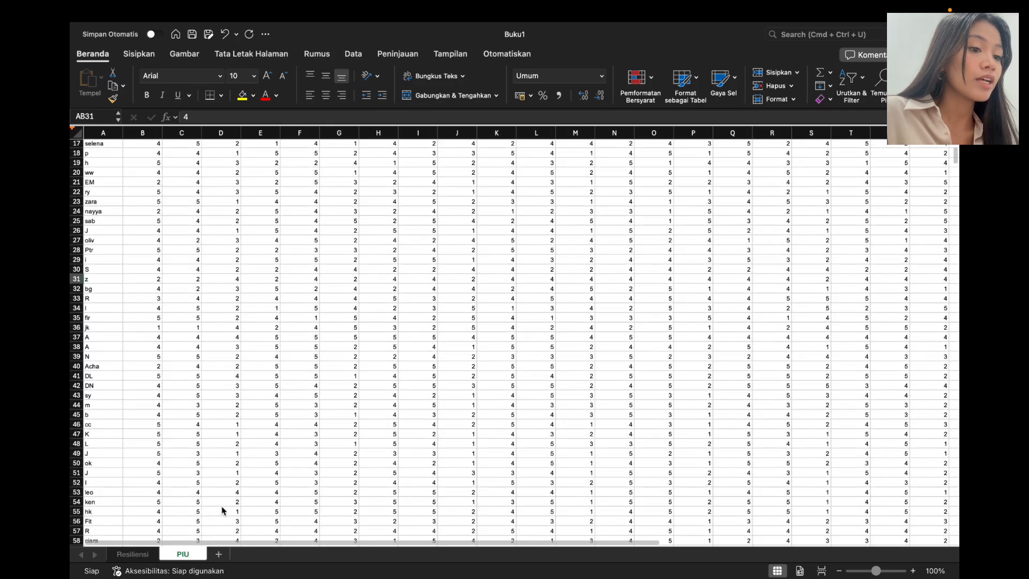
pyautogui.click(128, 555)
pyautogui.hscroll(5, 300, 343)
pyautogui.hscroll(-5, 328, 318)
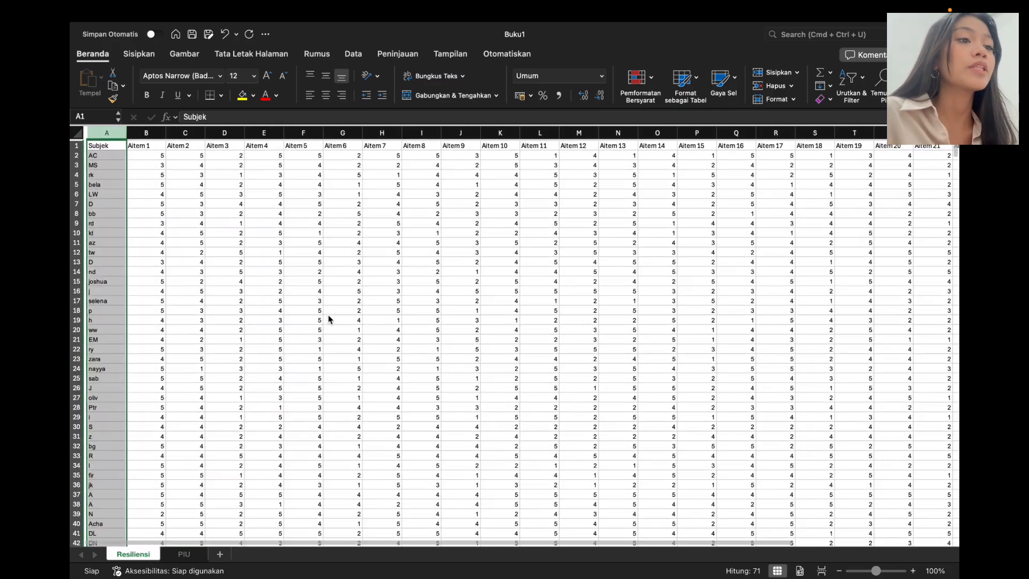
# Step: Exit Excel full screen and start a new empty SPSS dataset
pyautogui.hscroll(1, 179, 209)
pyautogui.click(179, 208)
pyautogui.hscroll(-2, 180, 209)
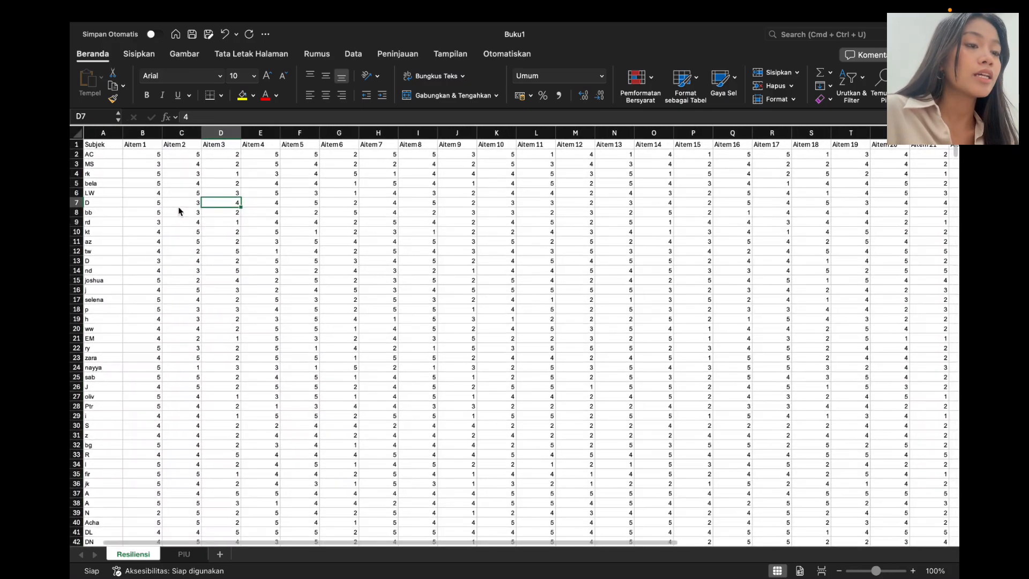
pyautogui.click(163, 155)
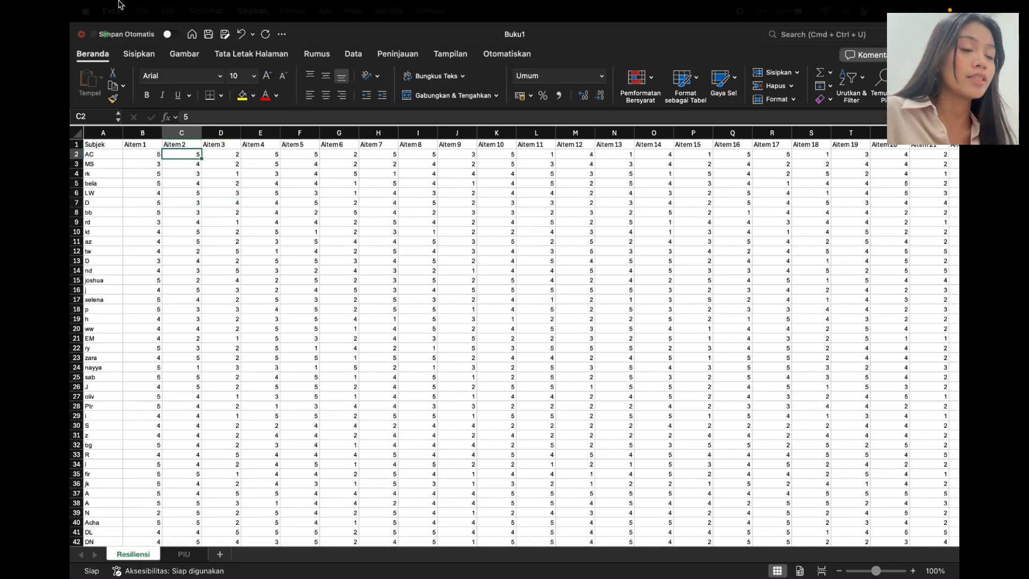
pyautogui.click(105, 35)
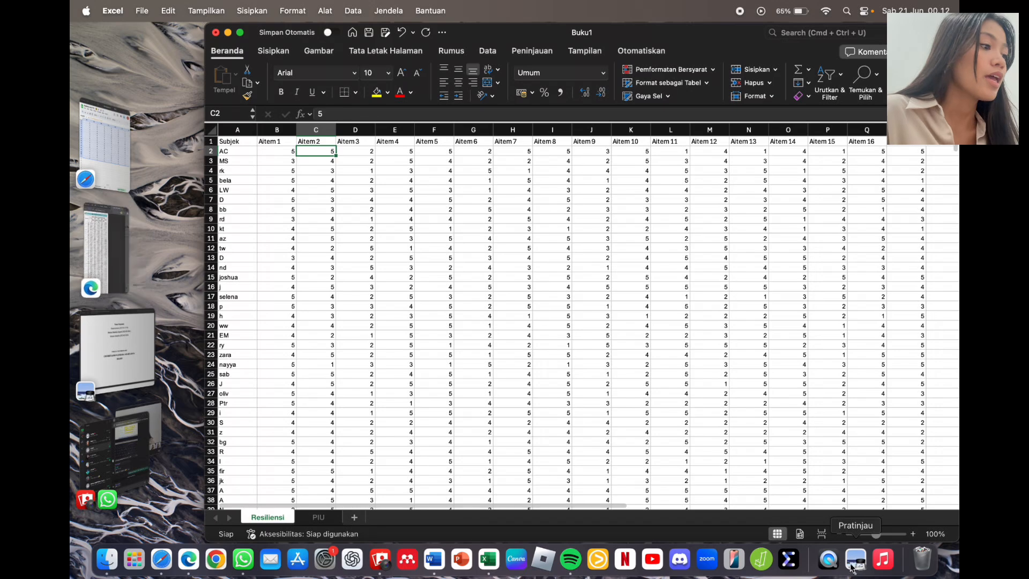
pyautogui.click(788, 558)
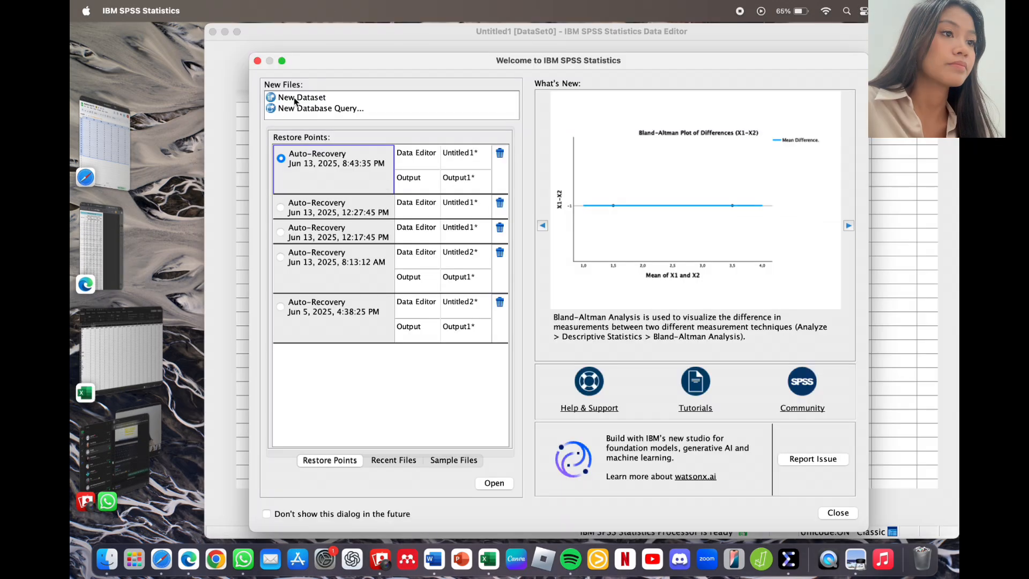
pyautogui.doubleClick(295, 101)
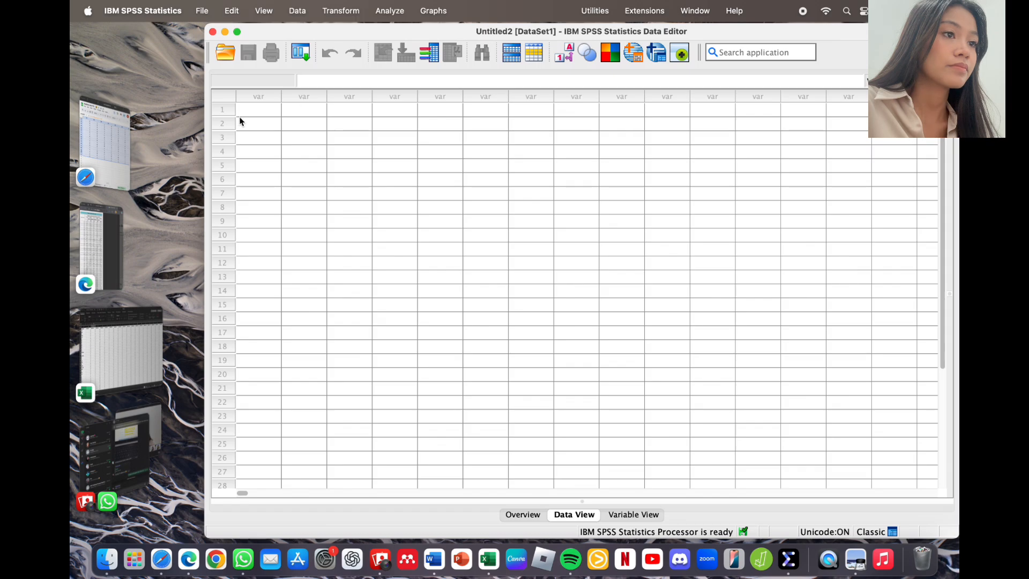
# Step: Back in full-screen Excel, select the Resiliensi scores in B2:AD71
pyautogui.click(140, 352)
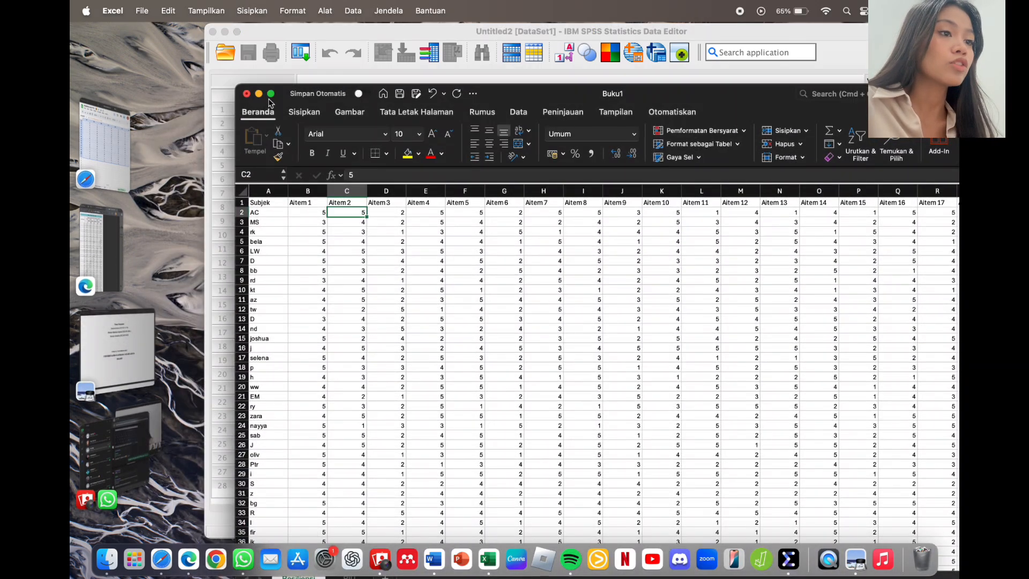
pyautogui.click(271, 93)
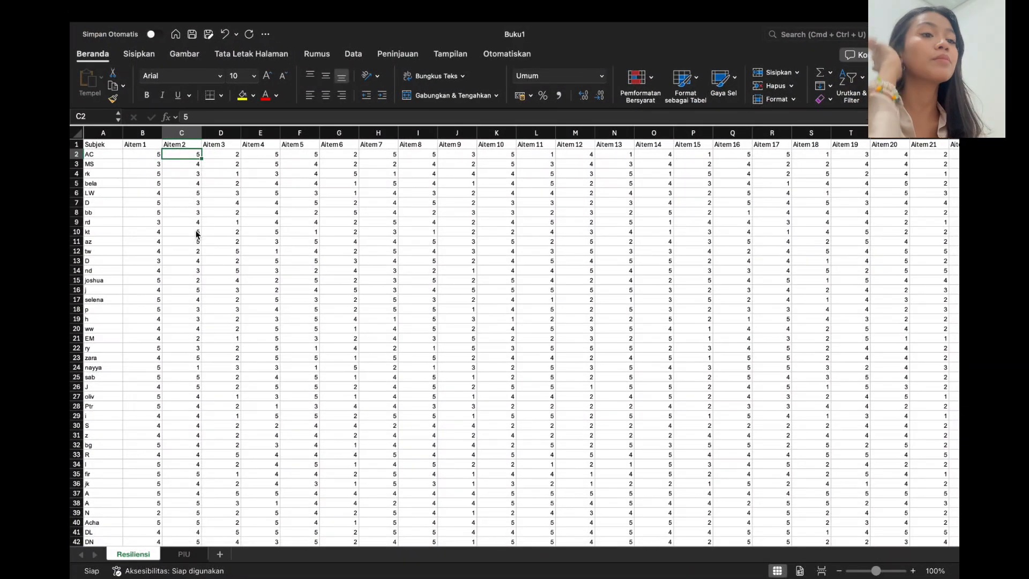
pyautogui.moveTo(156, 159); pyautogui.dragTo(818, 253)
pyautogui.scroll(8, 820, 259)
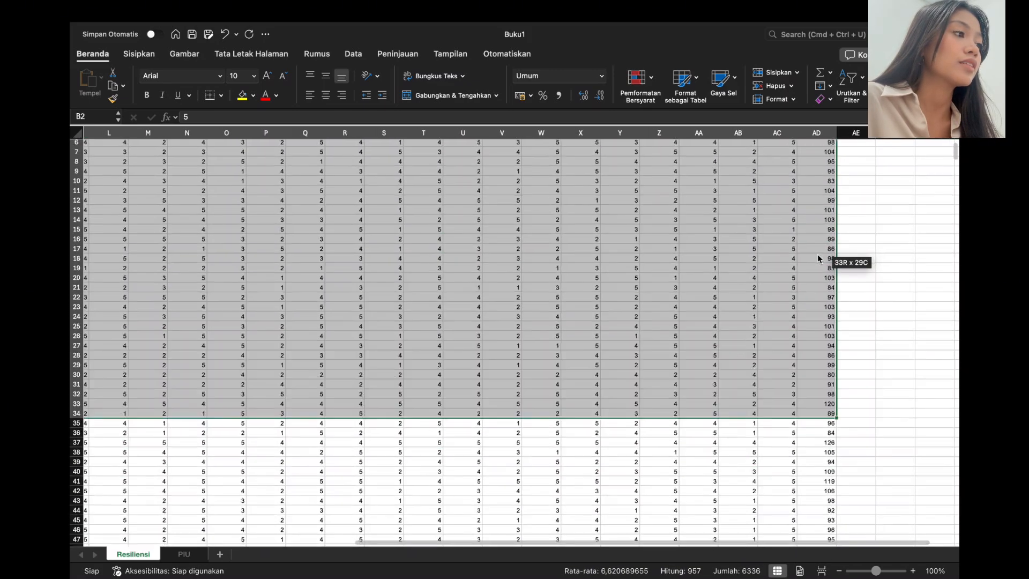
pyautogui.click(873, 162)
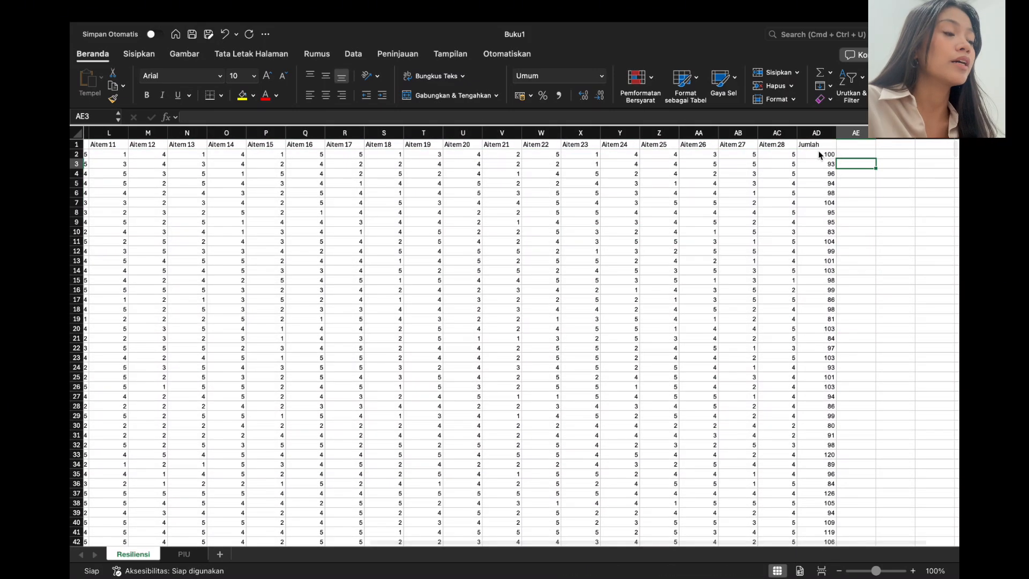
pyautogui.hscroll(-1, 818, 153)
pyautogui.hscroll(-9, 818, 155)
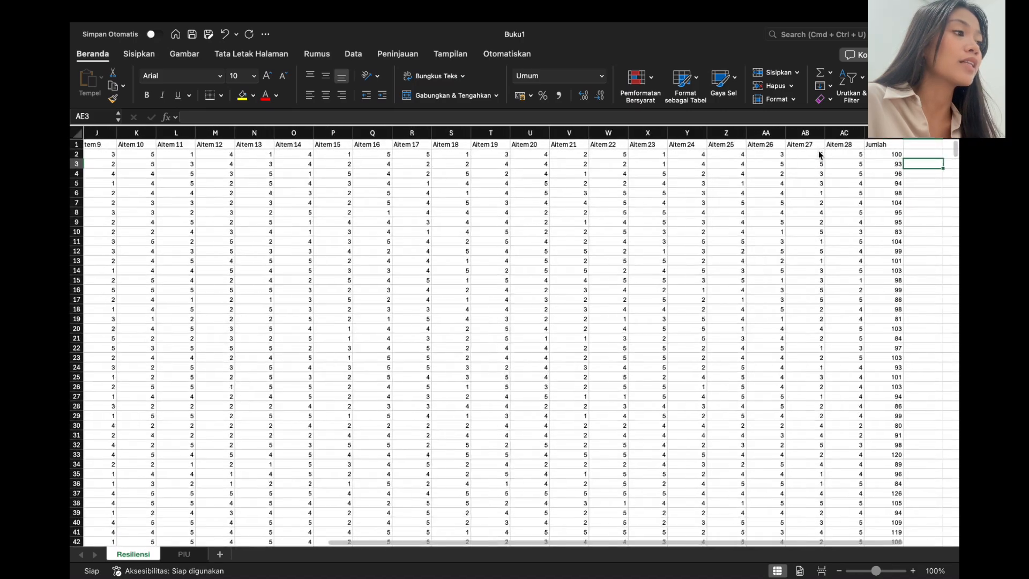
pyautogui.hscroll(-1, 152, 155)
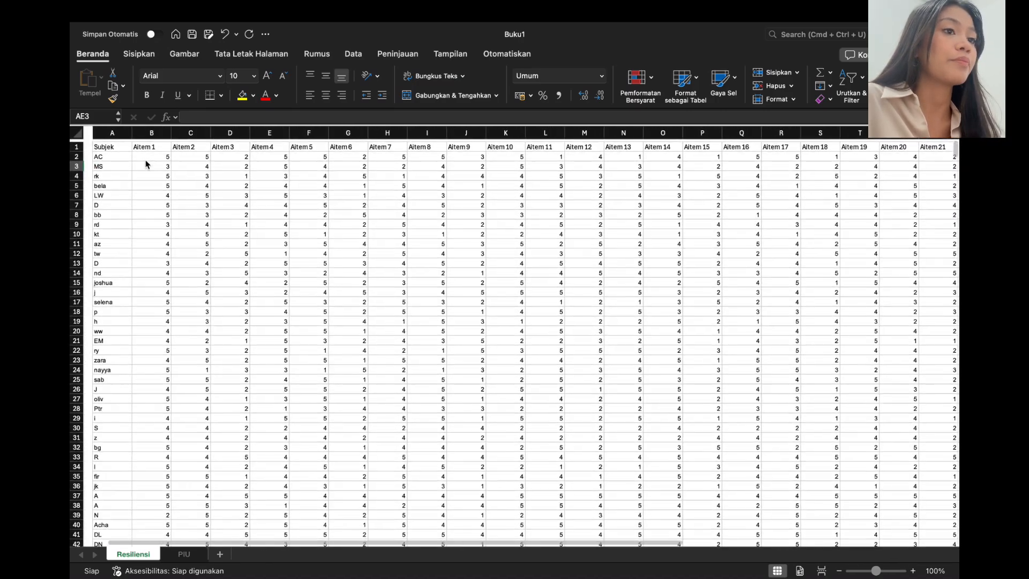
pyautogui.moveTo(143, 155); pyautogui.dragTo(804, 504)
# Step: Copy the Resiliensi scores and paste them into the empty SPSS dataset
pyautogui.press('super+c')
pyautogui.press('ctrl+super+f')
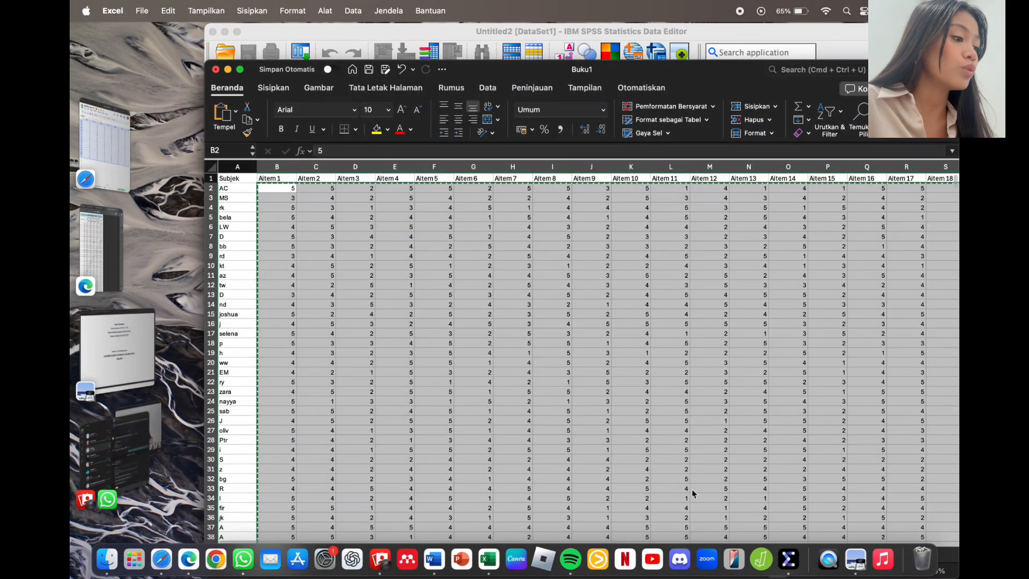
pyautogui.click(788, 559)
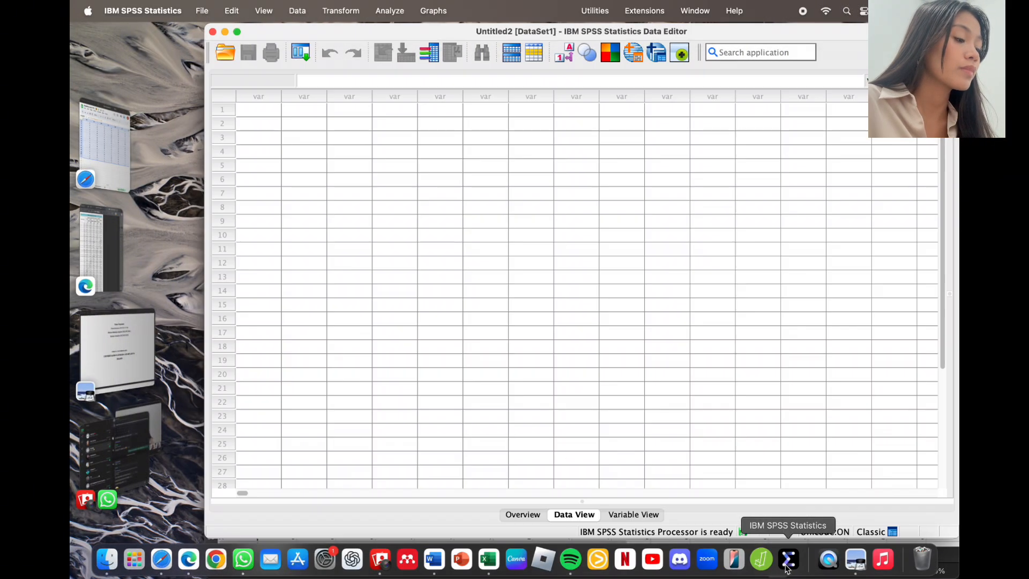
pyautogui.click(264, 111)
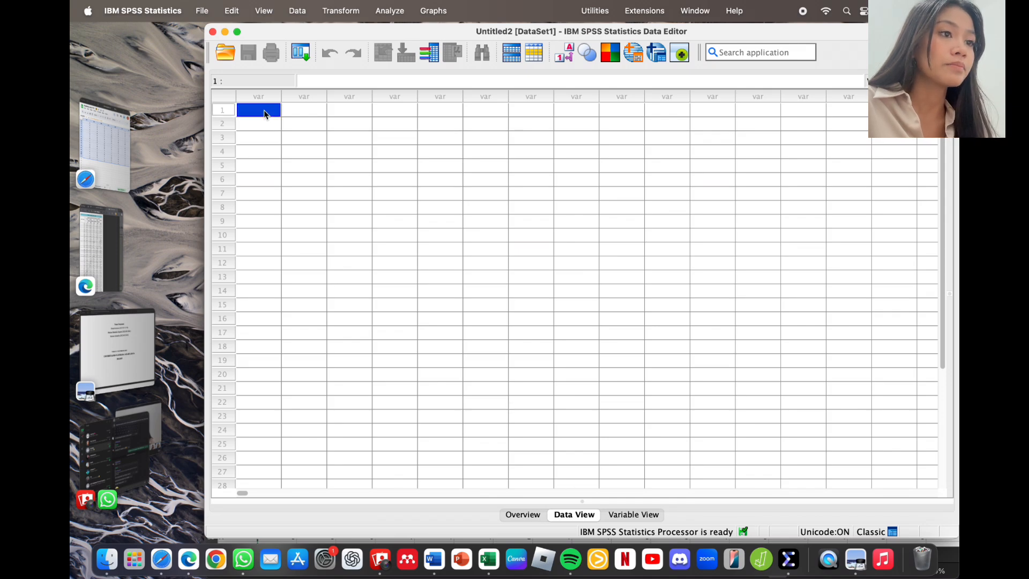
pyautogui.press('super+v')
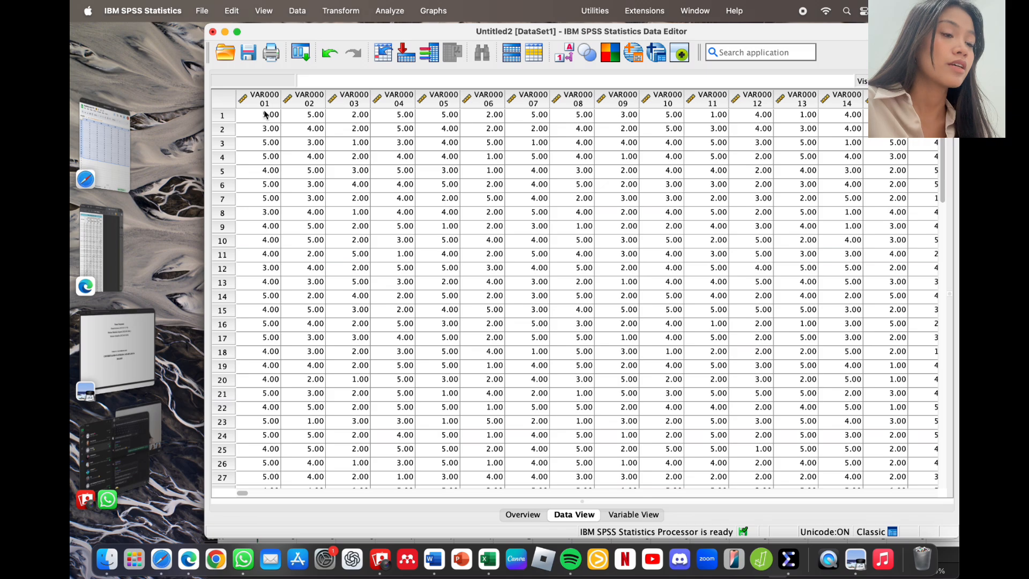
pyautogui.click(237, 33)
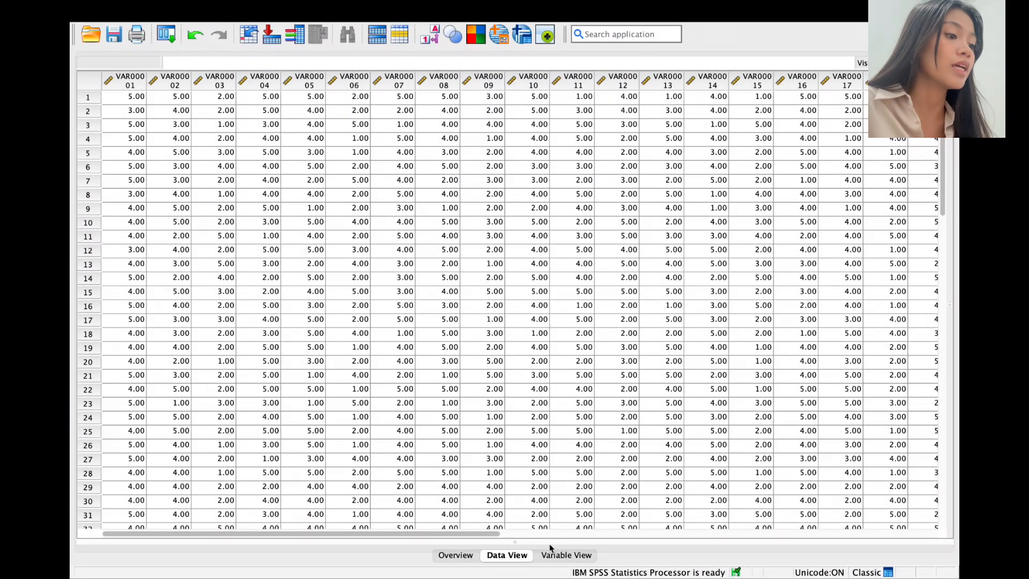
# Step: Set all 29 variables to 0 decimals in Variable View
pyautogui.click(563, 556)
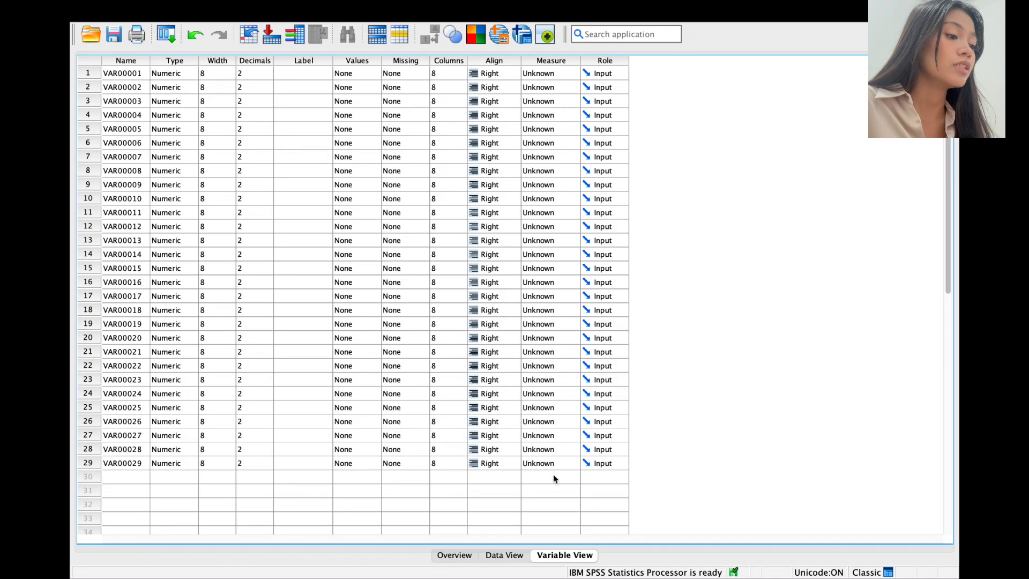
pyautogui.click(253, 74)
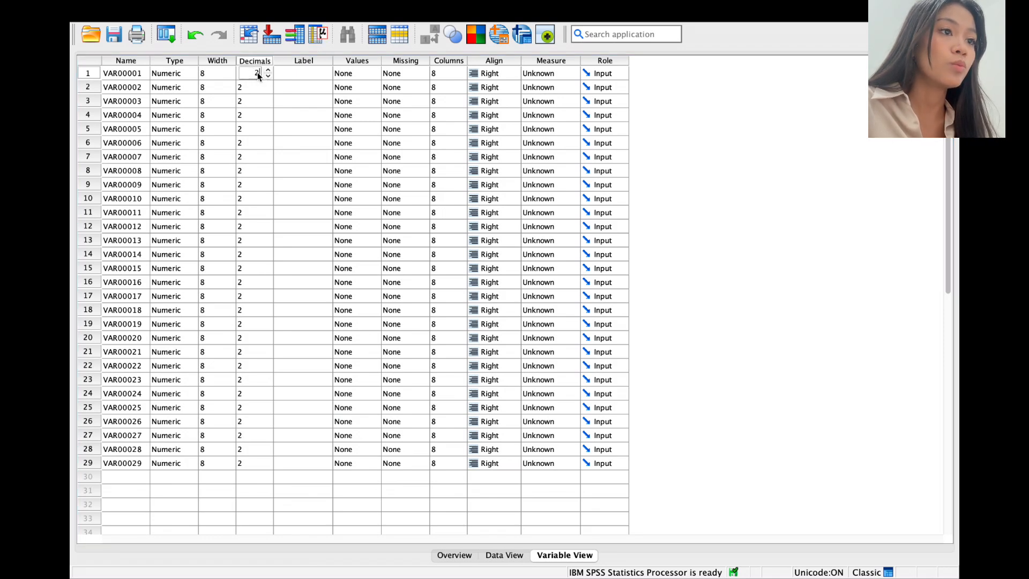
pyautogui.write('0')
pyautogui.click(239, 89)
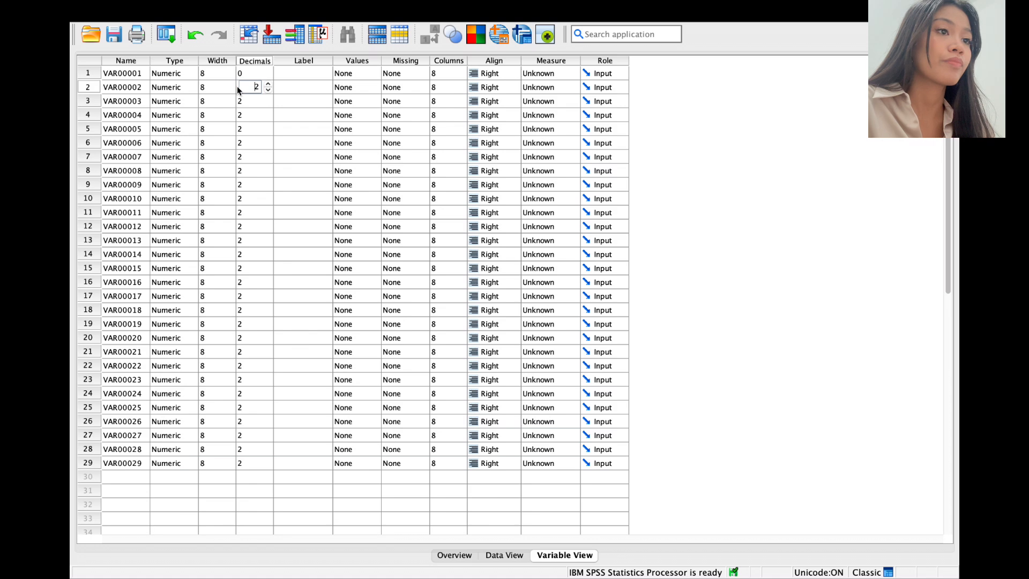
pyautogui.write('0')
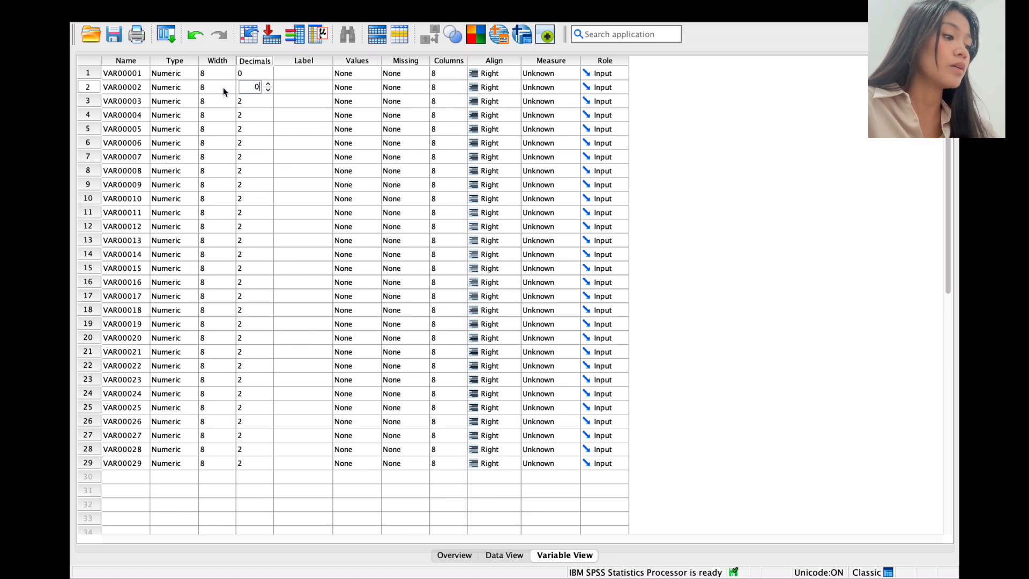
pyautogui.click(245, 102)
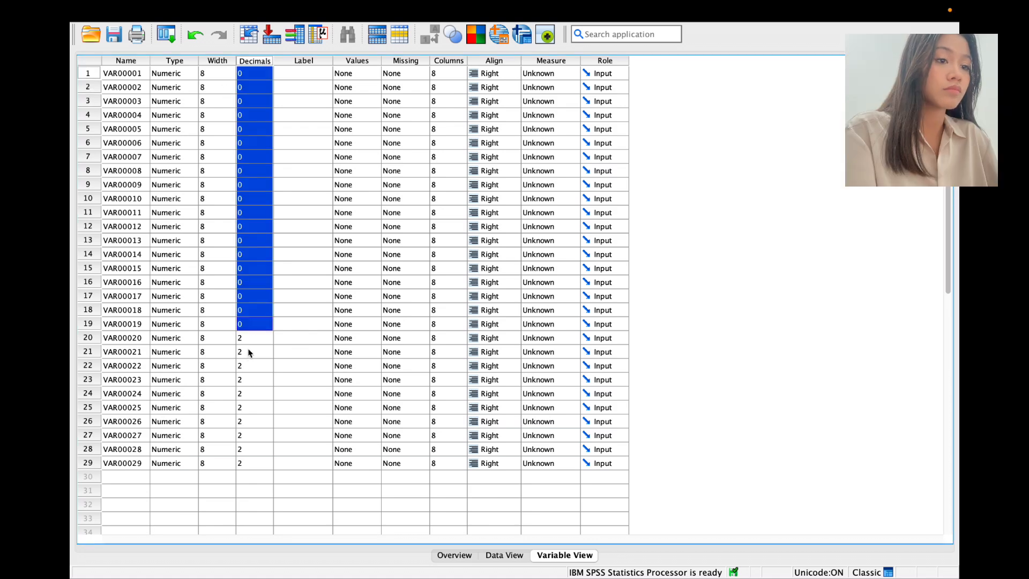
pyautogui.moveTo(249, 339); pyautogui.dragTo(258, 466)
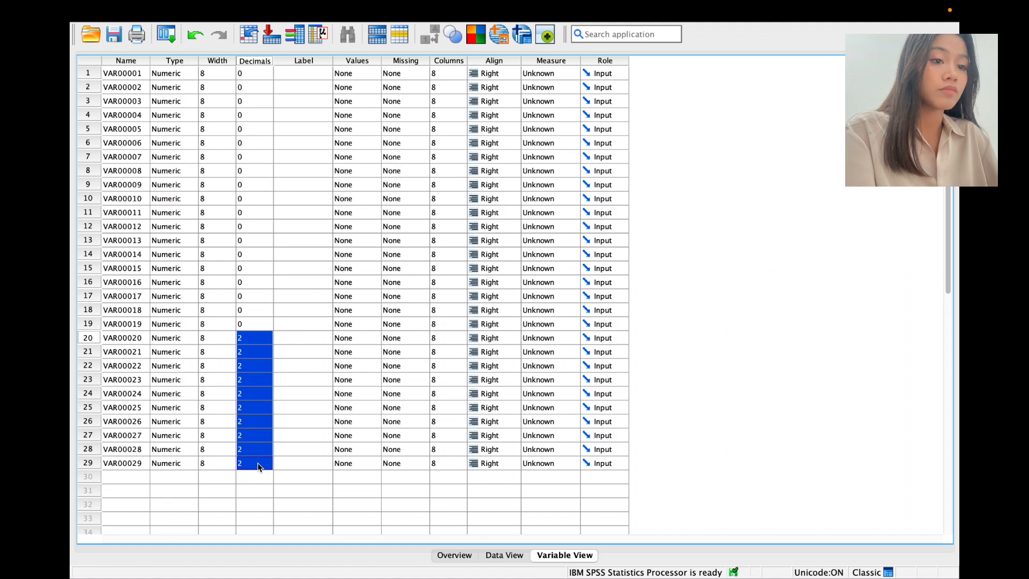
pyautogui.hotkey('ctrl', 'v')
# Step: Rename variable 29 to Total and return to Data View
pyautogui.click(129, 467)
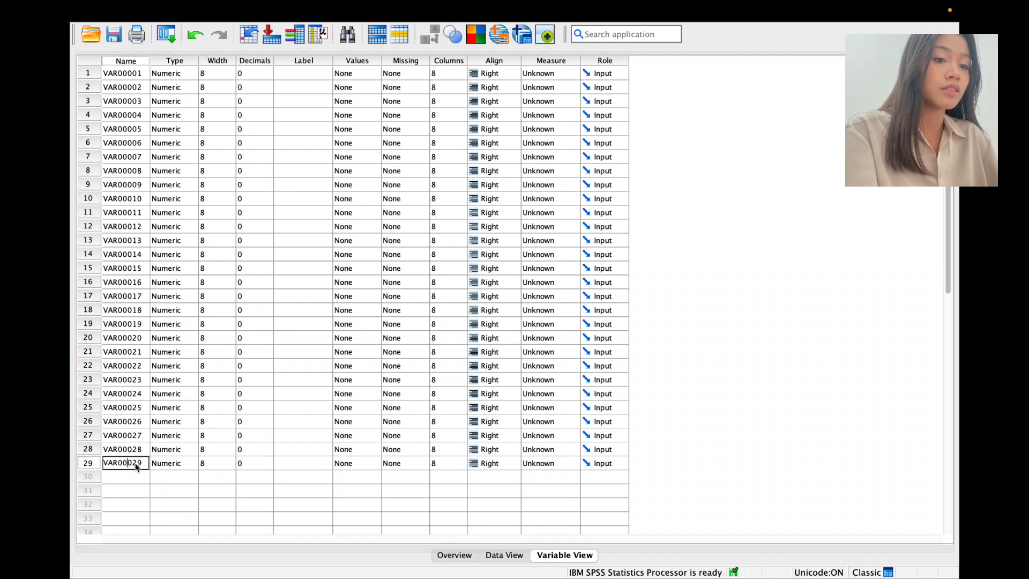
pyautogui.doubleClick(143, 466)
pyautogui.write('Total')
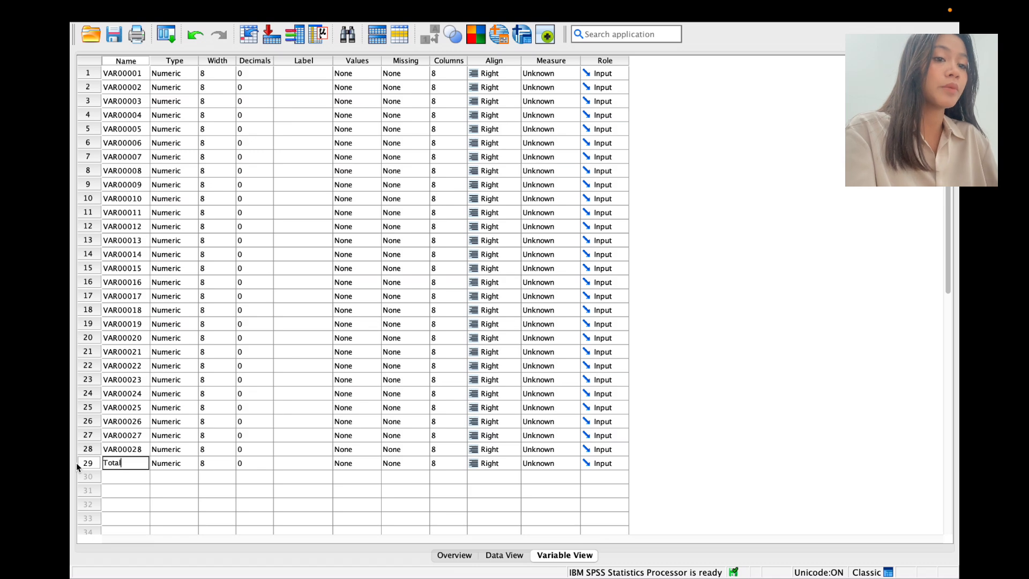
pyautogui.press('Return')
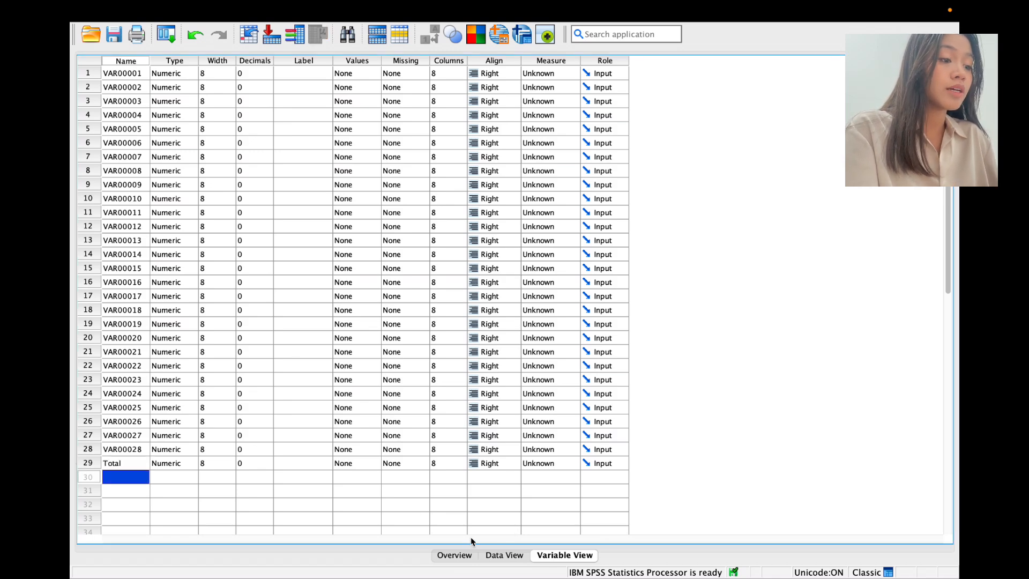
pyautogui.click(512, 557)
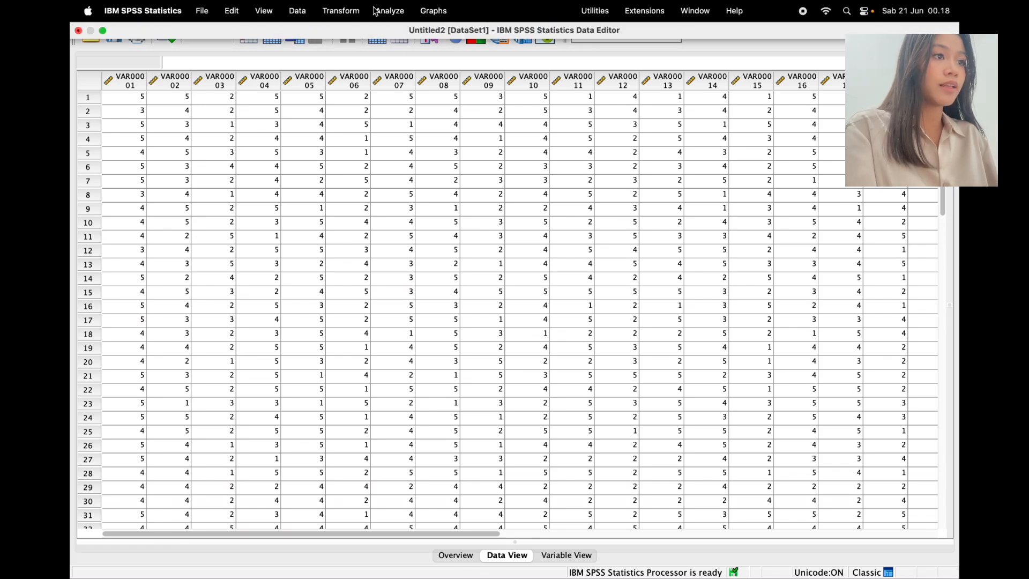
# Step: Run Bivariate Pearson correlations on all 28 item variables plus Total
pyautogui.click(390, 12)
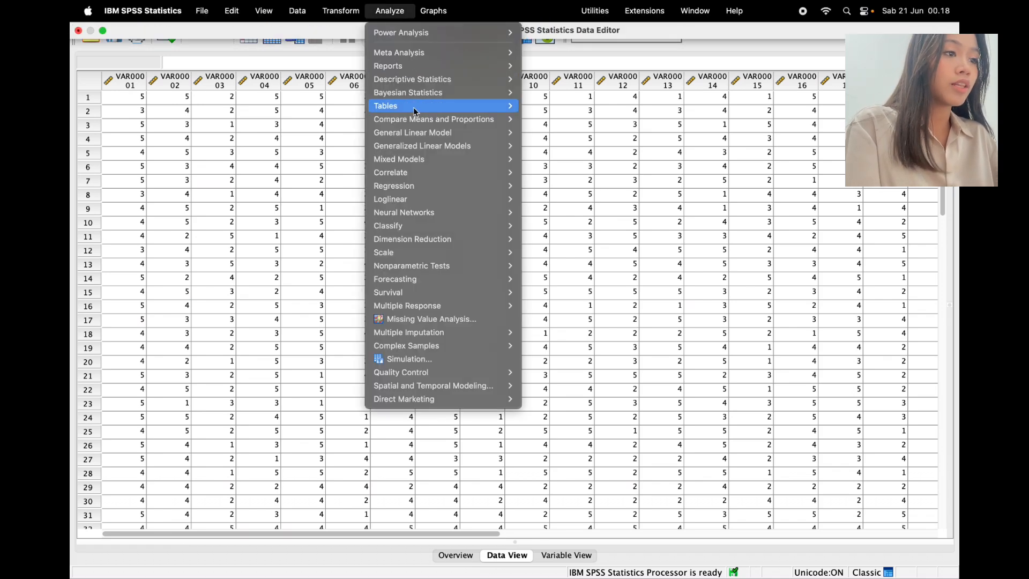
pyautogui.moveTo(423, 177)
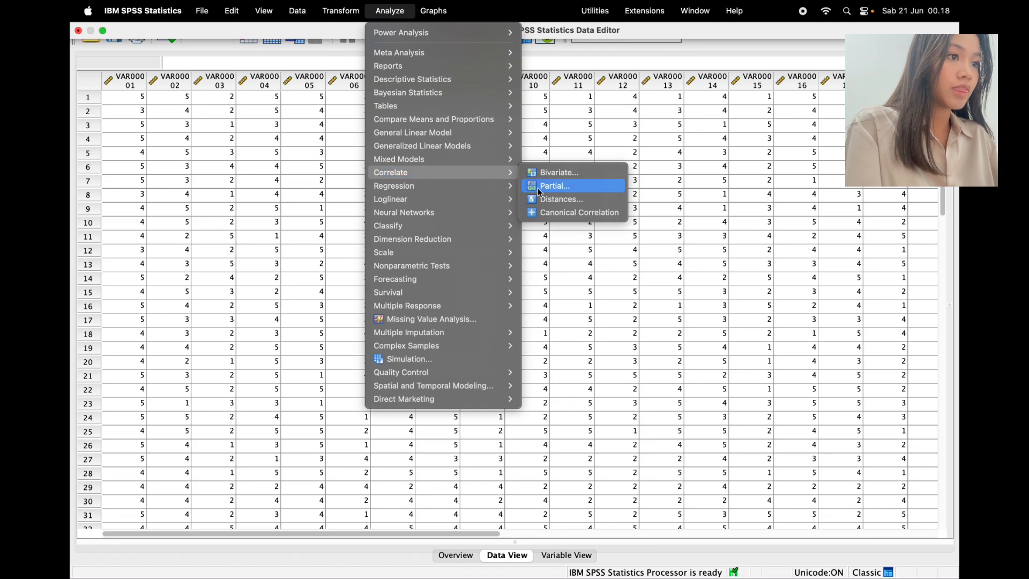
pyautogui.click(569, 179)
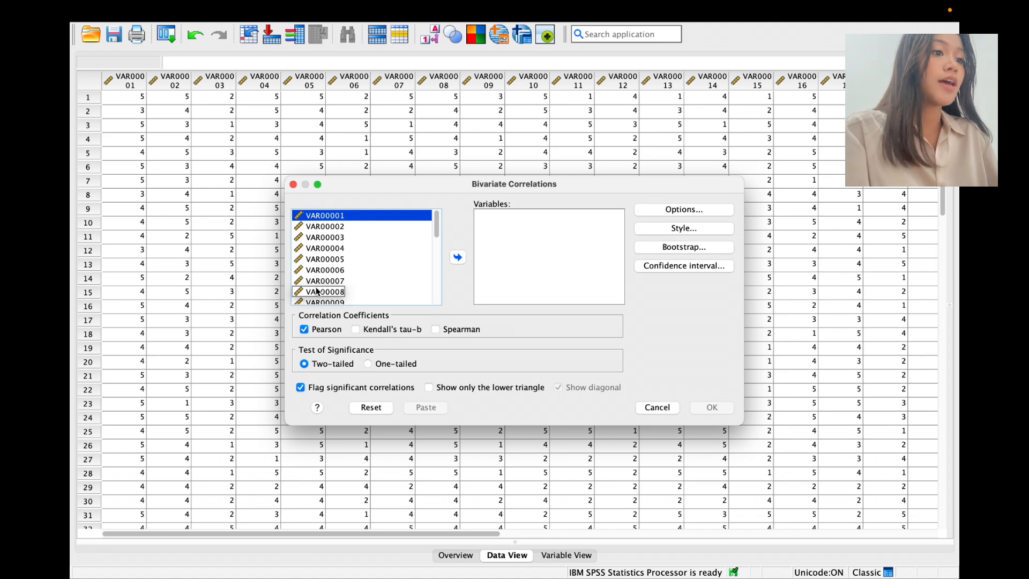
pyautogui.press('super+a')
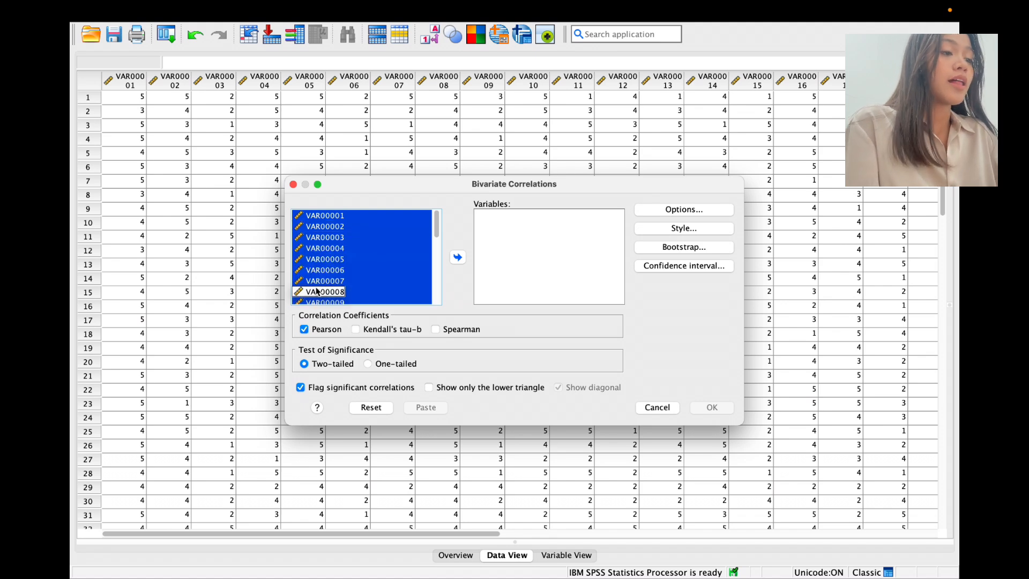
pyautogui.click(459, 258)
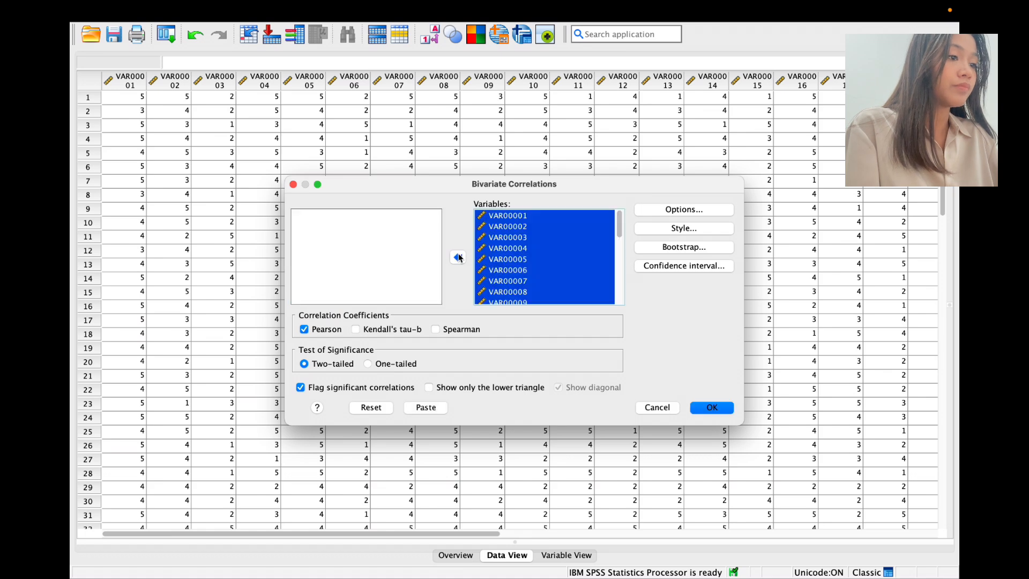
pyautogui.scroll(-5, 615, 281)
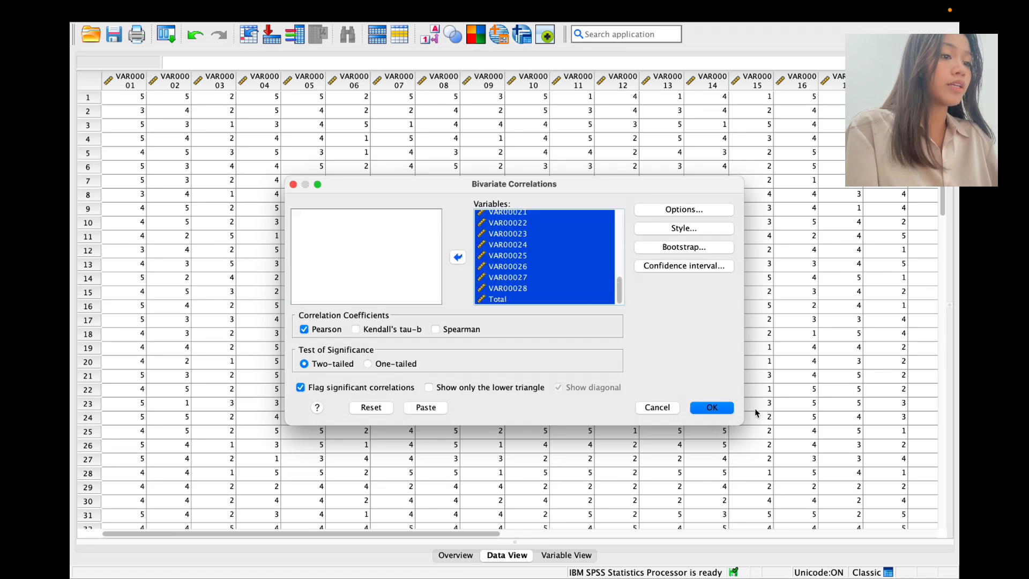
pyautogui.click(712, 408)
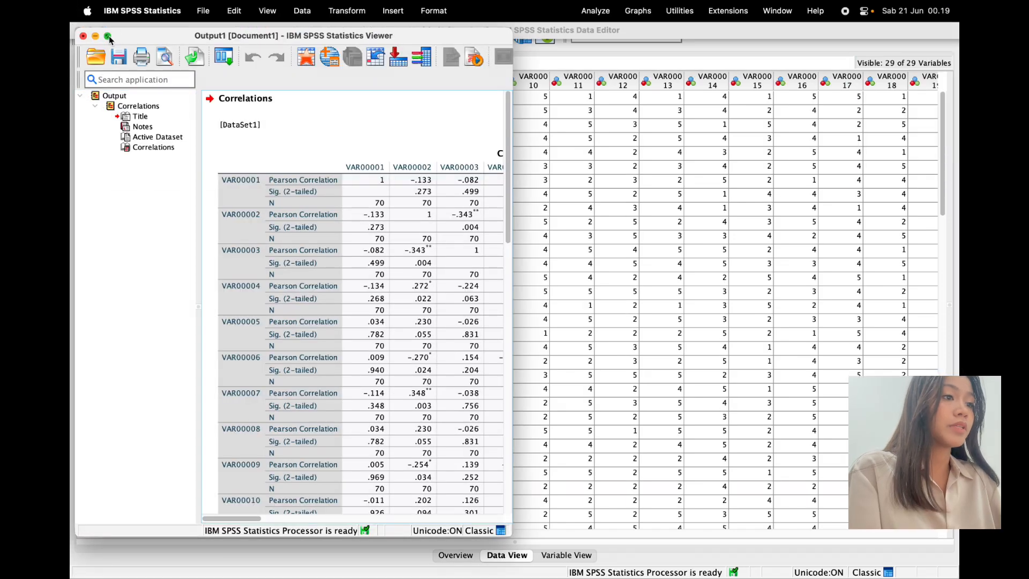
# Step: Enlarge the Output Viewer and scroll down to each item's correlation with Total
pyautogui.click(109, 36)
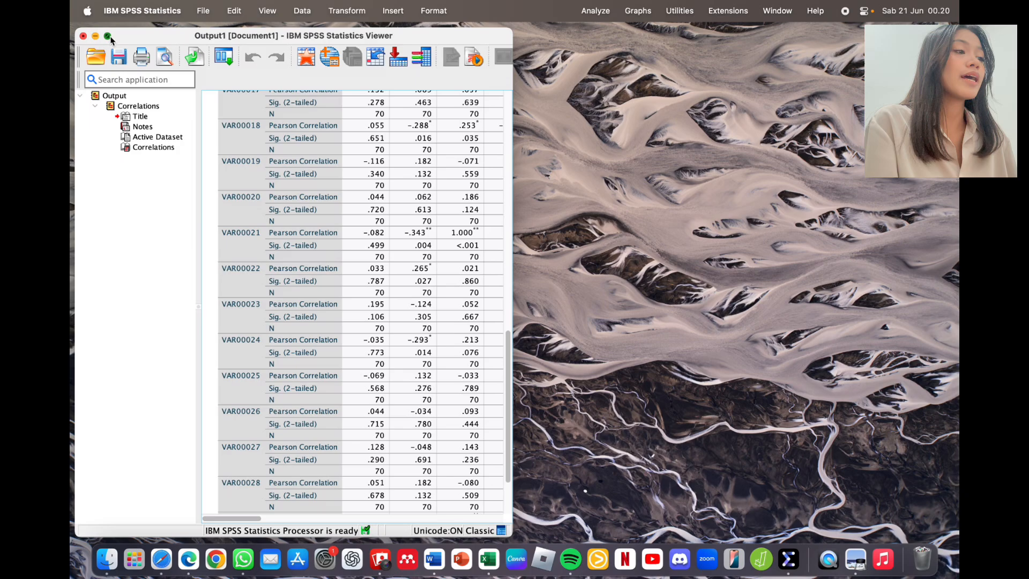
pyautogui.click(108, 36)
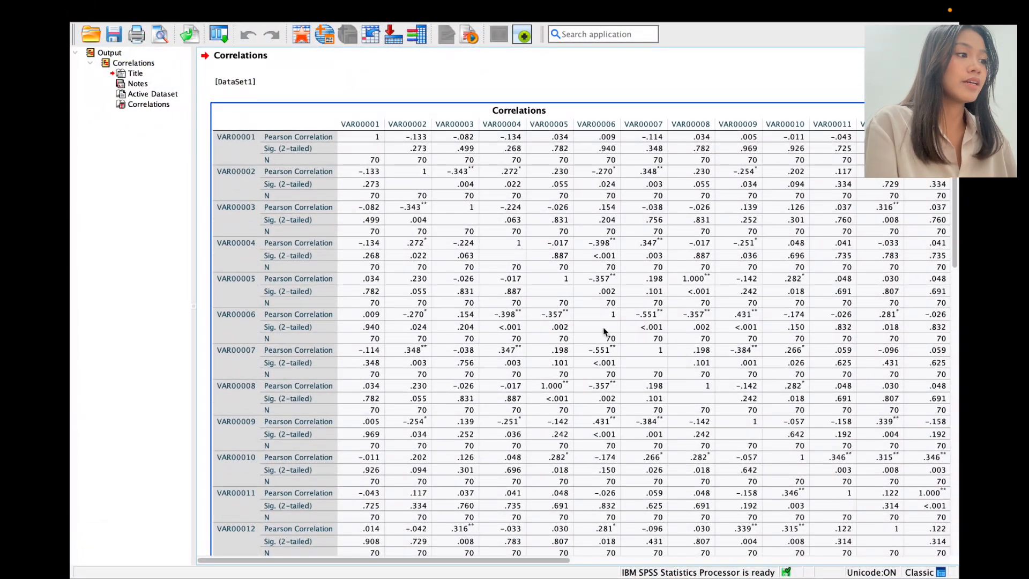
pyautogui.scroll(-10, 604, 330)
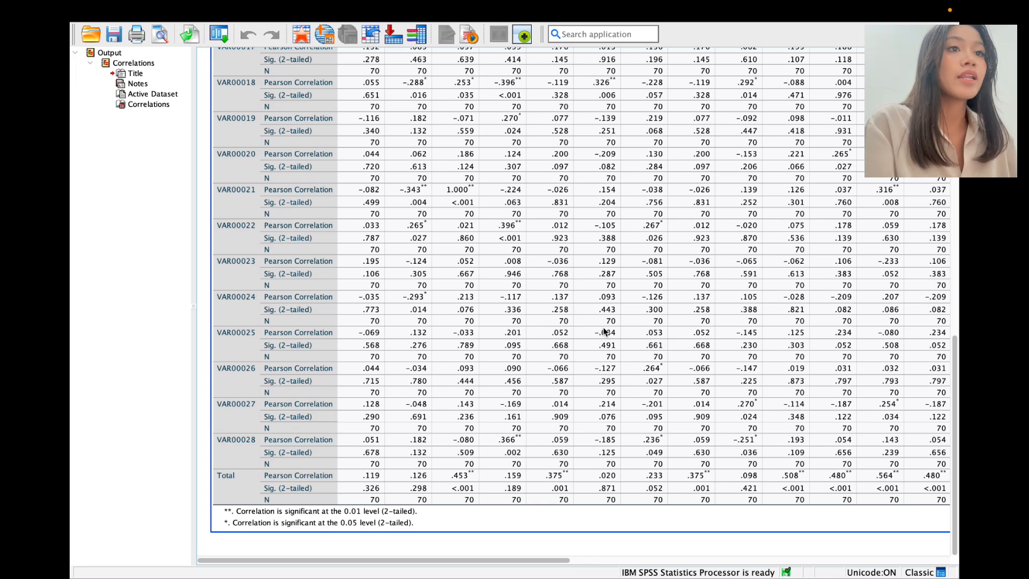
# Step: Read the critical r value for 70 samples from the df 51–100 r table
pyautogui.moveTo(253, 4)
pyautogui.click(102, 32)
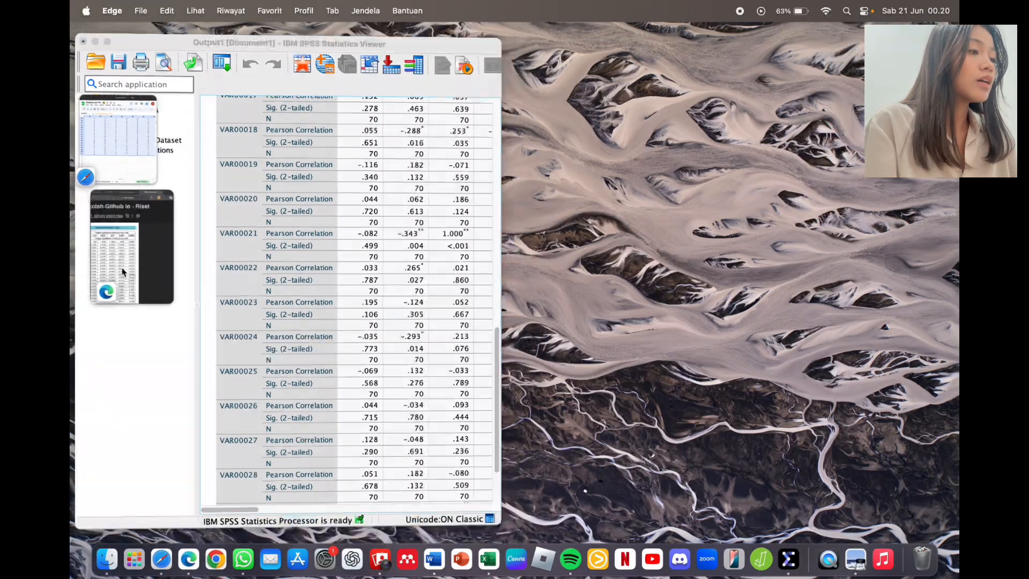
pyautogui.click(123, 271)
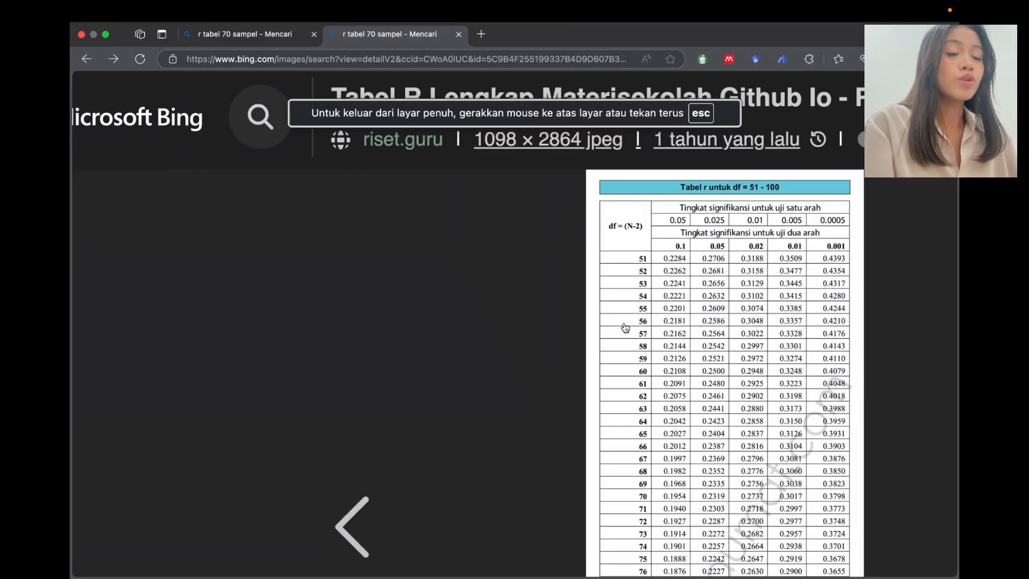
pyautogui.scroll(-2, 625, 328)
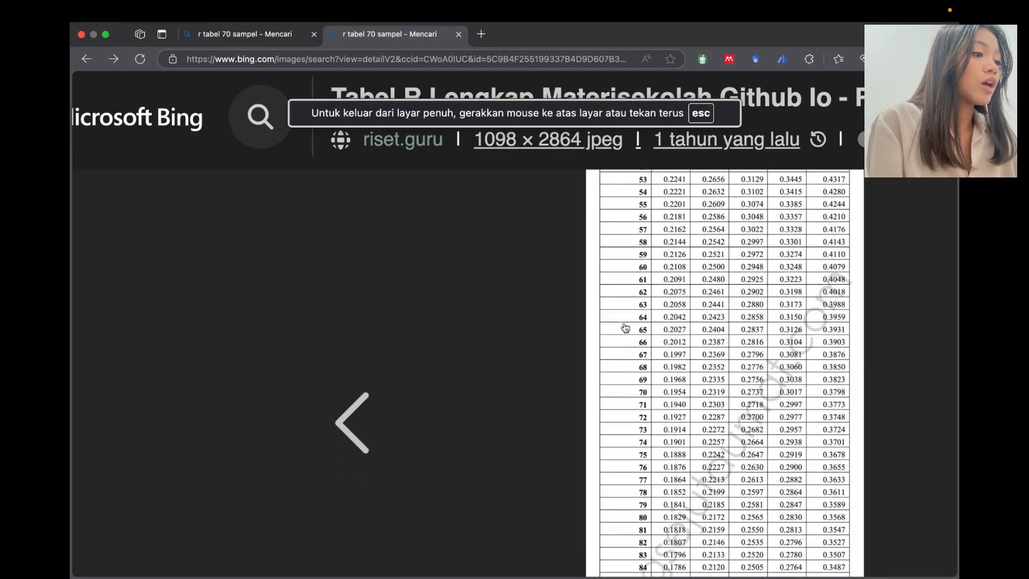
pyautogui.scroll(3, 626, 328)
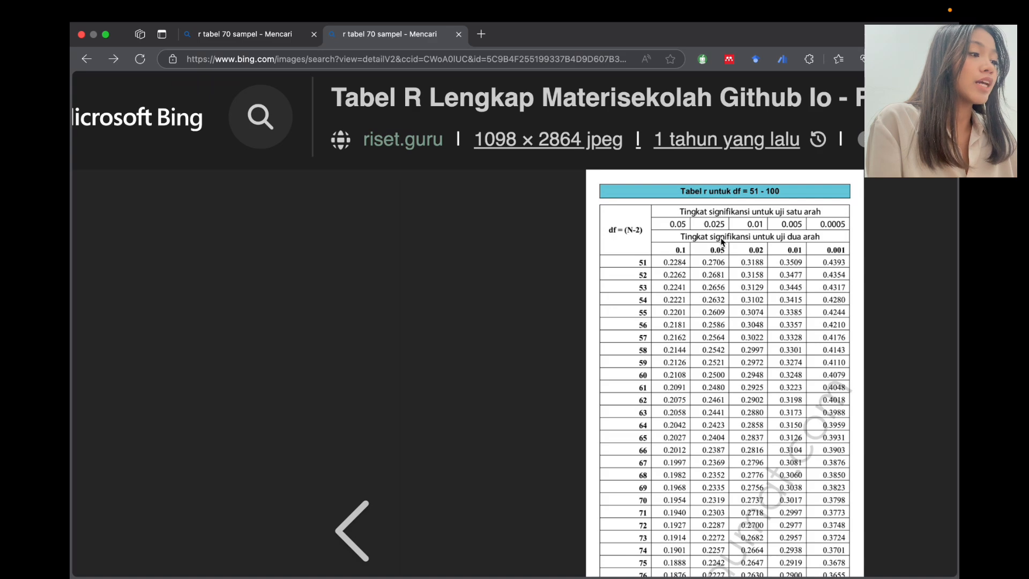
pyautogui.scroll(-1, 774, 244)
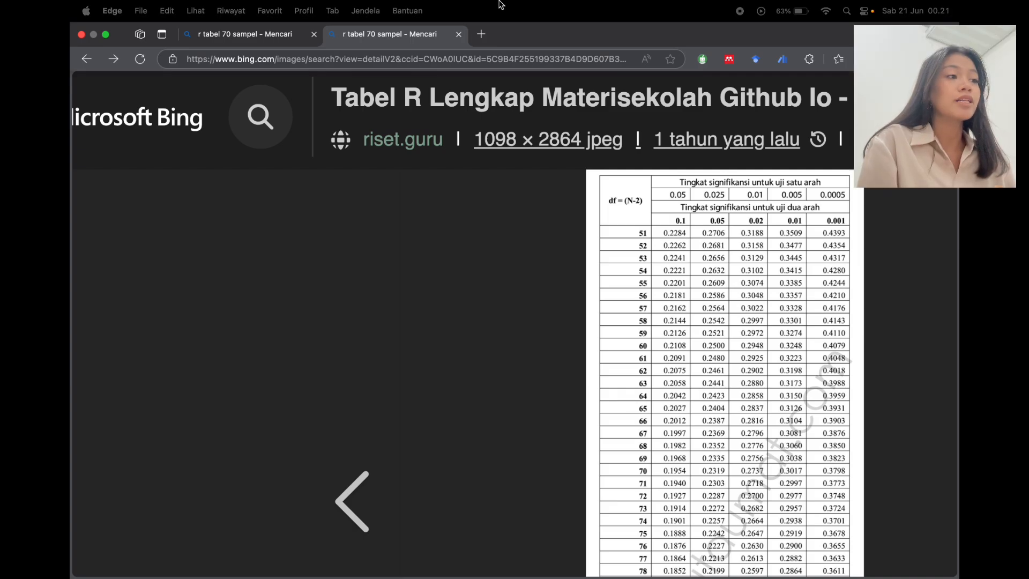
pyautogui.click(107, 36)
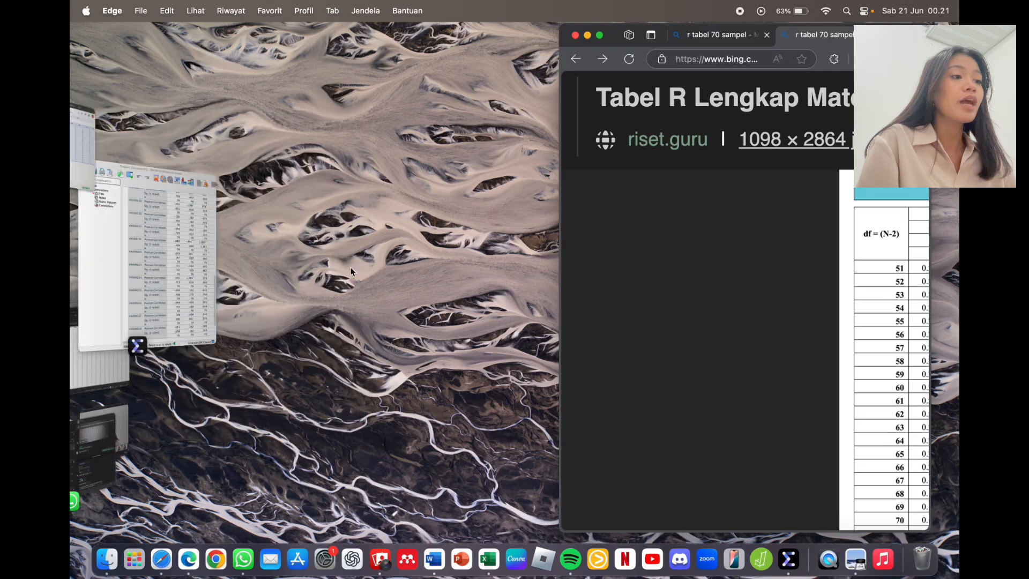
# Step: Scroll the Correlations table down to the highlighted Total row to judge item validity
pyautogui.click(107, 276)
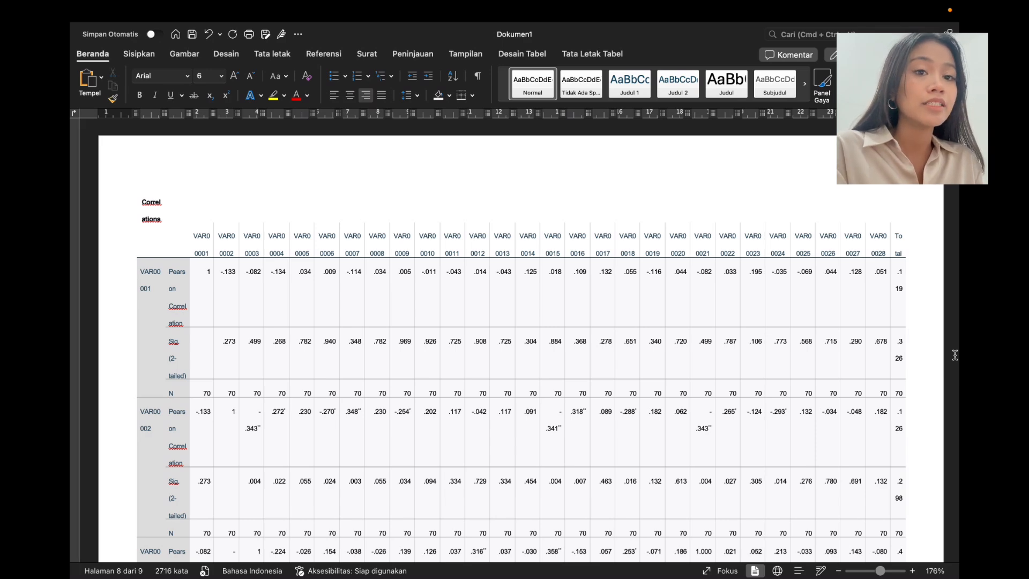
pyautogui.scroll(-15, 955, 356)
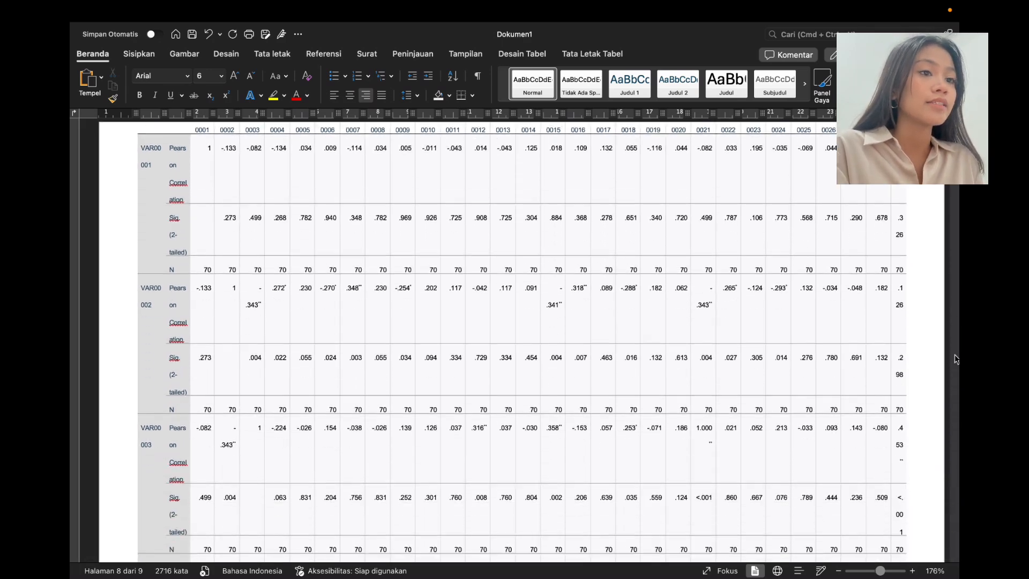
pyautogui.scroll(-20, 957, 360)
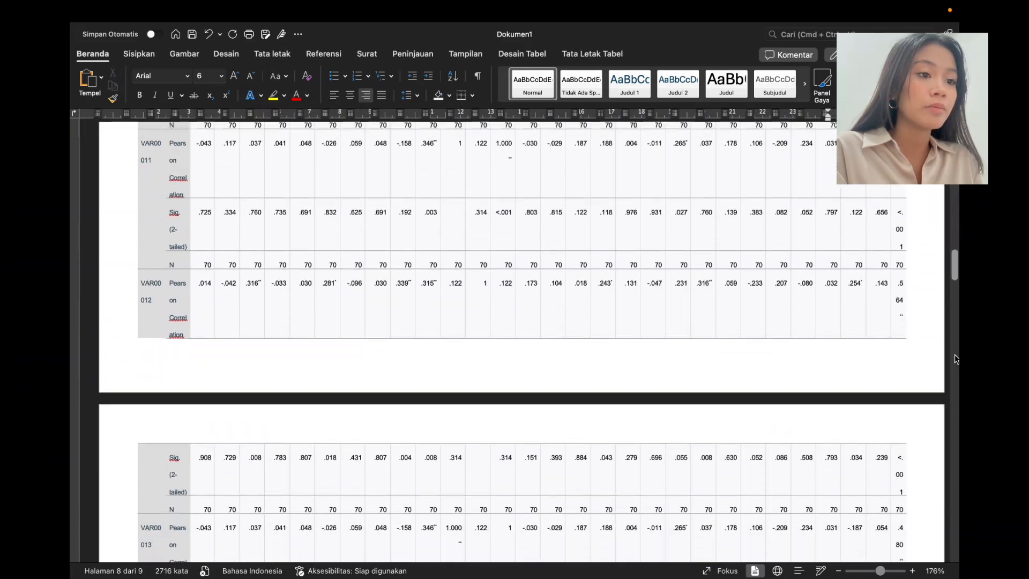
pyautogui.scroll(-20, 956, 359)
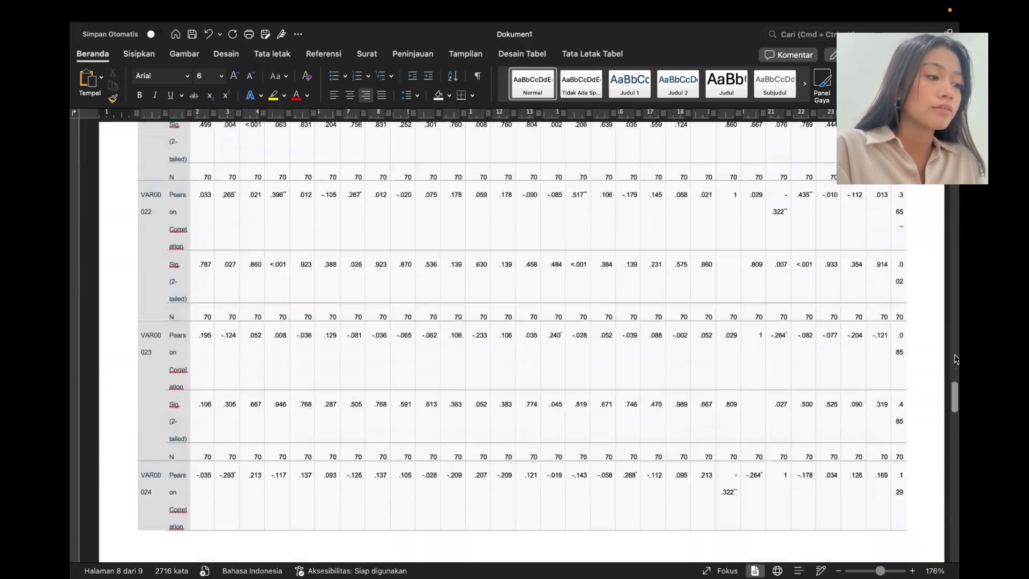
pyautogui.scroll(-8, 957, 360)
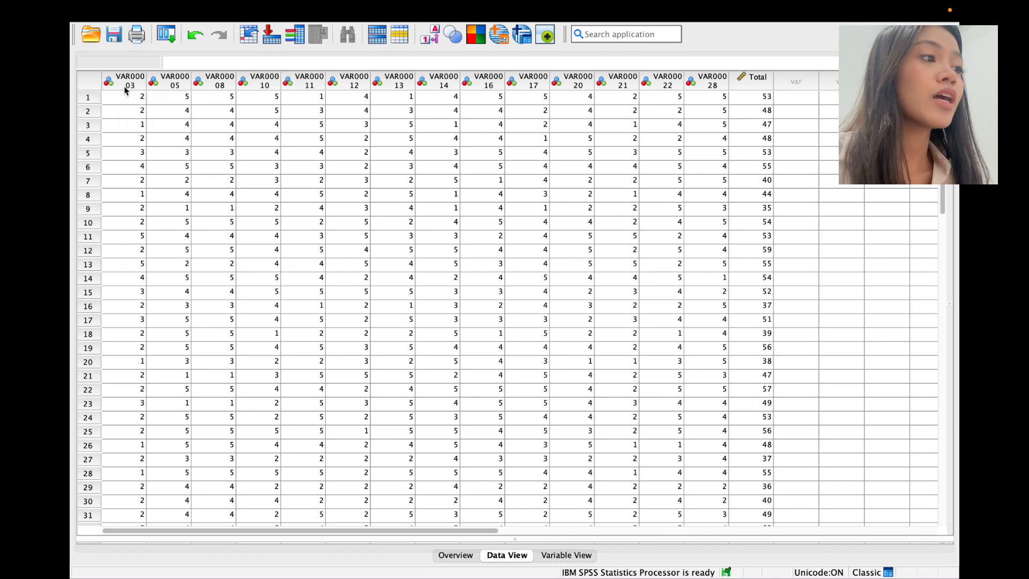
# Step: Run Bivariate Pearson correlations of the 14 retained items together with Total
pyautogui.moveTo(131, 4)
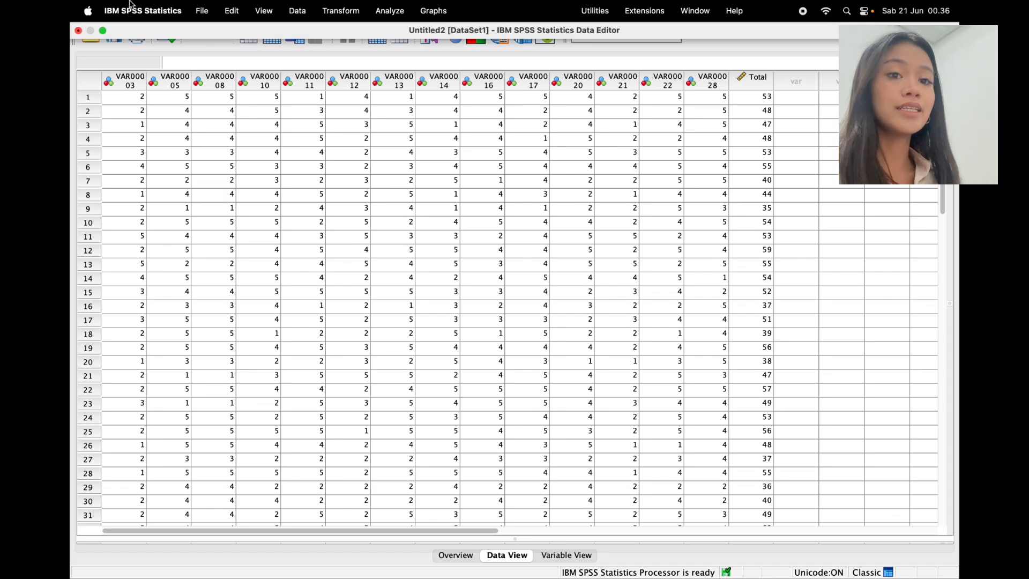
pyautogui.click(397, 13)
pyautogui.moveTo(432, 178)
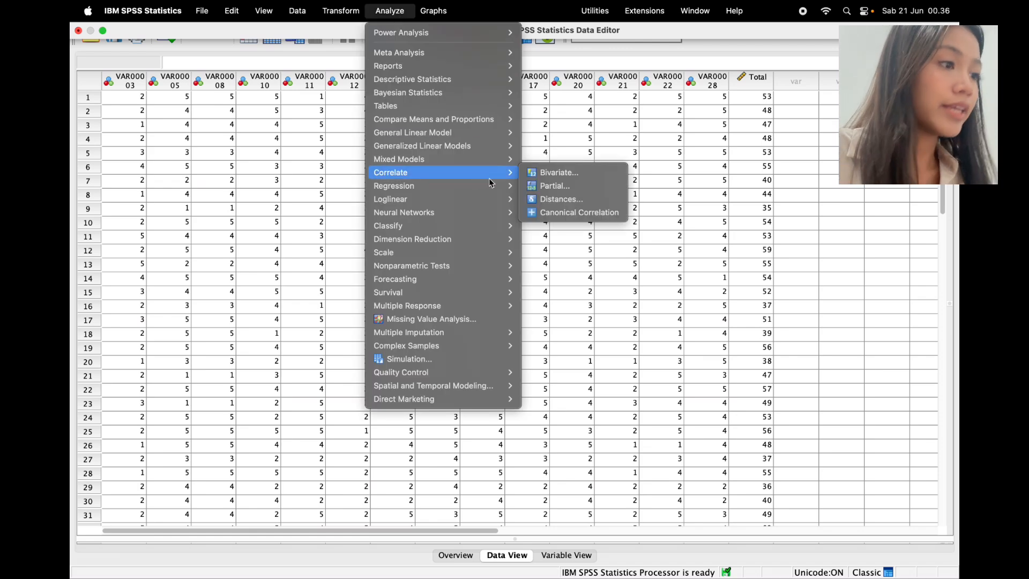
pyautogui.click(544, 175)
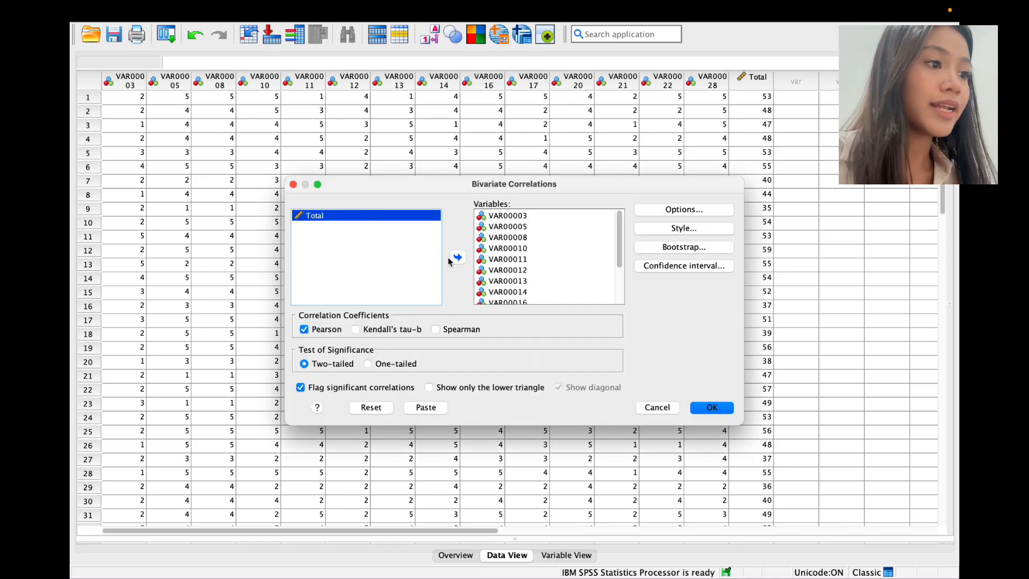
pyautogui.click(457, 258)
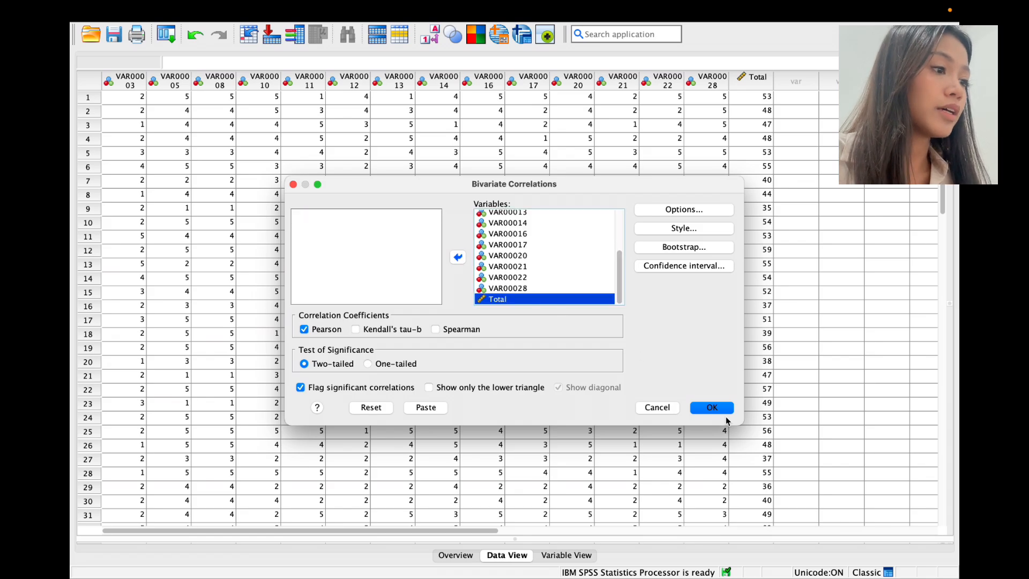
pyautogui.click(726, 410)
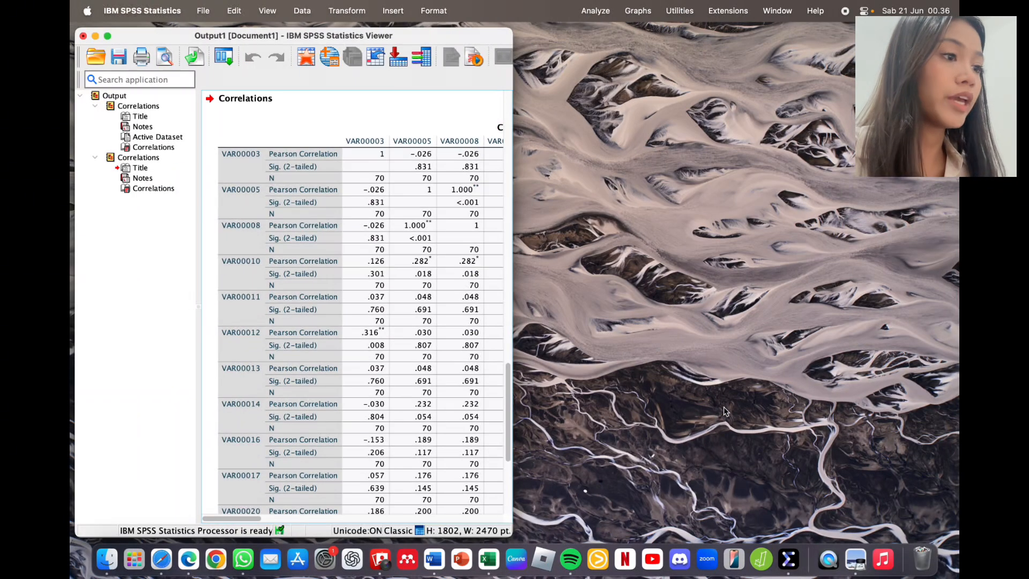
# Step: Maximize the Viewer and scan both Correlations tables through their Total rows
pyautogui.click(108, 37)
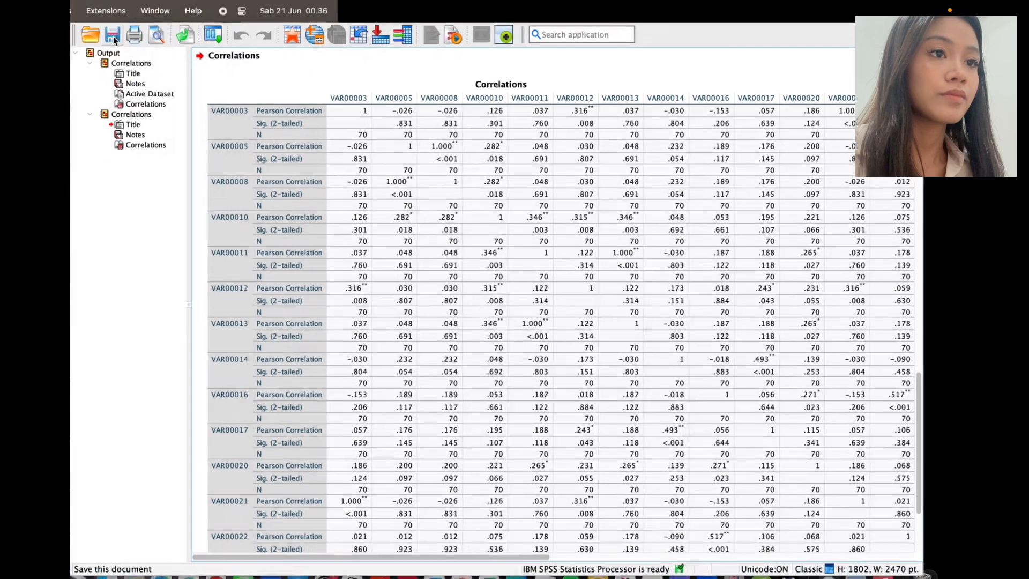
pyautogui.scroll(-5, 368, 407)
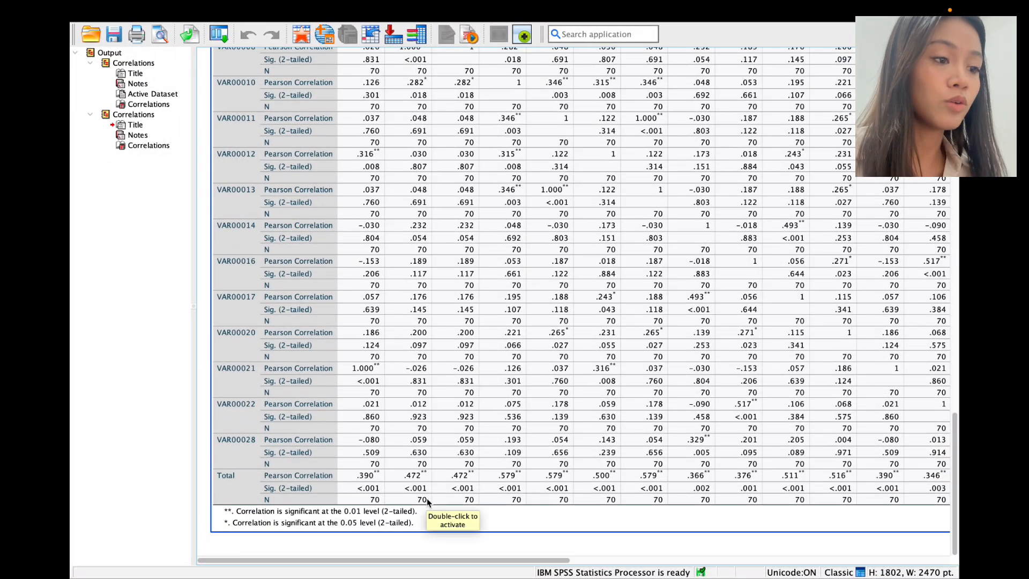
pyautogui.hscroll(5, 449, 513)
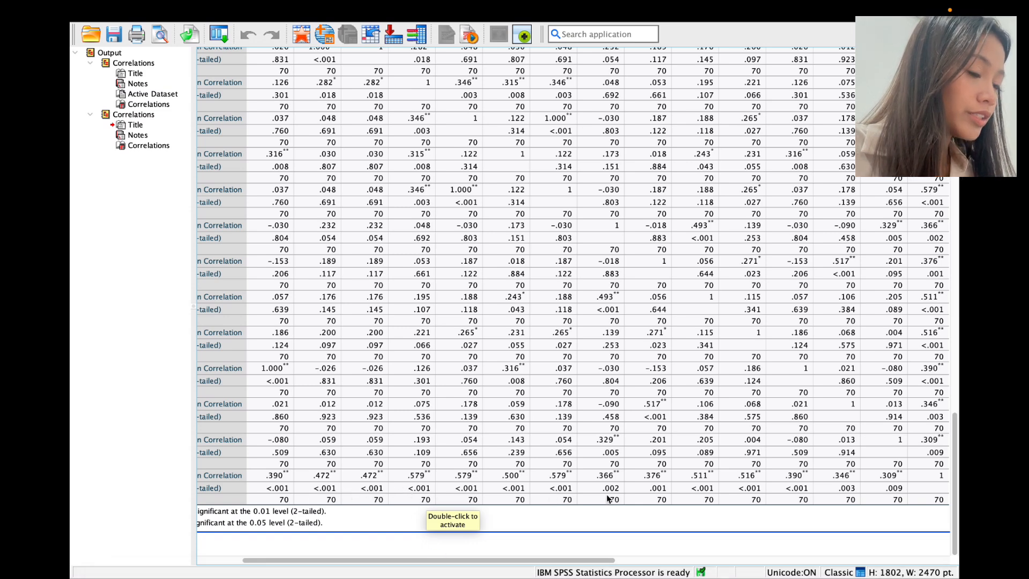
pyautogui.hscroll(3, 608, 499)
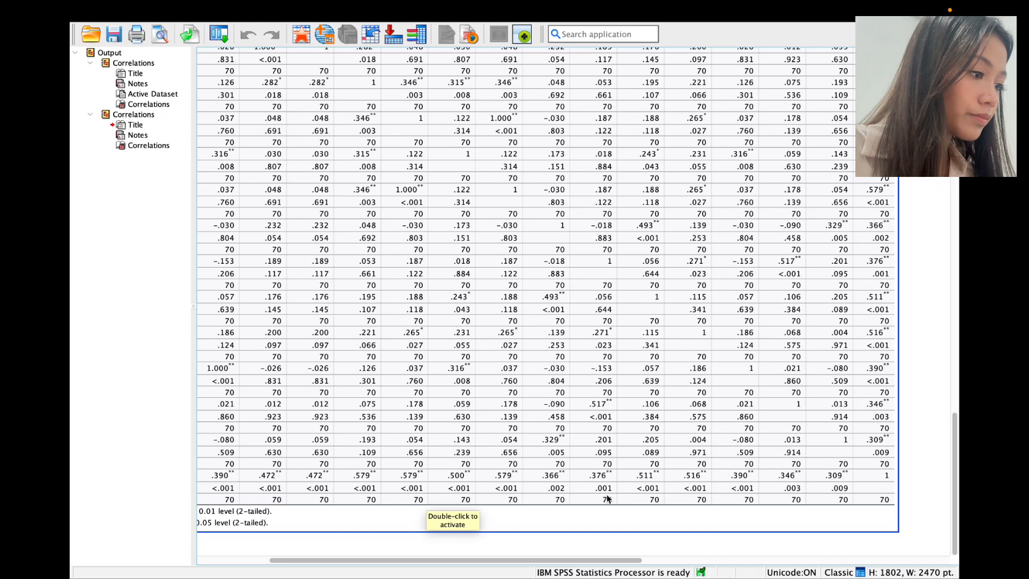
pyautogui.hscroll(3, 609, 499)
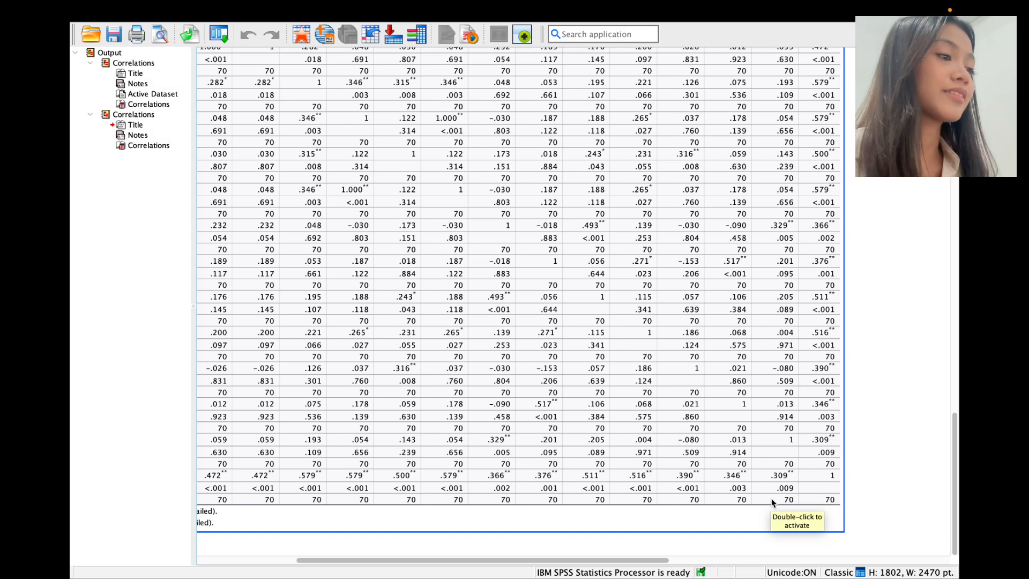
pyautogui.hscroll(-10, 773, 501)
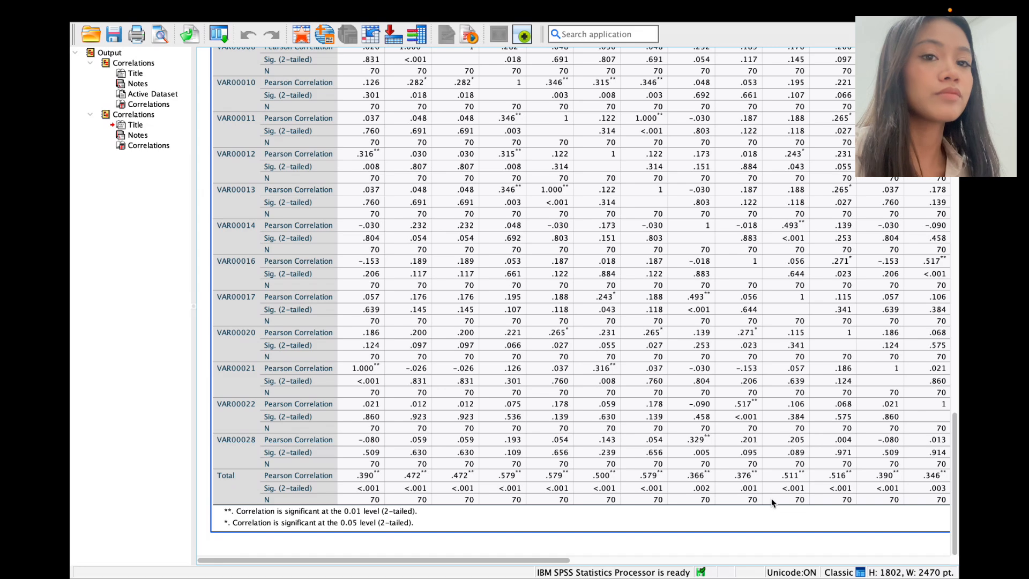
pyautogui.scroll(-10, 773, 502)
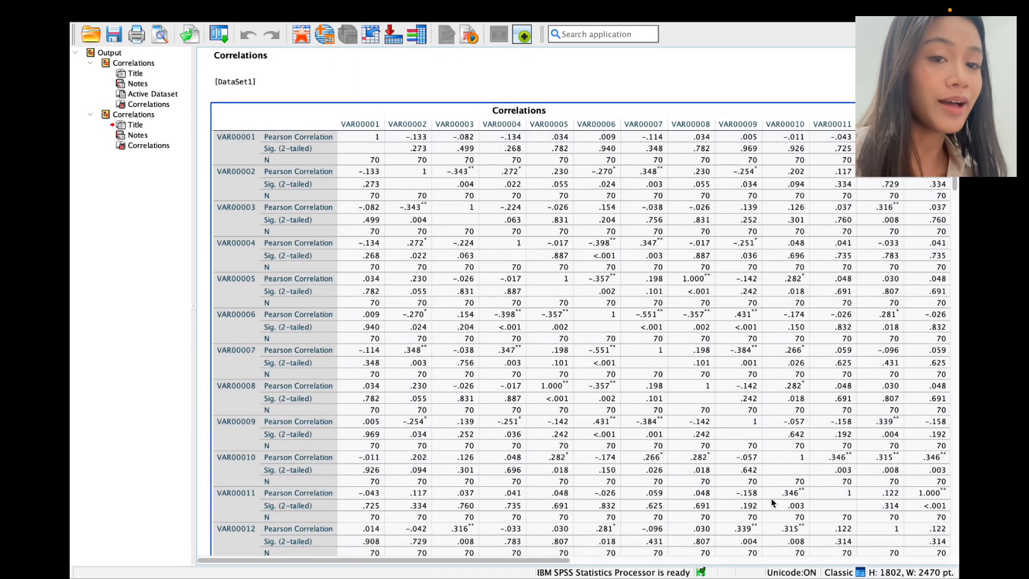
pyautogui.moveTo(330, 3)
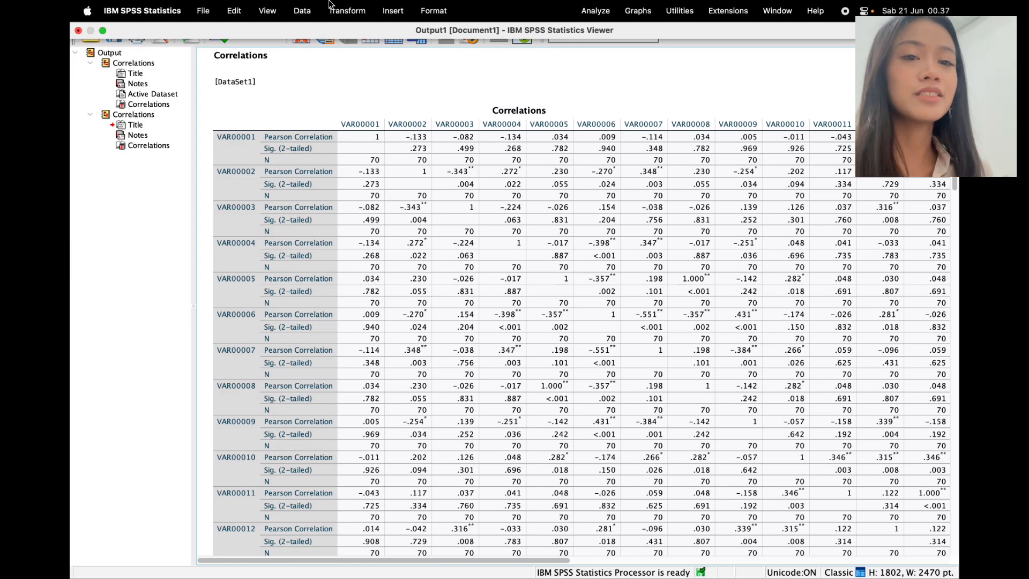
pyautogui.scroll(-10, 413, 151)
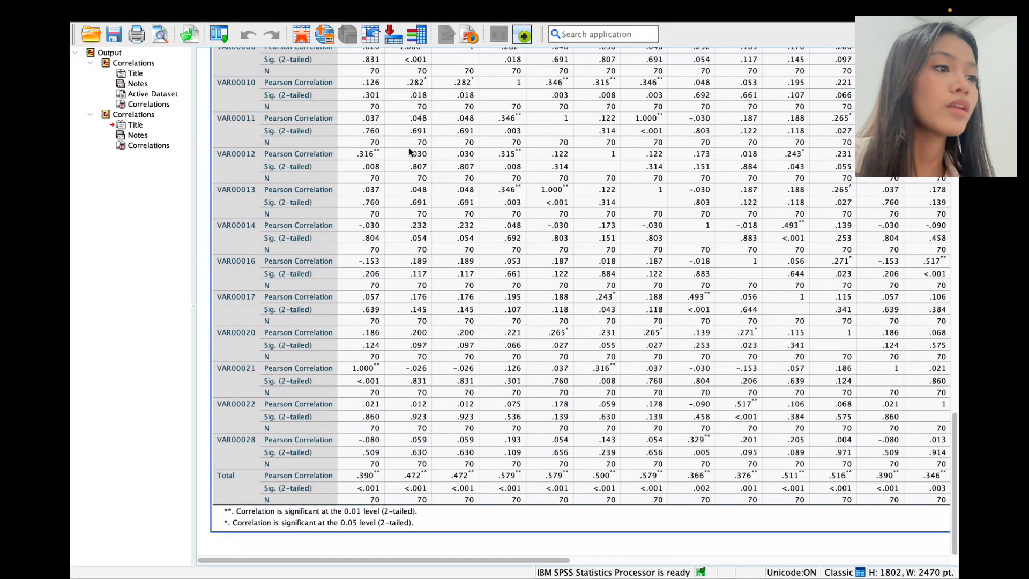
pyautogui.scroll(20, 411, 152)
pyautogui.scroll(-20, 411, 153)
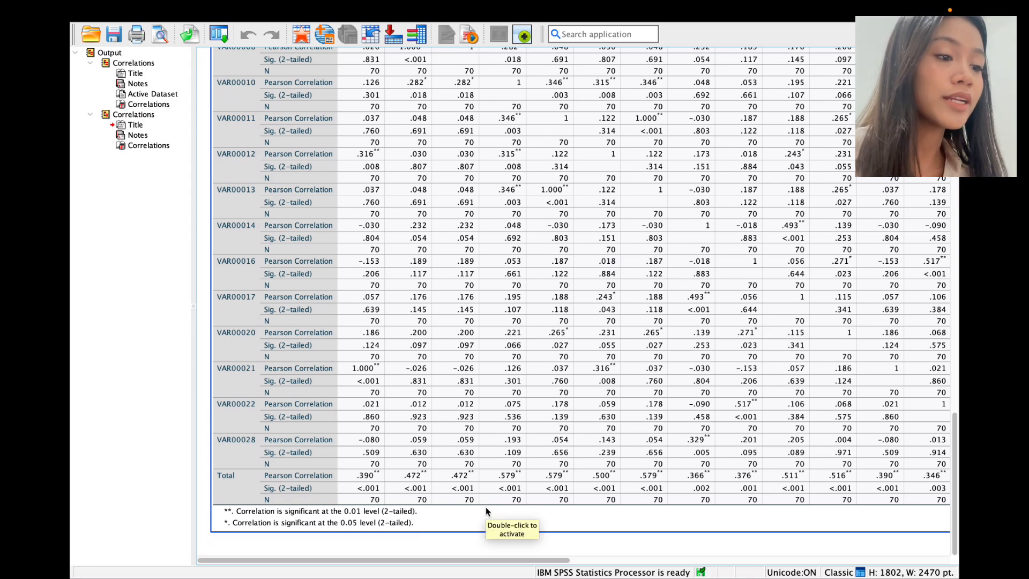
pyautogui.hscroll(5, 485, 507)
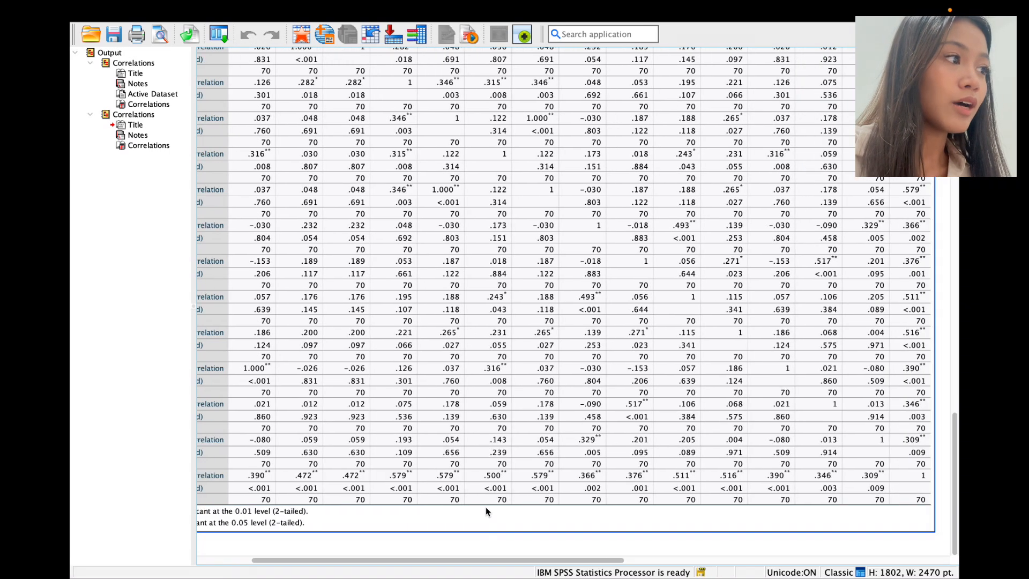
pyautogui.hscroll(2, 486, 506)
pyautogui.hscroll(-3, 486, 507)
pyautogui.scroll(1, 486, 507)
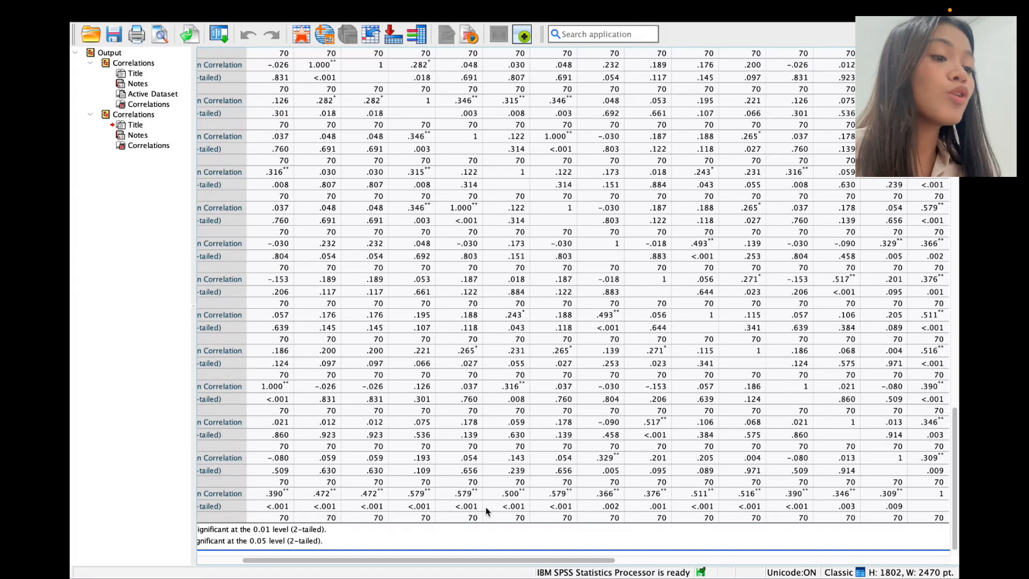
pyautogui.scroll(-1, 486, 506)
pyautogui.hscroll(3, 485, 506)
pyautogui.hscroll(-8, 486, 506)
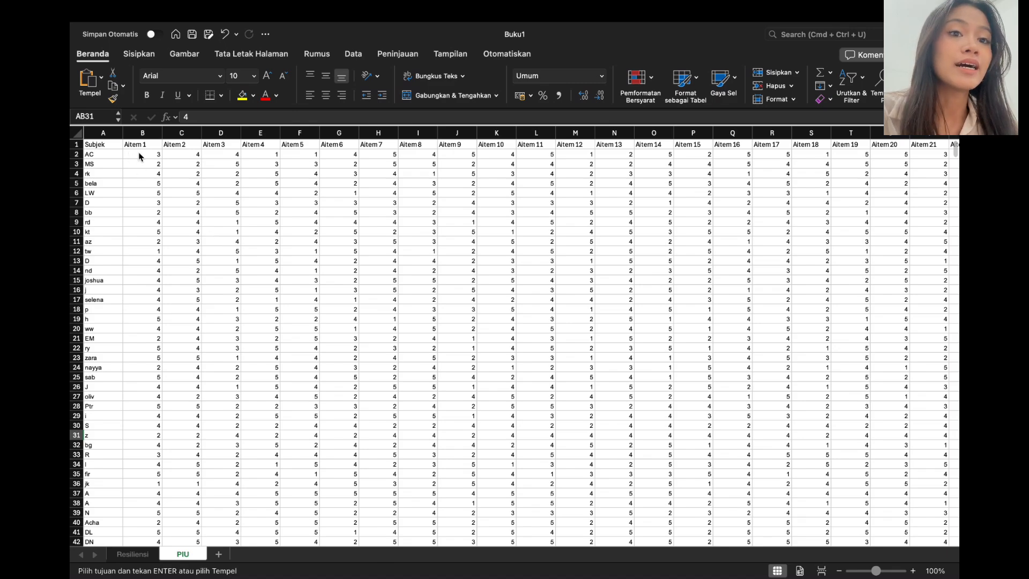
# Step: Copy the PIU item scores from B2 down to row 71 across all 31 columns, then leave full screen
pyautogui.moveTo(140, 158); pyautogui.dragTo(904, 301)
pyautogui.press('super+c')
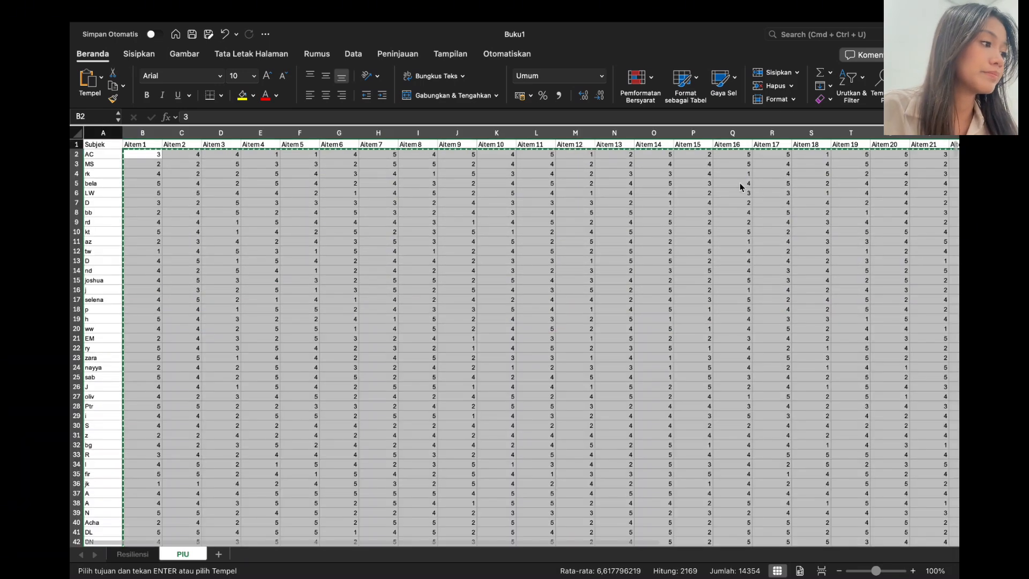
pyautogui.click(107, 34)
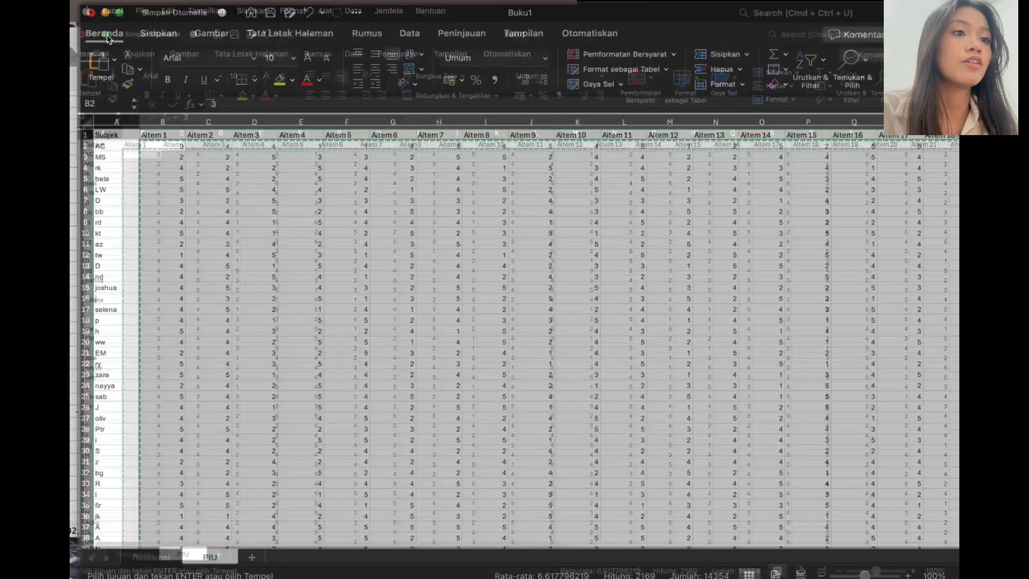
# Step: Quit SPSS without saving the output or the dataset, then relaunch it from the Dock
pyautogui.click(791, 560)
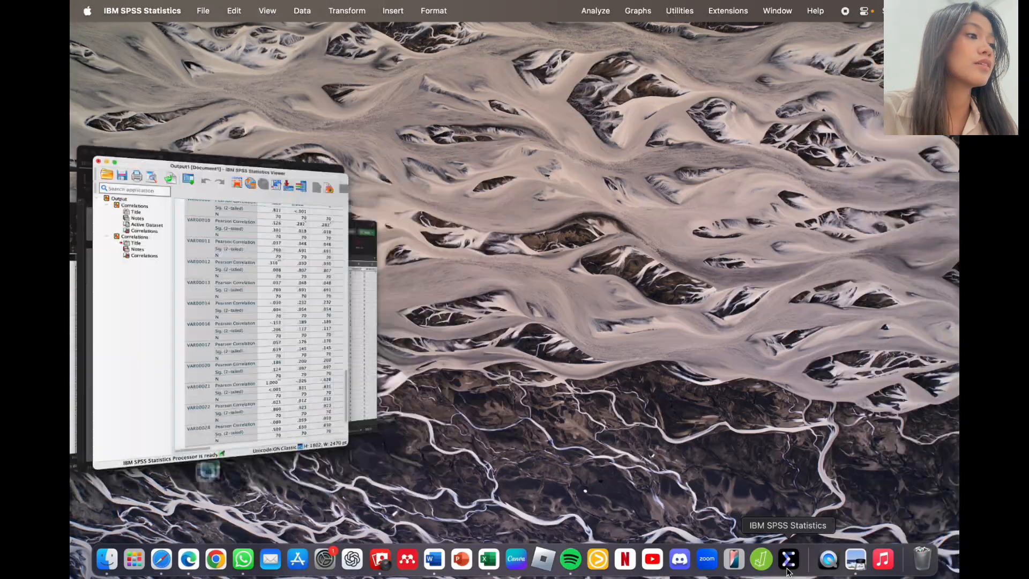
pyautogui.scroll(5, 235, 116)
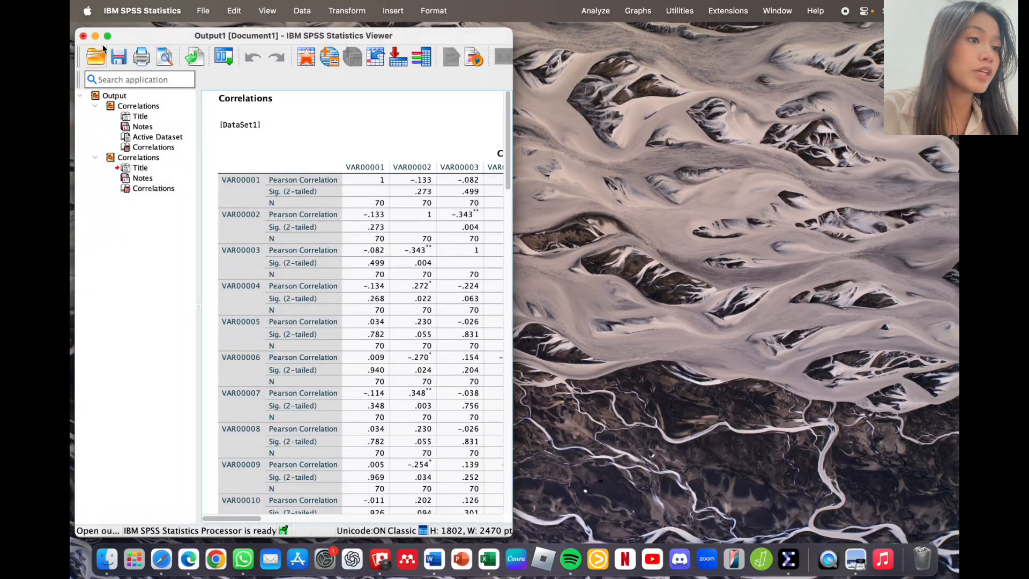
pyautogui.rightClick(787, 562)
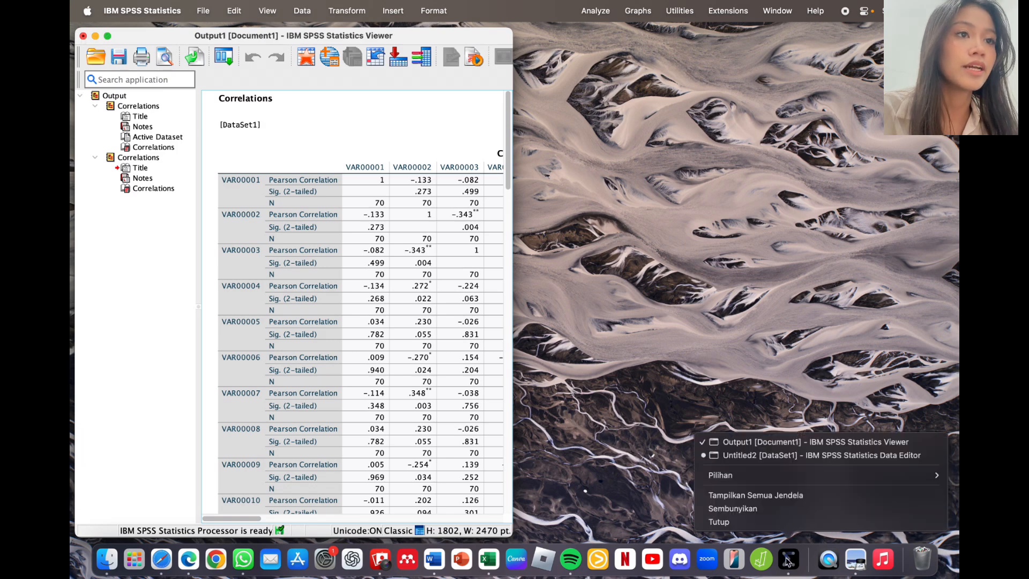
pyautogui.click(792, 550)
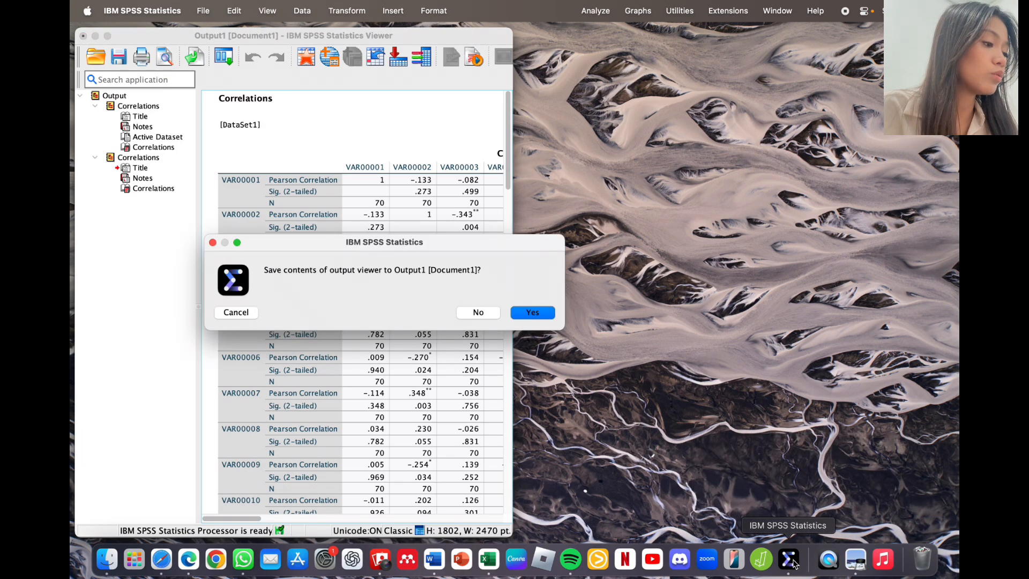
pyautogui.click(477, 313)
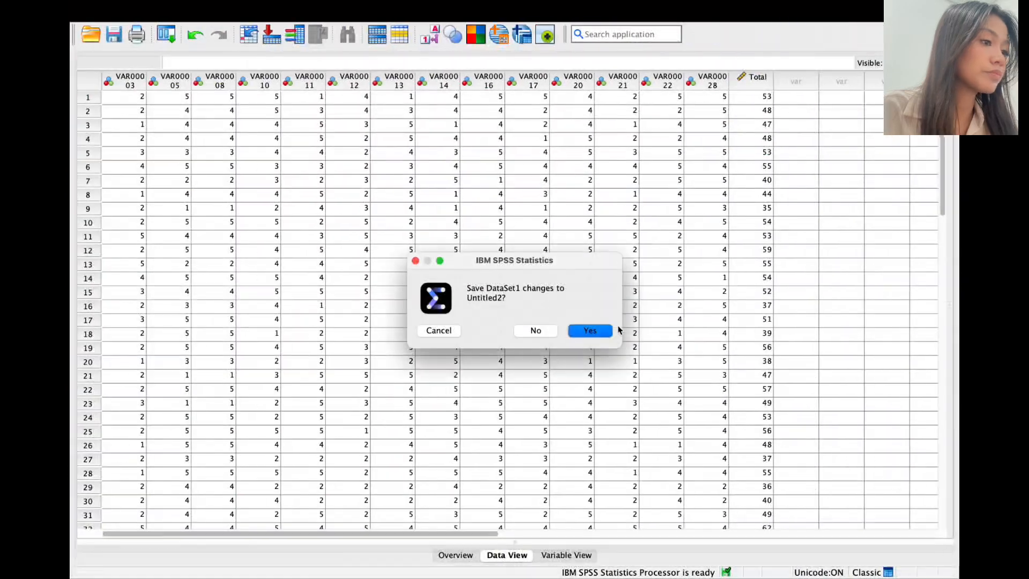
pyautogui.click(527, 329)
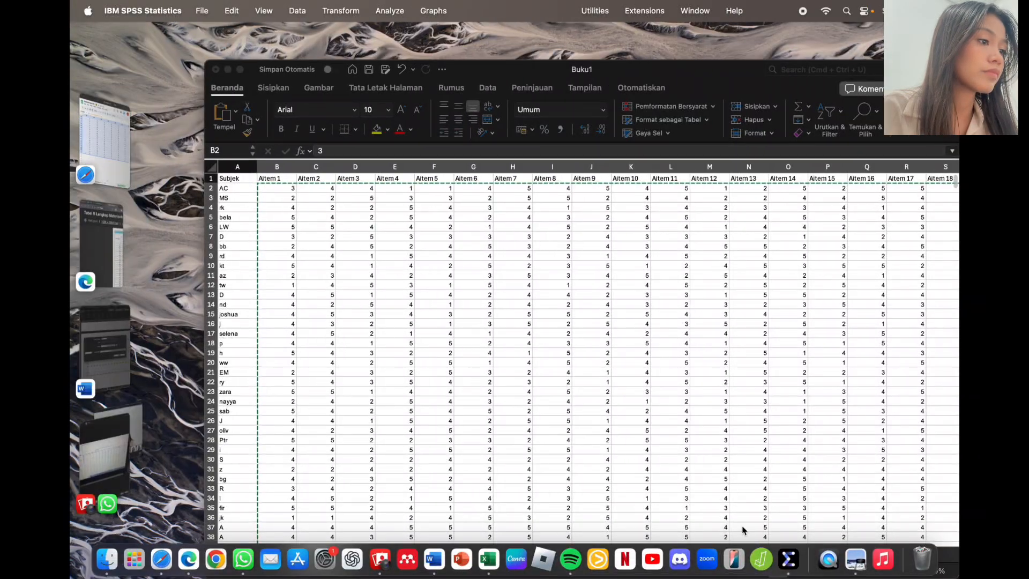
pyautogui.click(792, 562)
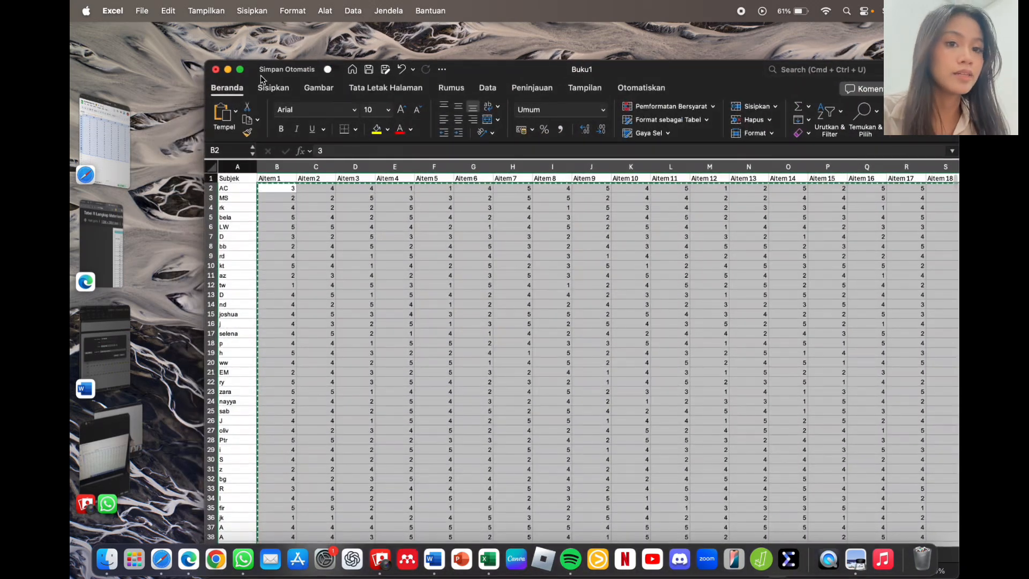
pyautogui.click(789, 560)
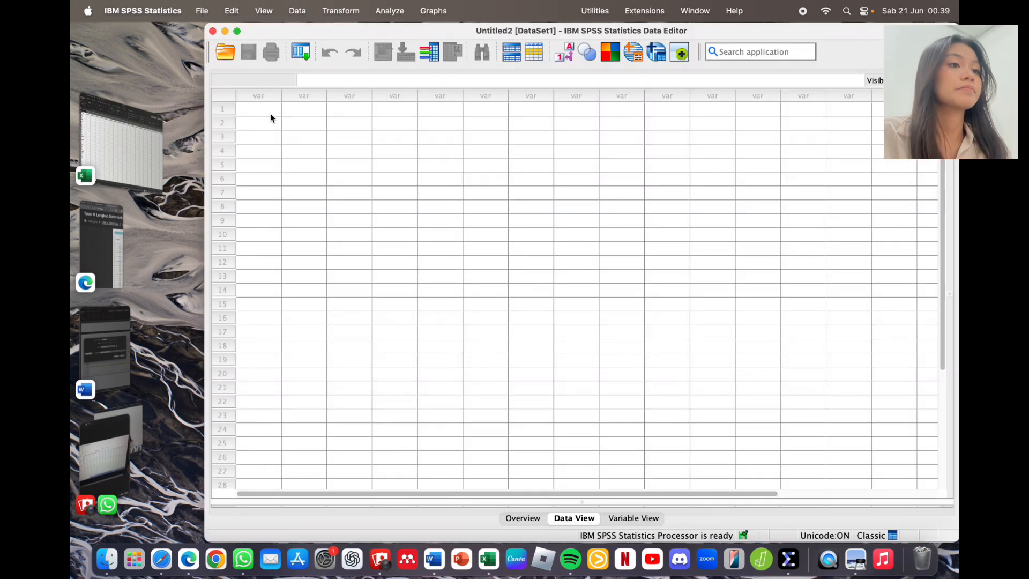
# Step: Paste the copied PIU scores into the empty Data Editor grid and maximise the window
pyautogui.click(270, 112)
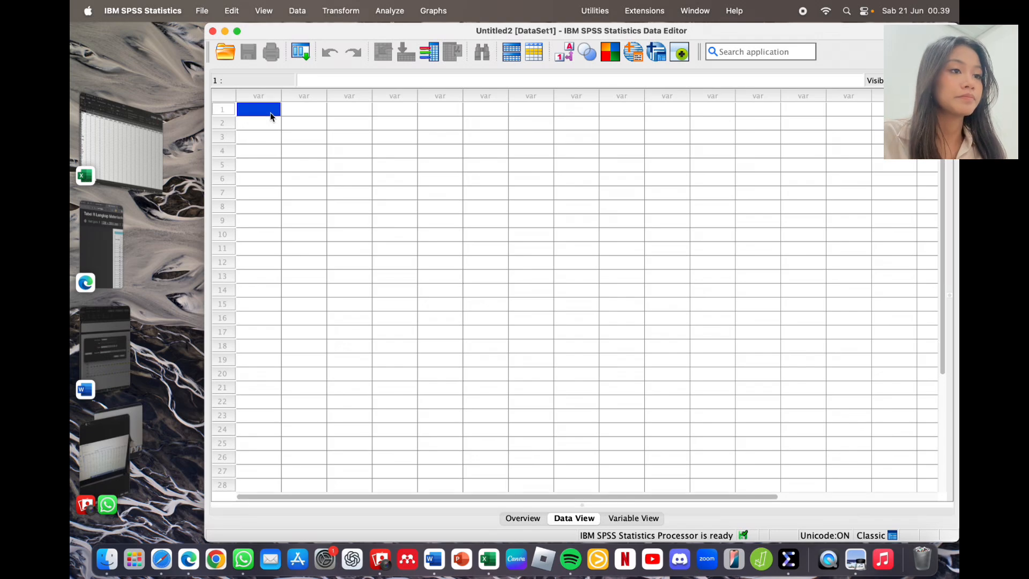
pyautogui.press('super+v')
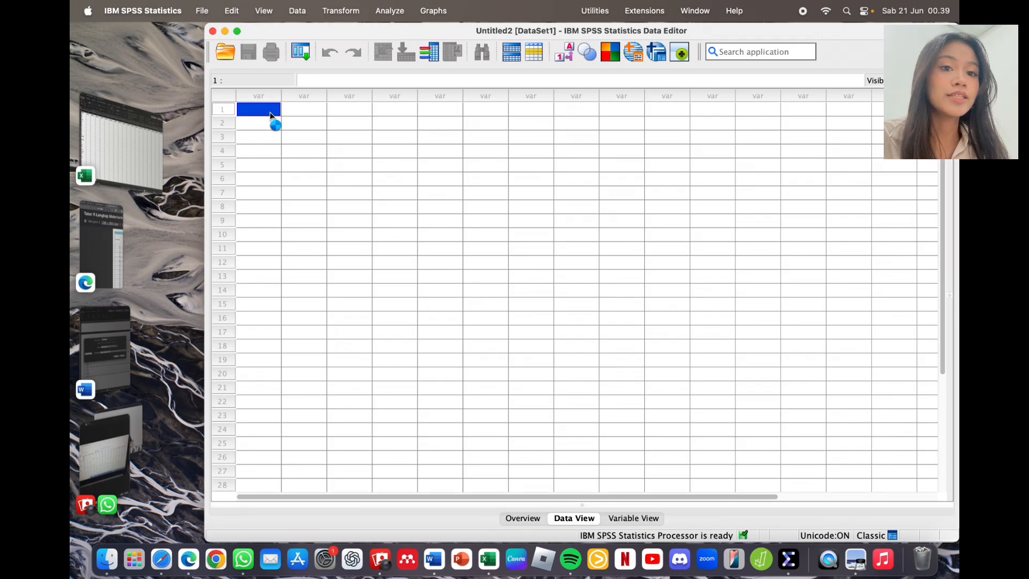
pyautogui.click(237, 30)
# Step: In Variable View, set Decimals to 0 for VAR00001, VAR00002 and VAR00003
pyautogui.click(578, 555)
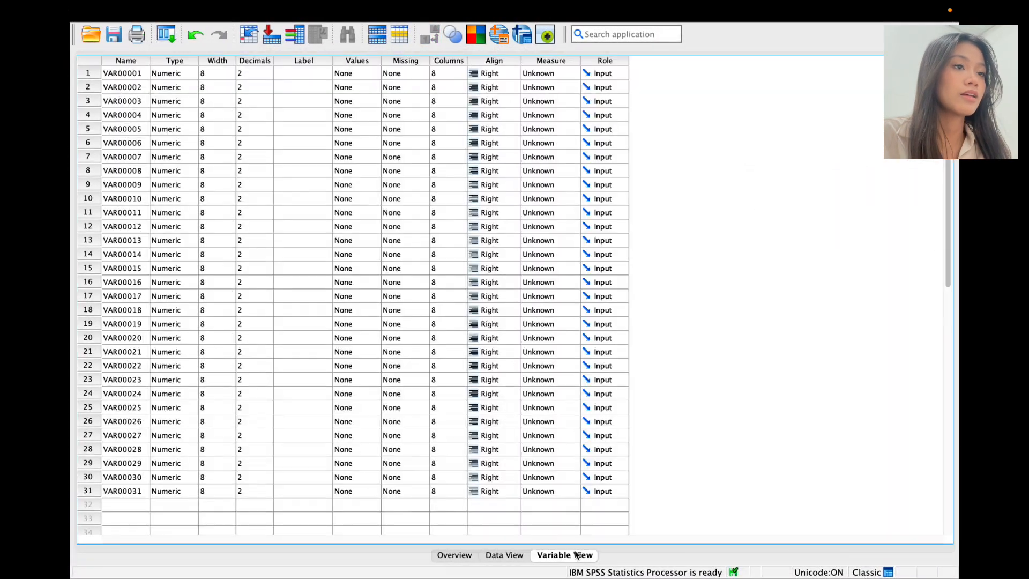
pyautogui.click(256, 75)
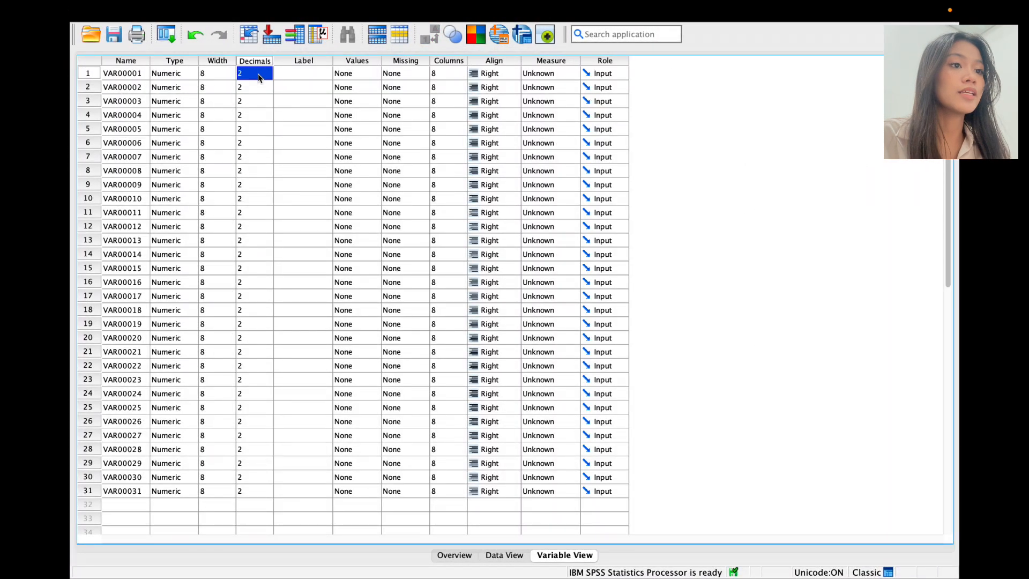
pyautogui.write('0')
pyautogui.press('Return')
pyautogui.write('0')
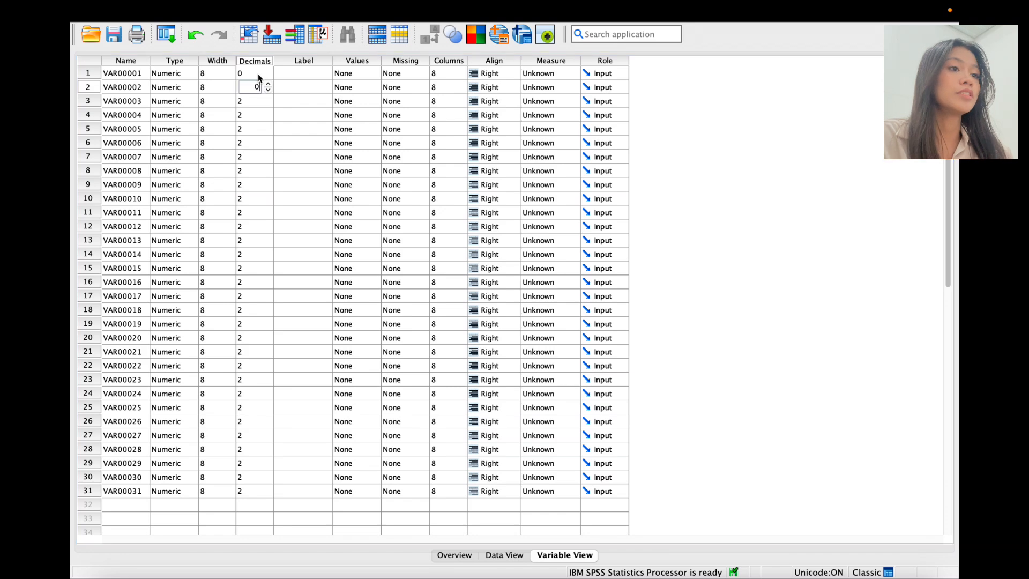
pyautogui.press('Return')
pyautogui.write('0')
pyautogui.press('Return')
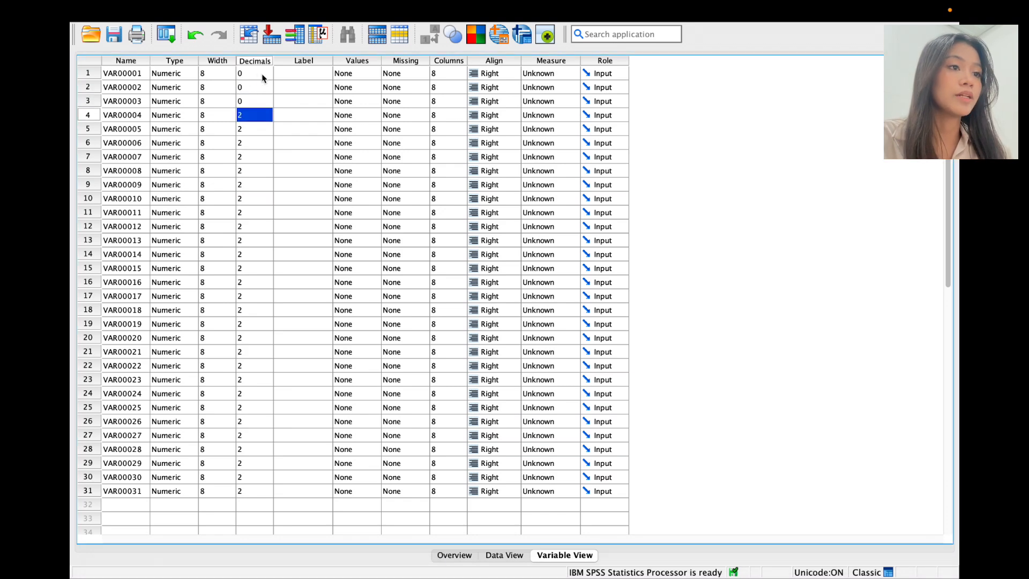
# Step: Copy the 0 decimals down the Decimals column through variable 31
pyautogui.moveTo(258, 73); pyautogui.dragTo(262, 156)
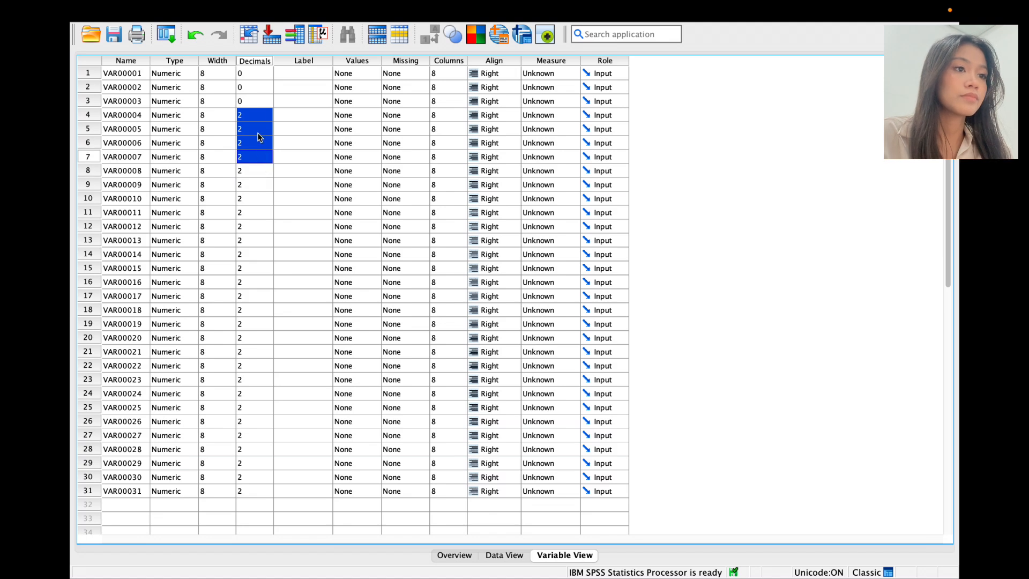
pyautogui.write('0 0 0')
pyautogui.moveTo(259, 71)
pyautogui.mouseDown()
pyautogui.moveTo(259, 154)
pyautogui.moveTo(260, 60)
pyautogui.moveTo(258, 79)
pyautogui.mouseUp()
pyautogui.write('0 0 0')
pyautogui.click(258, 145)
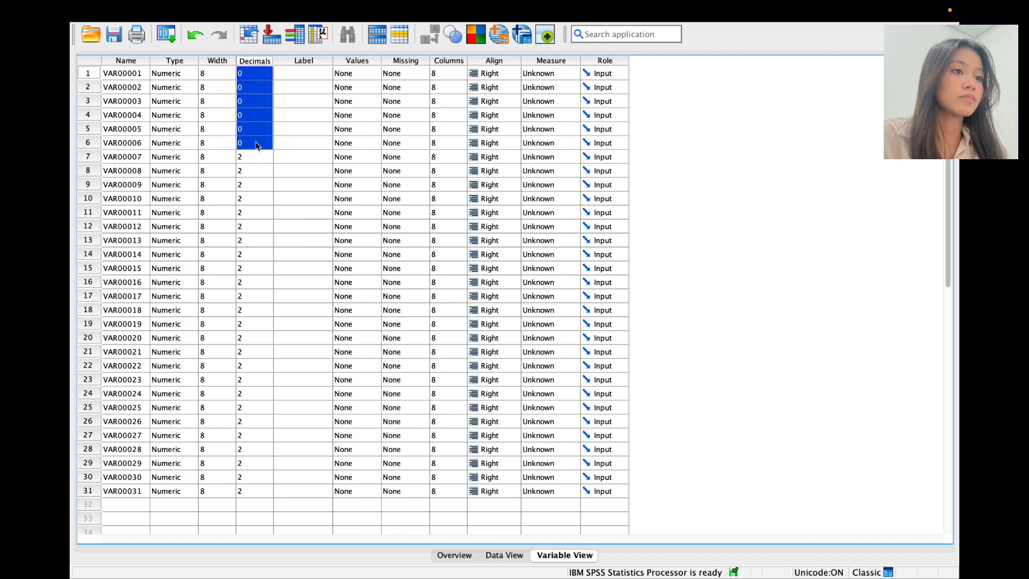
pyautogui.moveTo(256, 157); pyautogui.dragTo(254, 229)
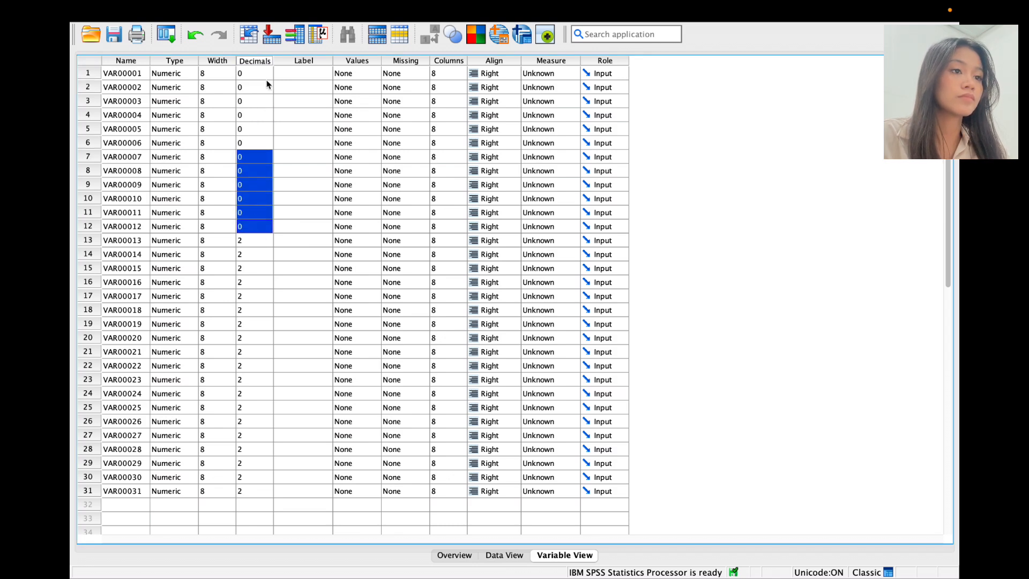
pyautogui.moveTo(268, 75); pyautogui.dragTo(269, 363)
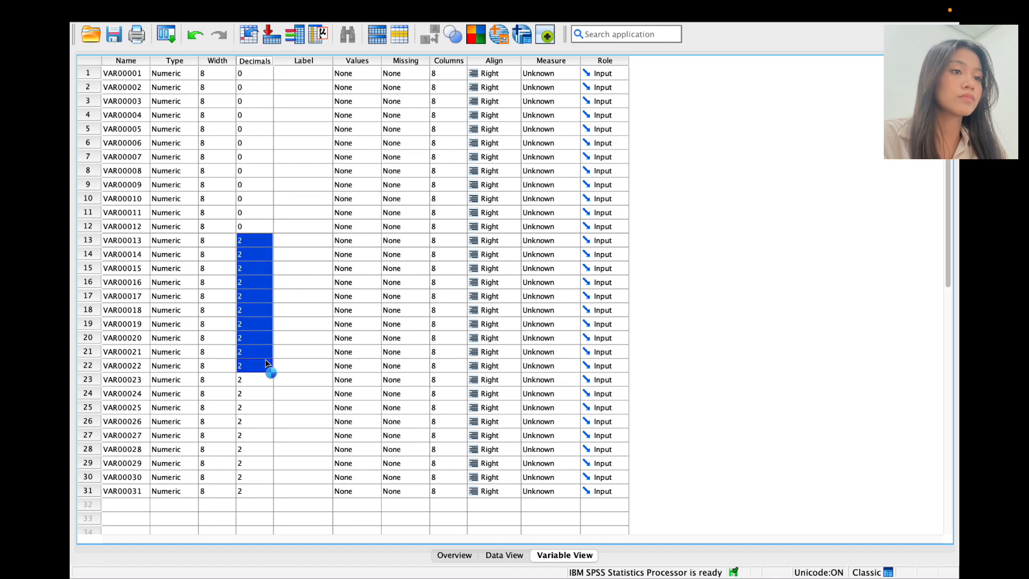
pyautogui.hotkey('ctrl', 'v')
pyautogui.moveTo(260, 240); pyautogui.dragTo(266, 499)
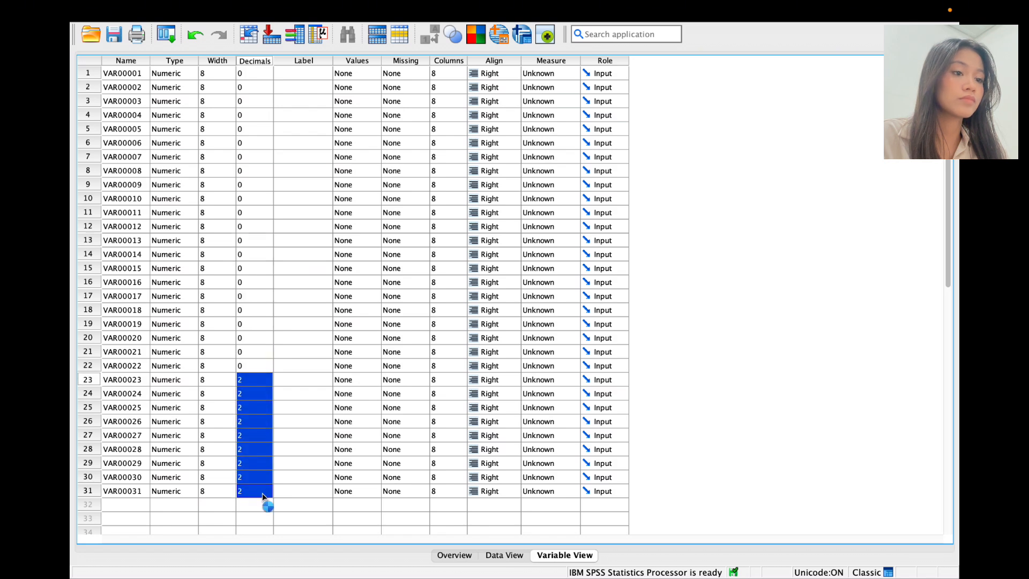
pyautogui.hotkey('ctrl', 'v')
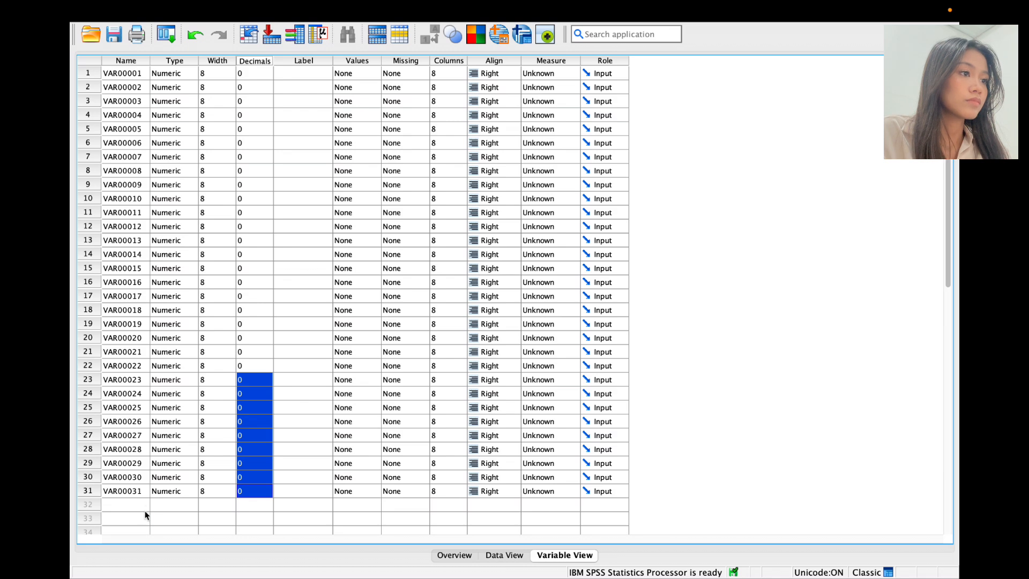
# Step: Rename variable VAR00031 to Total
pyautogui.click(141, 492)
pyautogui.click(142, 493)
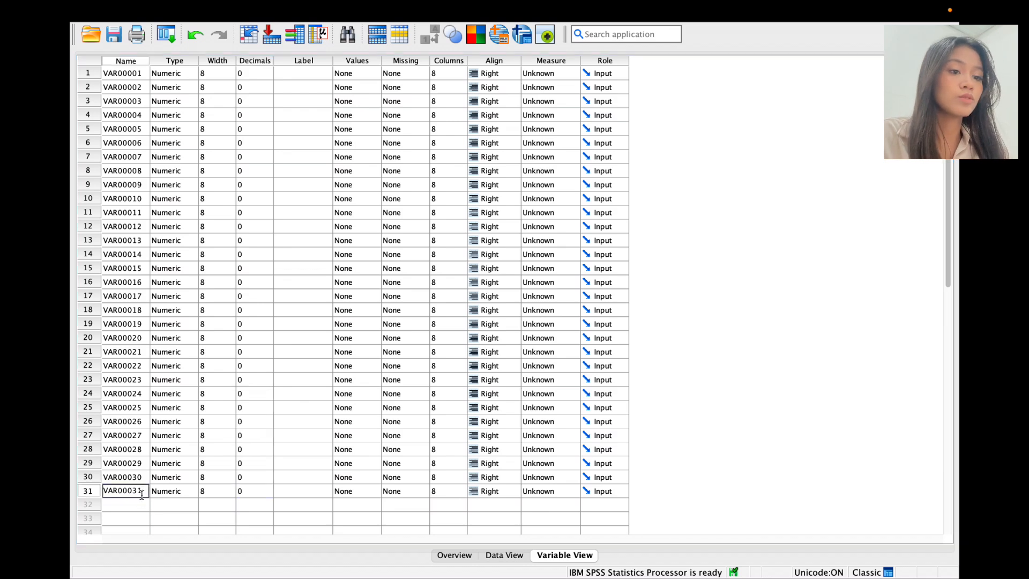
pyautogui.moveTo(143, 494); pyautogui.dragTo(73, 494)
pyautogui.write('T')
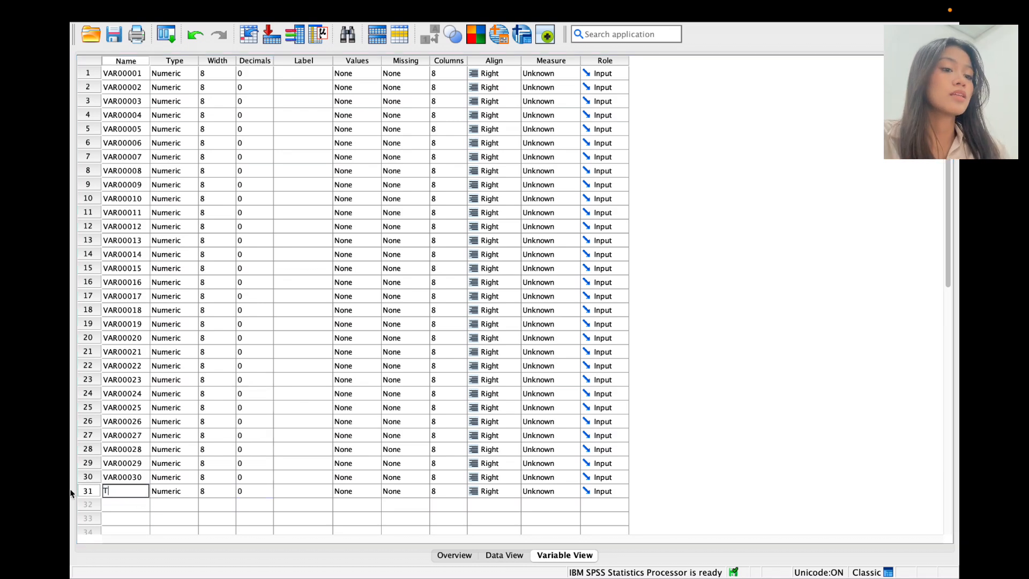
pyautogui.write('otal')
pyautogui.press('Return')
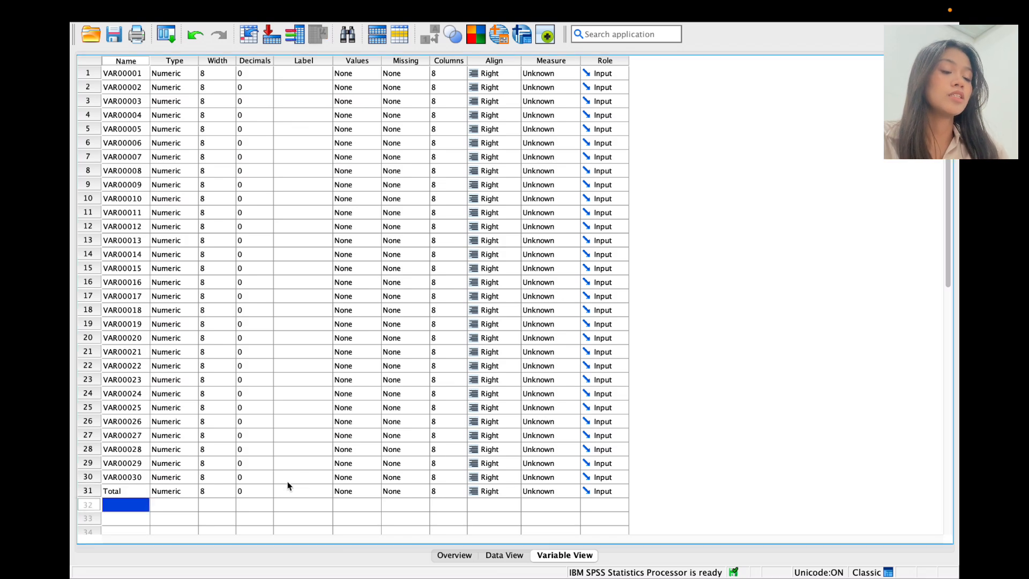
# Step: Run Bivariate Pearson correlations on all 31 variables, including Total
pyautogui.click(507, 557)
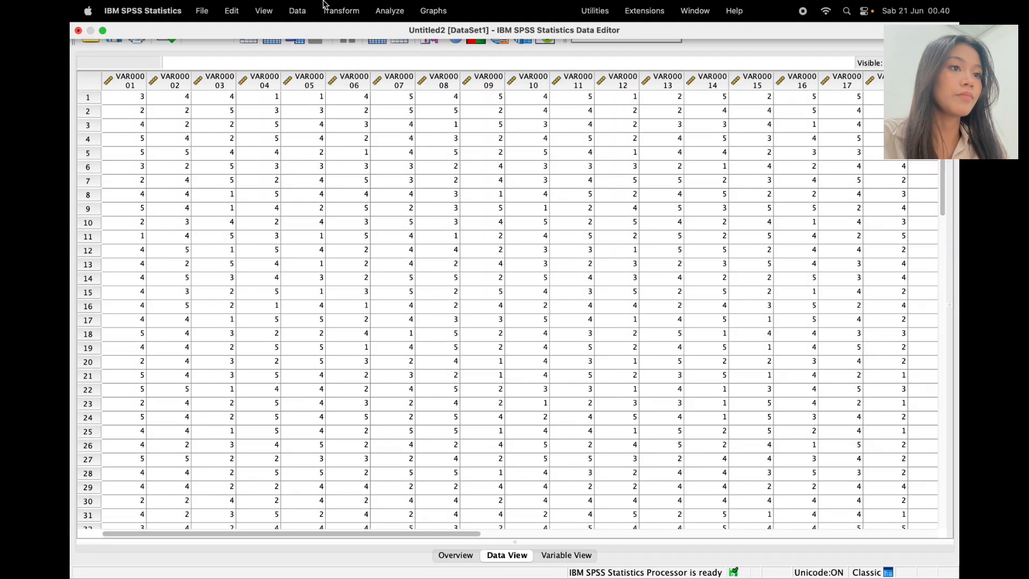
pyautogui.click(399, 17)
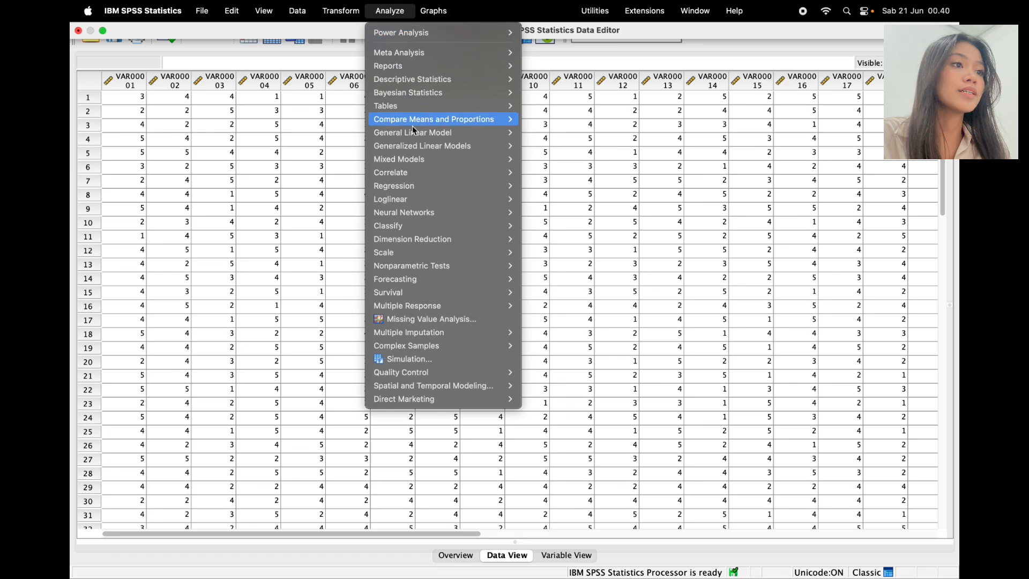
pyautogui.moveTo(420, 172)
pyautogui.click(558, 178)
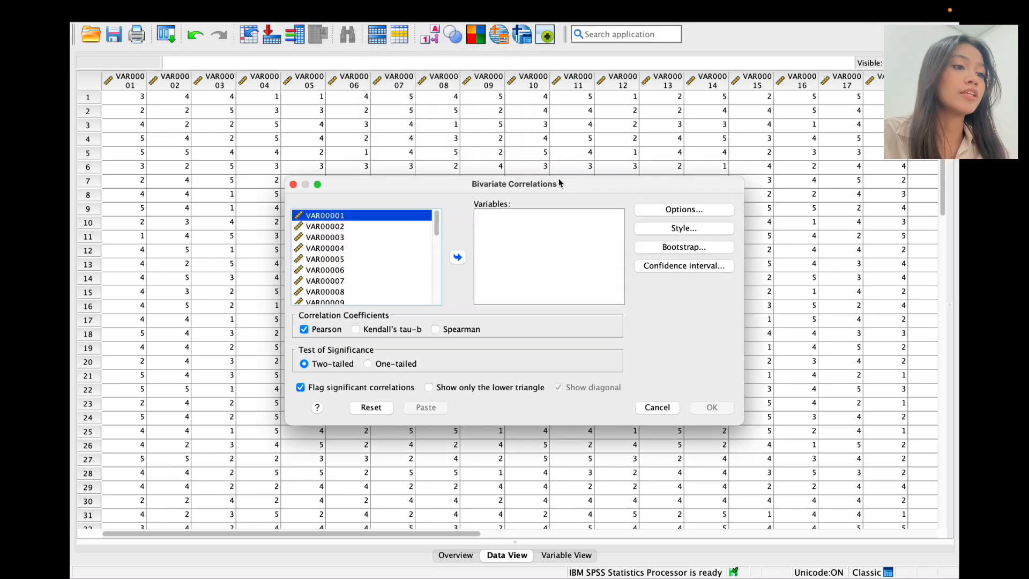
pyautogui.click(405, 282)
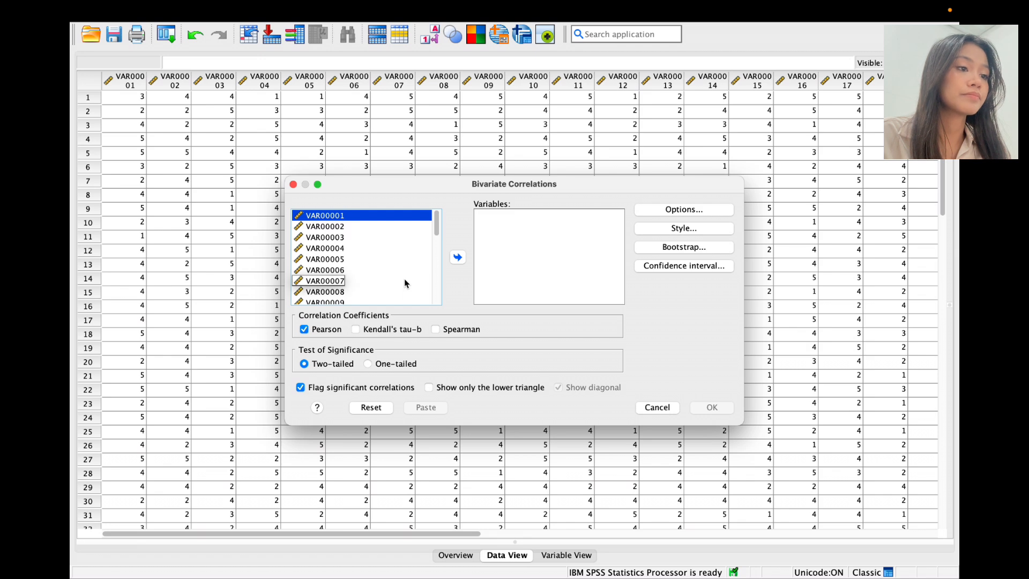
pyautogui.press('super+a')
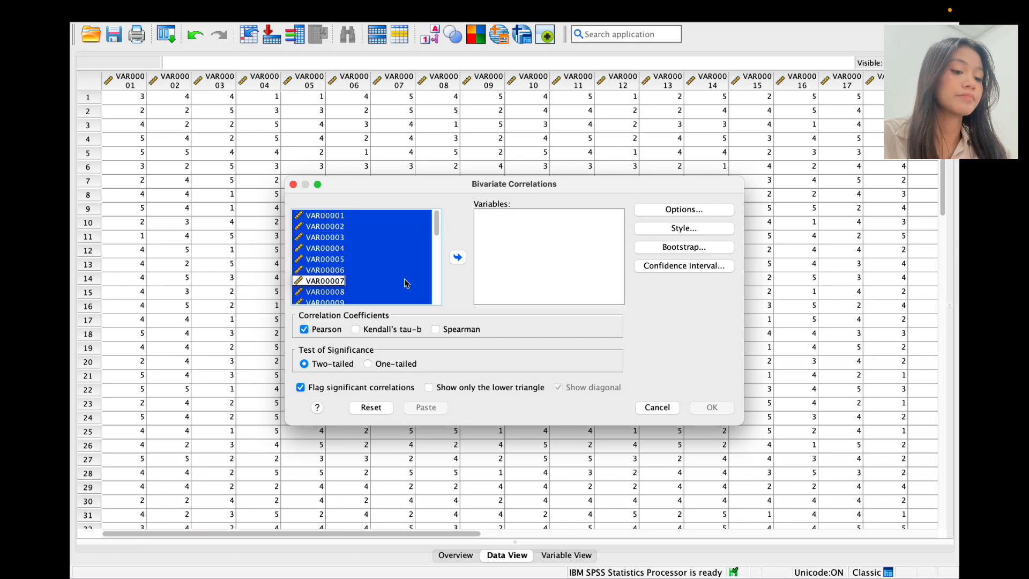
pyautogui.click(459, 258)
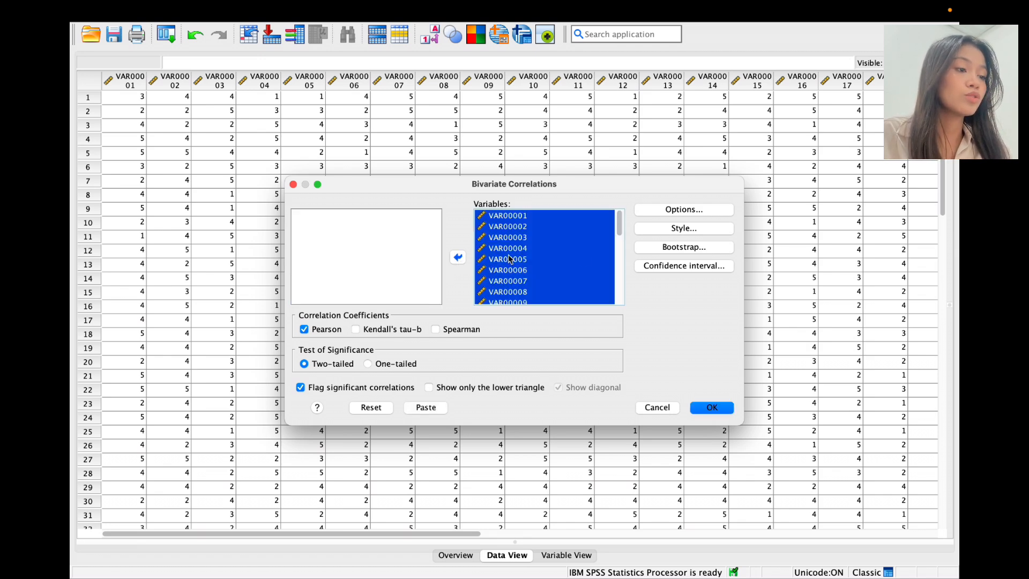
pyautogui.scroll(-5, 553, 247)
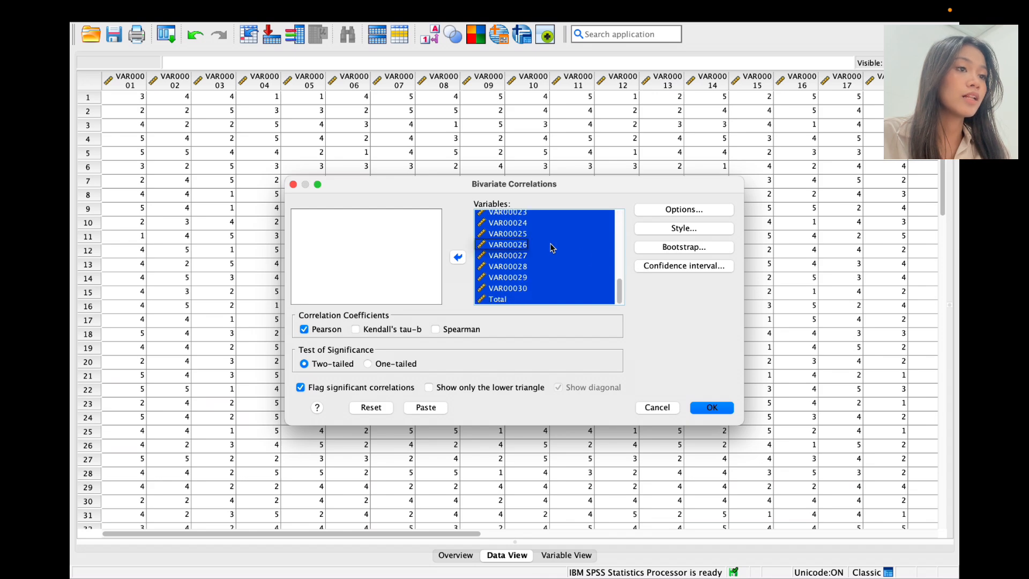
pyautogui.click(712, 408)
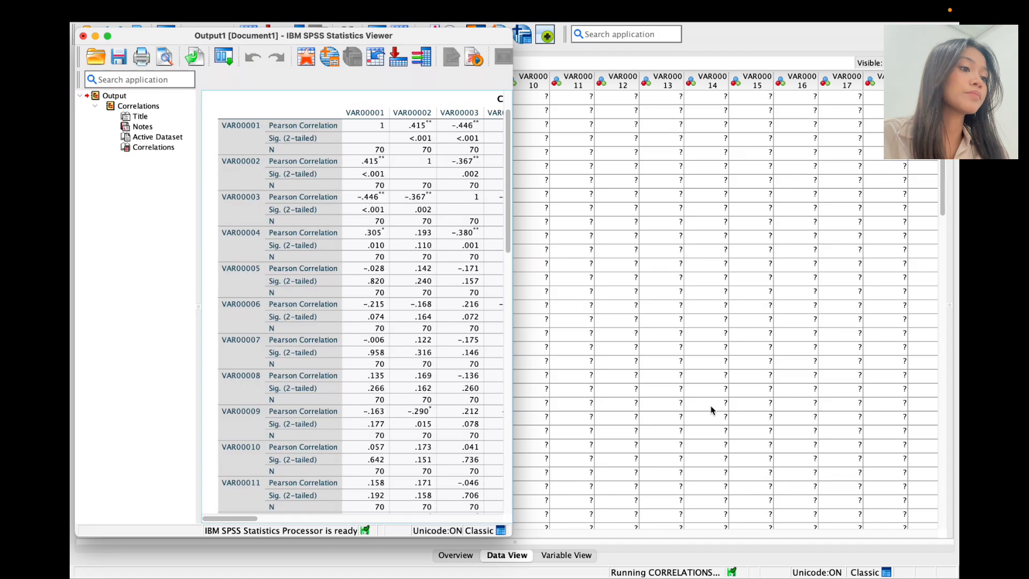
# Step: Maximise the Output Viewer and scroll through the Correlations table to the Total row
pyautogui.click(107, 35)
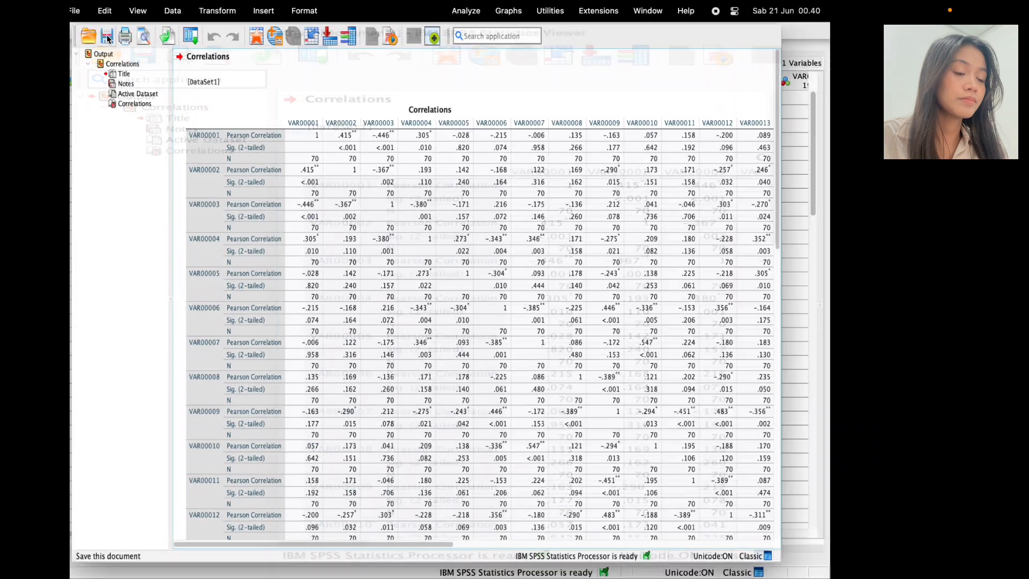
pyautogui.scroll(-5, 555, 339)
pyautogui.hscroll(3, 555, 339)
pyautogui.scroll(-10, 555, 339)
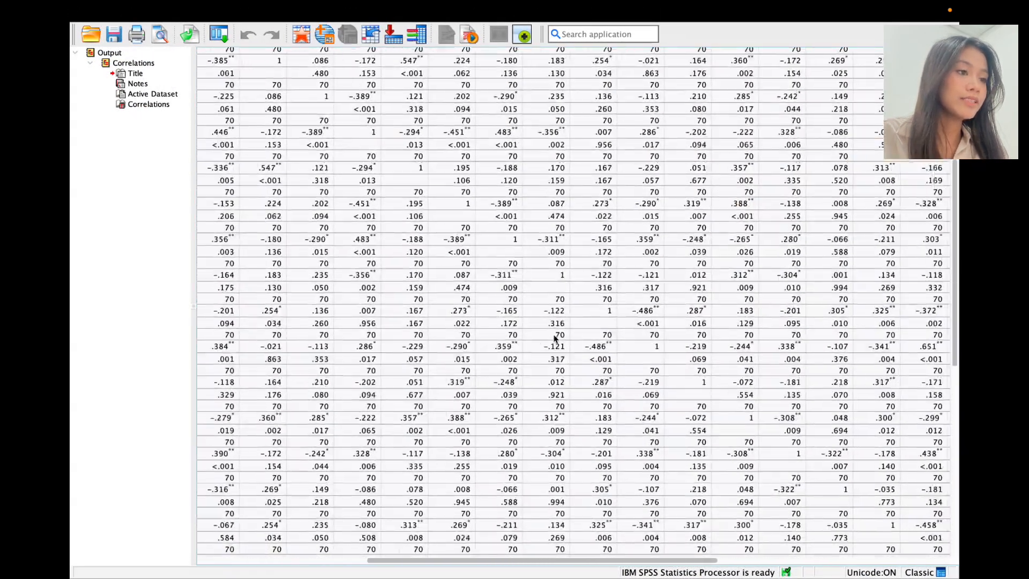
pyautogui.hscroll(5, 555, 338)
pyautogui.hscroll(-8, 554, 339)
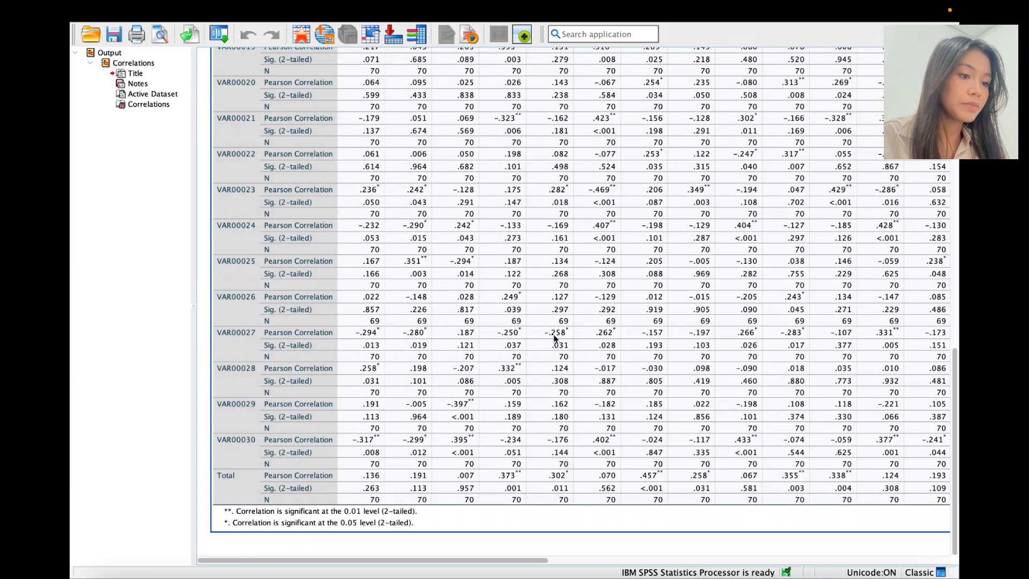
pyautogui.hscroll(3, 555, 339)
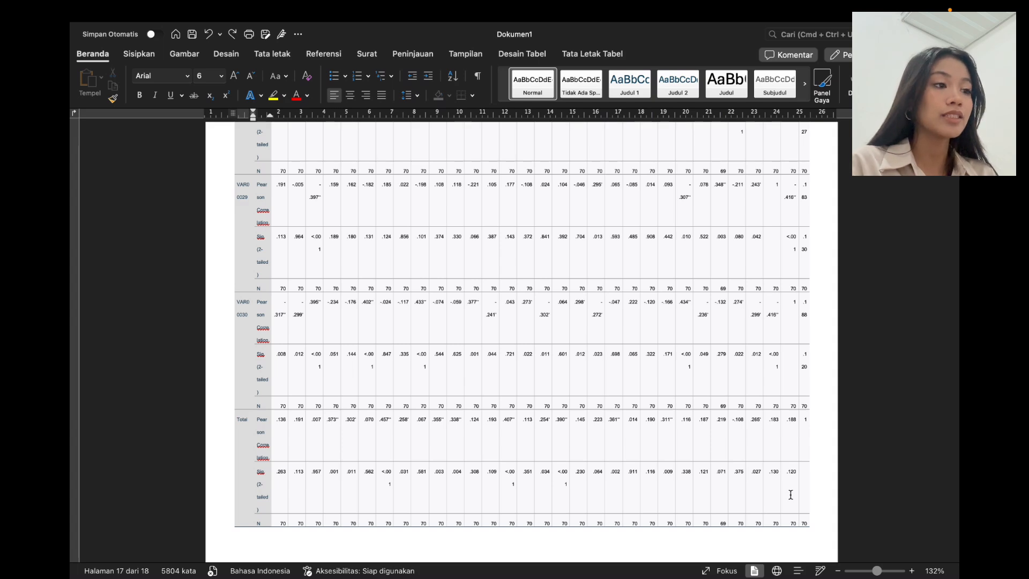
# Step: Scroll the Word correlations table to check the Total row, then head back to SPSS
pyautogui.scroll(-1, 791, 495)
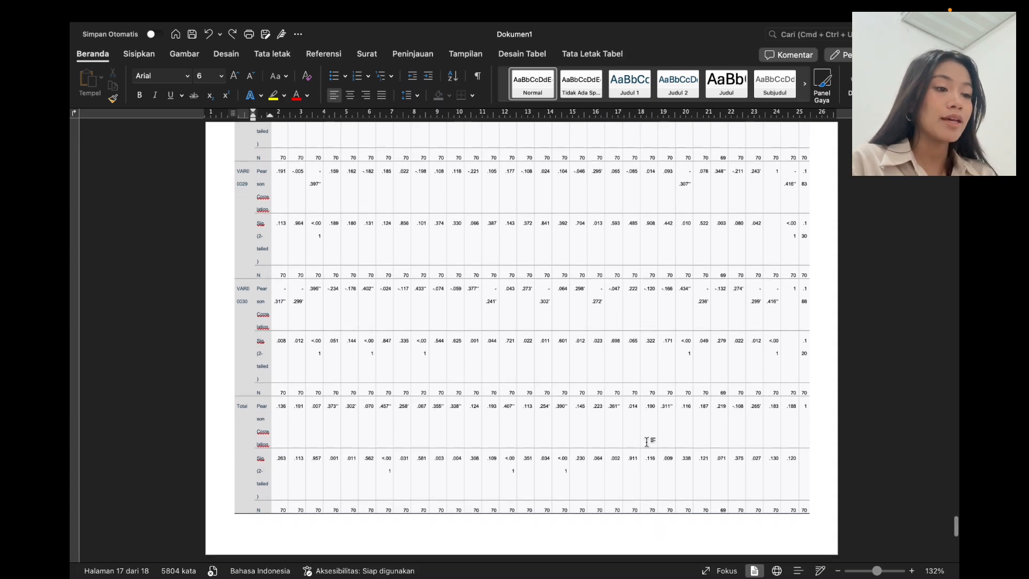
pyautogui.scroll(-2, 647, 441)
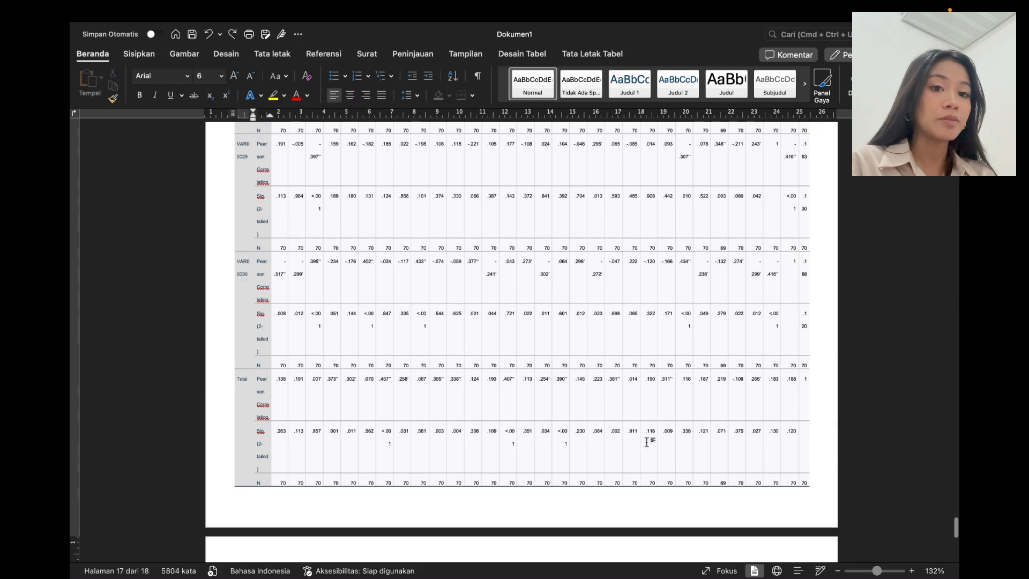
pyautogui.scroll(1, 647, 441)
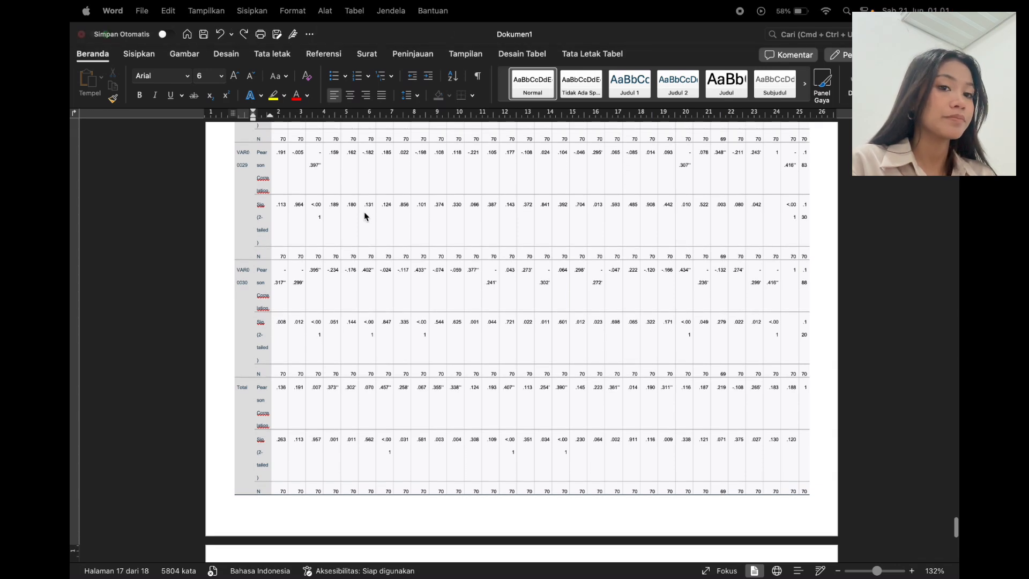
pyautogui.moveTo(736, 12)
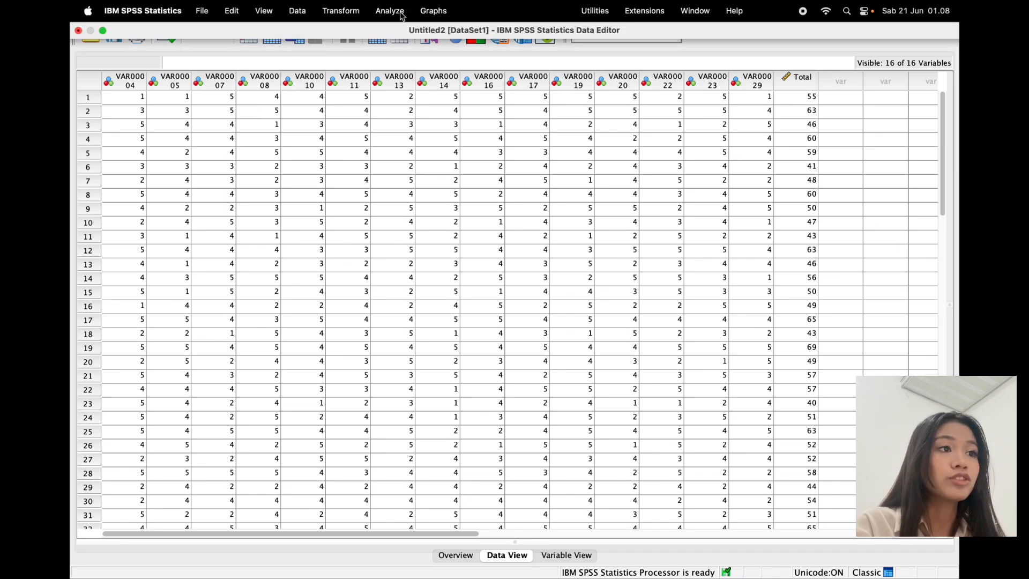
# Step: Run two-tailed Bivariate Pearson correlations on the 15 retained items plus Total
pyautogui.click(395, 10)
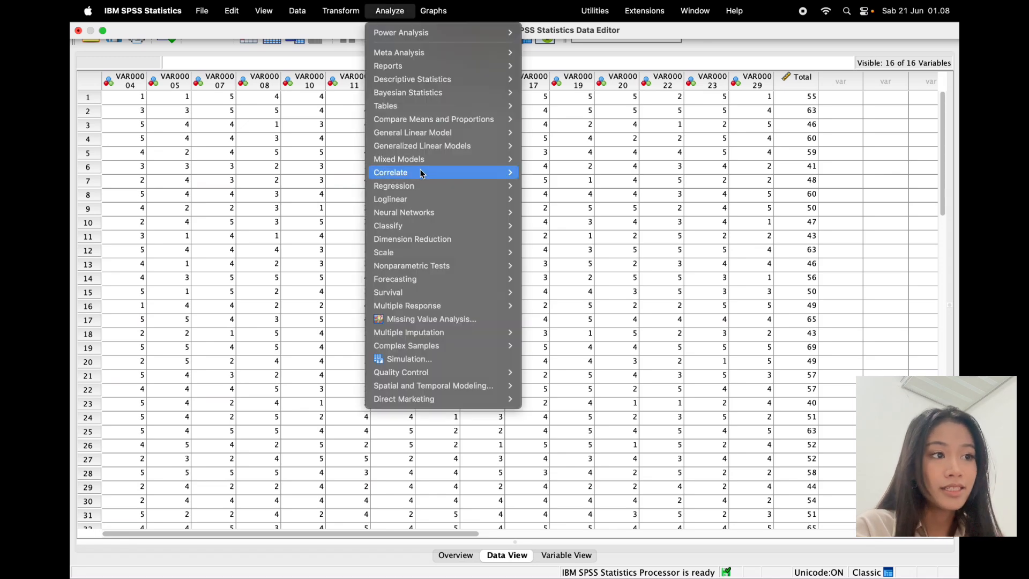
pyautogui.moveTo(421, 172)
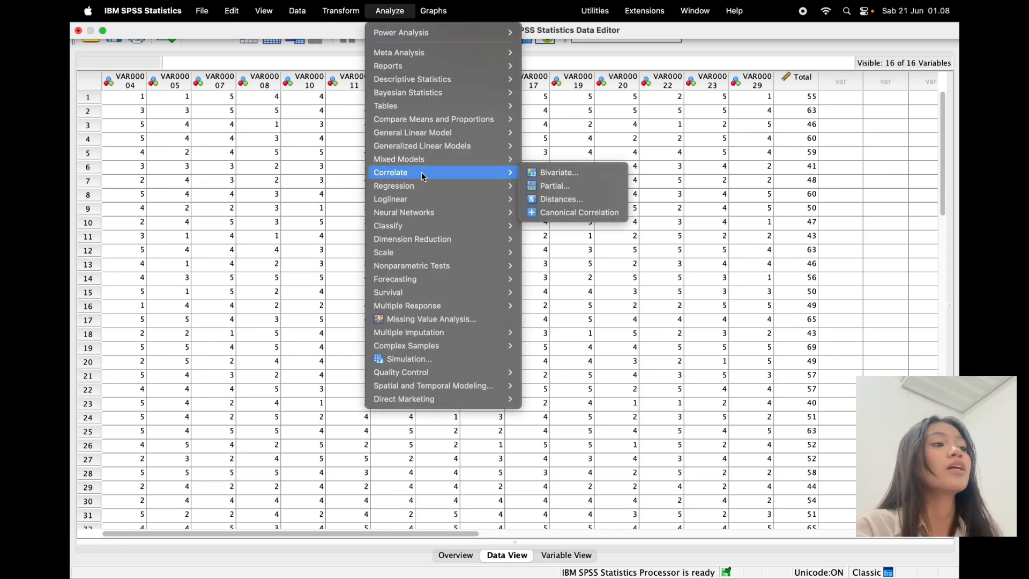
pyautogui.click(562, 175)
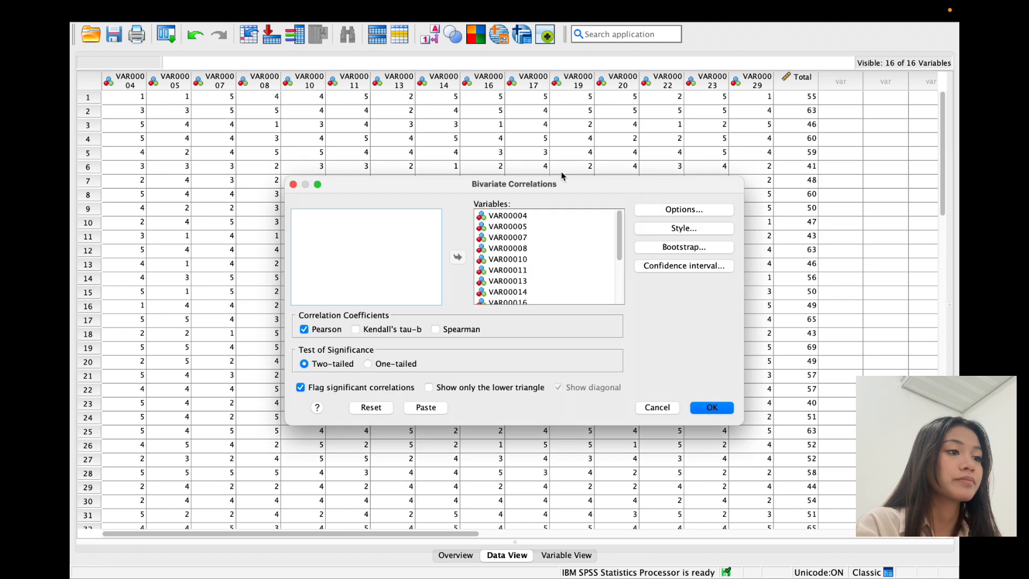
pyautogui.scroll(-5, 549, 264)
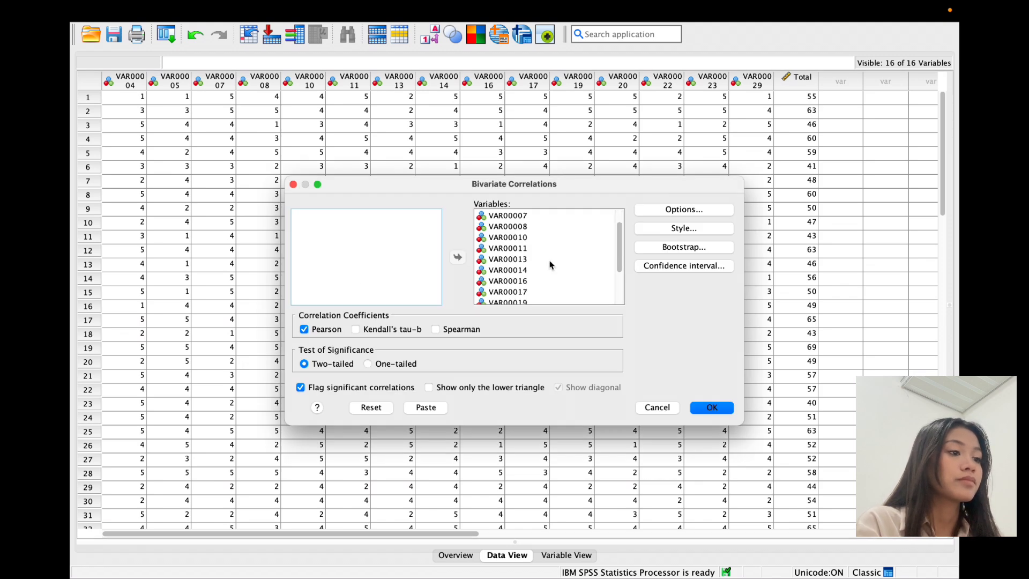
pyautogui.click(712, 408)
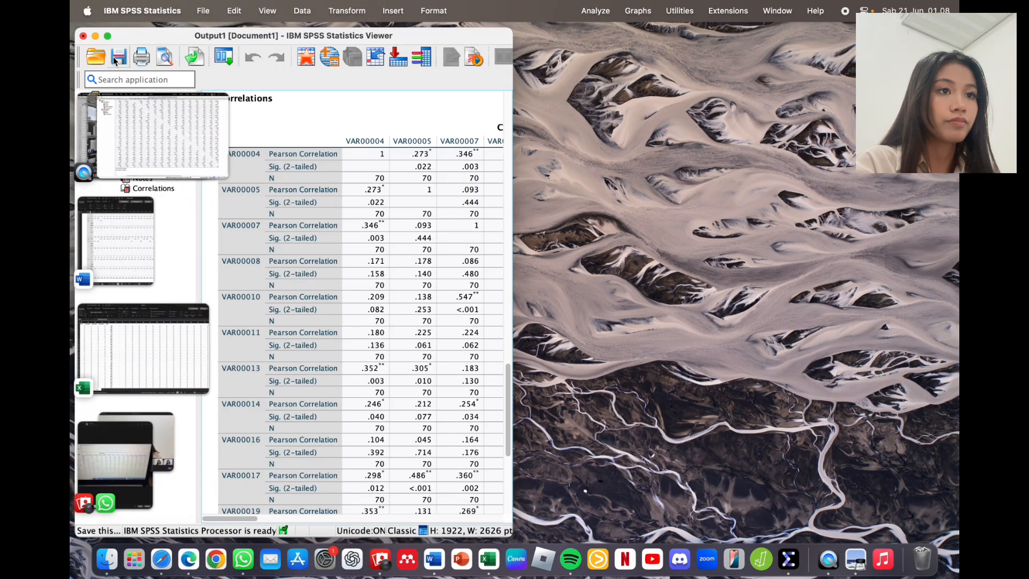
# Step: Maximise the Output Viewer and scroll through the item-to-Total correlations
pyautogui.click(107, 35)
pyautogui.scroll(-5, 602, 313)
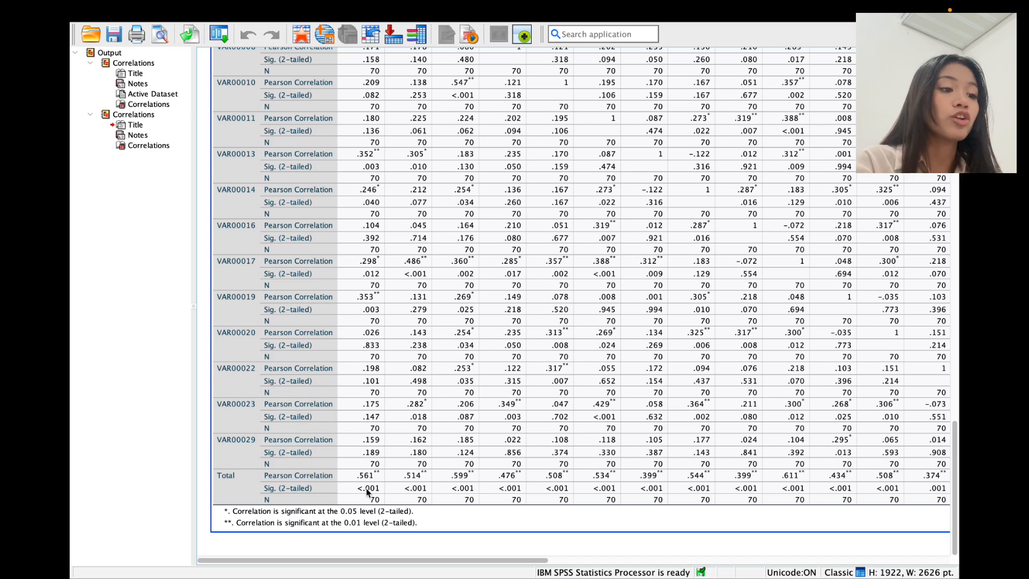
pyautogui.hscroll(3, 366, 488)
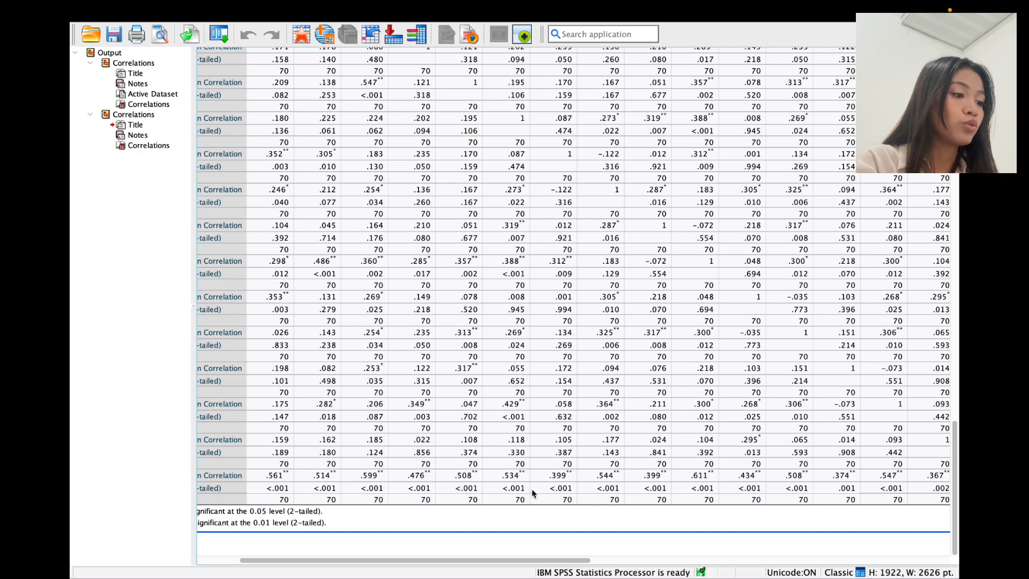
pyautogui.hscroll(2, 640, 493)
pyautogui.scroll(1, 640, 492)
pyautogui.hscroll(5, 640, 491)
pyautogui.scroll(-1, 639, 492)
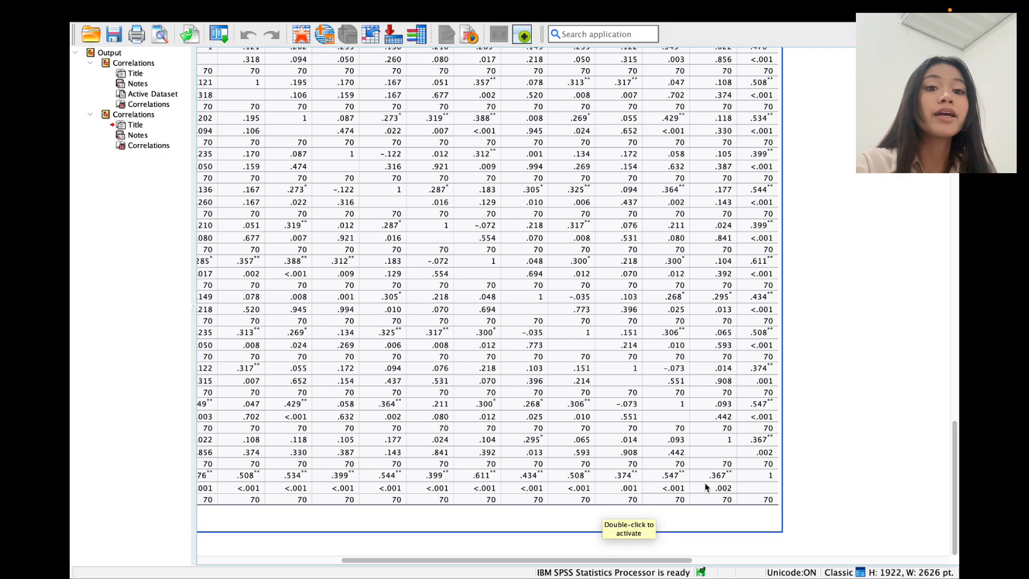
pyautogui.hscroll(-8, 706, 482)
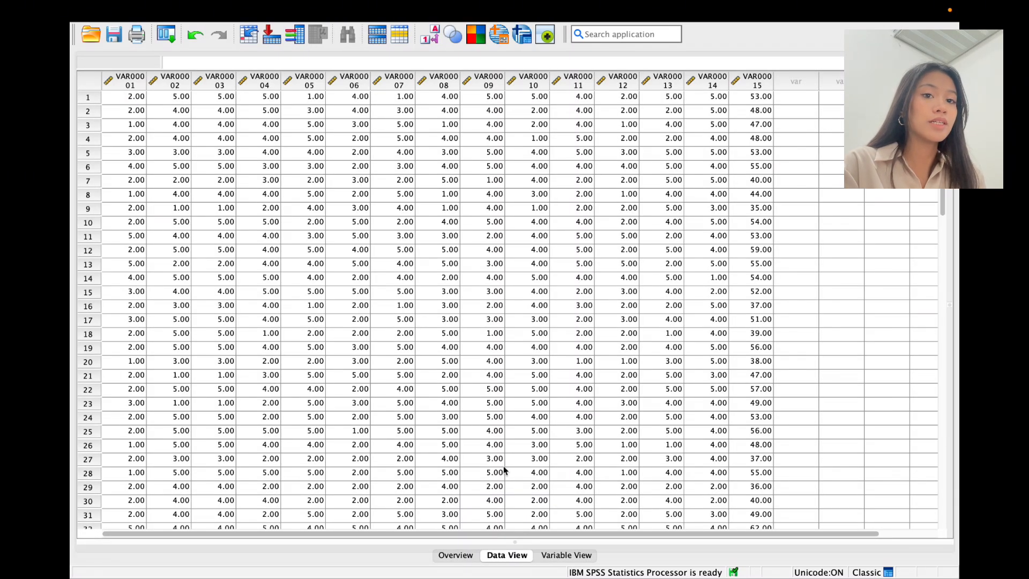
# Step: In Variable View, enter 0 decimals for VAR00001, VAR00002 and VAR00003
pyautogui.click(566, 555)
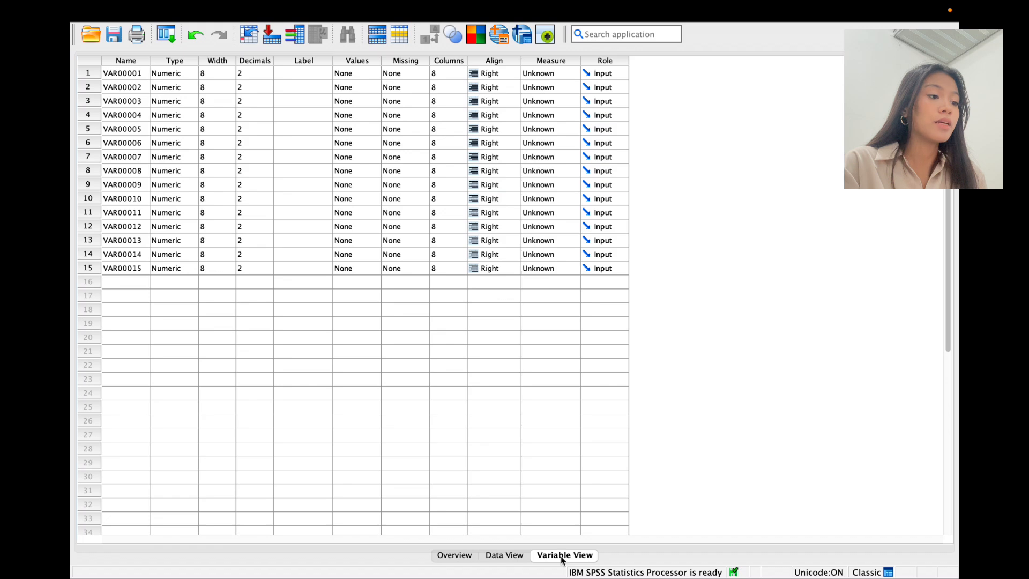
pyautogui.click(254, 74)
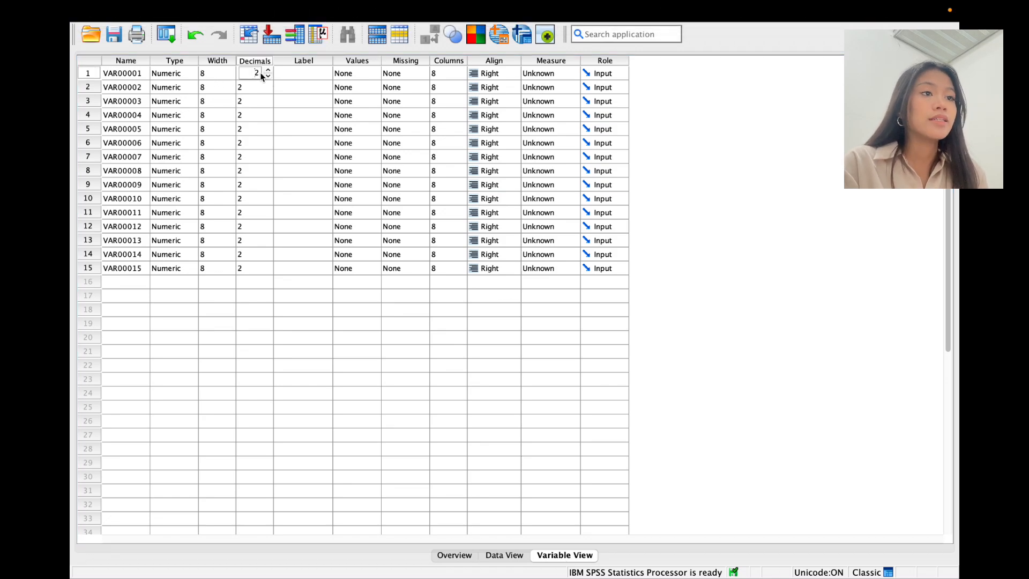
pyautogui.write('0')
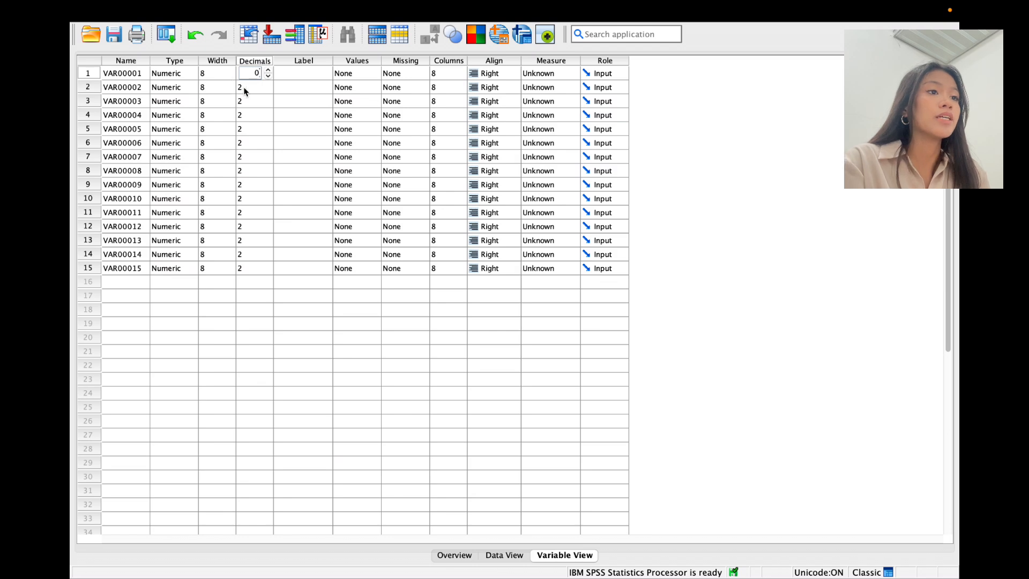
pyautogui.click(263, 92)
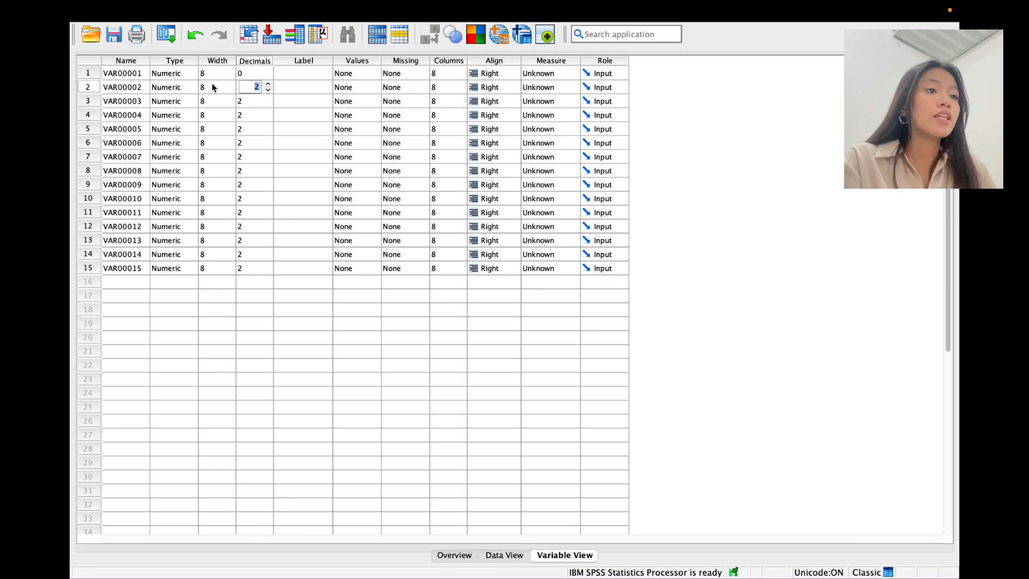
pyautogui.write('0')
pyautogui.click(256, 102)
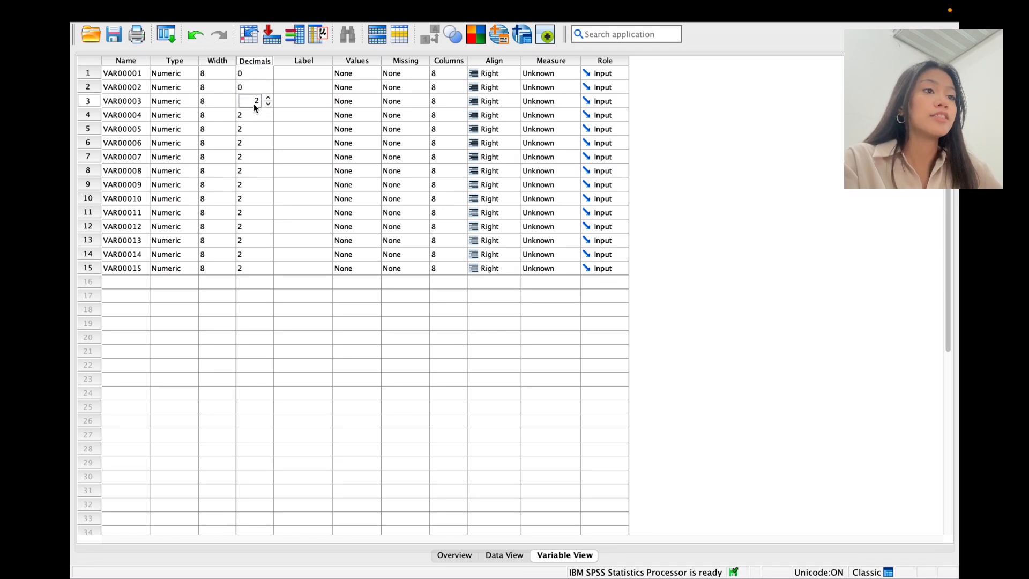
pyautogui.write('0')
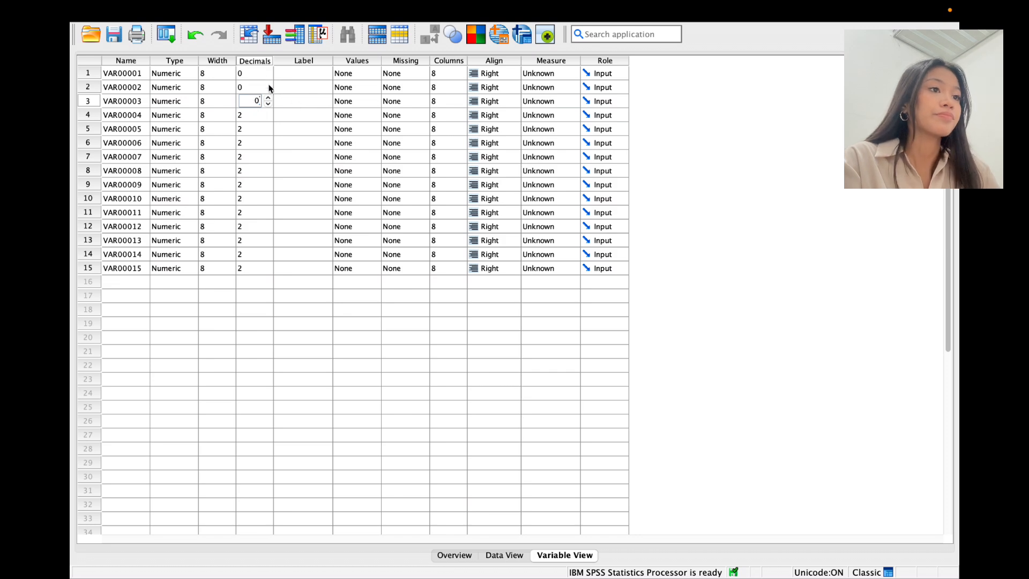
# Step: Copy the 0 decimals down the Decimals column through VAR00015
pyautogui.moveTo(268, 75); pyautogui.dragTo(257, 161)
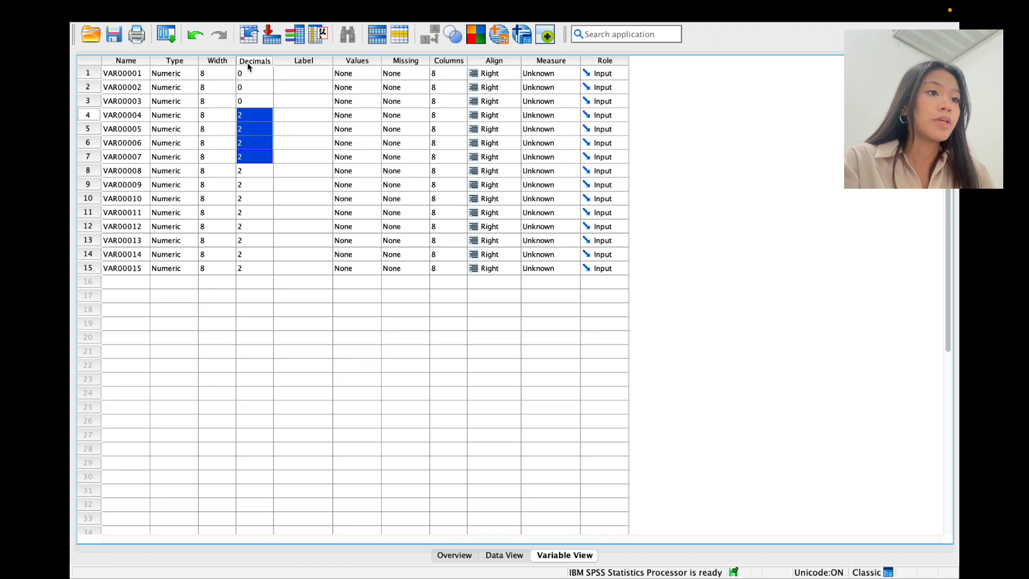
pyautogui.write('0 0 0')
pyautogui.moveTo(248, 72); pyautogui.dragTo(257, 209)
pyautogui.write('0 0 0 0 0 0')
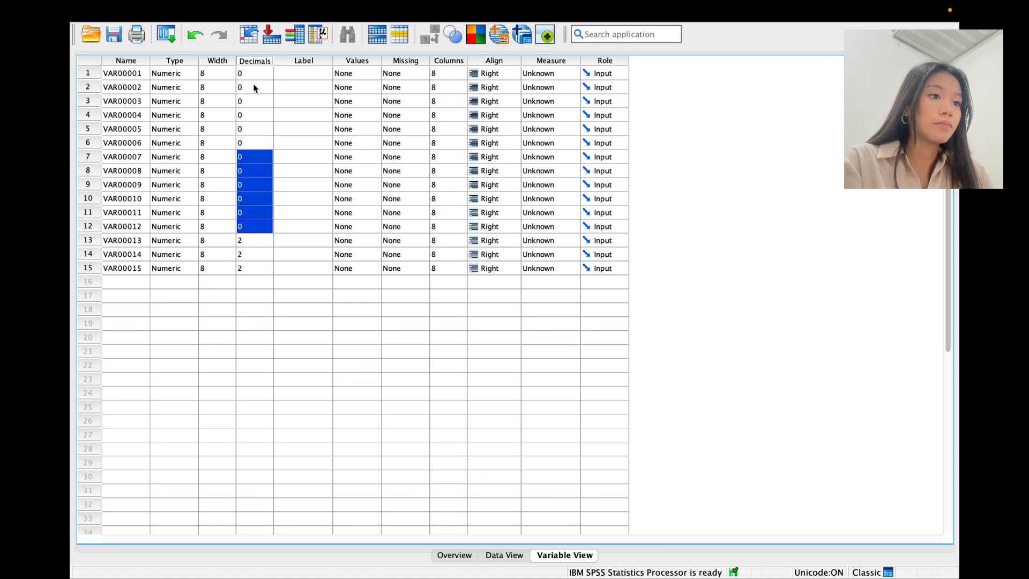
pyautogui.moveTo(256, 75); pyautogui.dragTo(261, 272)
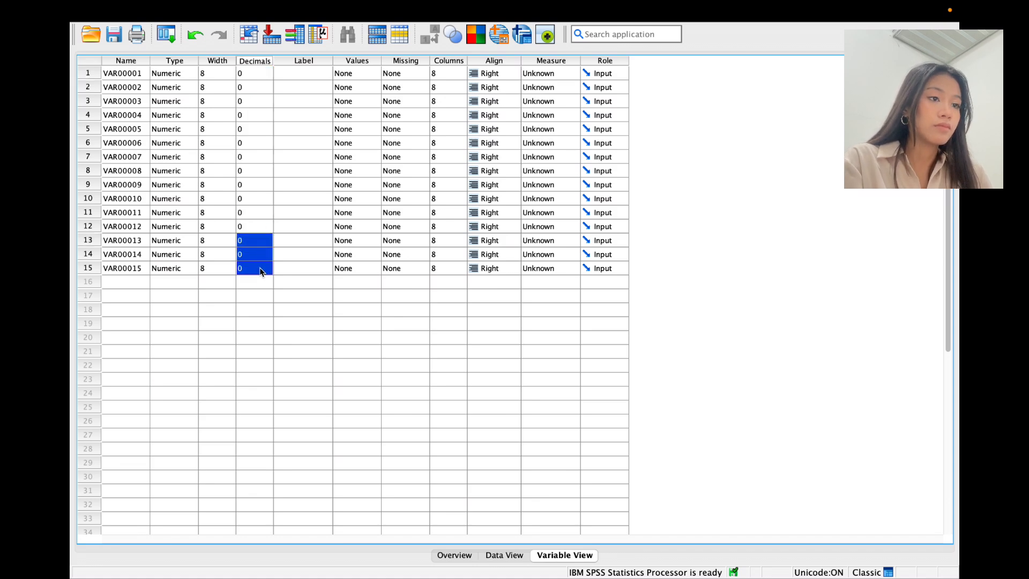
pyautogui.hotkey('ctrl', 'v')
pyautogui.click(303, 295)
# Step: Check in Data View that the values now appear as whole numbers
pyautogui.moveTo(178, 4)
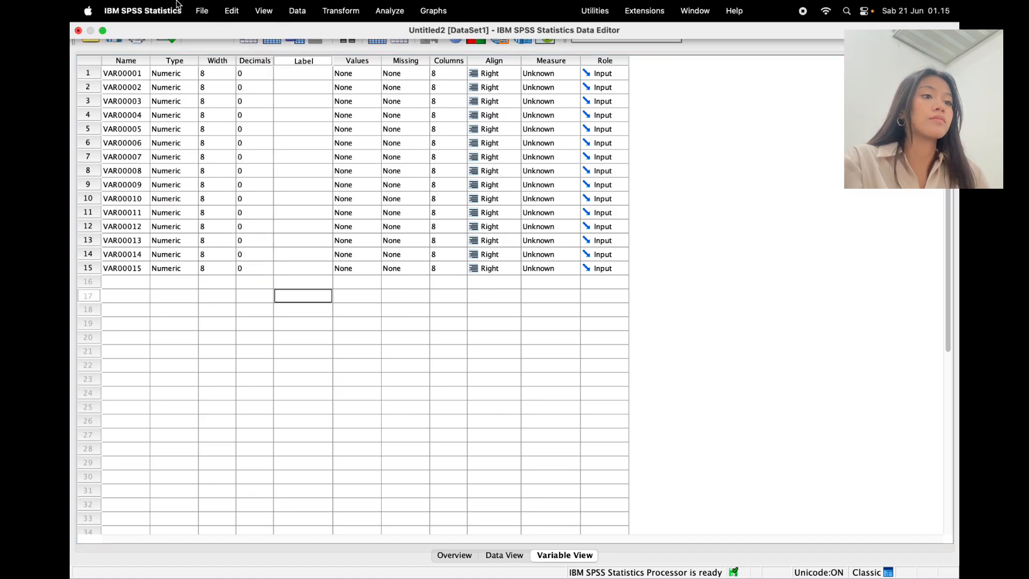
pyautogui.click(504, 555)
pyautogui.scroll(-20, 384, 230)
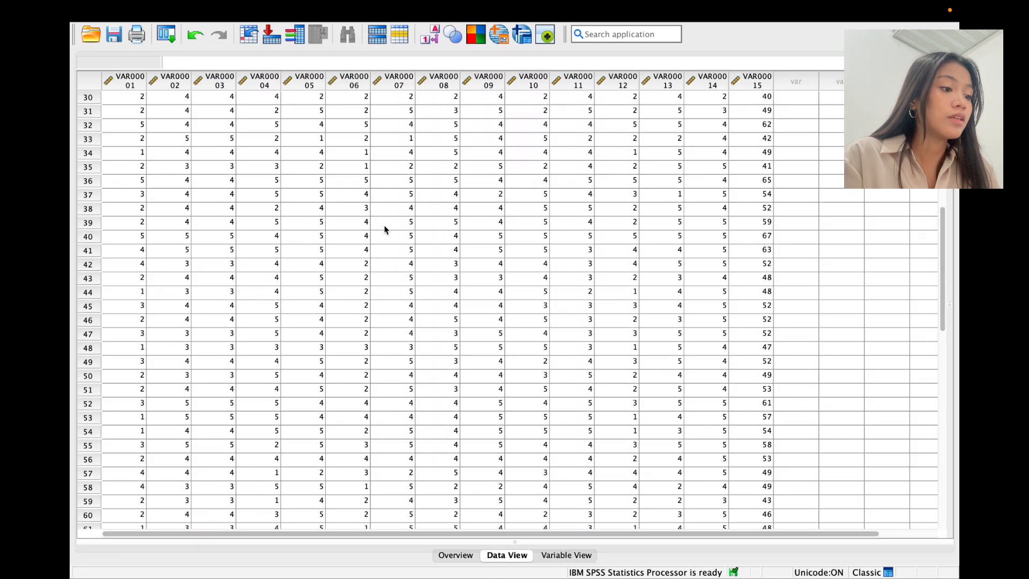
pyautogui.scroll(20, 385, 228)
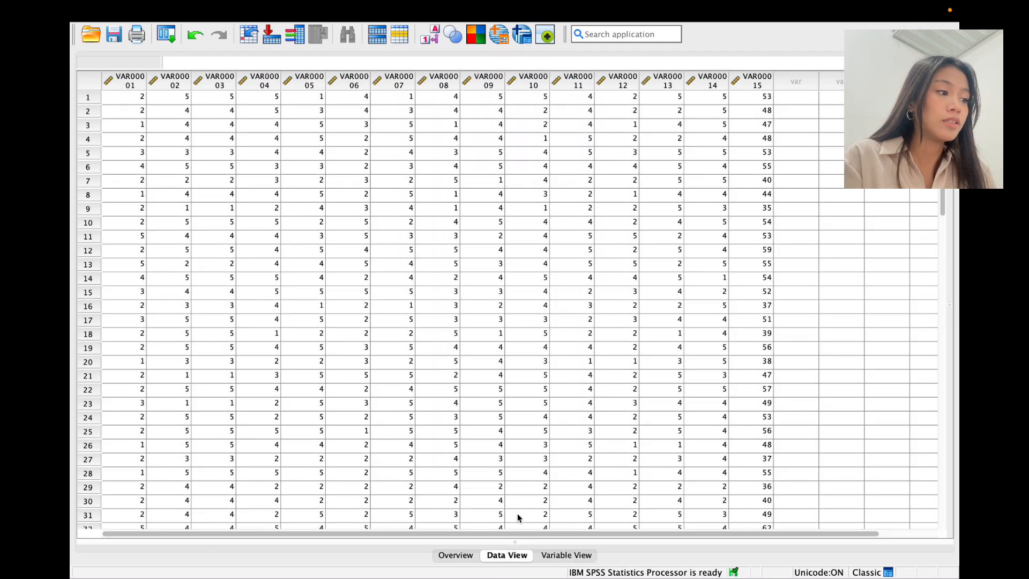
# Step: Rename variable VAR00015 to Total in Variable View
pyautogui.click(560, 556)
pyautogui.click(117, 274)
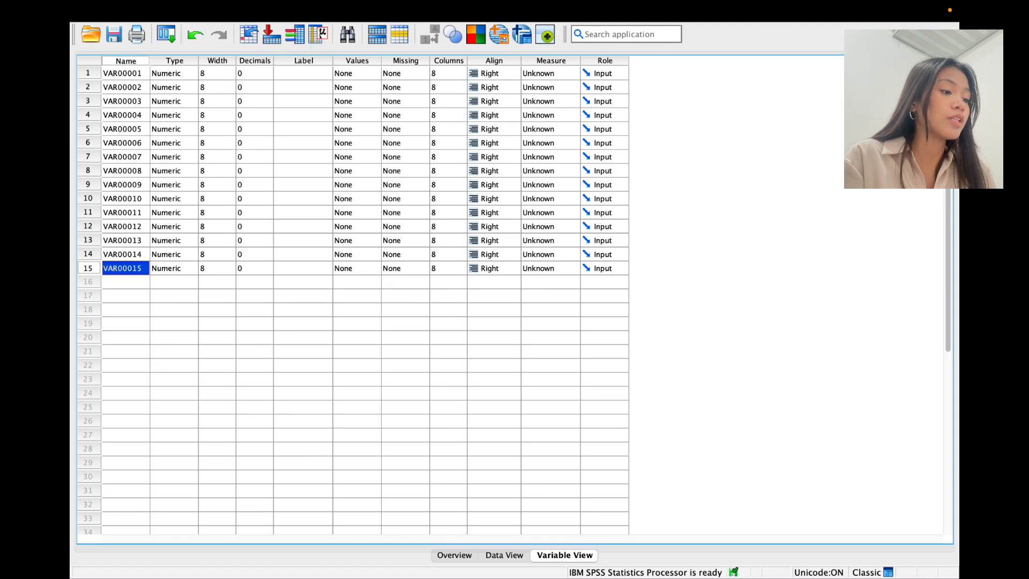
pyautogui.moveTo(148, 271); pyautogui.dragTo(83, 271)
pyautogui.write('Total')
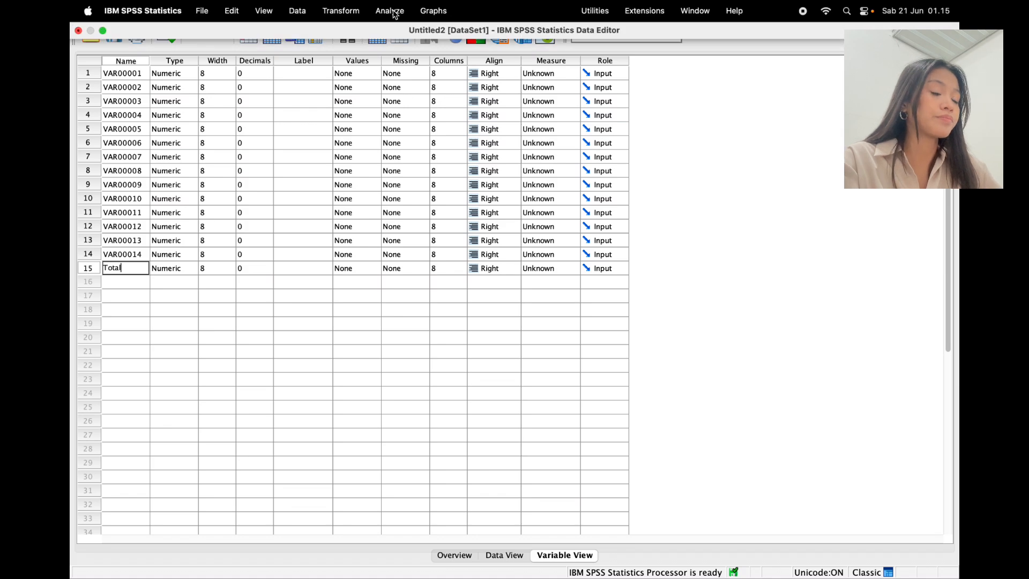
pyautogui.click(393, 11)
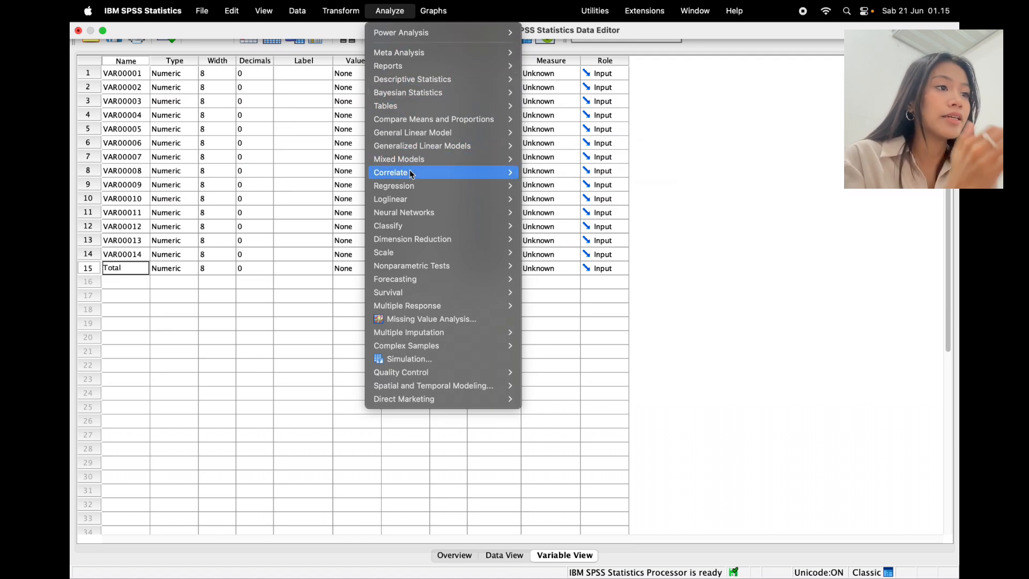
# Step: Set the Reliability Analysis items to VAR00001–VAR00014, moving Total back out
pyautogui.moveTo(410, 176)
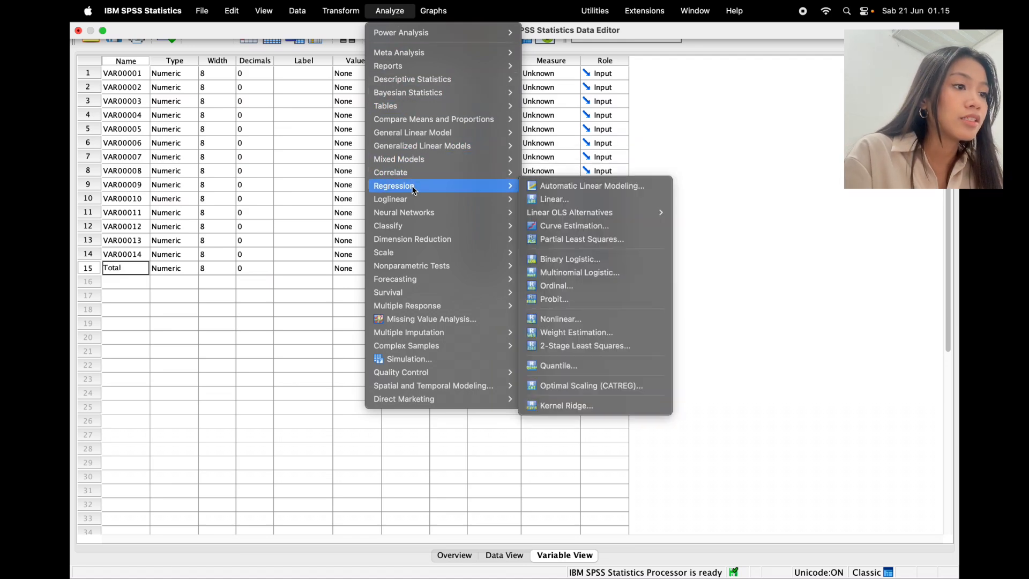
pyautogui.moveTo(419, 258)
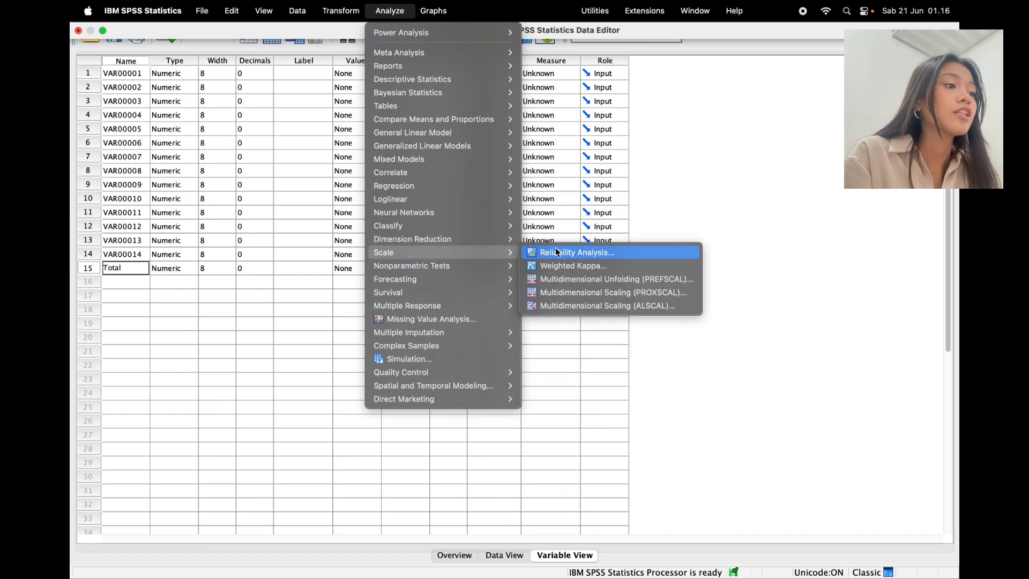
pyautogui.click(601, 257)
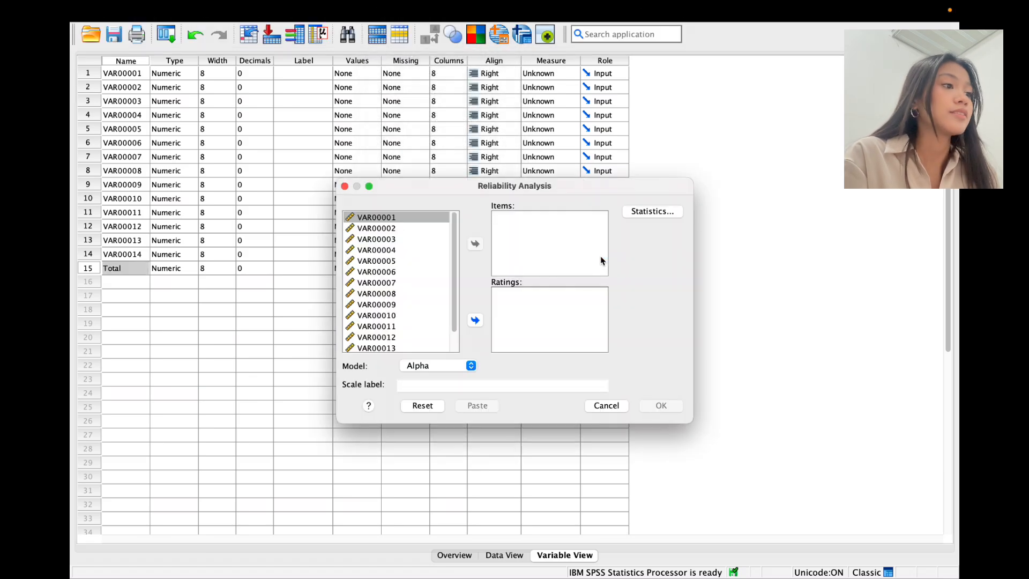
pyautogui.scroll(-2, 383, 290)
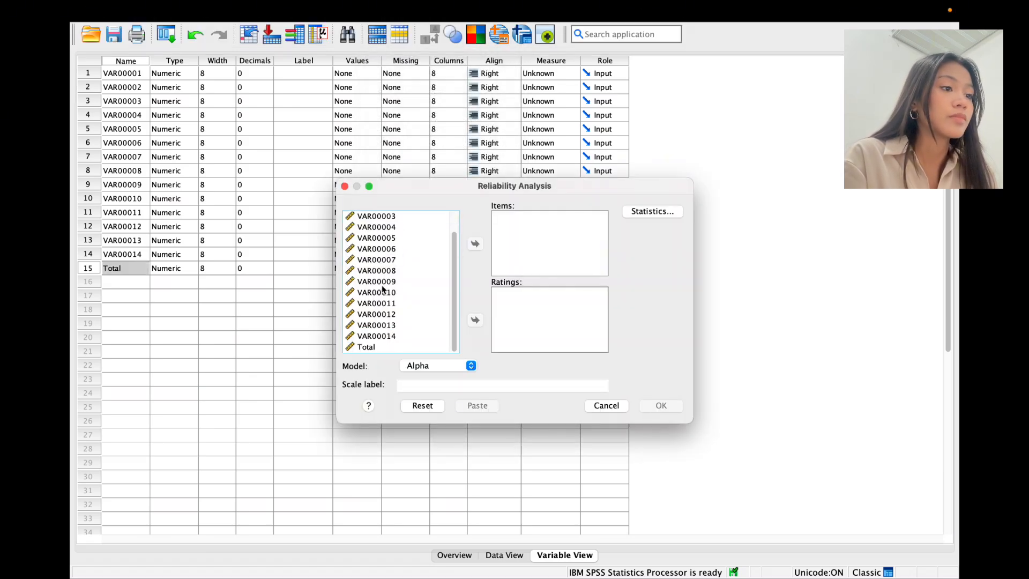
pyautogui.click(367, 302)
pyautogui.press('super+a')
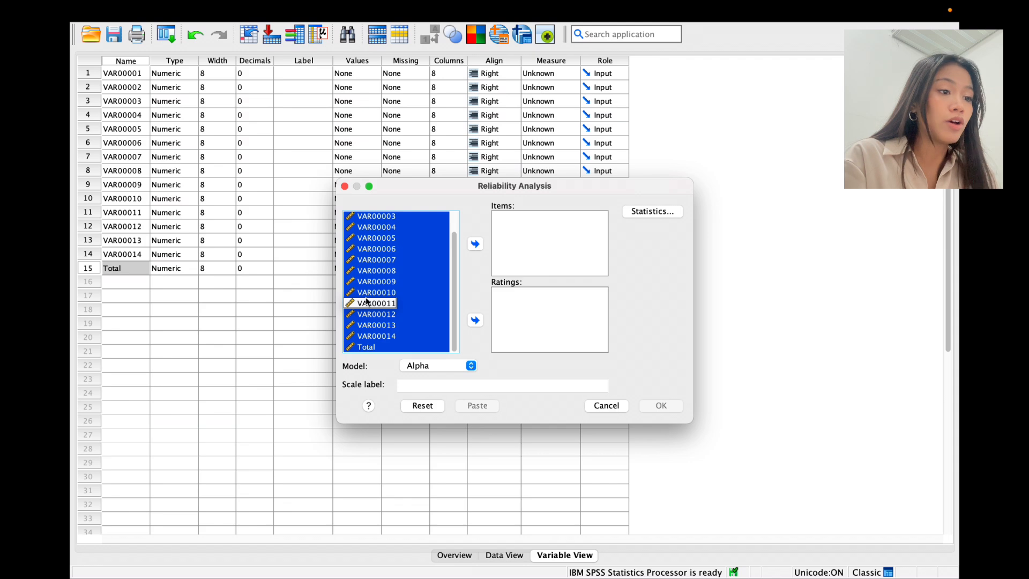
pyautogui.click(406, 349)
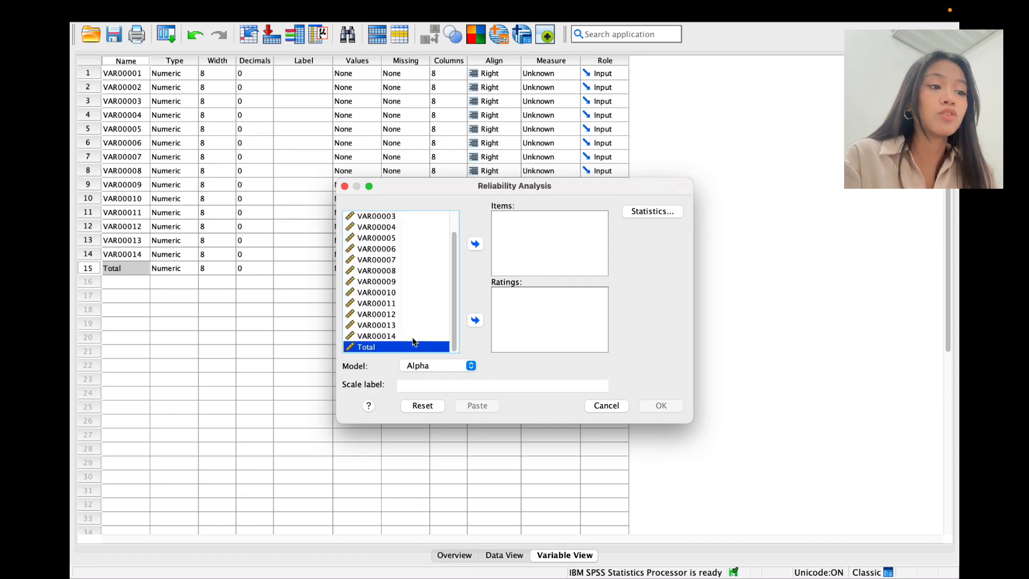
pyautogui.press('super+a')
pyautogui.click(475, 244)
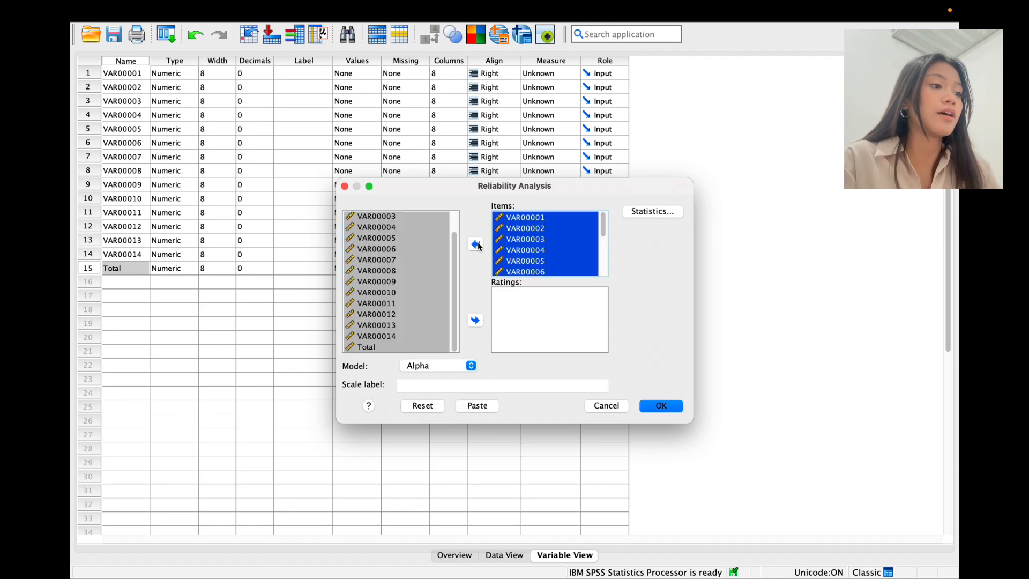
pyautogui.scroll(-3, 572, 255)
pyautogui.click(550, 272)
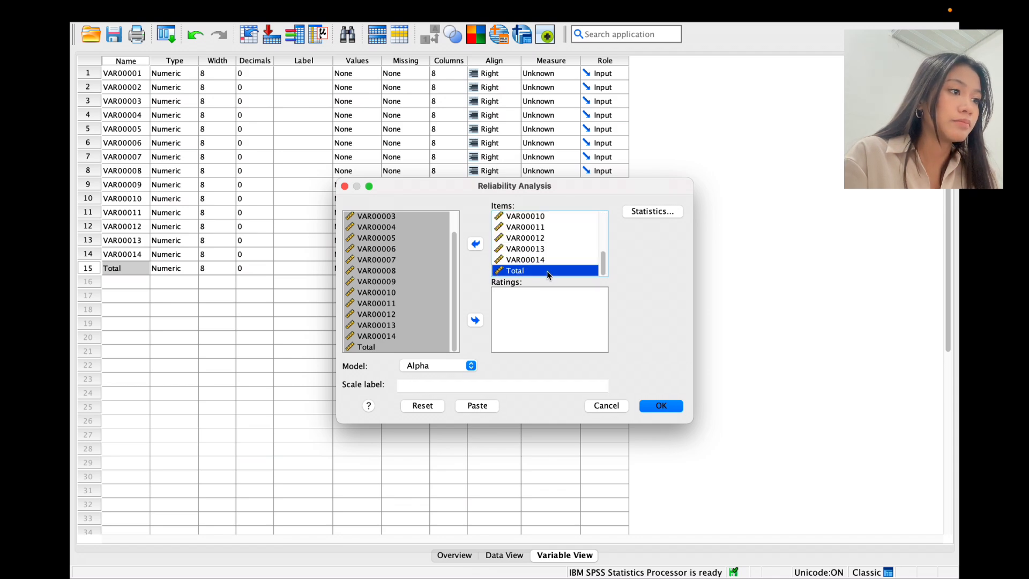
pyautogui.click(477, 246)
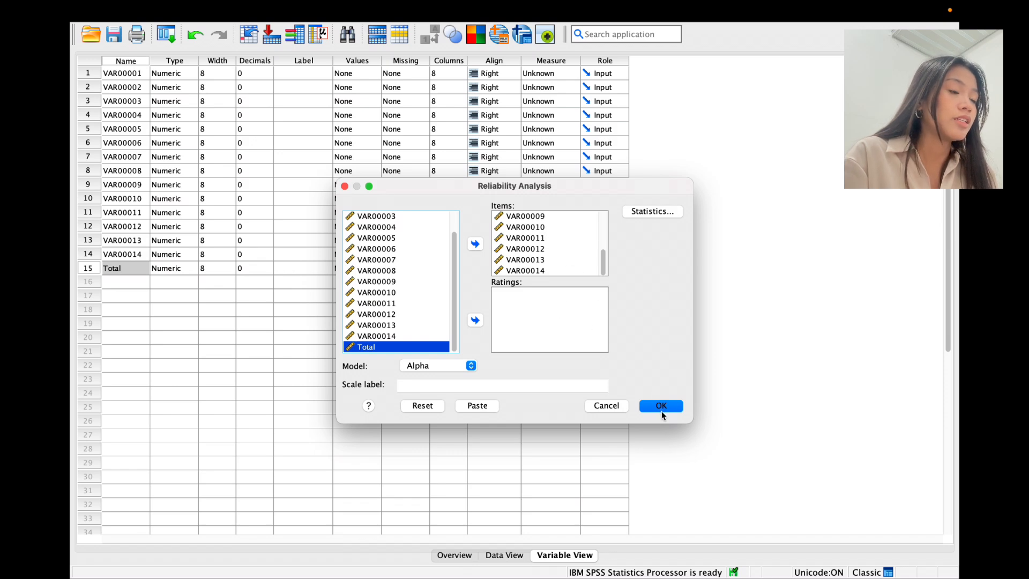
# Step: Request Scale and Scale if item deleted statistics, then run the reliability analysis
pyautogui.click(671, 212)
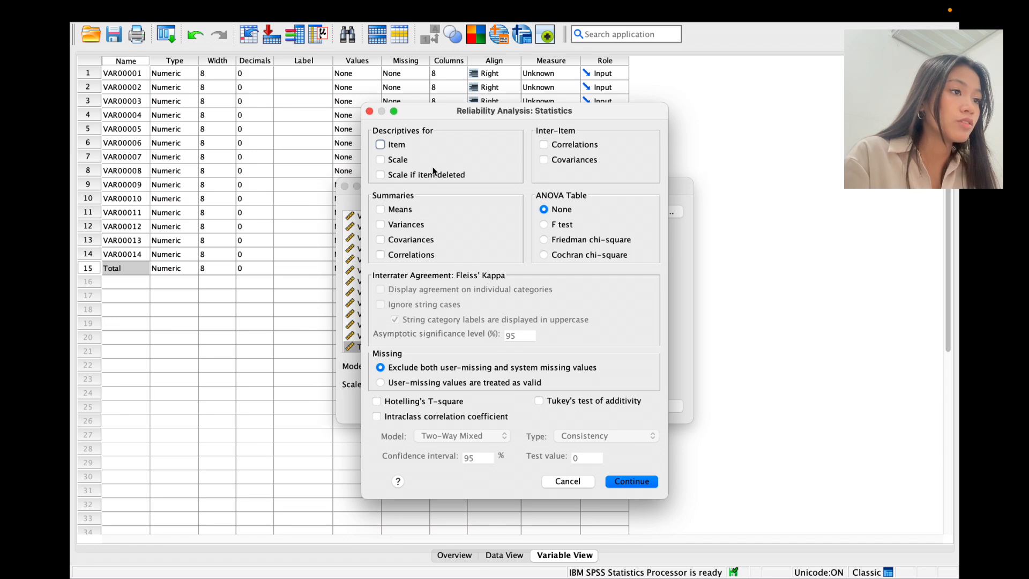
pyautogui.click(383, 161)
pyautogui.click(386, 176)
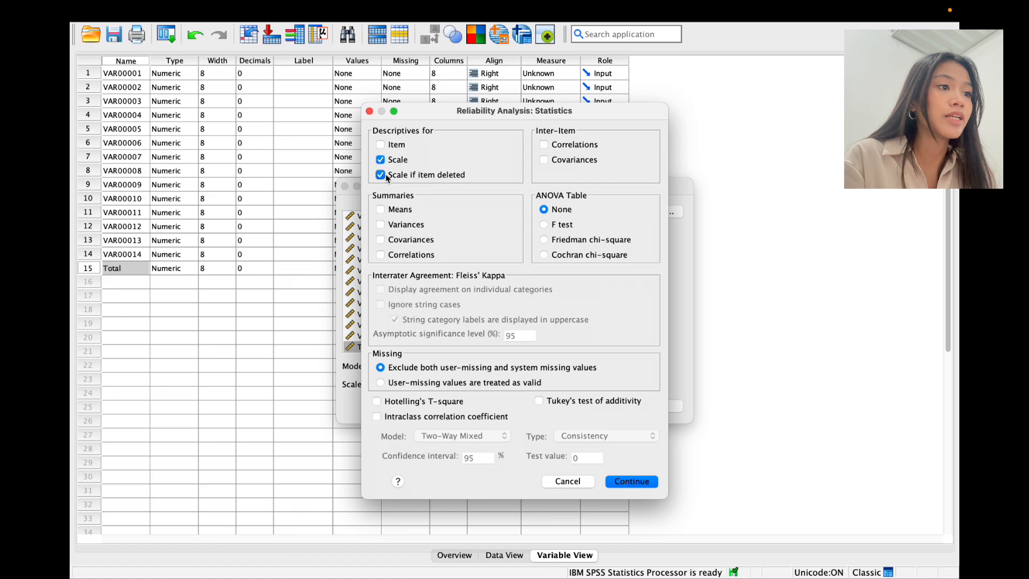
pyautogui.click(627, 482)
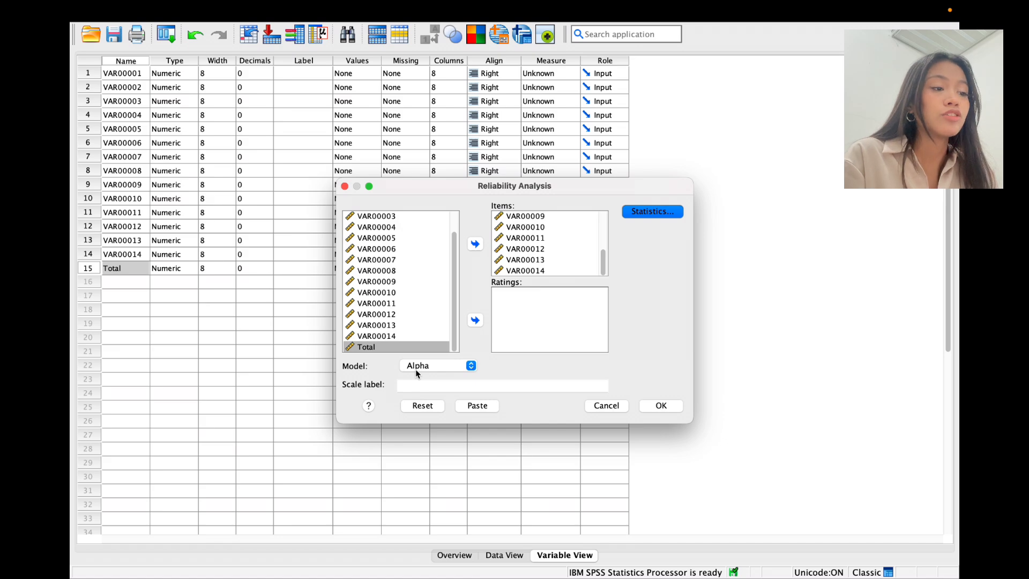
pyautogui.click(661, 405)
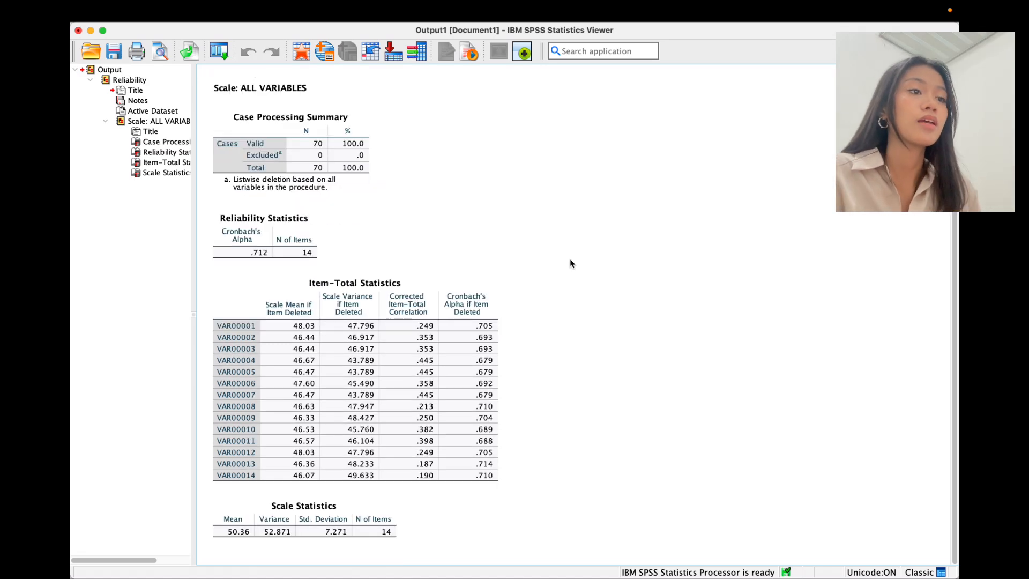
pyautogui.scroll(2, 570, 264)
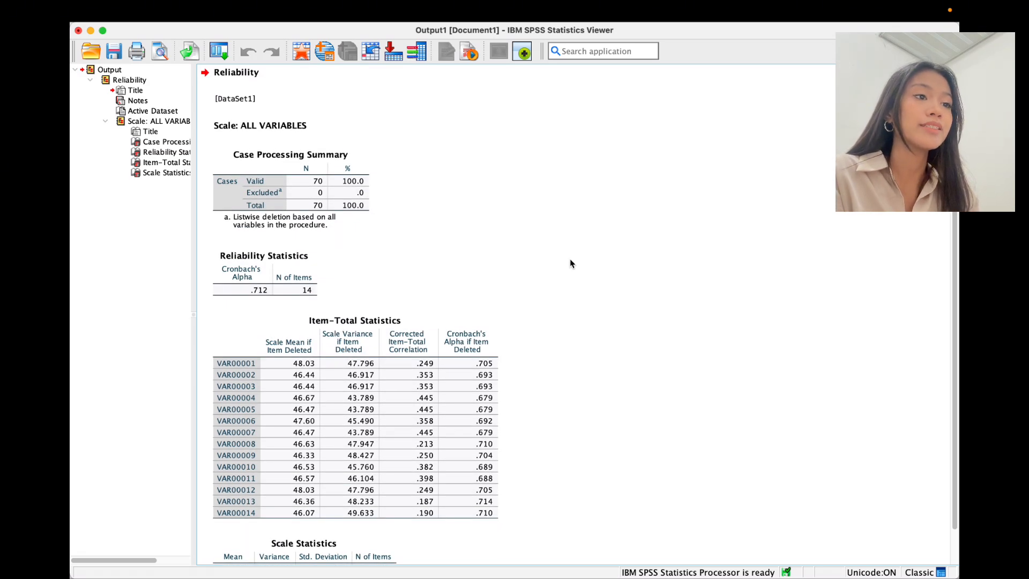
pyautogui.moveTo(839, 4)
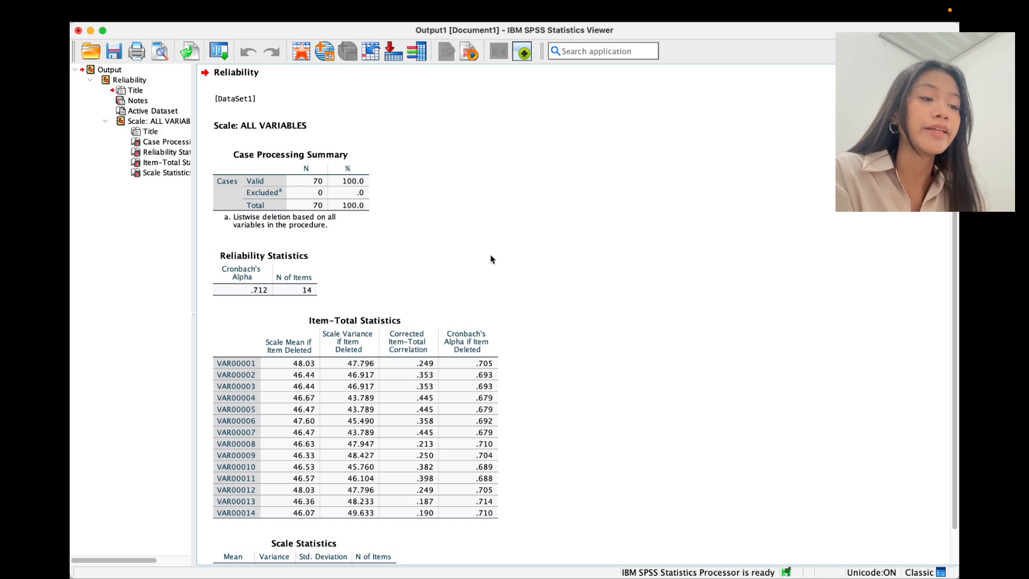
pyautogui.scroll(-2, 491, 259)
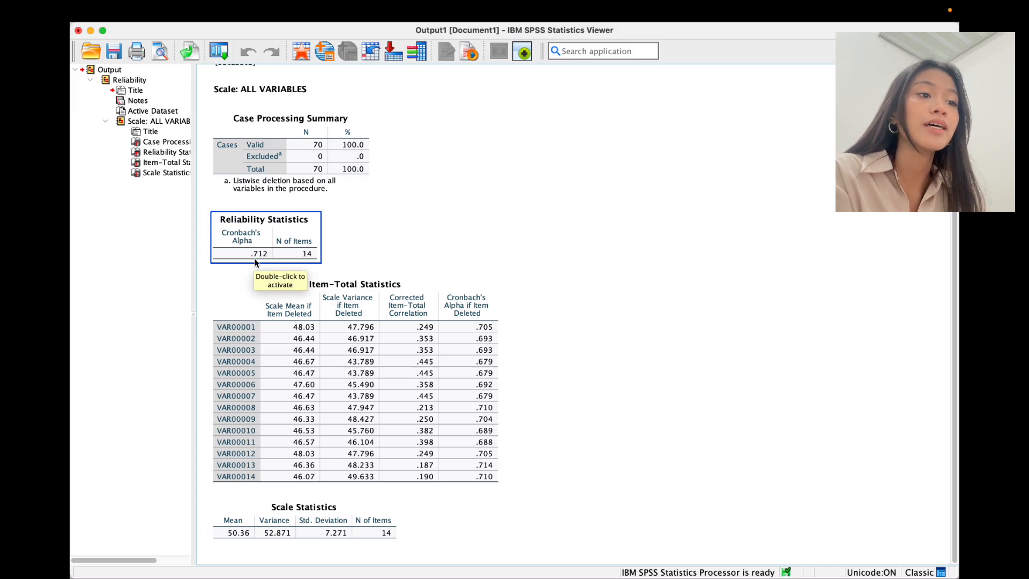
pyautogui.click(262, 276)
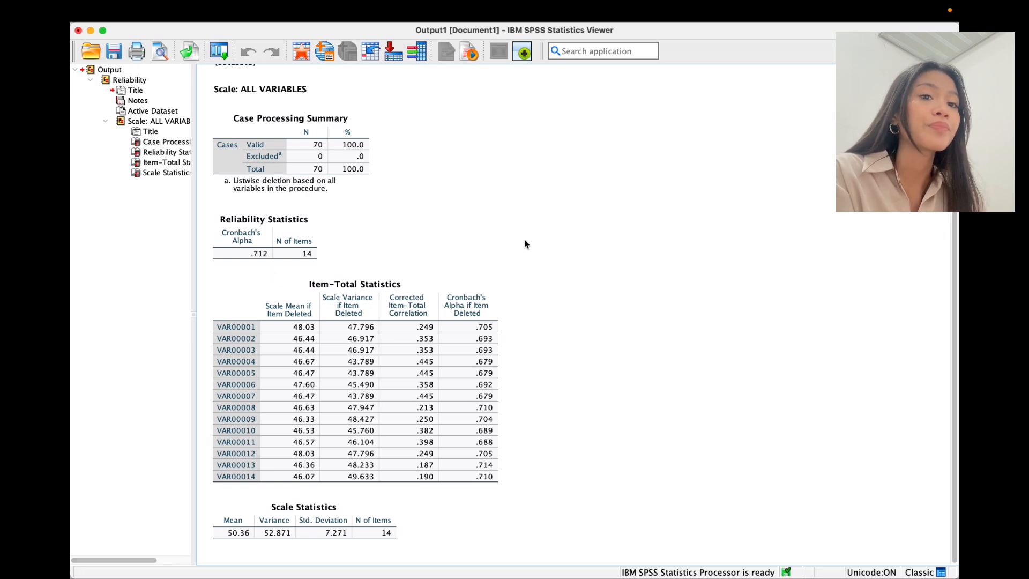
pyautogui.scroll(-1, 525, 244)
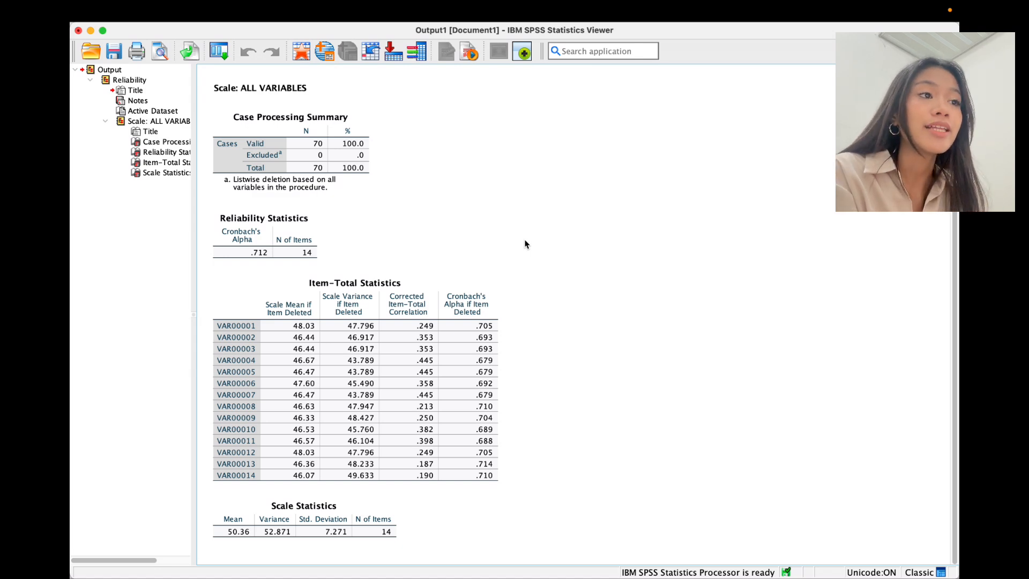
# Step: Close the Output Viewer to return to the 15-variable dataset's Data View
pyautogui.click(79, 32)
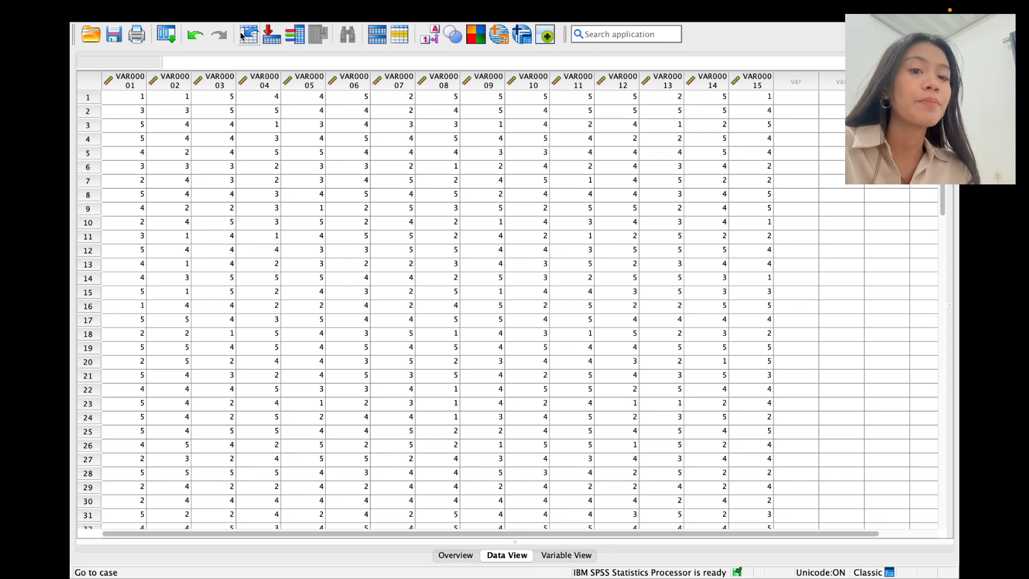
pyautogui.moveTo(421, 10)
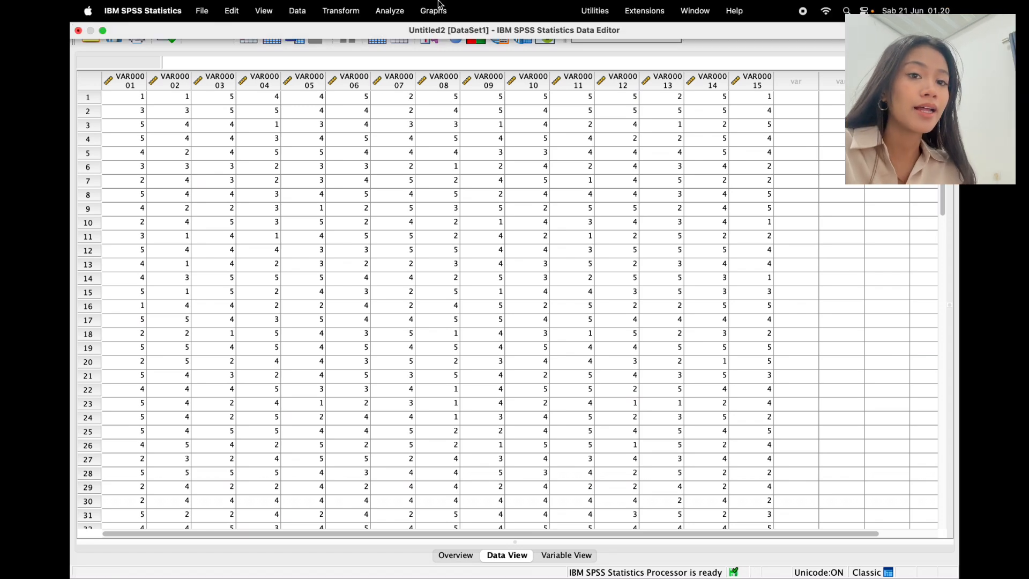
# Step: In a new Reliability Analysis, select all fifteen variables and request Scale and Scale if item deleted statistics
pyautogui.click(394, 15)
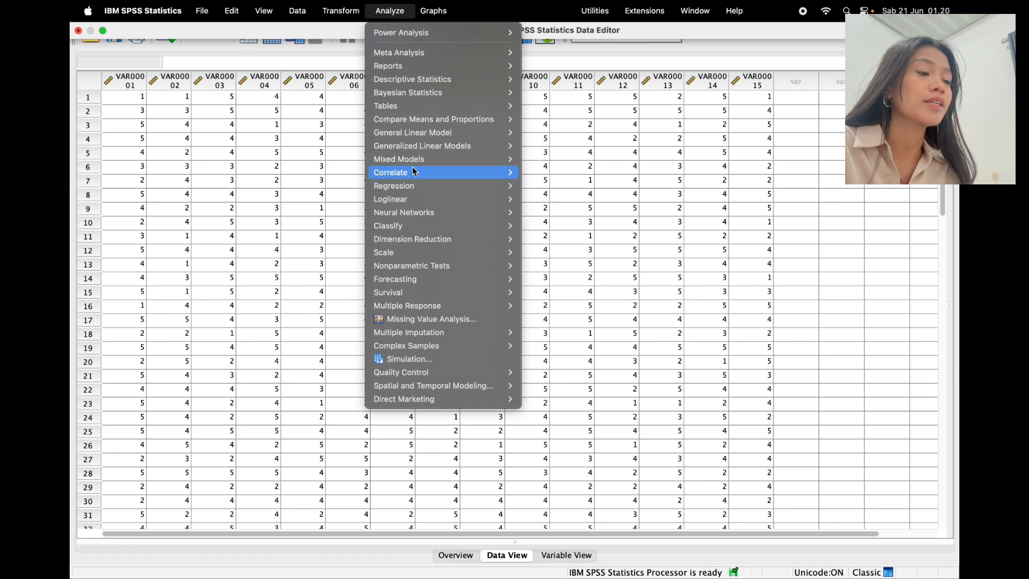
pyautogui.moveTo(422, 253)
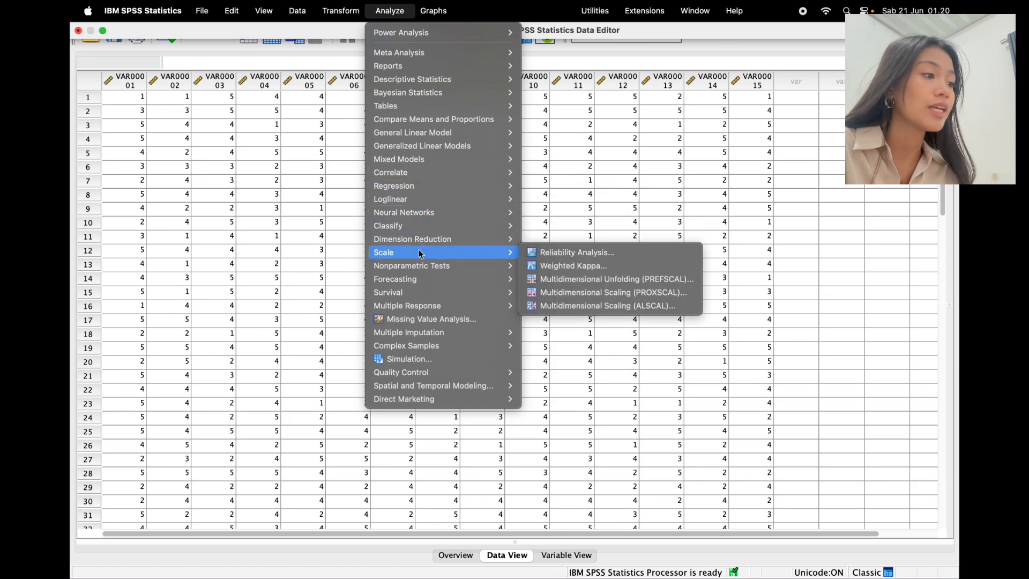
pyautogui.click(562, 257)
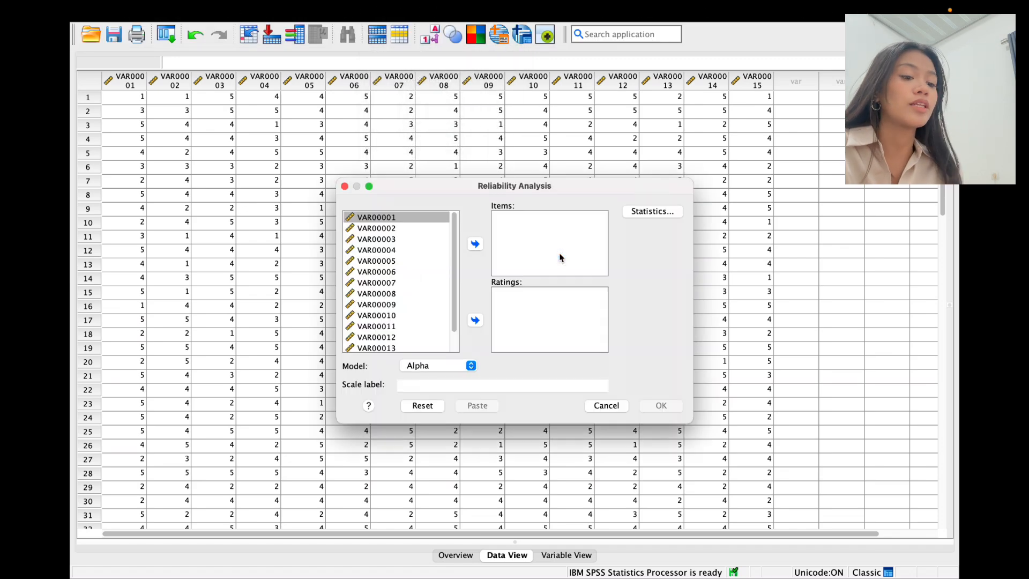
pyautogui.scroll(-3, 430, 275)
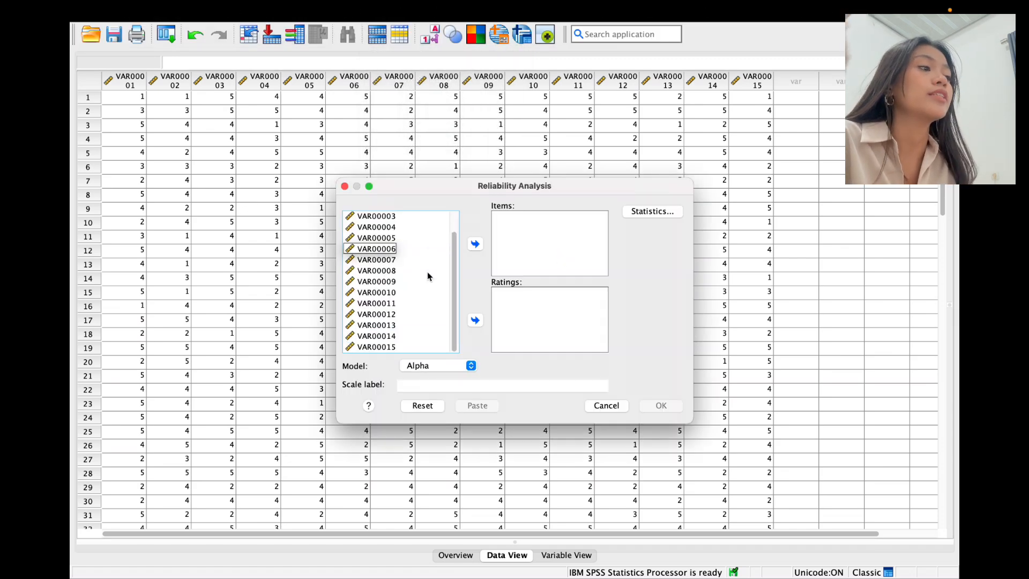
pyautogui.press('super+a')
pyautogui.click(655, 212)
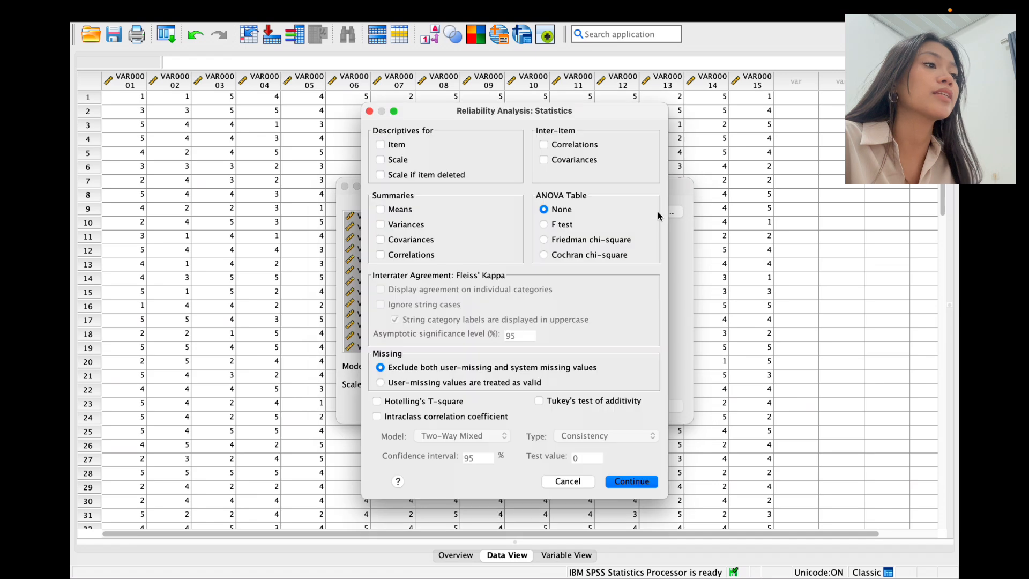
pyautogui.click(405, 161)
pyautogui.click(410, 177)
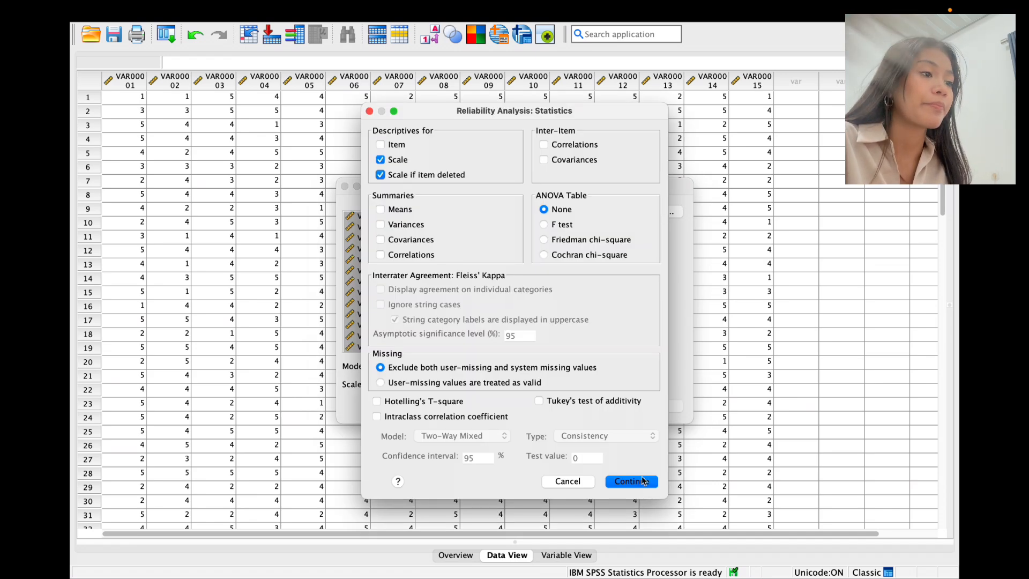
pyautogui.click(641, 485)
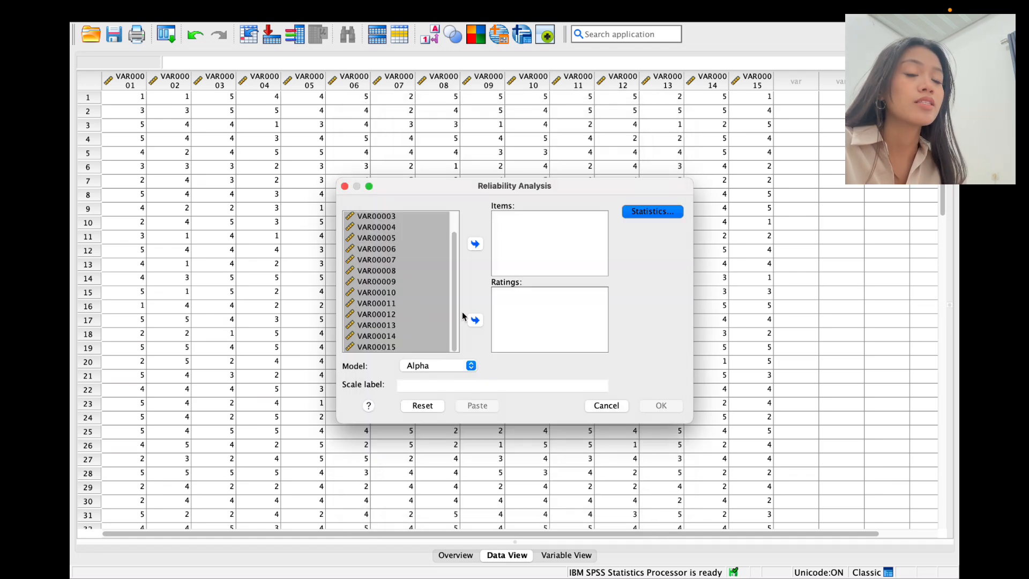
# Step: Add VAR00001–VAR00015 as scale items and run the analysis
pyautogui.click(476, 246)
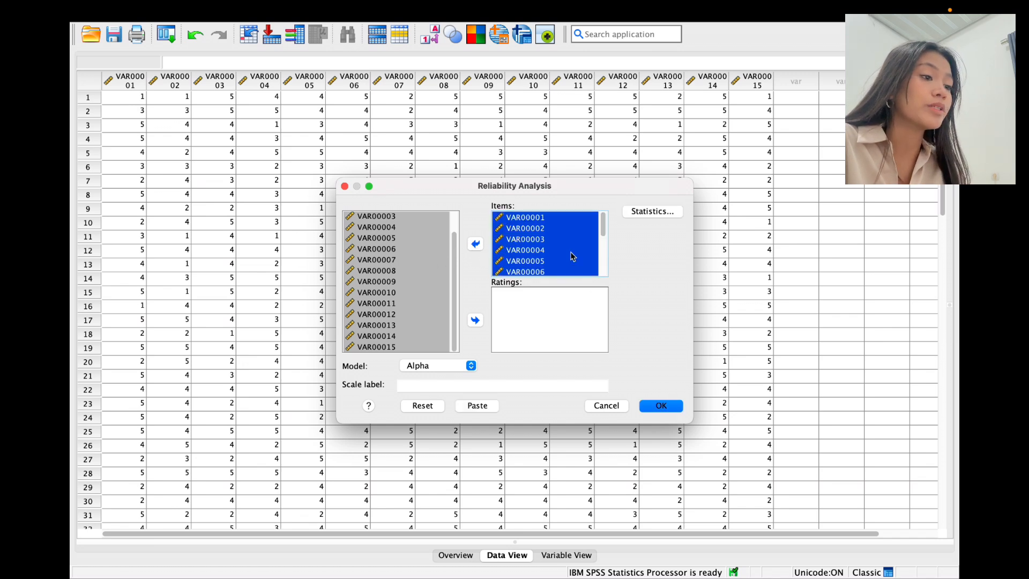
pyautogui.scroll(-5, 574, 257)
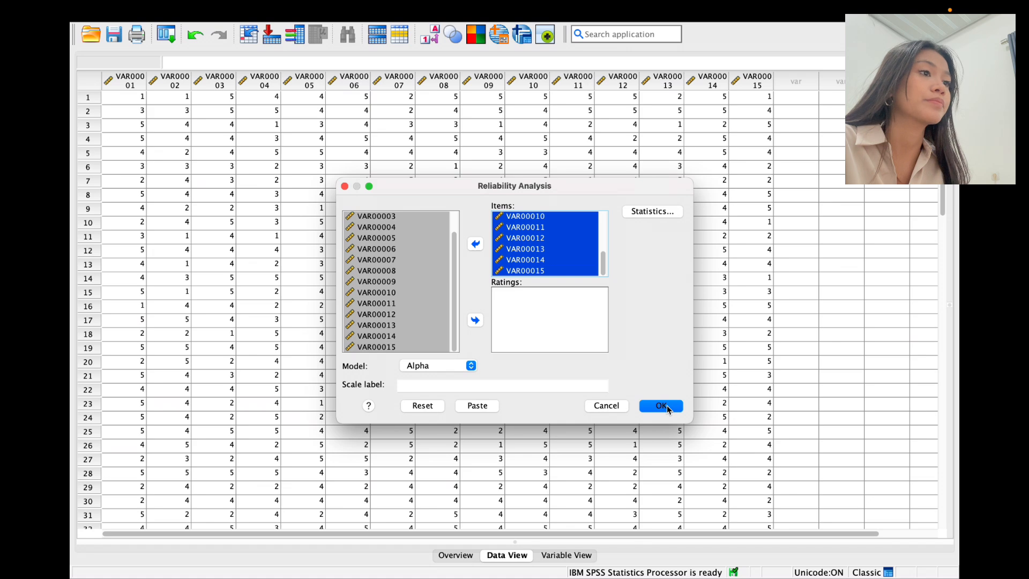
pyautogui.click(667, 405)
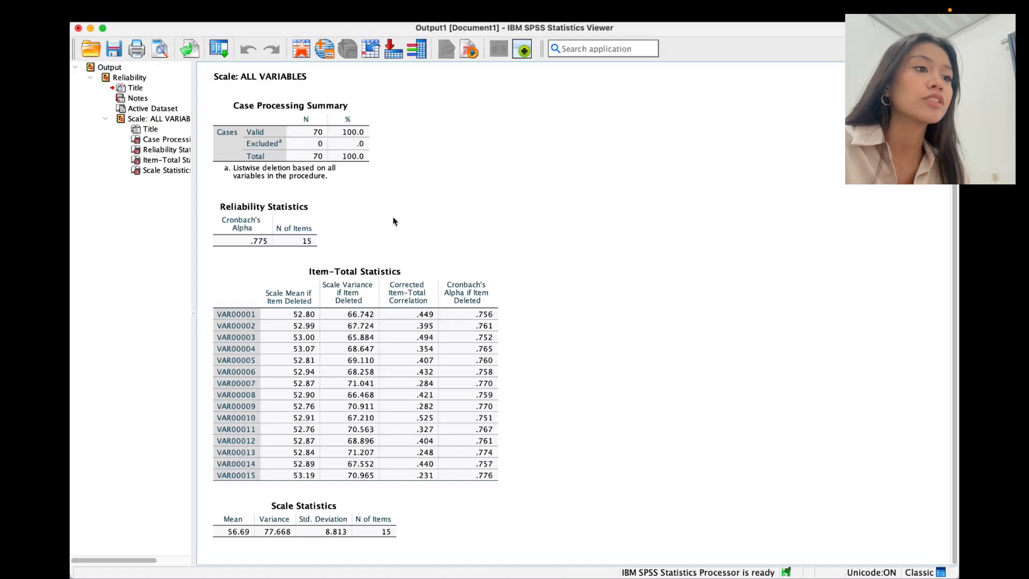
pyautogui.click(288, 228)
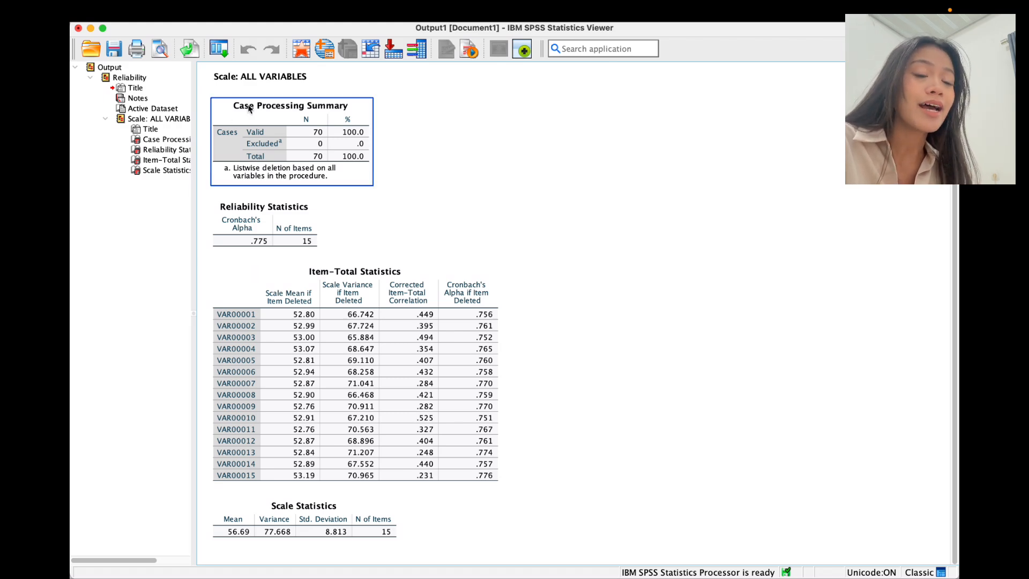
pyautogui.click(275, 236)
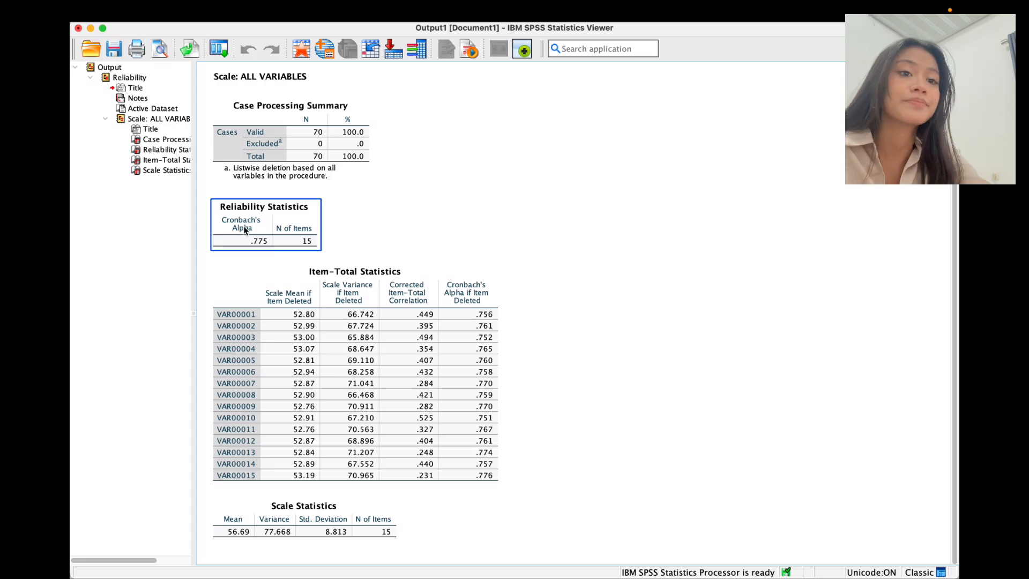
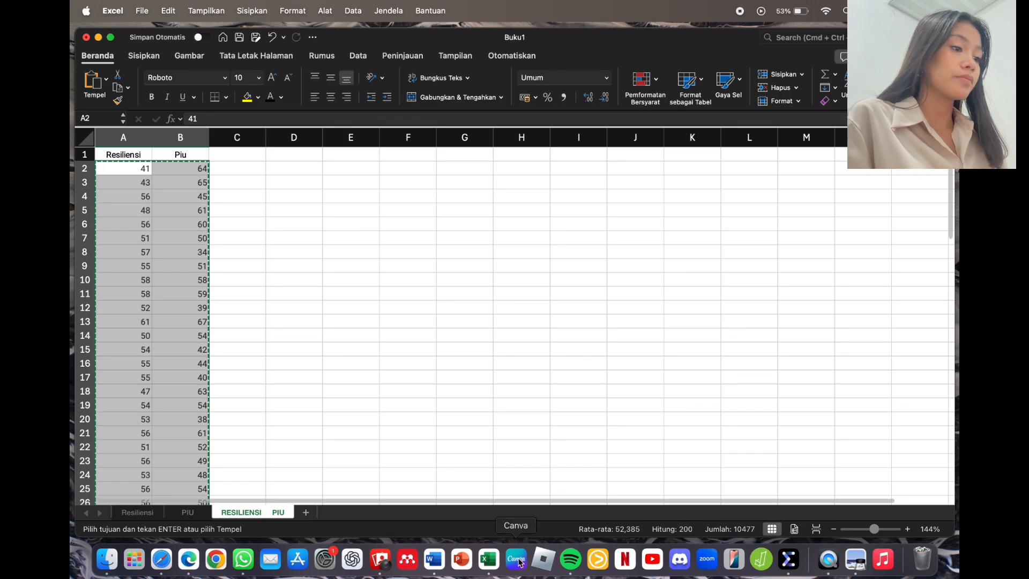
# Step: Paste the copied Resiliensi and PIU scores into the first cell of the Data Editor
pyautogui.click(789, 559)
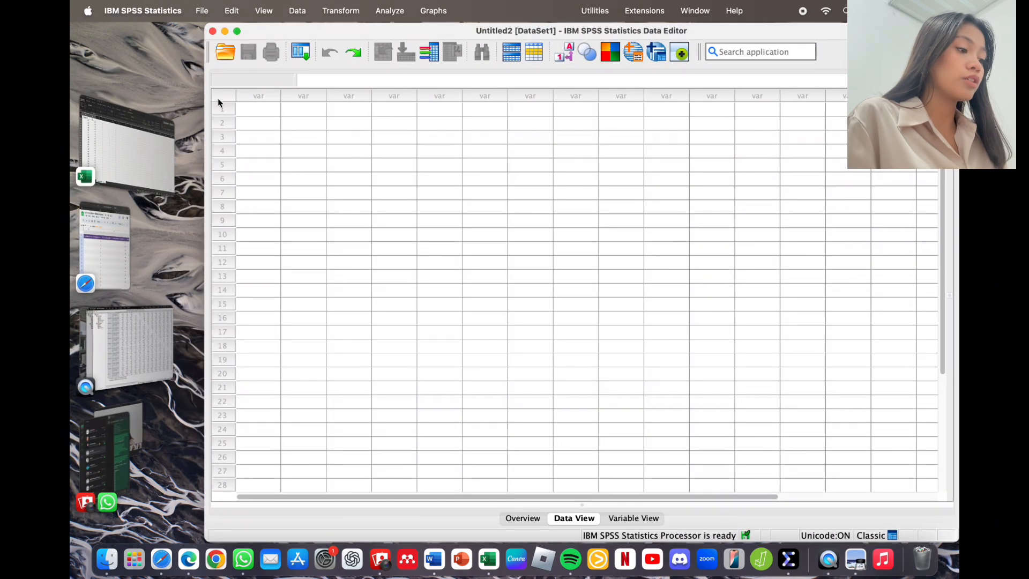
pyautogui.click(275, 116)
pyautogui.press('super+v')
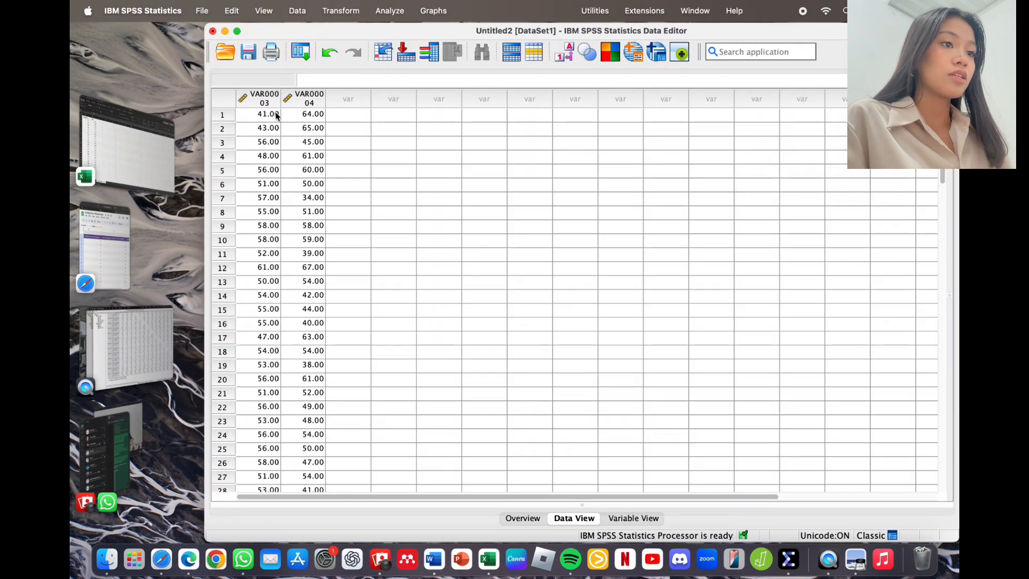
# Step: Set Decimals to 0 for both variables in Variable View
pyautogui.click(633, 519)
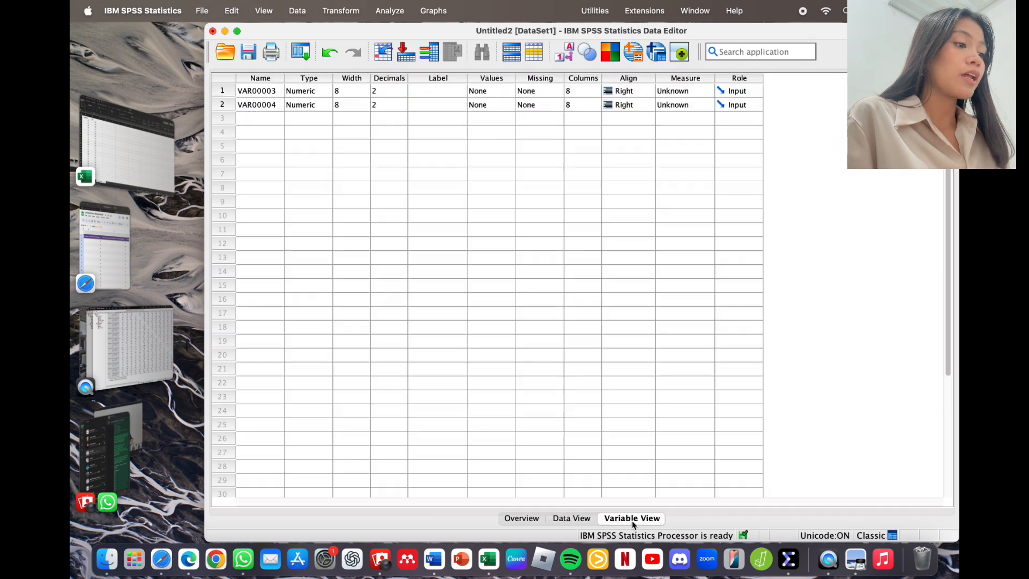
pyautogui.click(386, 88)
pyautogui.click(386, 88)
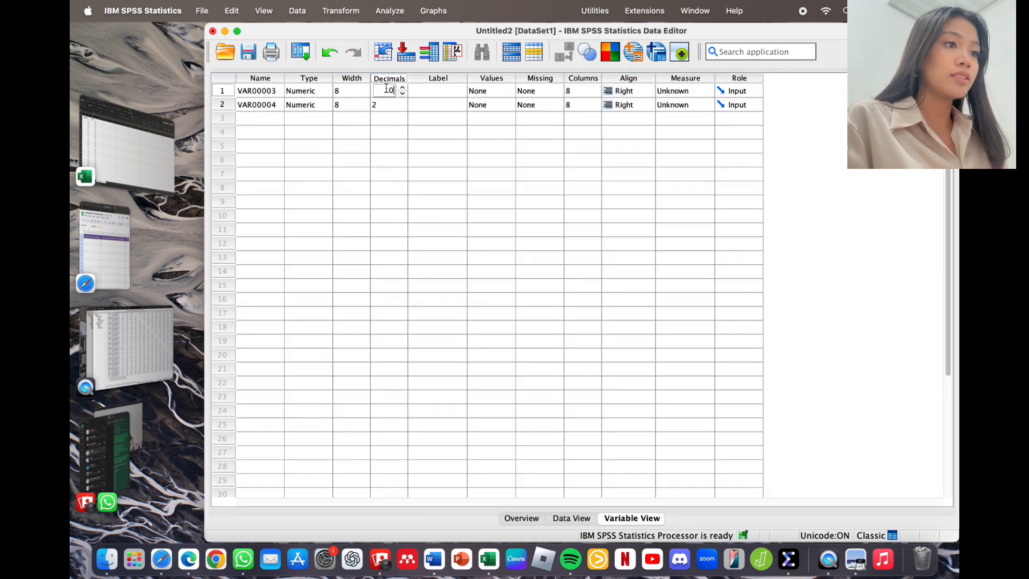
pyautogui.write('0')
pyautogui.click(393, 106)
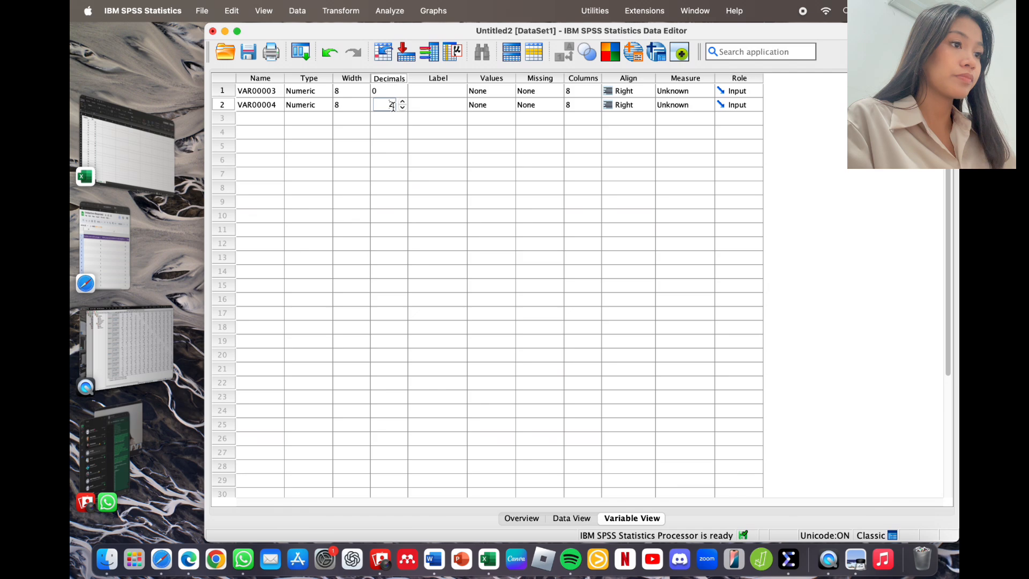
pyautogui.write('0')
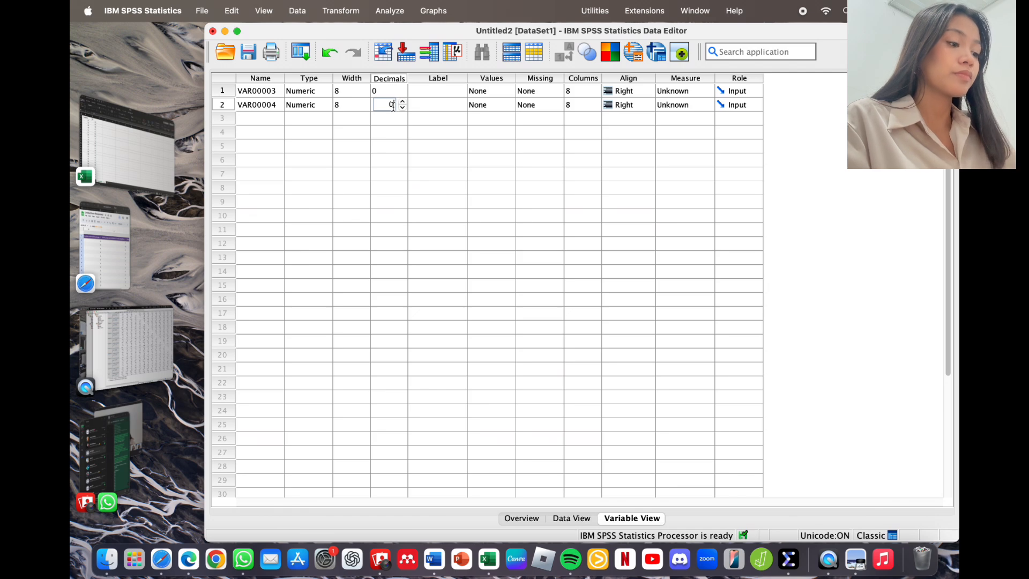
# Step: Rename the variables Resiliensi and PIU, then return to Data View
pyautogui.click(271, 91)
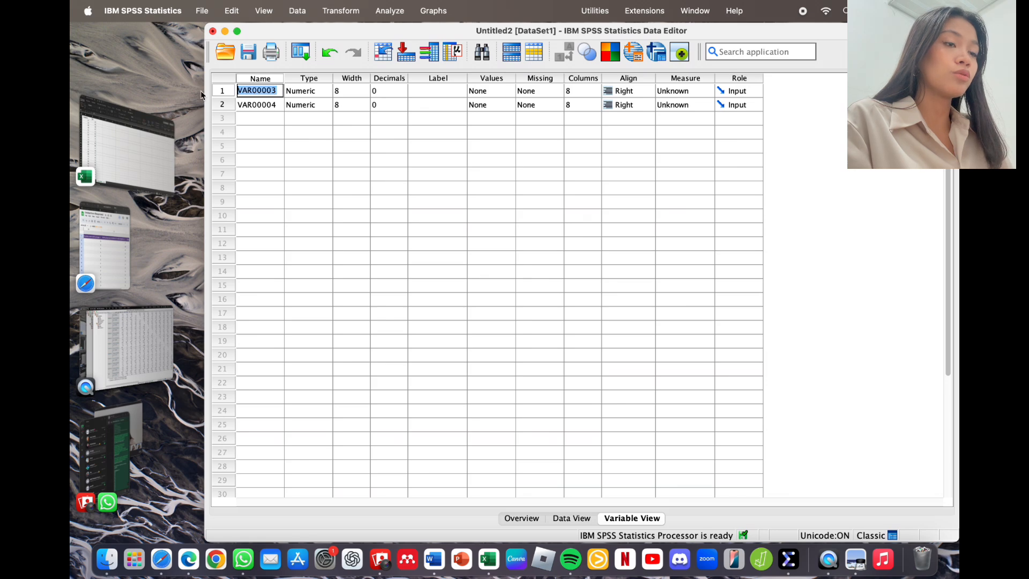
pyautogui.write('Resiliensi')
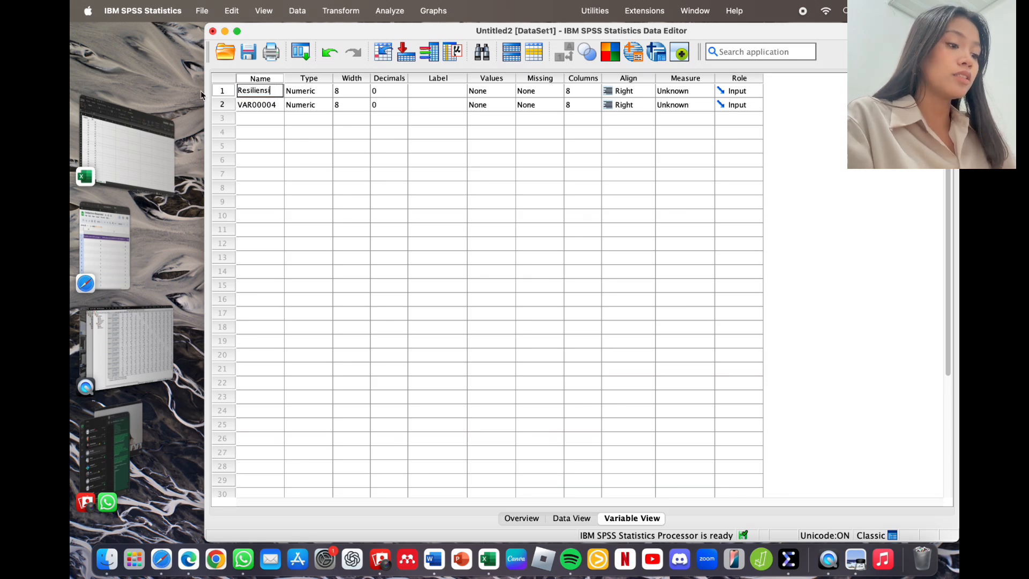
pyautogui.press('Return')
pyautogui.write('PWB')
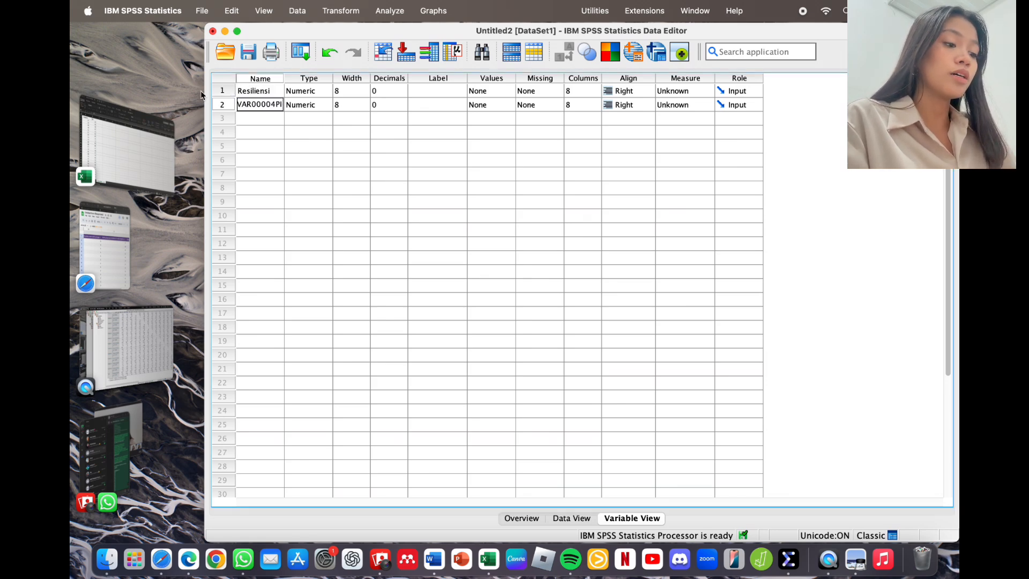
pyautogui.press('Return')
pyautogui.write('P')
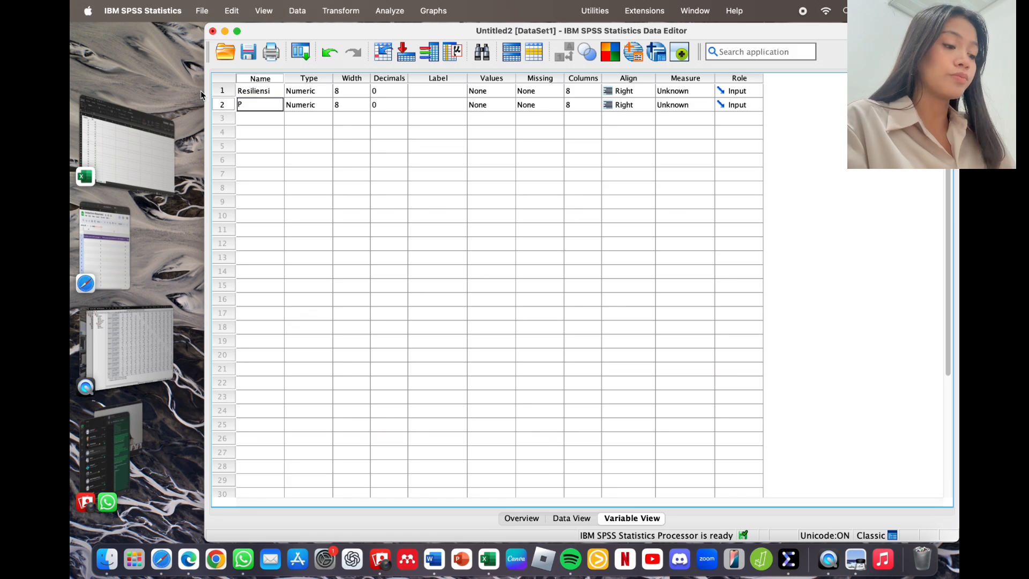
pyautogui.write('IU')
pyautogui.press('Return')
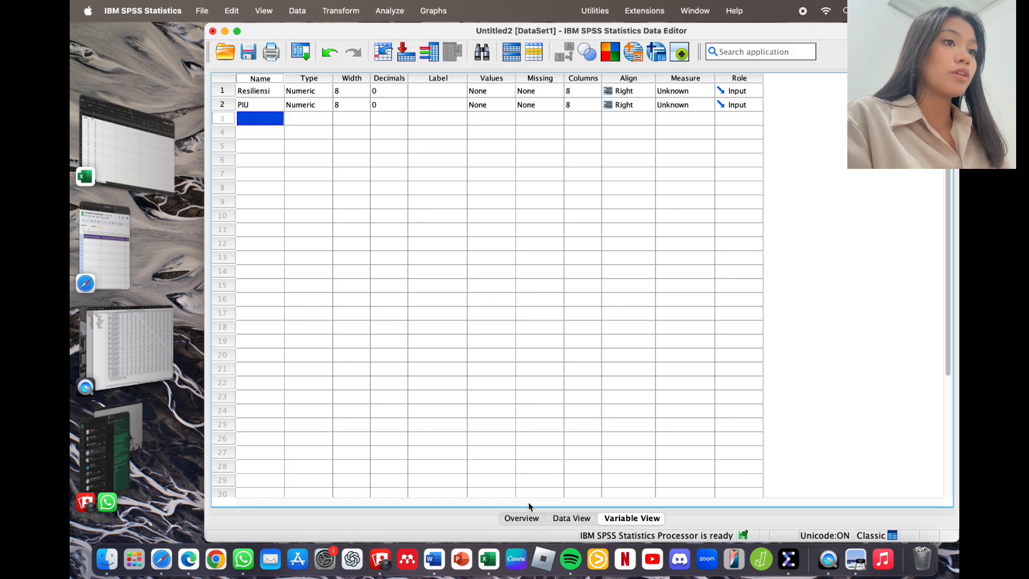
pyautogui.click(572, 517)
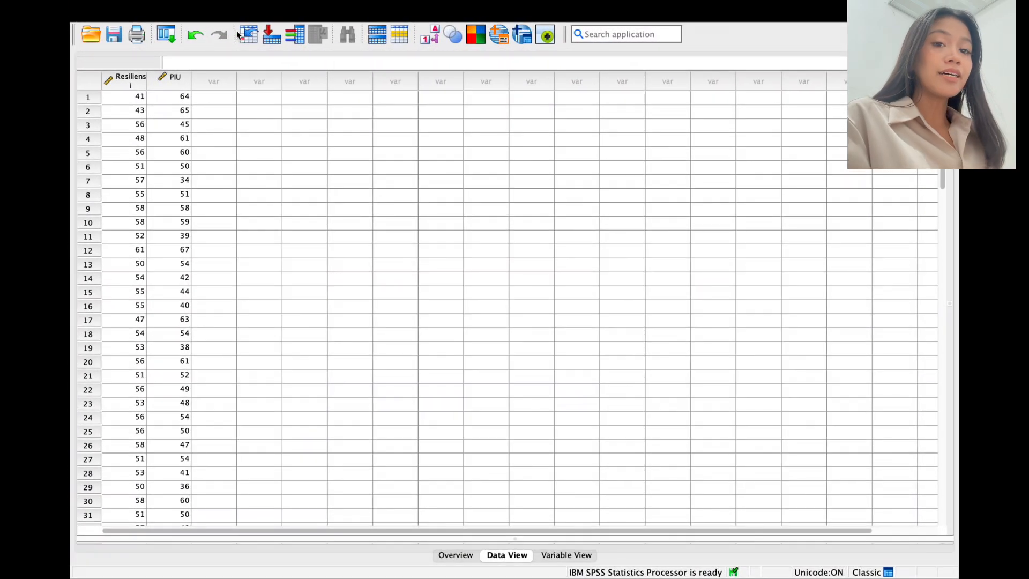
# Step: Run Explore with Resiliensi and PIU as dependents and Normality plots with tests enabled
pyautogui.click(398, 10)
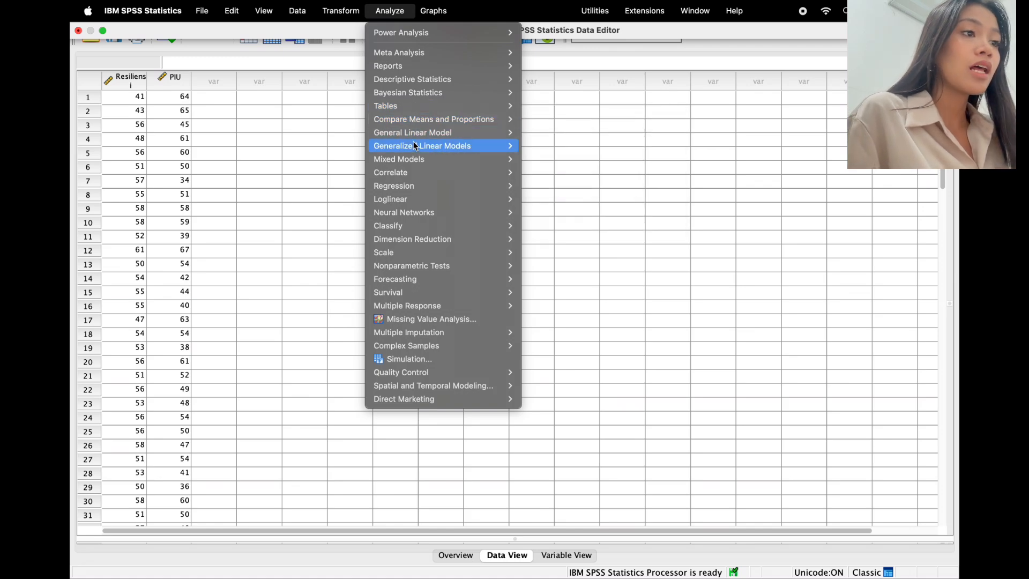
pyautogui.moveTo(430, 82)
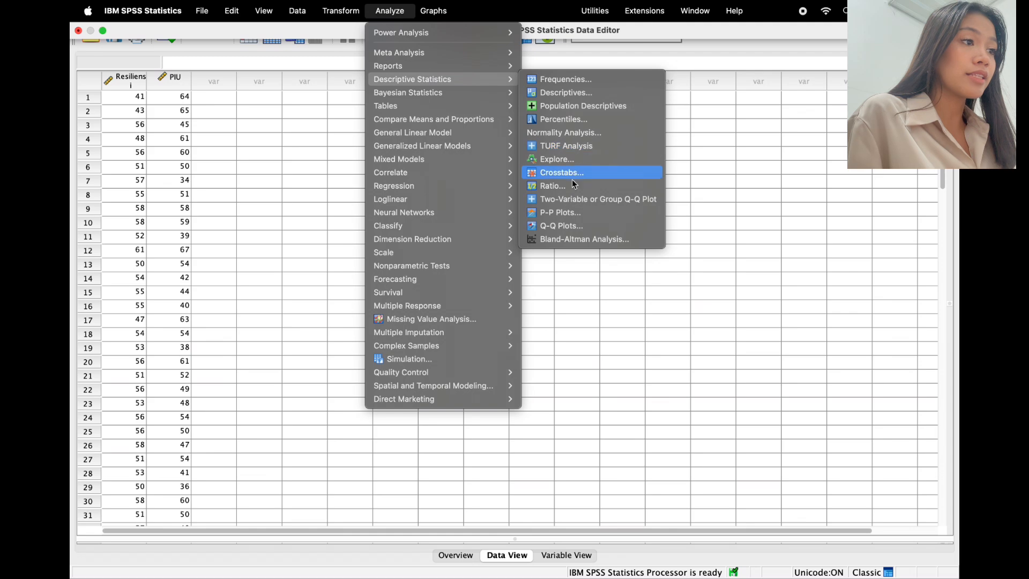
pyautogui.click(581, 158)
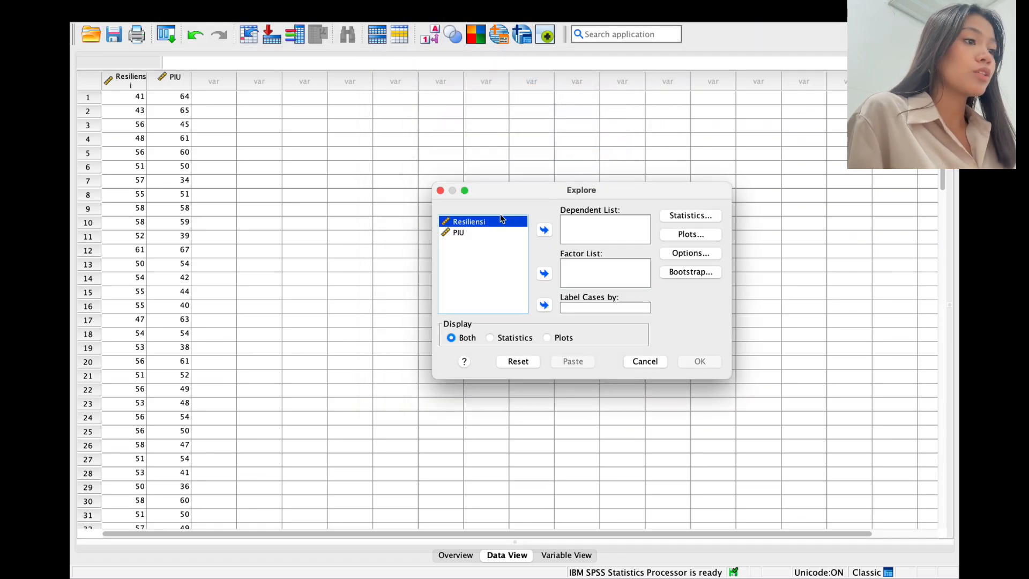
pyautogui.hotkey('shift', 'Down')
pyautogui.click(544, 230)
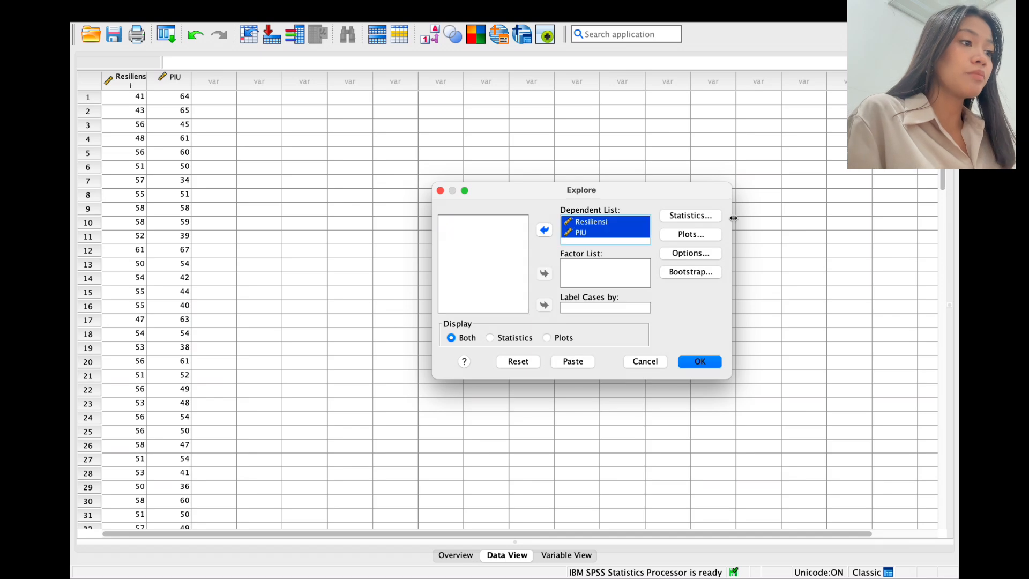
pyautogui.click(696, 236)
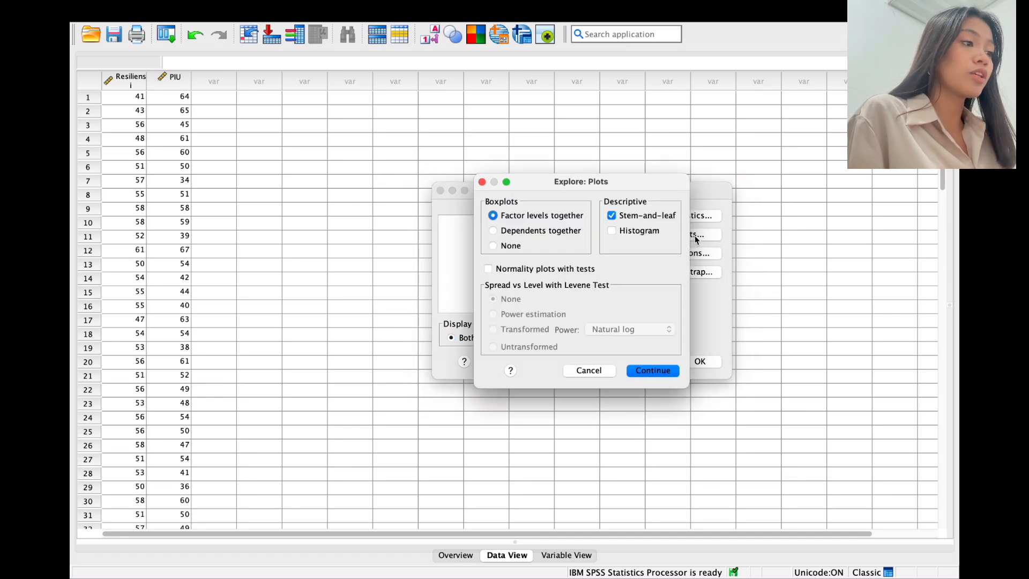
pyautogui.click(490, 270)
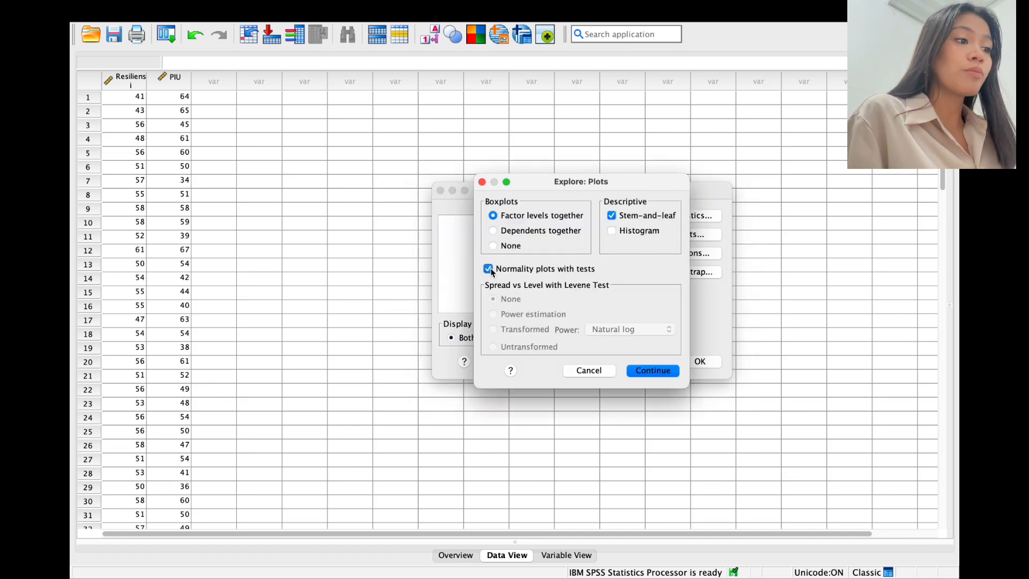
pyautogui.click(653, 371)
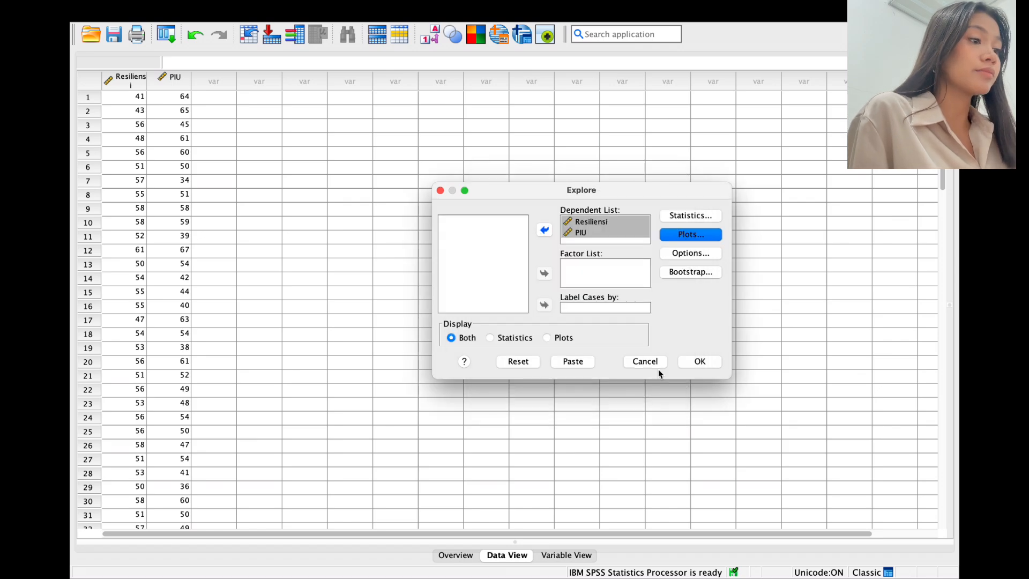
pyautogui.click(702, 363)
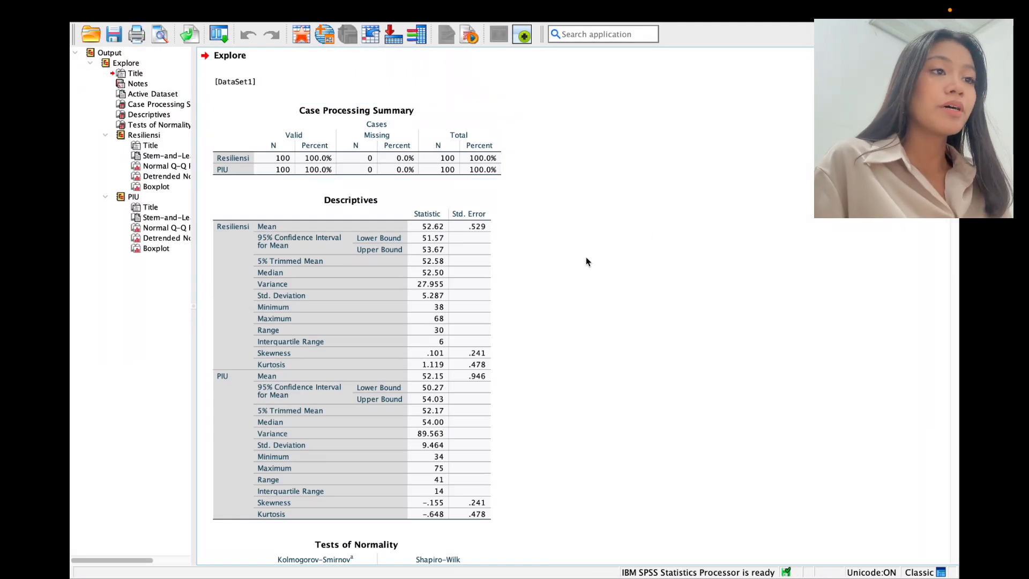
# Step: Scroll the Output Viewer down through the descriptives to the Tests of Normality table
pyautogui.scroll(-3, 586, 261)
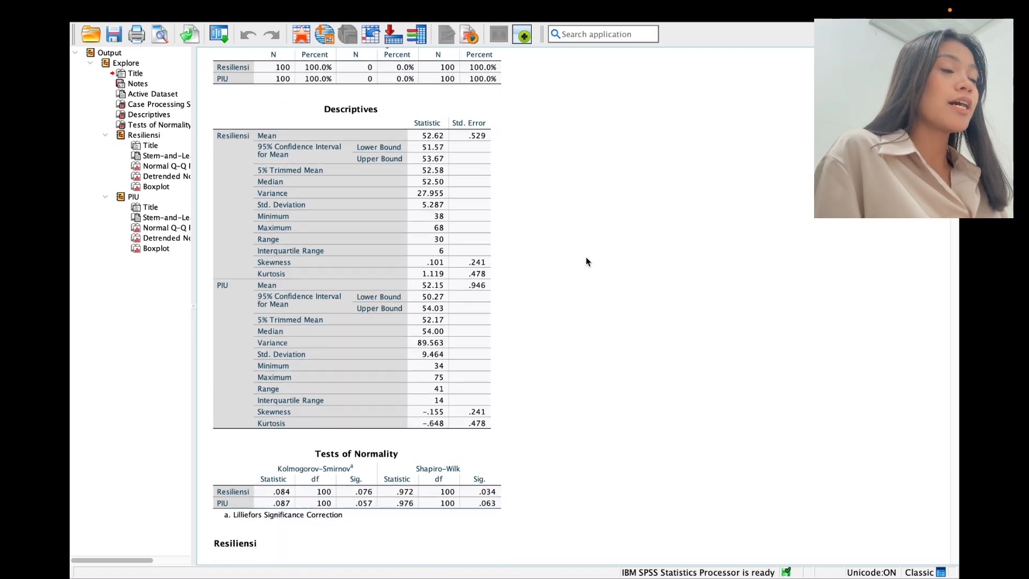
pyautogui.scroll(-3, 587, 261)
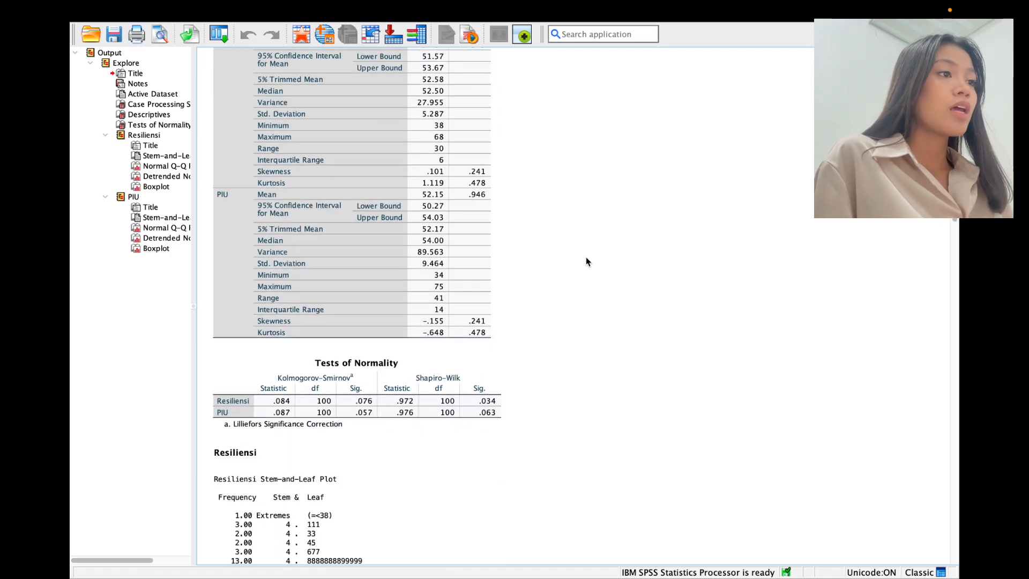
pyautogui.scroll(-5, 586, 262)
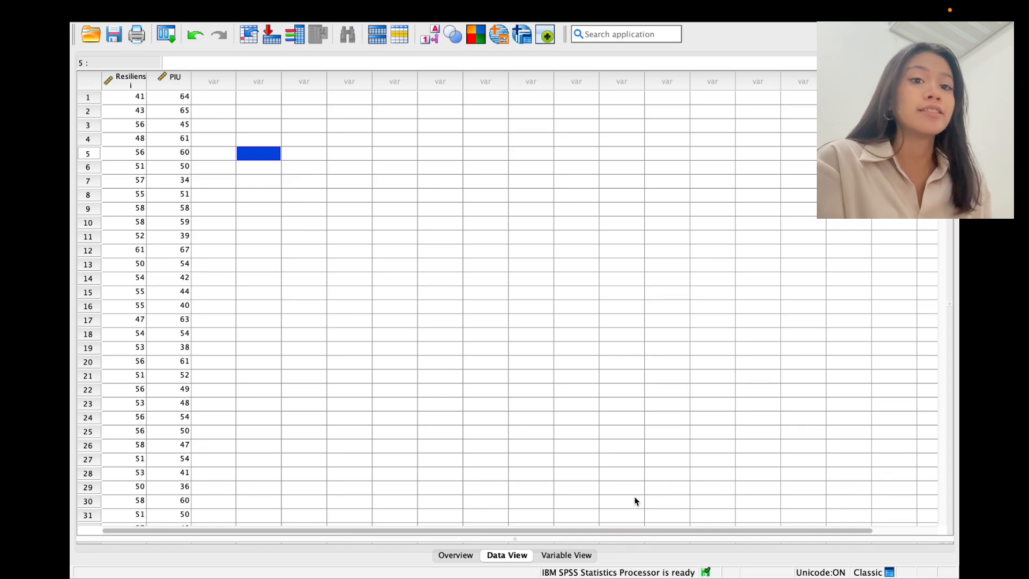
# Step: Check the Resiliensi variable's label in Variable View, then go back to Data View
pyautogui.click(571, 558)
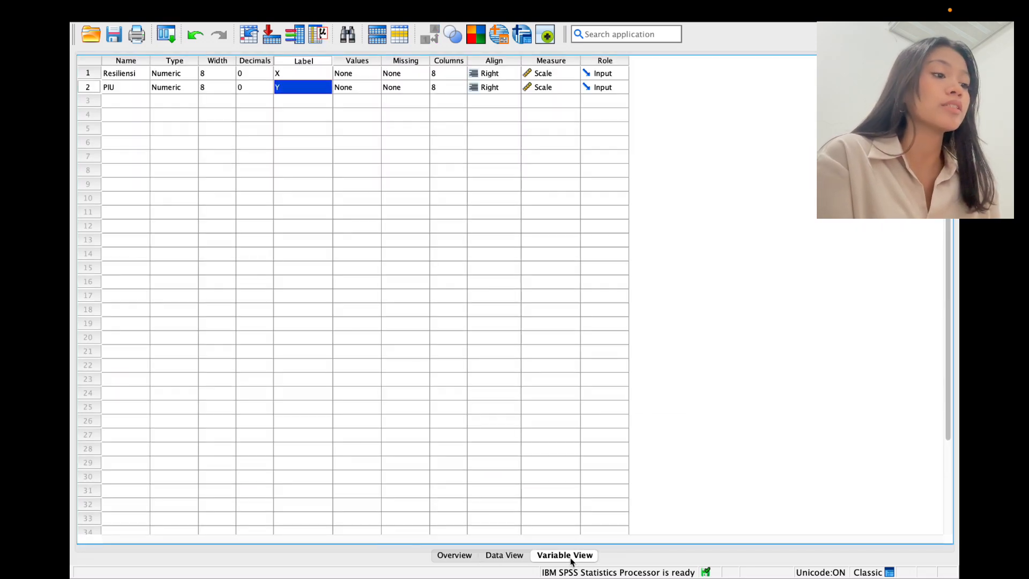
pyautogui.click(300, 78)
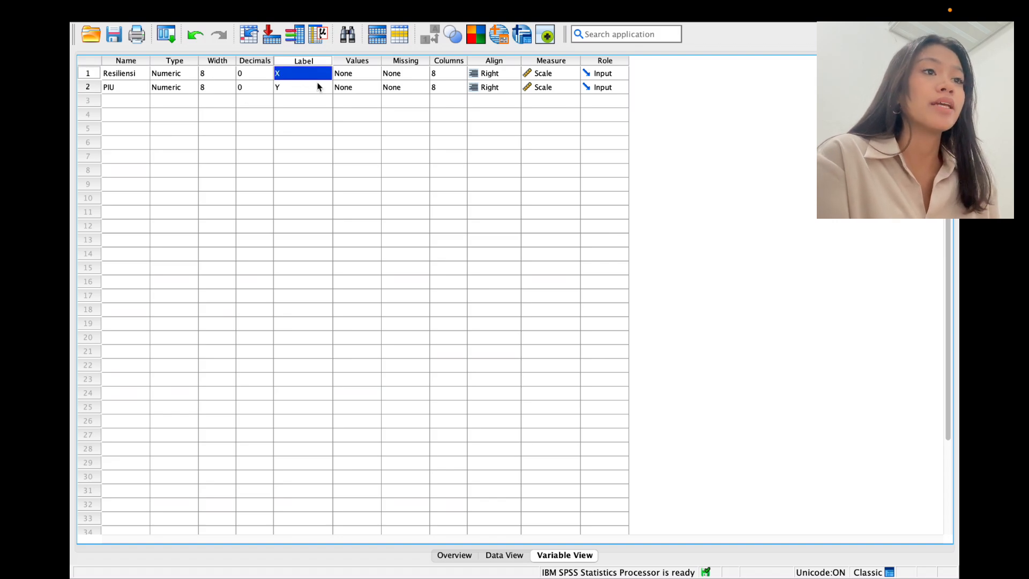
pyautogui.click(508, 555)
# Step: Run Means of PIU by Resiliensi with Test for linearity and scroll the output
pyautogui.click(386, 11)
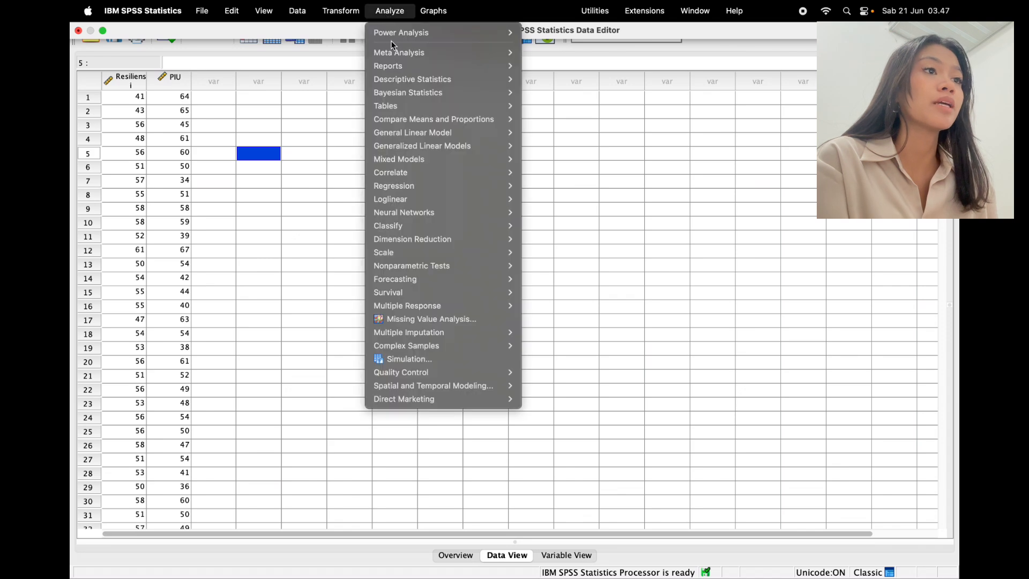
pyautogui.moveTo(401, 52)
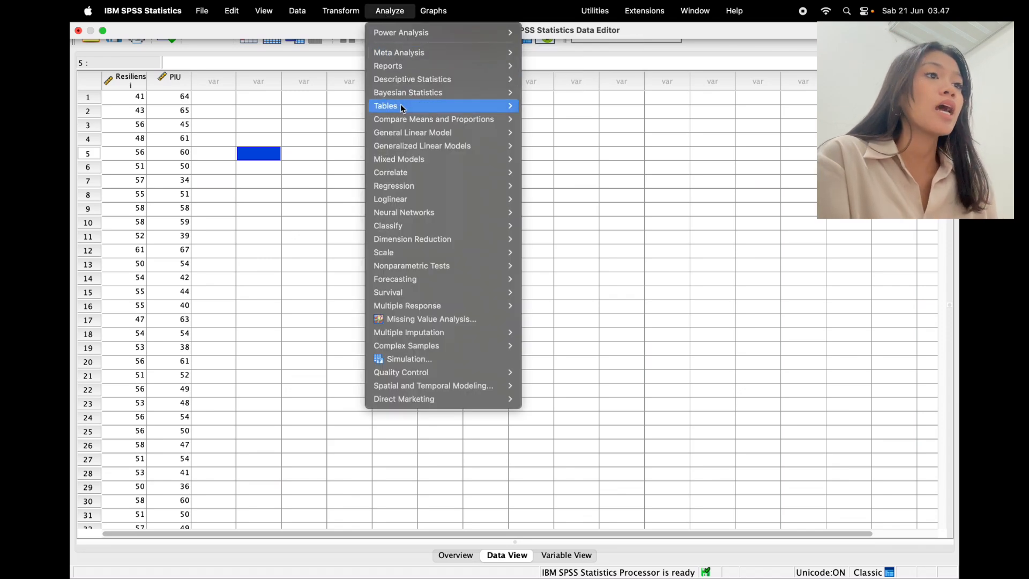
pyautogui.moveTo(405, 116)
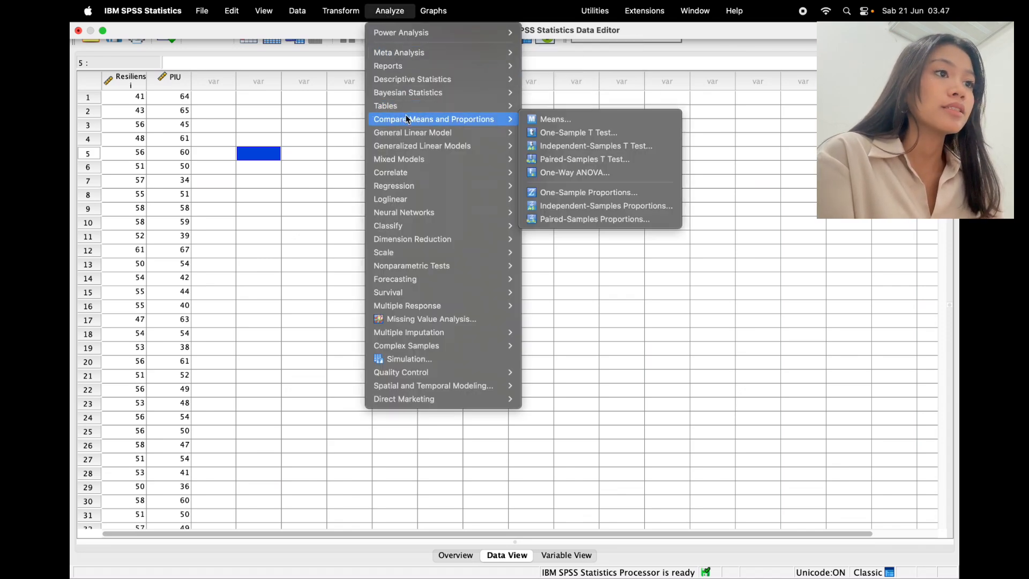
pyautogui.click(554, 120)
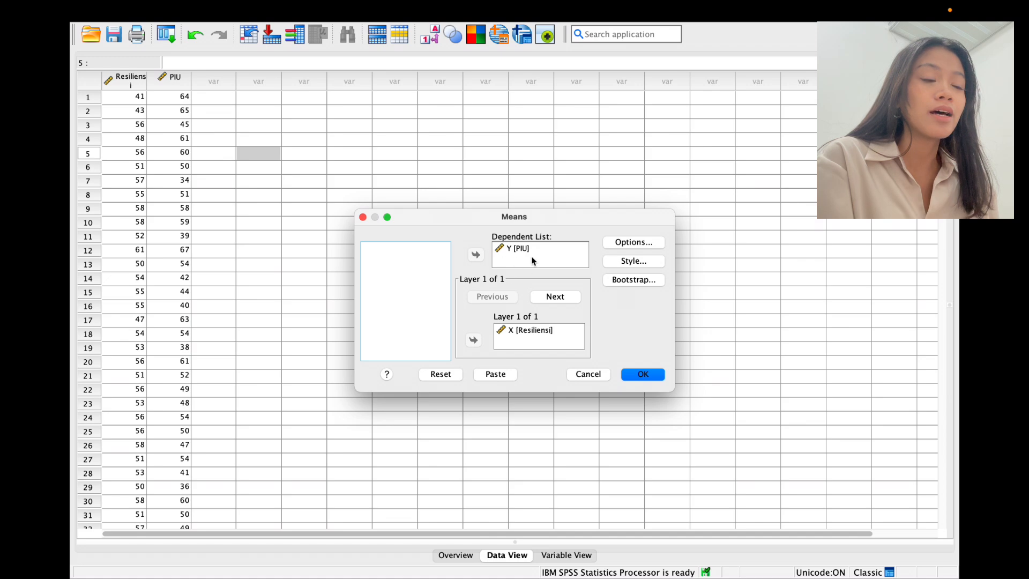
pyautogui.click(516, 250)
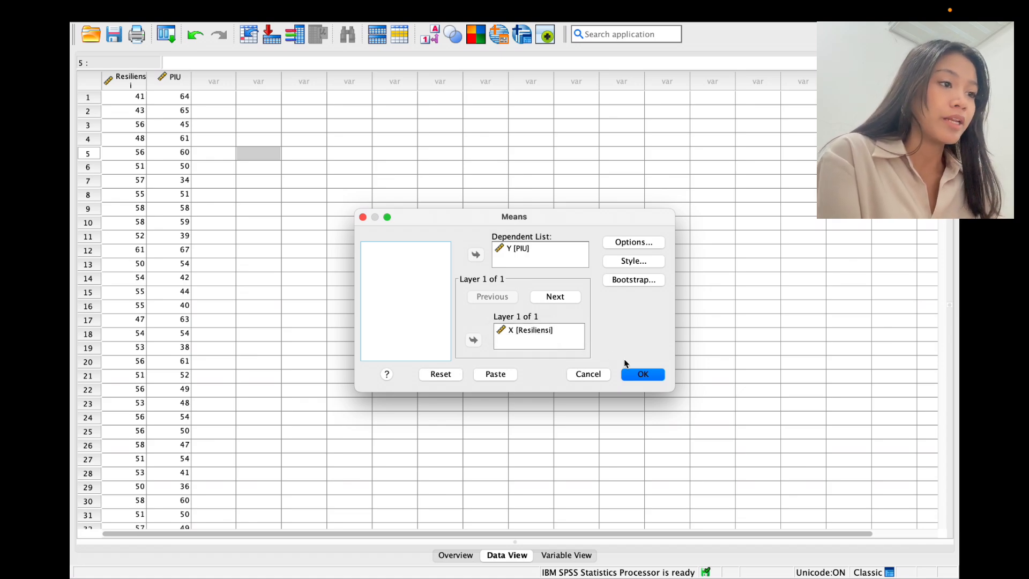
pyautogui.click(635, 242)
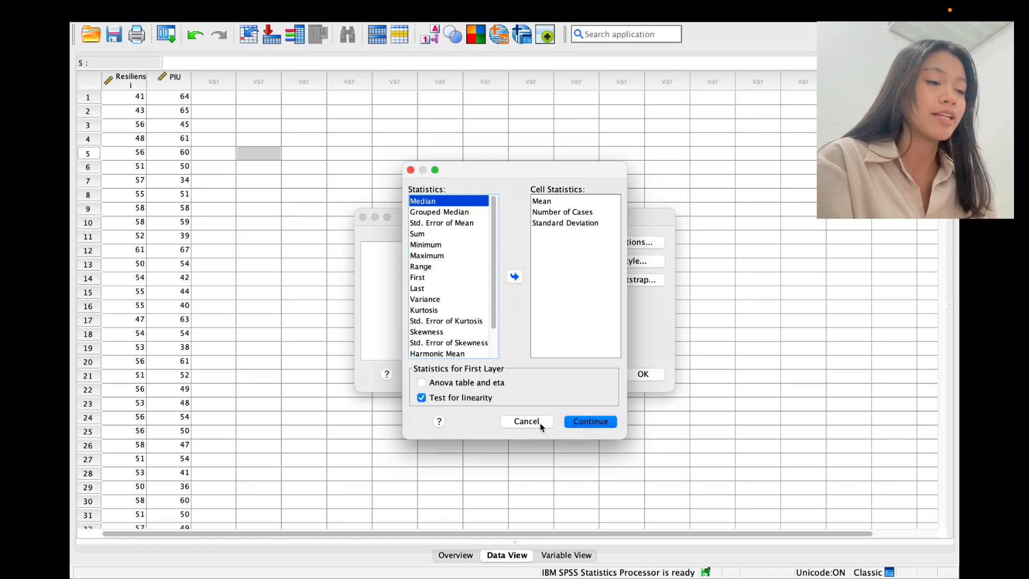
pyautogui.click(590, 422)
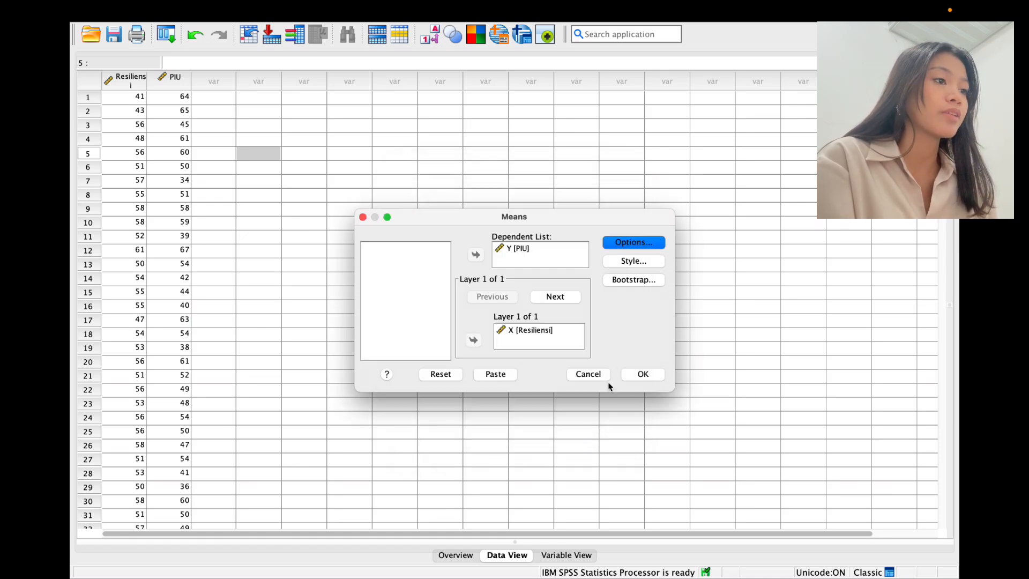
pyautogui.click(644, 375)
pyautogui.scroll(-5, 646, 381)
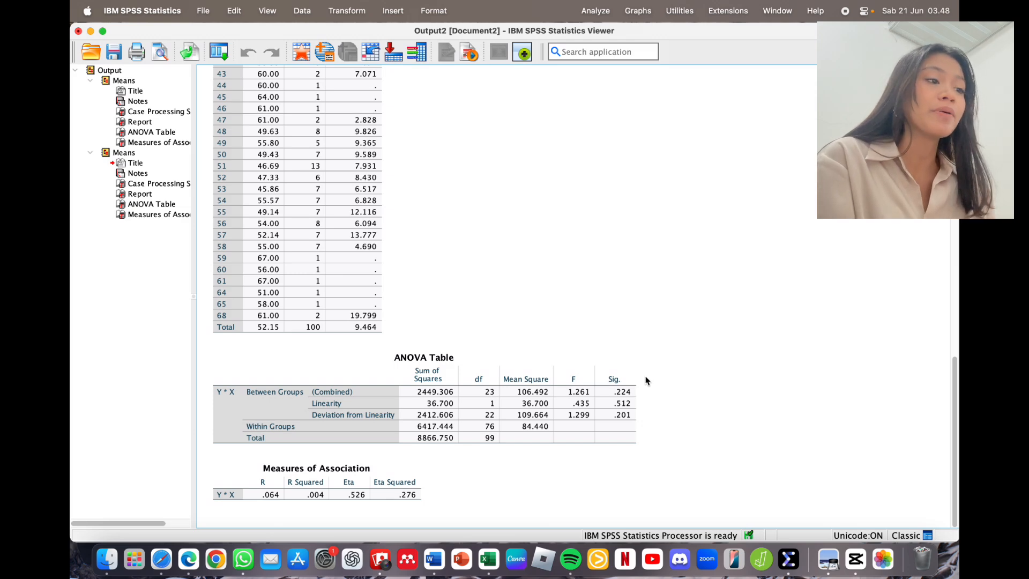
# Step: Select the ANOVA and Measures of Association tables to review the linearity results
pyautogui.click(510, 442)
pyautogui.click(231, 485)
pyautogui.click(219, 422)
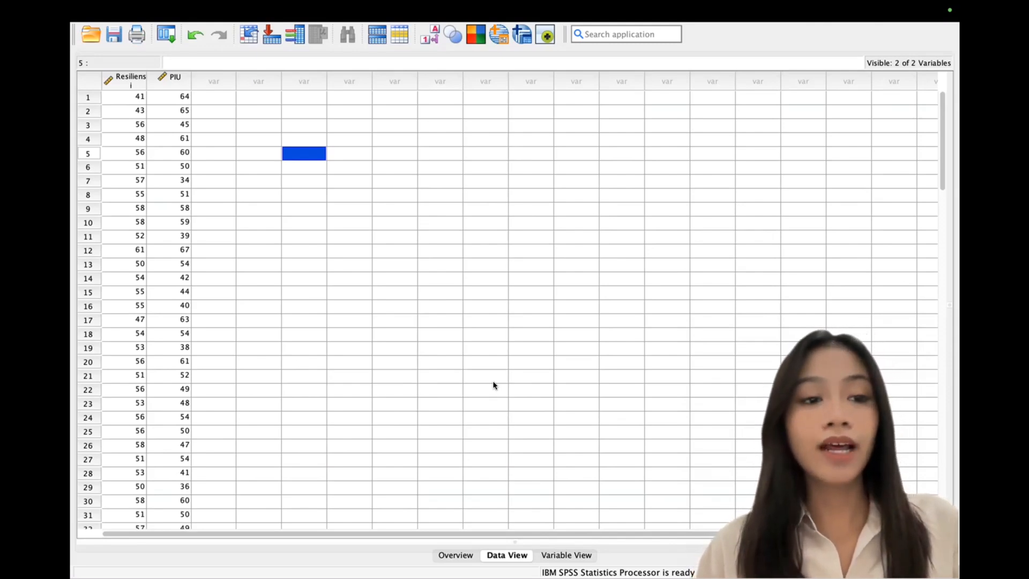
# Step: In Bivariate Correlations, move Resiliensi and PIU into the Variables list
pyautogui.scroll(-8, 494, 385)
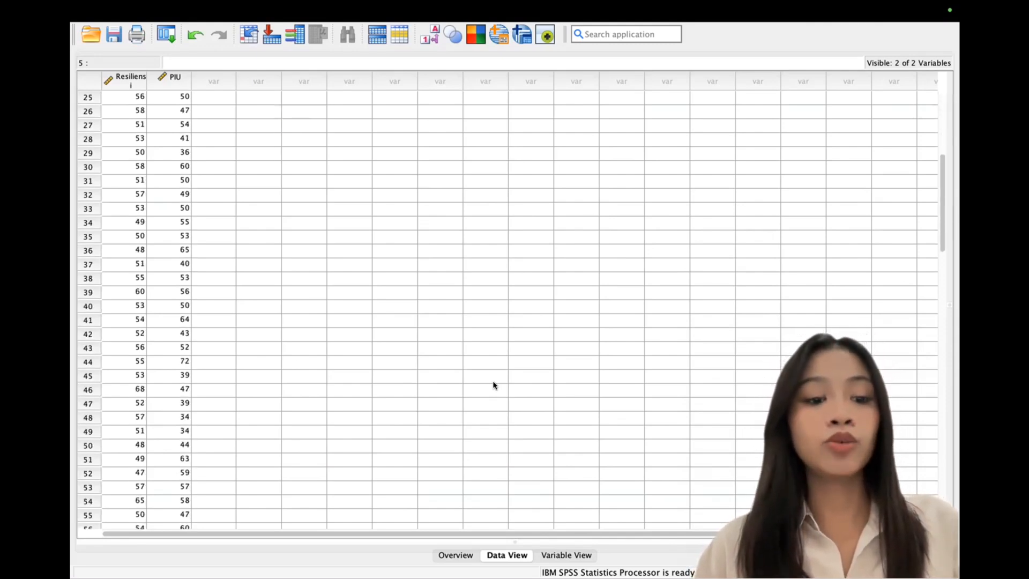
pyautogui.scroll(-15, 494, 385)
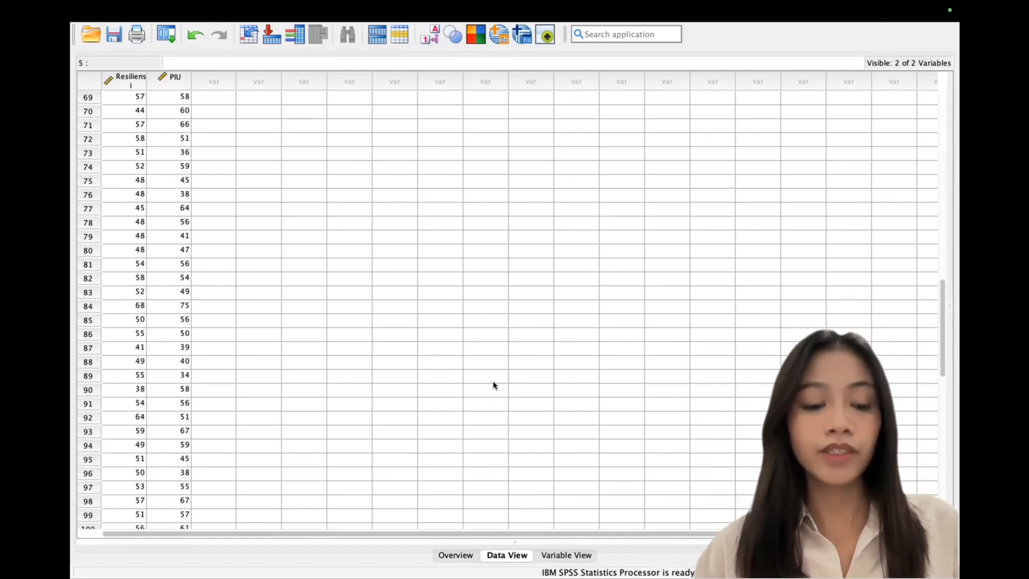
pyautogui.scroll(-6, 494, 385)
pyautogui.scroll(20, 494, 384)
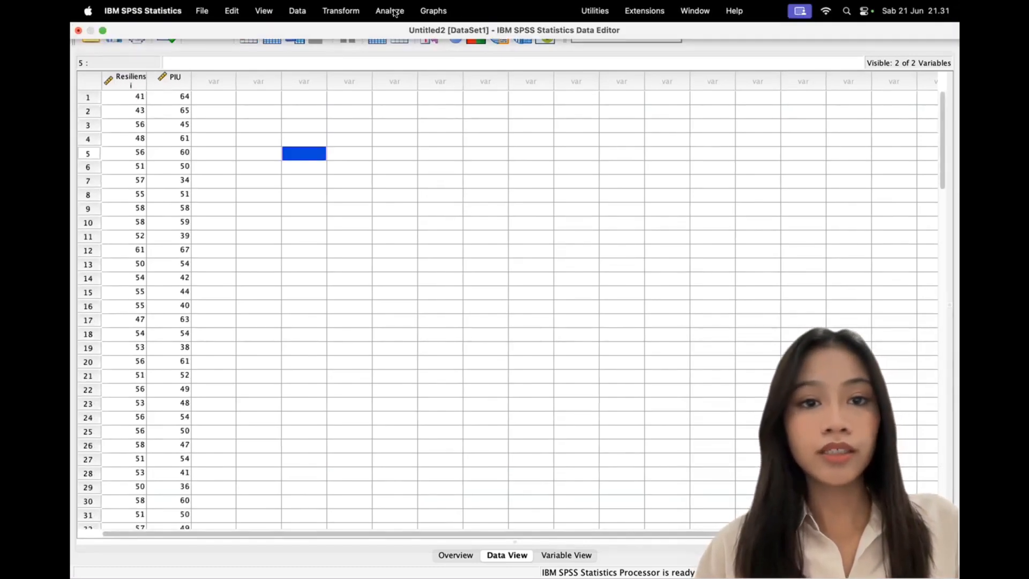
pyautogui.click(397, 13)
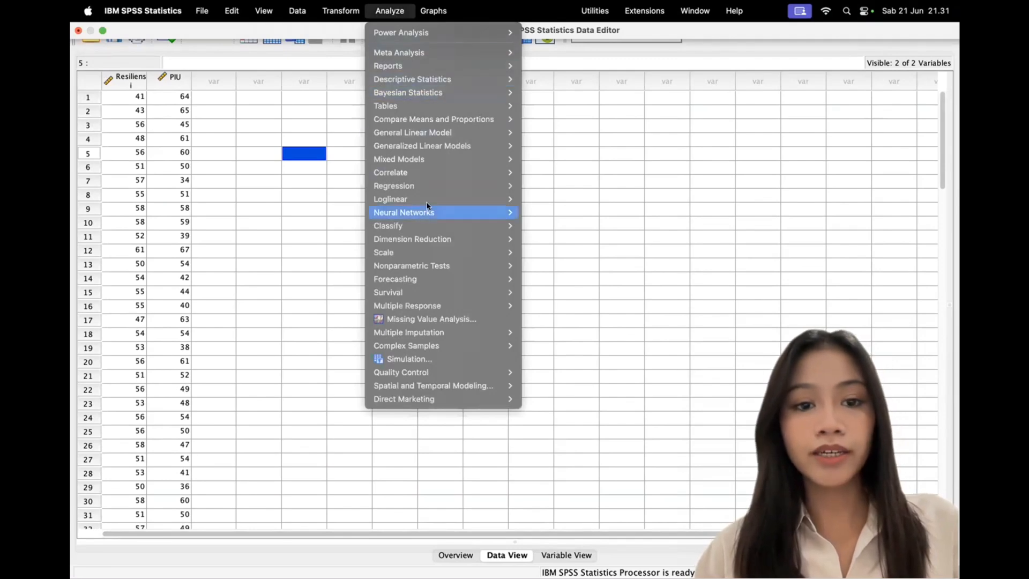
pyautogui.moveTo(427, 177)
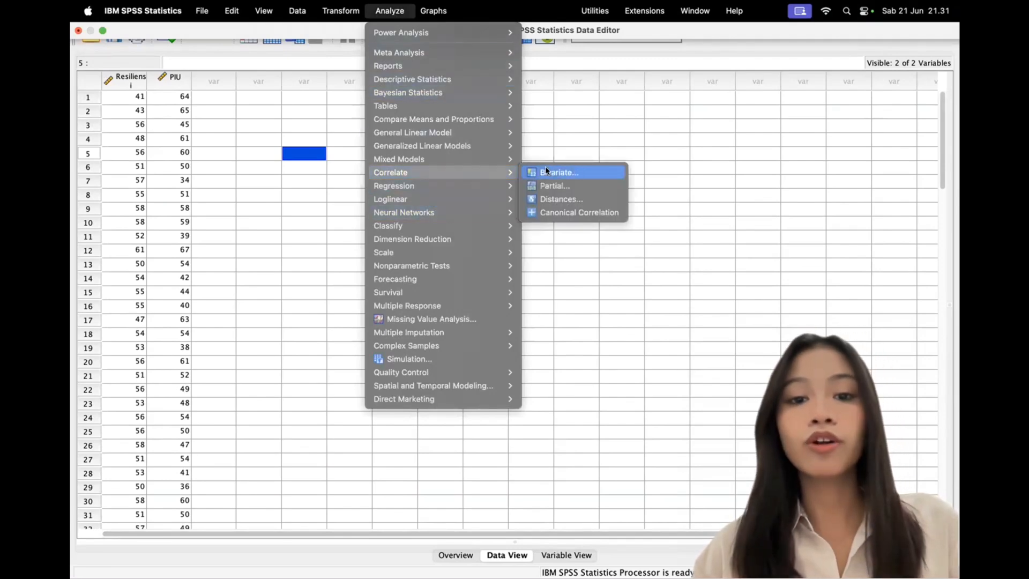
pyautogui.click(577, 172)
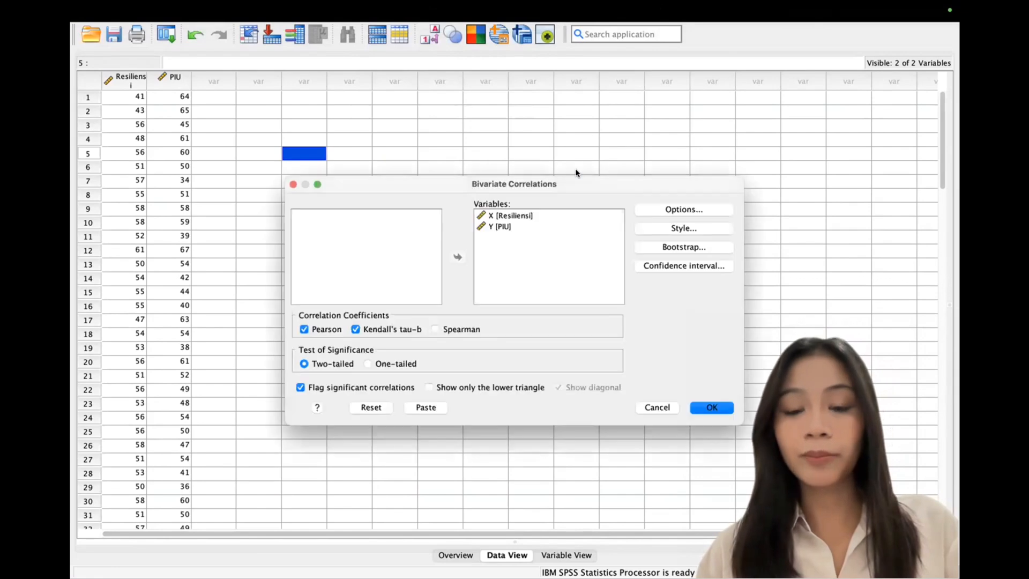
pyautogui.click(571, 227)
pyautogui.keyDown('shift'); pyautogui.click(560, 216); pyautogui.keyUp('shift')
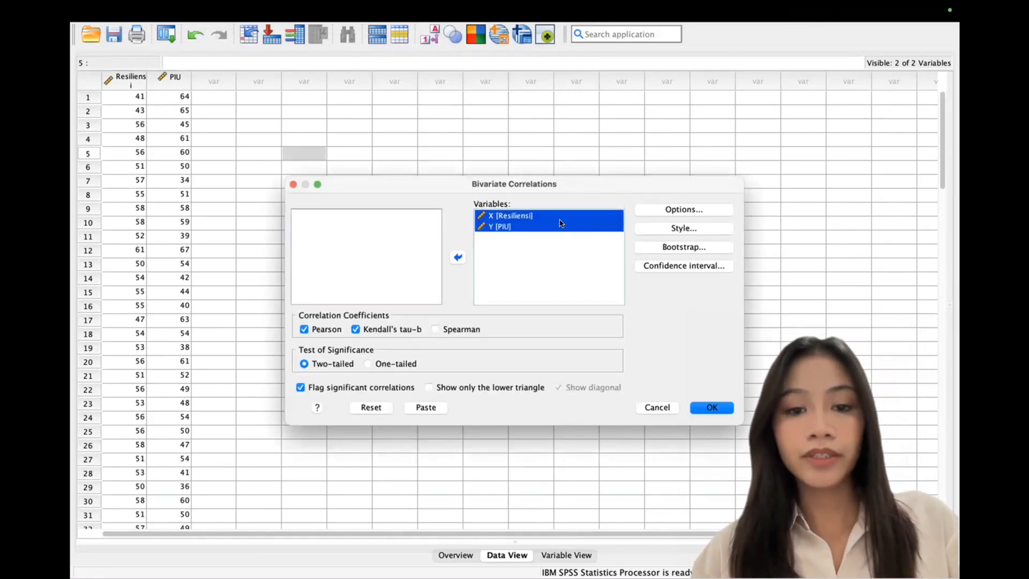
pyautogui.click(457, 257)
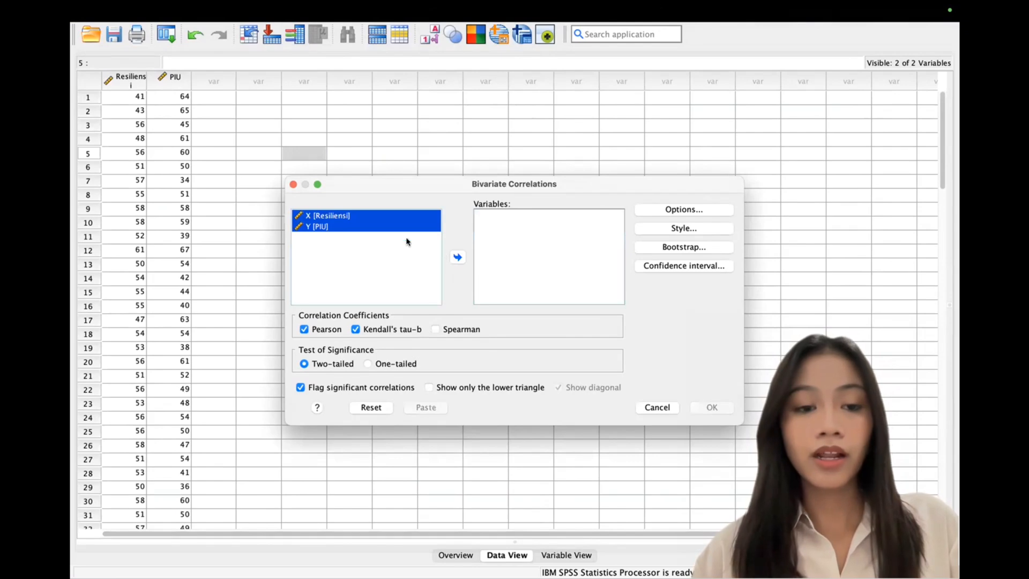
pyautogui.click(458, 256)
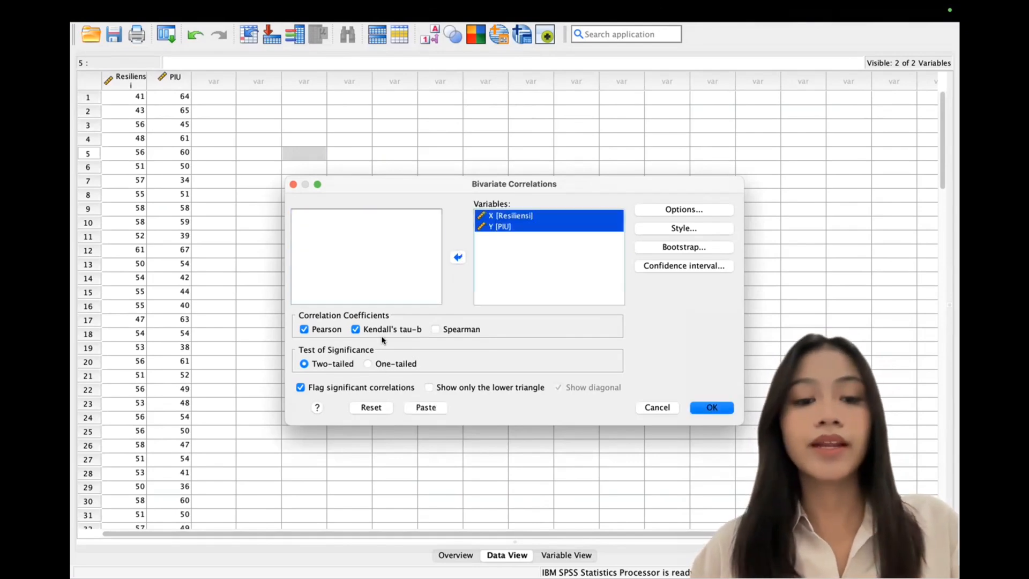
# Step: Keep Pearson and Kendall's tau-b checked and run the correlations
pyautogui.click(356, 329)
pyautogui.click(356, 329)
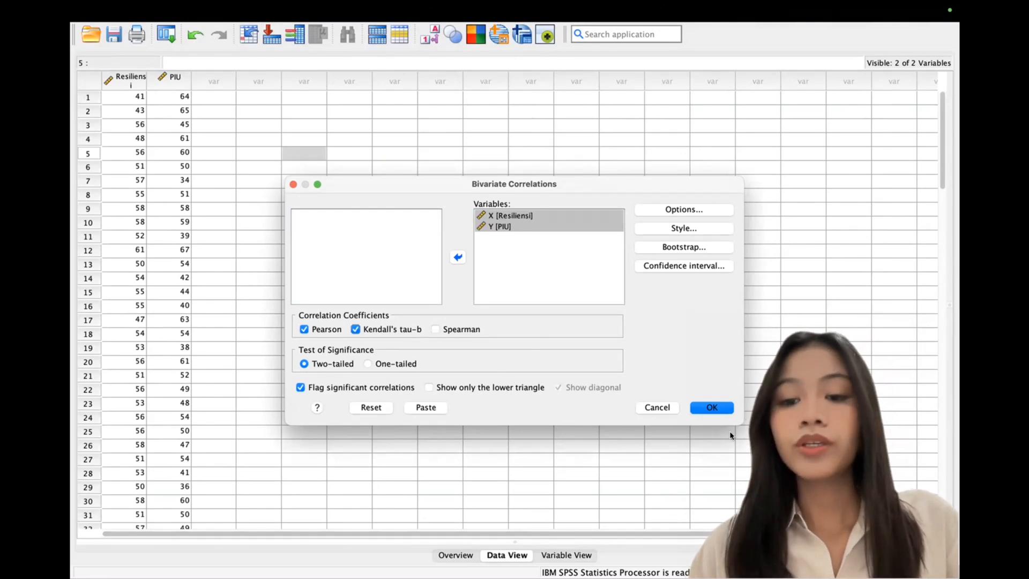
pyautogui.click(713, 408)
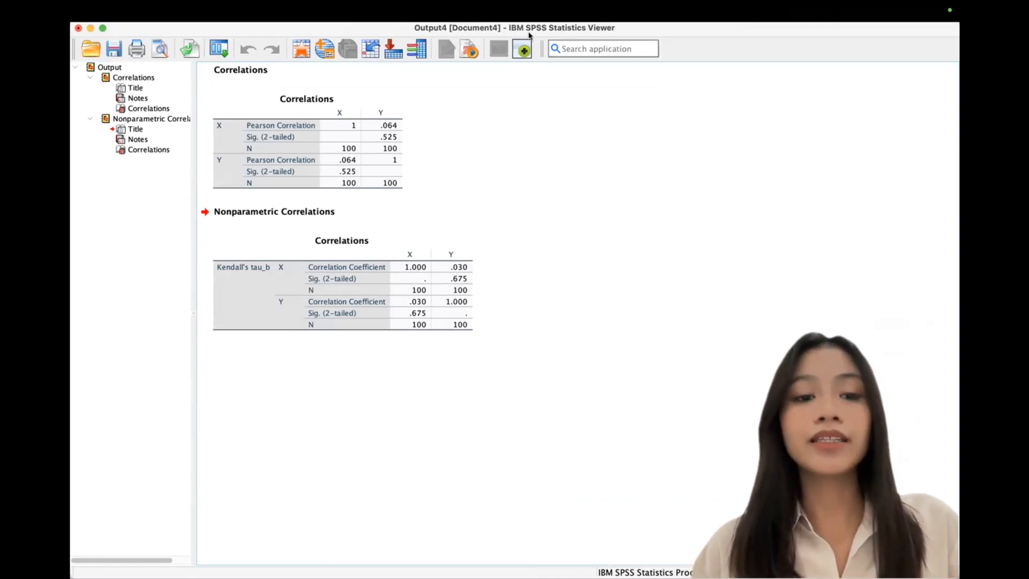
# Step: Review the Correlations tables: Pearson r .064 and Kendall's tau-b .030, both non-significant
pyautogui.click(376, 145)
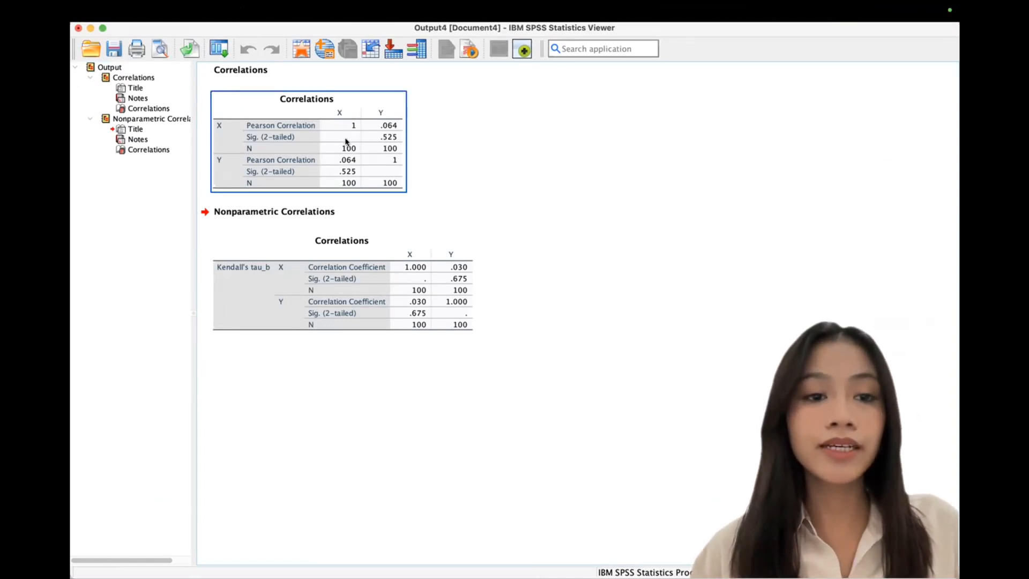
pyautogui.click(418, 165)
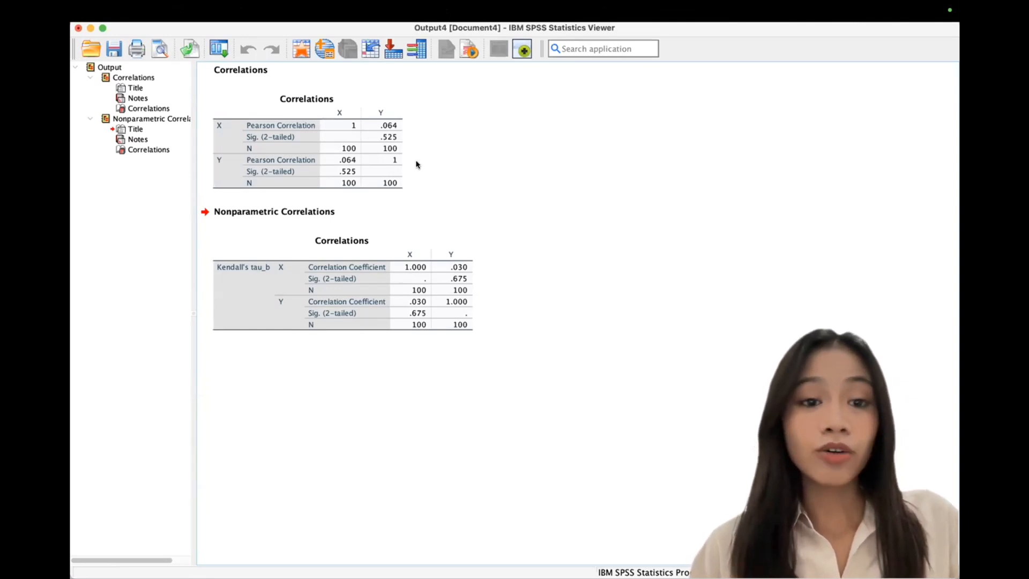
pyautogui.click(368, 167)
pyautogui.click(448, 163)
pyautogui.click(353, 139)
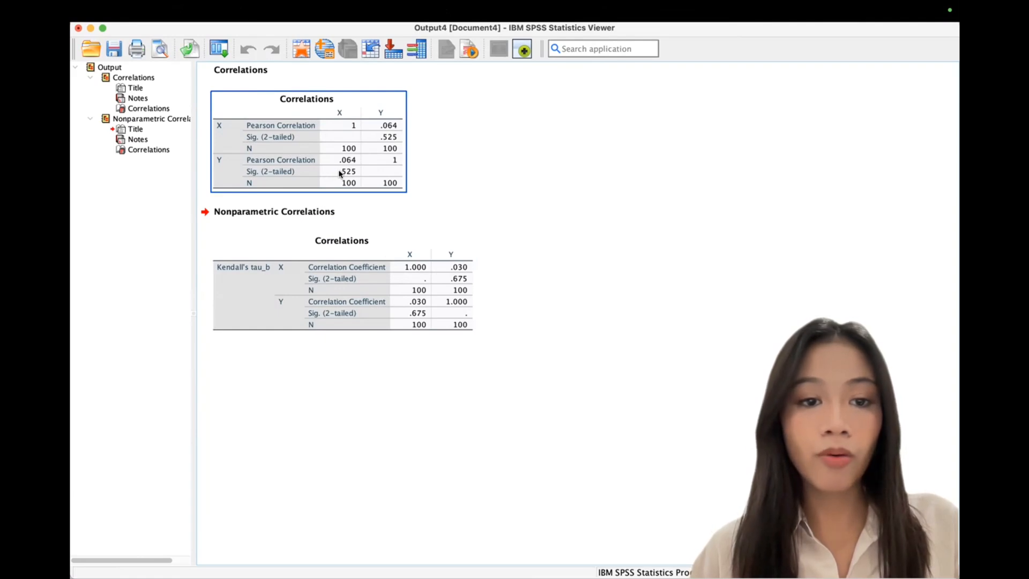
pyautogui.click(481, 172)
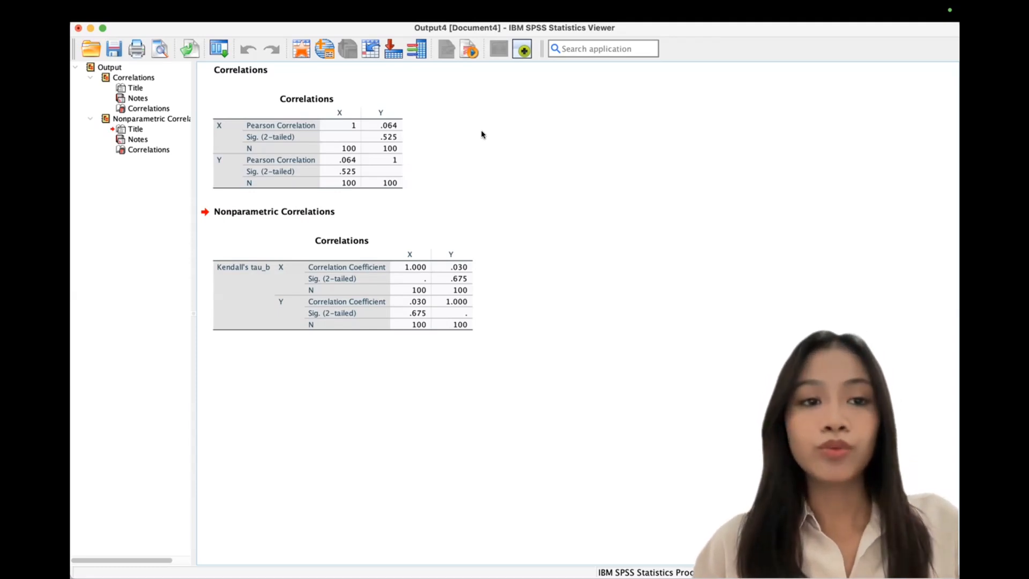
# Step: Close the correlations output without saving and select column A values in Excel
pyautogui.click(77, 28)
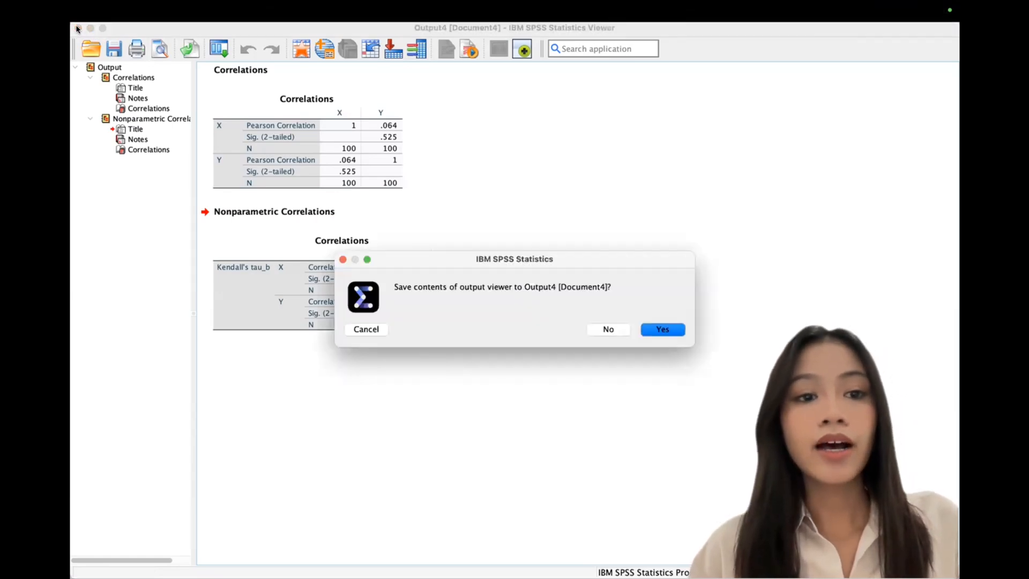
pyautogui.click(610, 329)
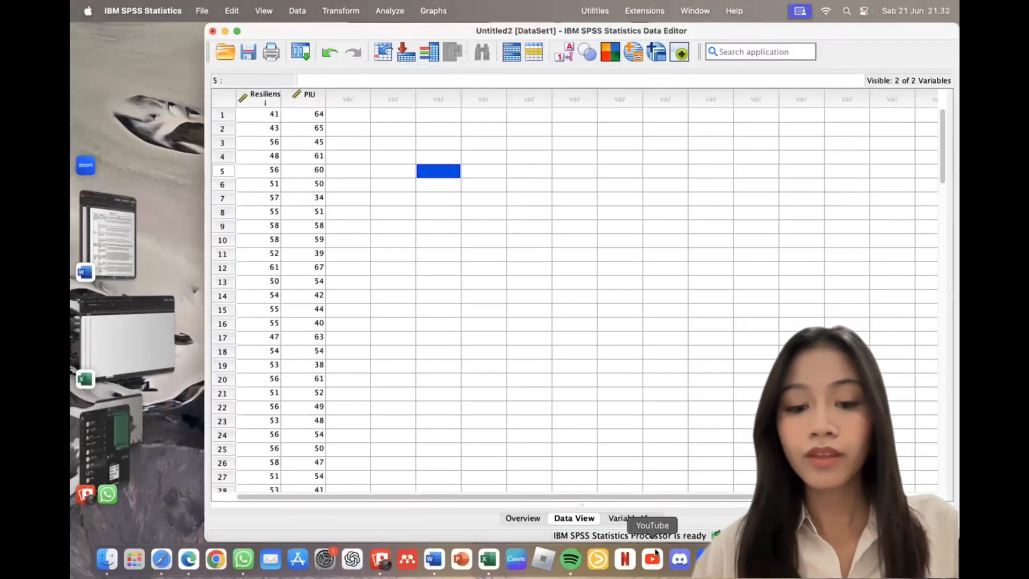
pyautogui.click(489, 559)
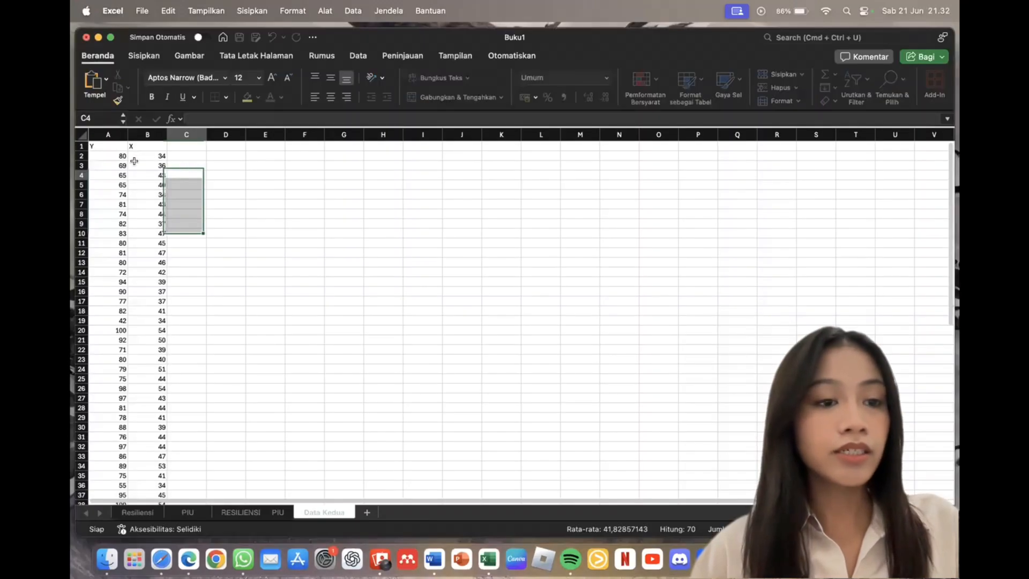
pyautogui.click(187, 175)
pyautogui.moveTo(102, 154); pyautogui.dragTo(115, 479)
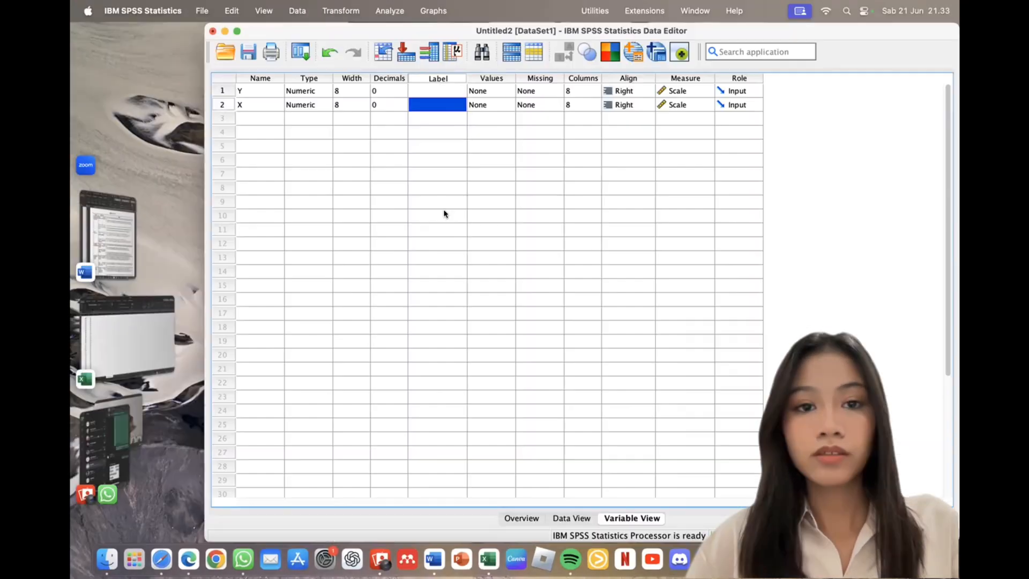
pyautogui.click(444, 214)
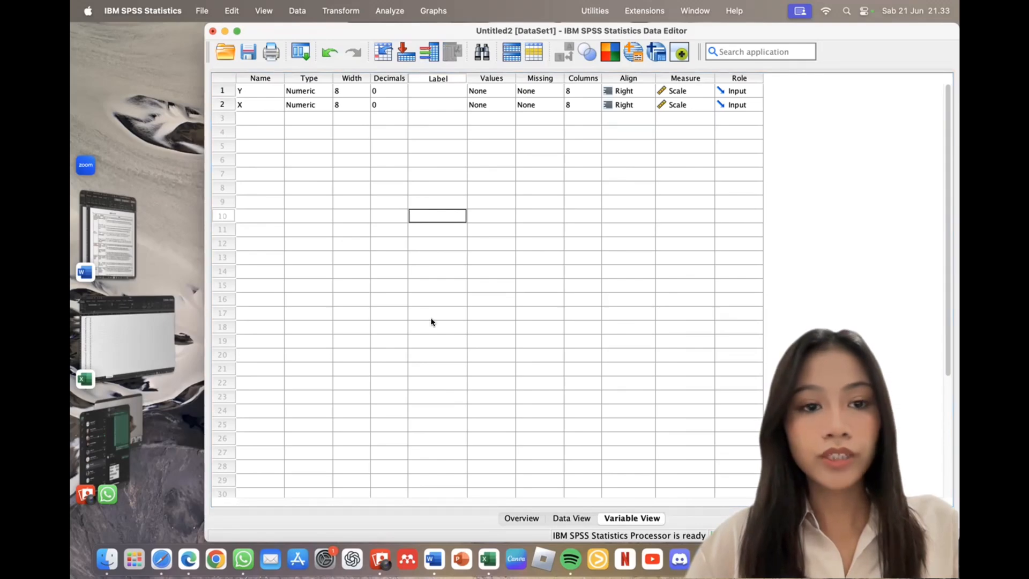
# Step: Switch to Data View of the new Y and X data and maximize the Data Editor
pyautogui.click(572, 516)
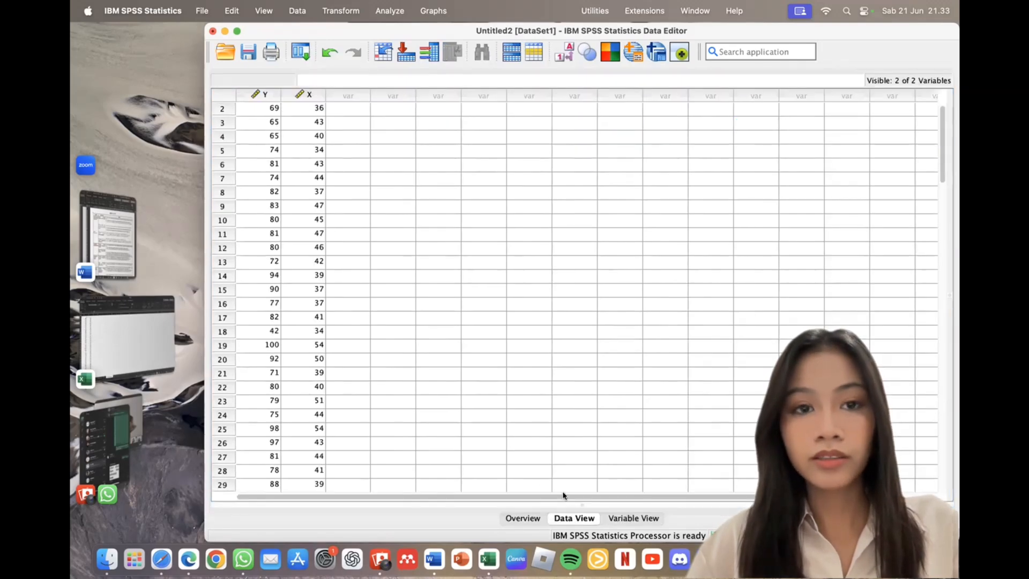
pyautogui.click(237, 31)
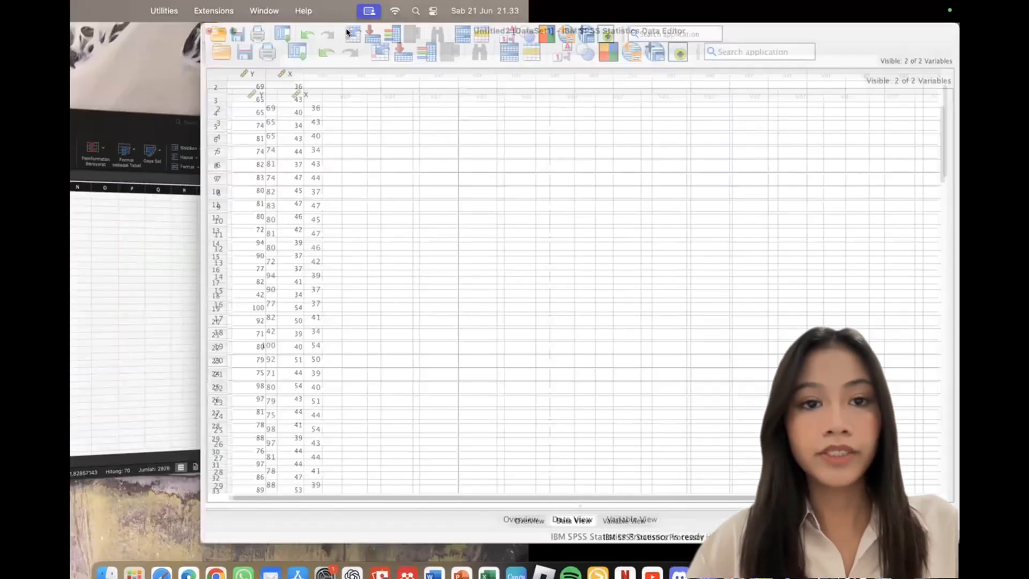
pyautogui.click(389, 11)
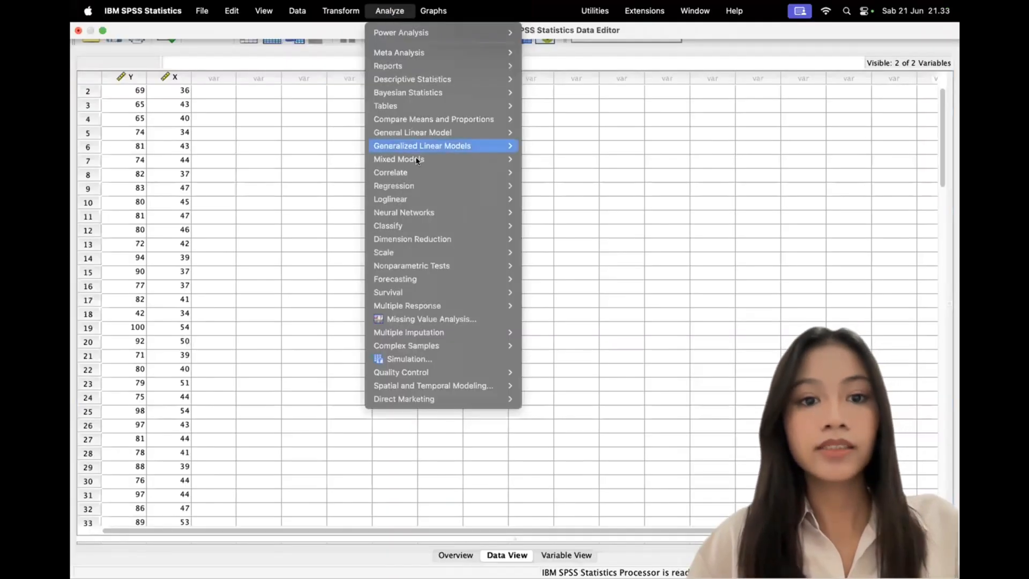
# Step: Run Bivariate Correlations on Y and X and review the Pearson Correlations table
pyautogui.moveTo(420, 170)
pyautogui.click(603, 177)
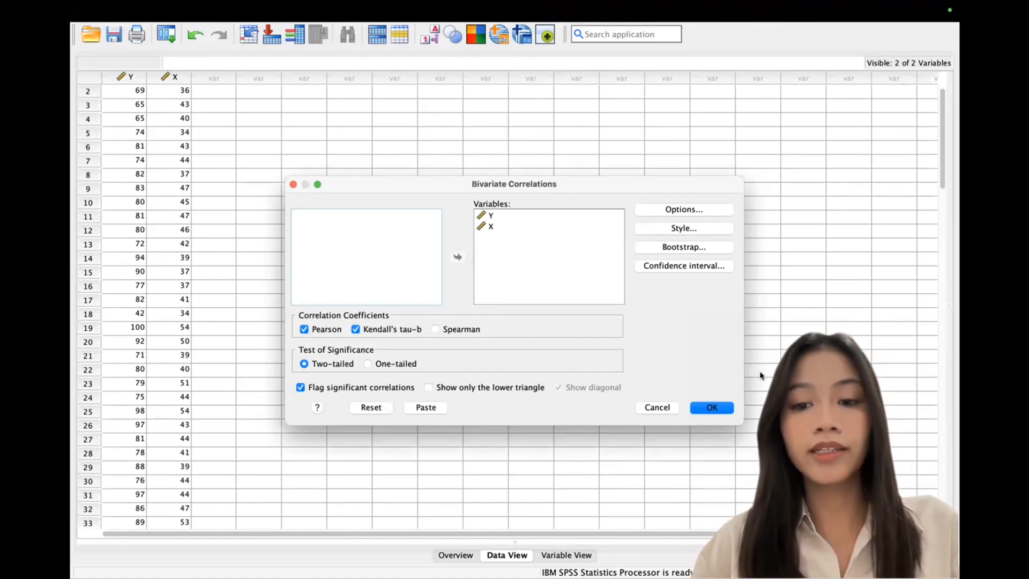
pyautogui.click(723, 409)
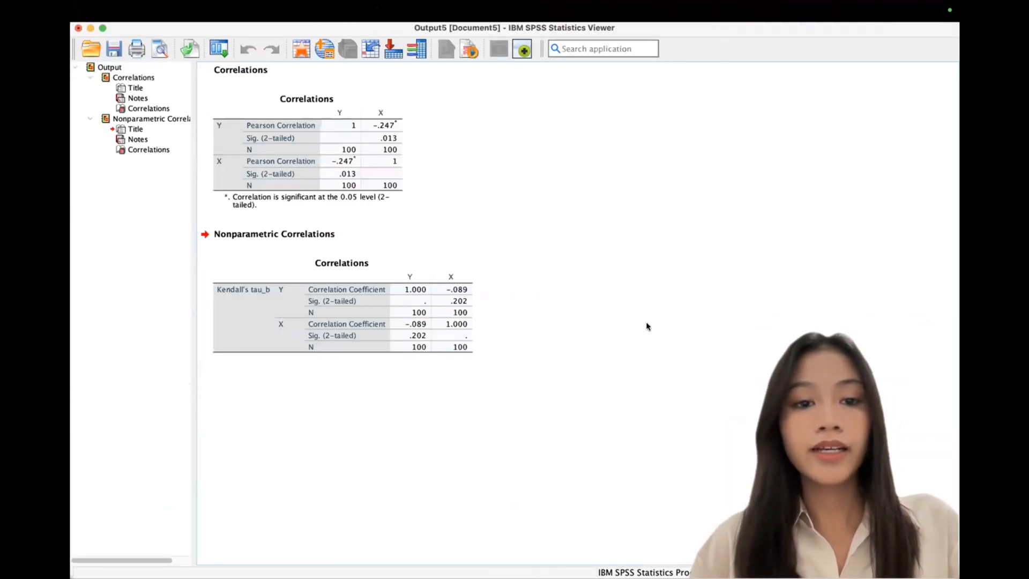
pyautogui.click(374, 156)
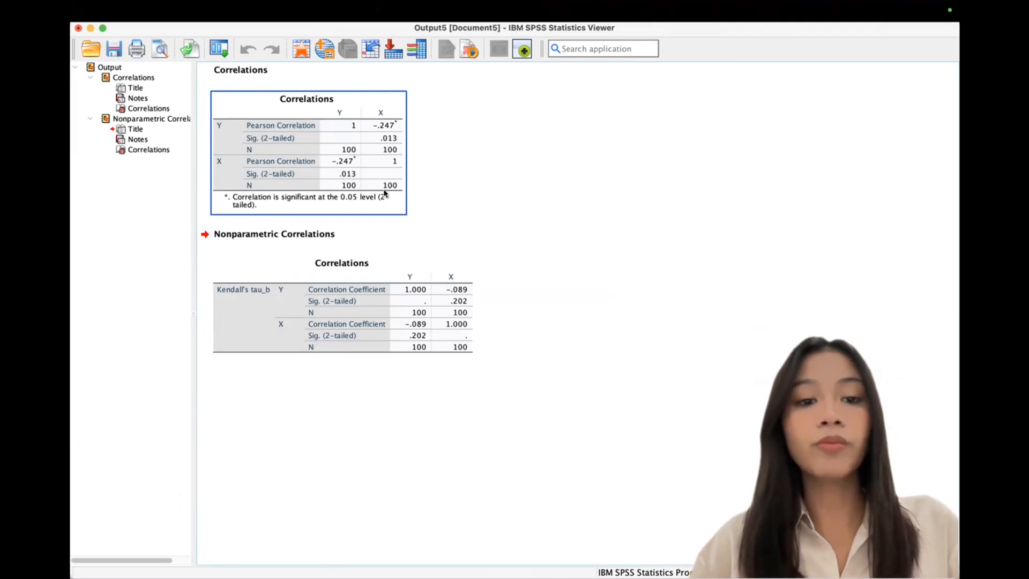
pyautogui.click(450, 137)
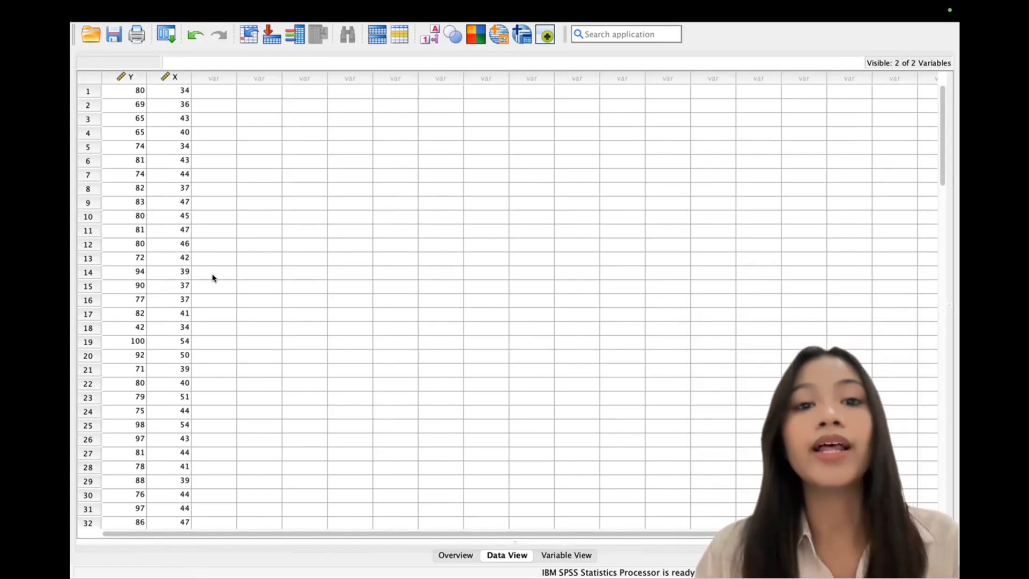
# Step: Run Linear Regression with Y as dependent and X as independent (R .464, slope .930)
pyautogui.click(403, 167)
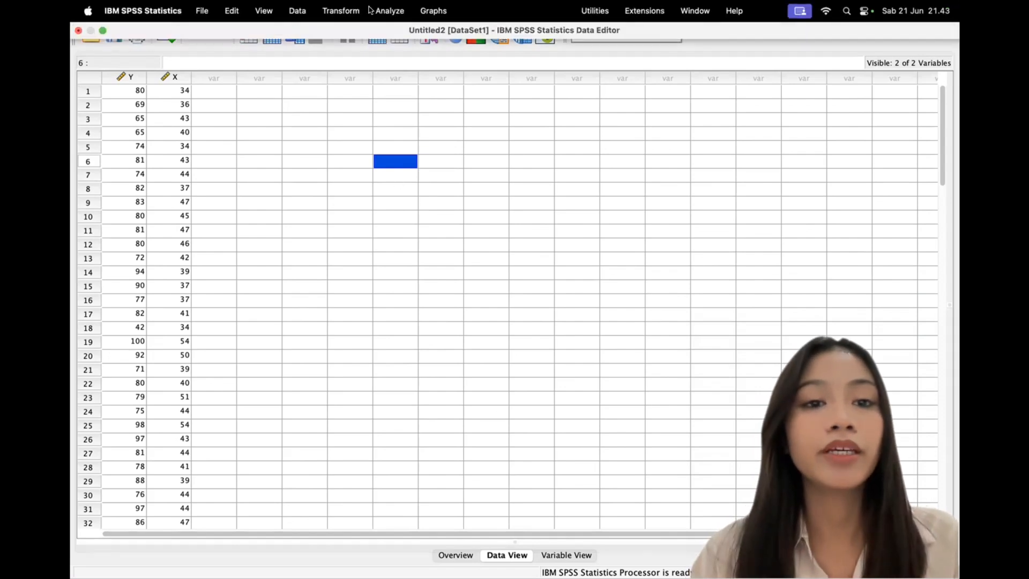
pyautogui.click(386, 11)
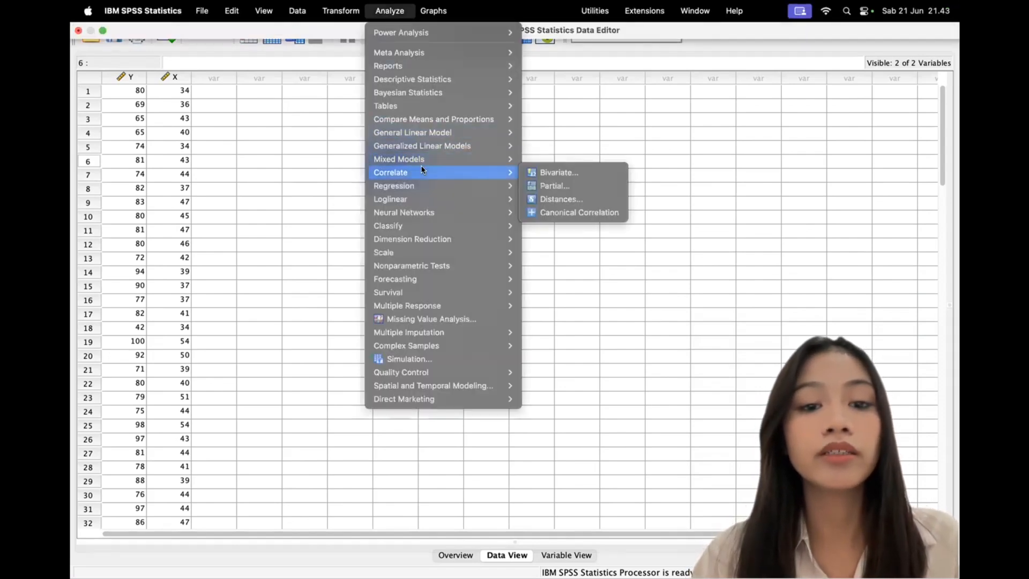
pyautogui.moveTo(441, 186)
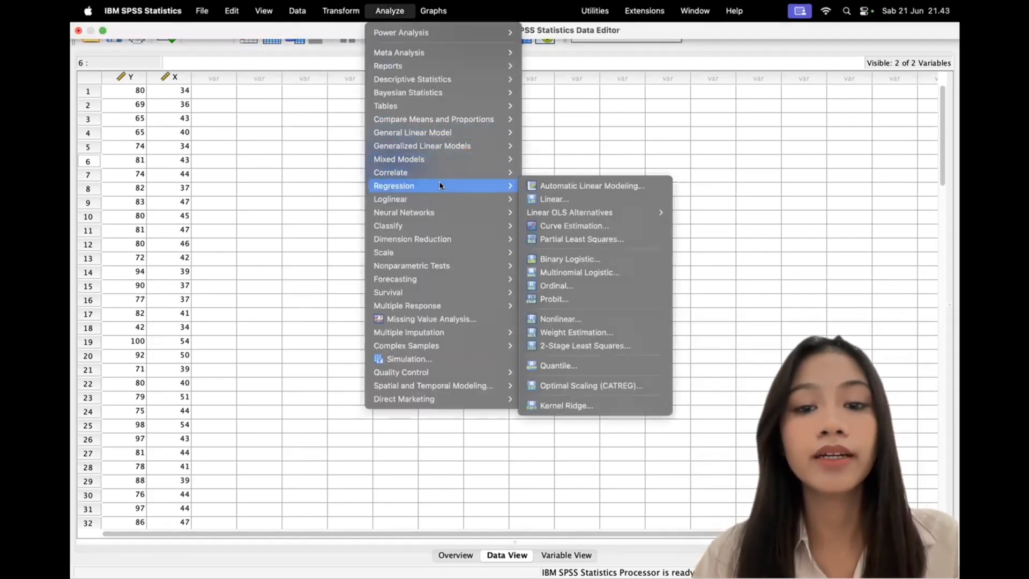
pyautogui.click(568, 199)
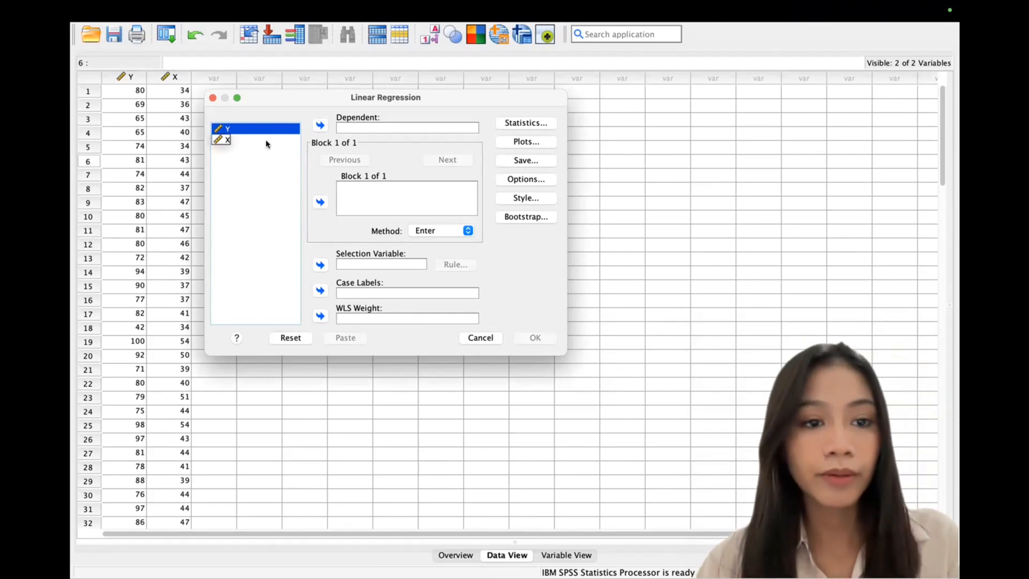
pyautogui.click(267, 142)
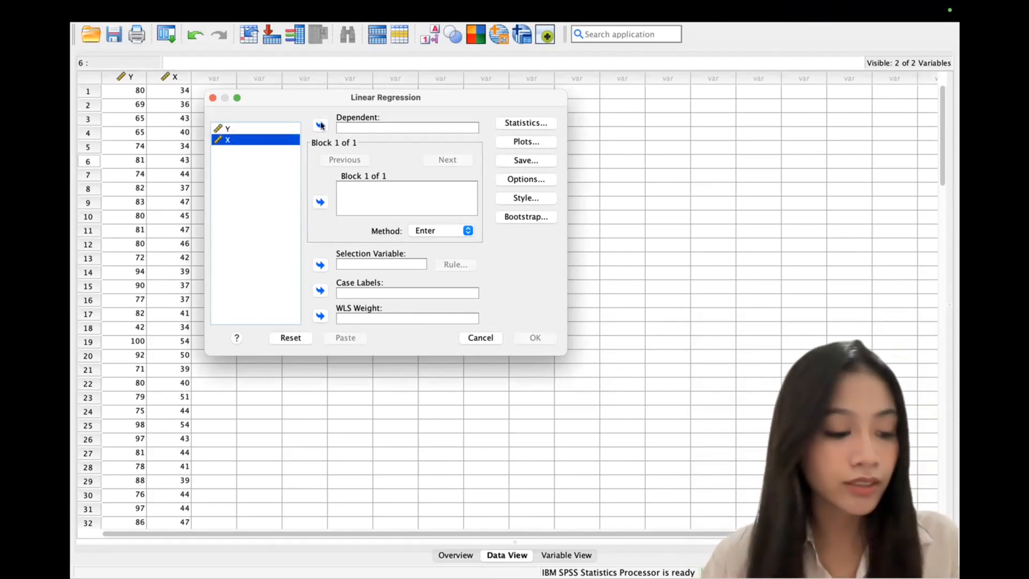
pyautogui.click(320, 202)
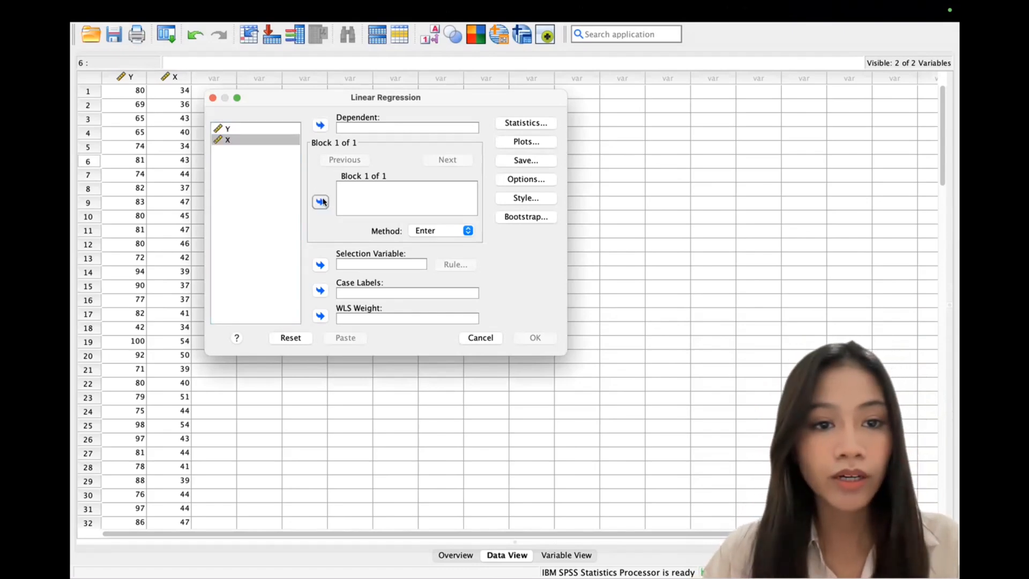
pyautogui.click(282, 128)
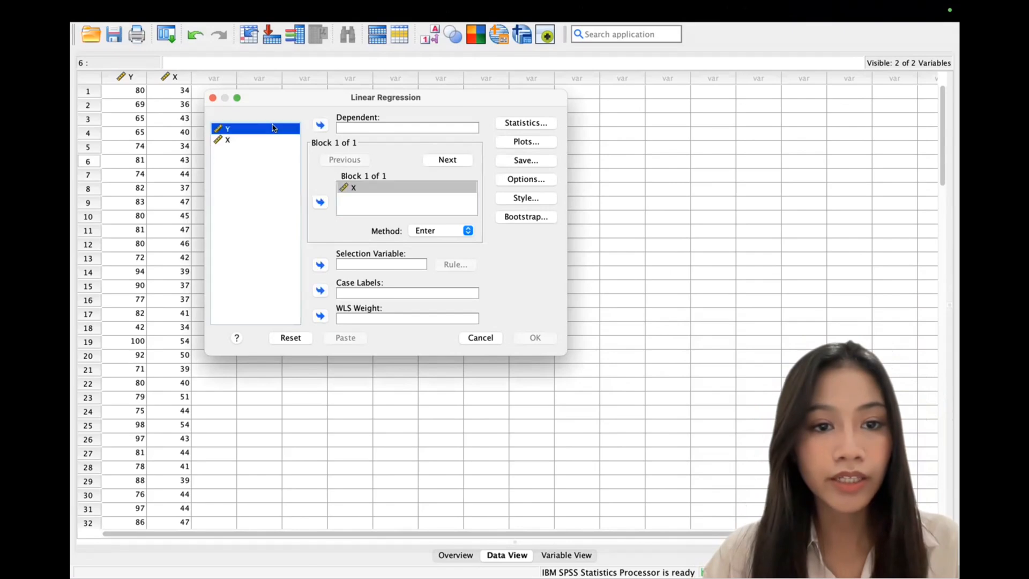
pyautogui.click(320, 126)
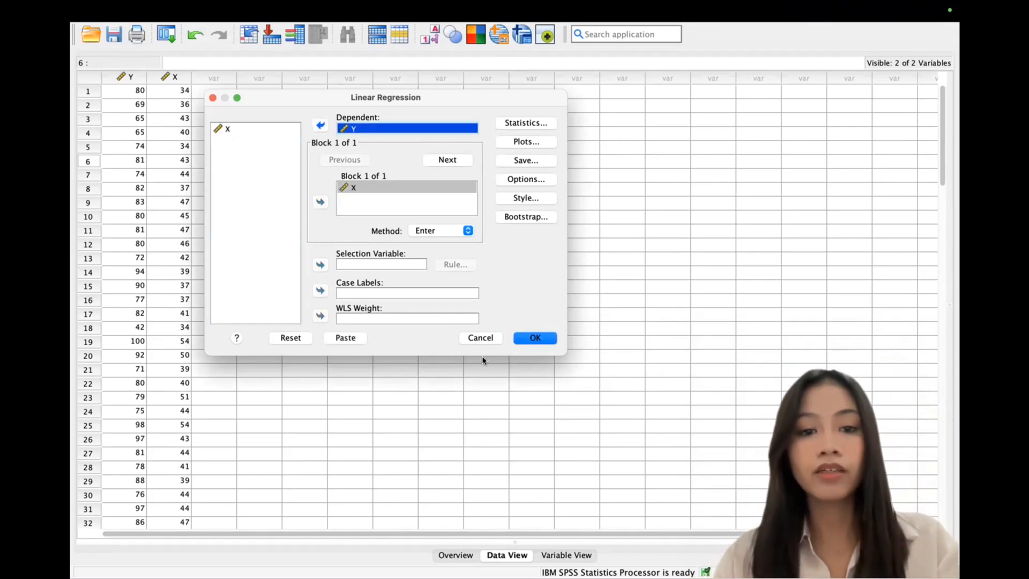
pyautogui.click(536, 339)
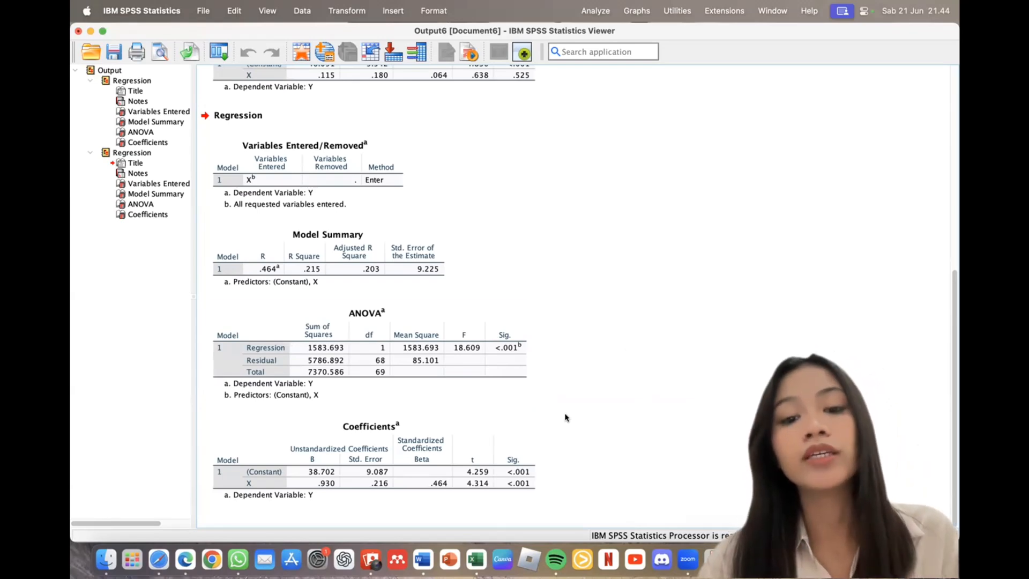
# Step: Select and deselect the regression ANOVA table repeatedly to highlight its Sig. value
pyautogui.click(454, 346)
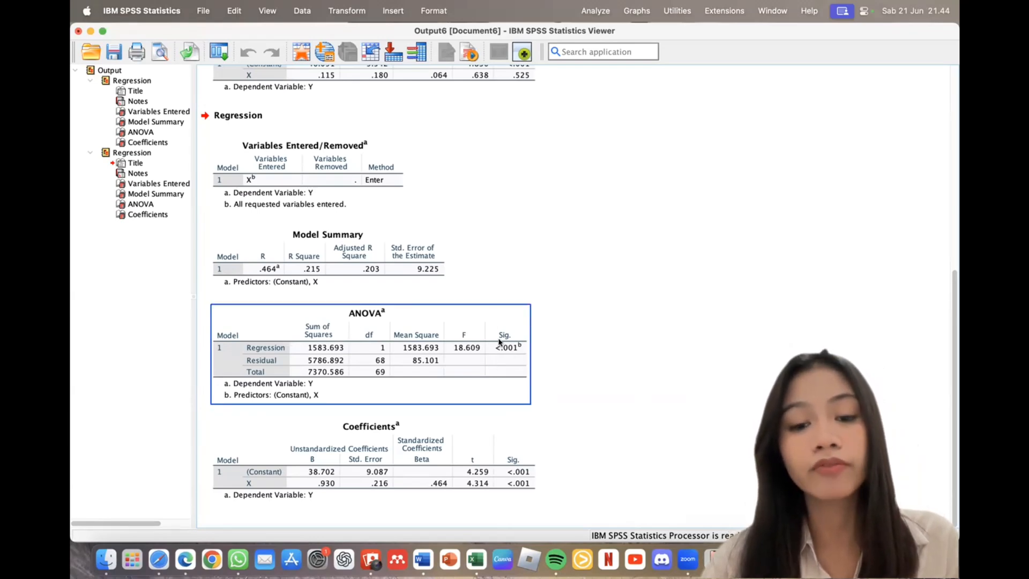
pyautogui.click(543, 358)
pyautogui.click(543, 337)
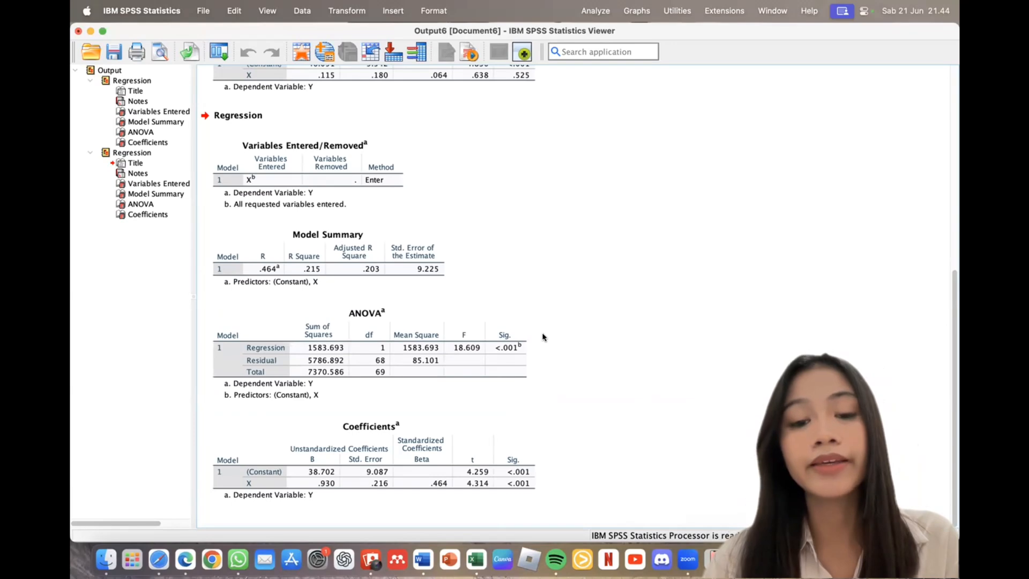
pyautogui.click(512, 349)
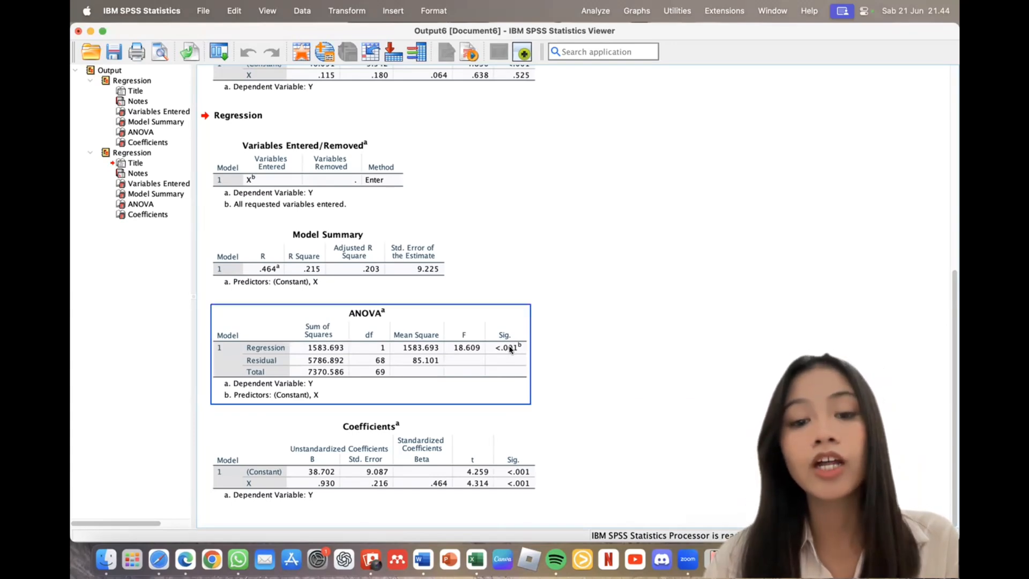
pyautogui.click(488, 300)
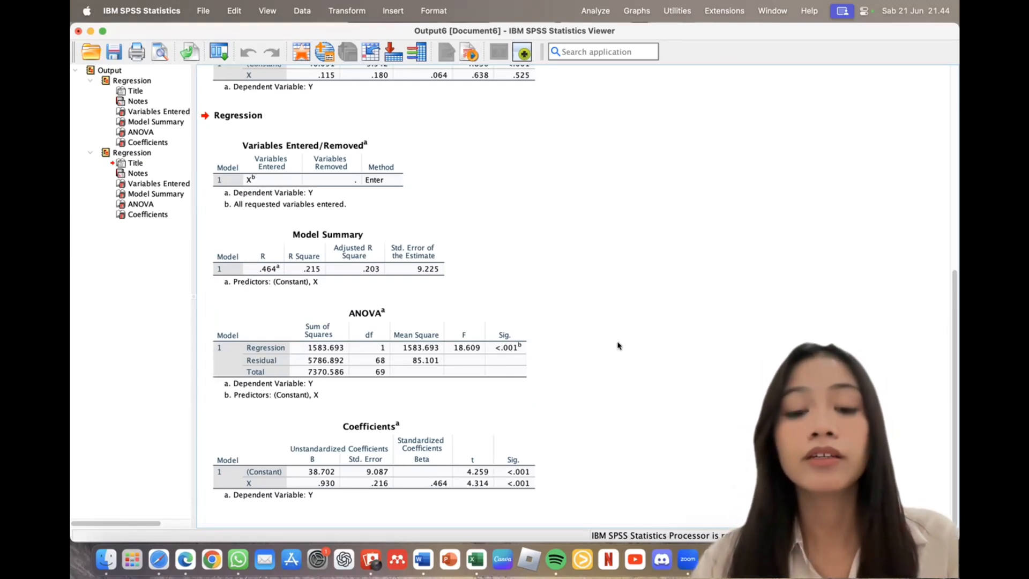
pyautogui.click(516, 341)
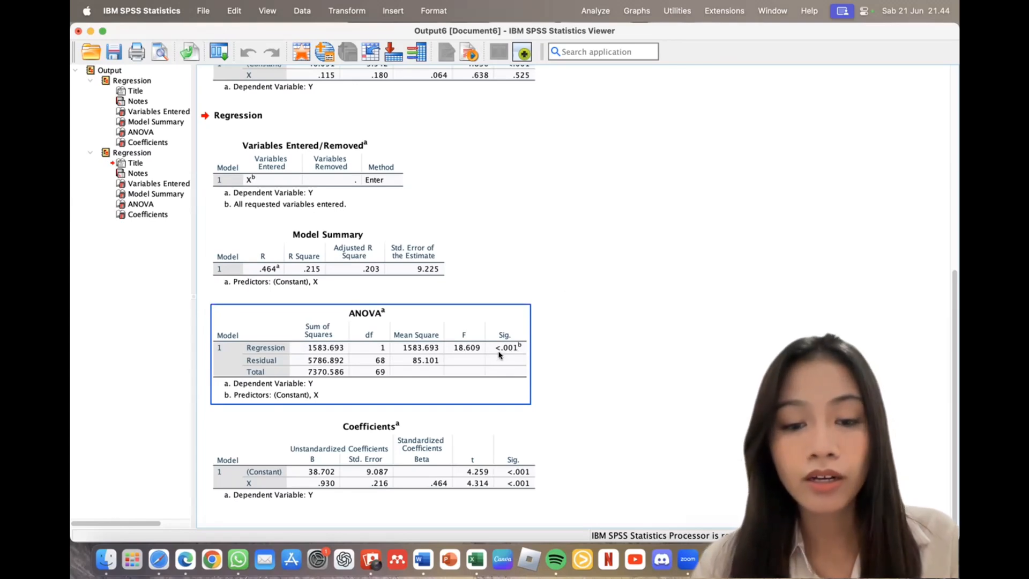
pyautogui.click(537, 350)
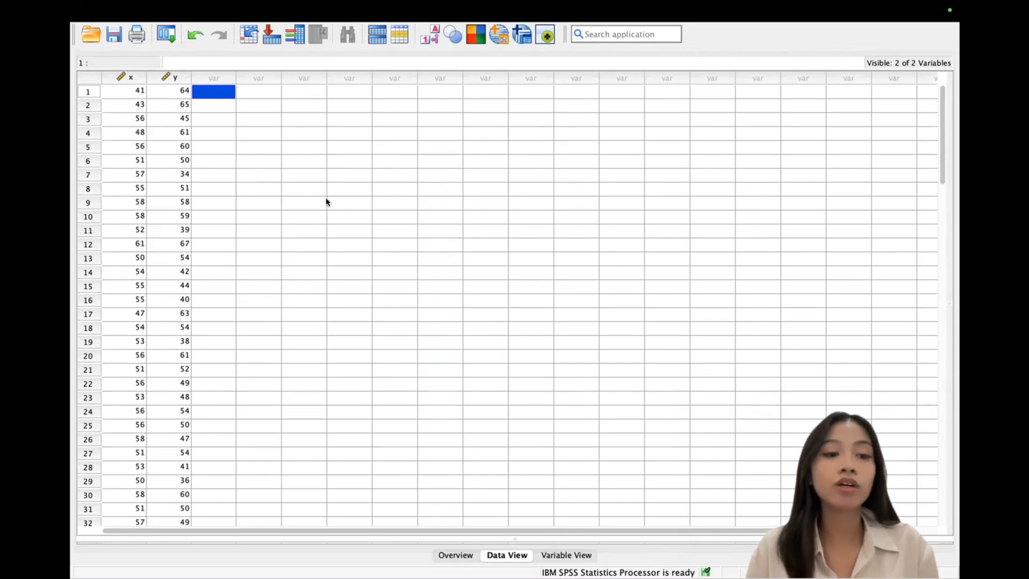
# Step: Leave SPSS full screen and view the Azwar category guideline page in Safari full screen
pyautogui.moveTo(150, 3)
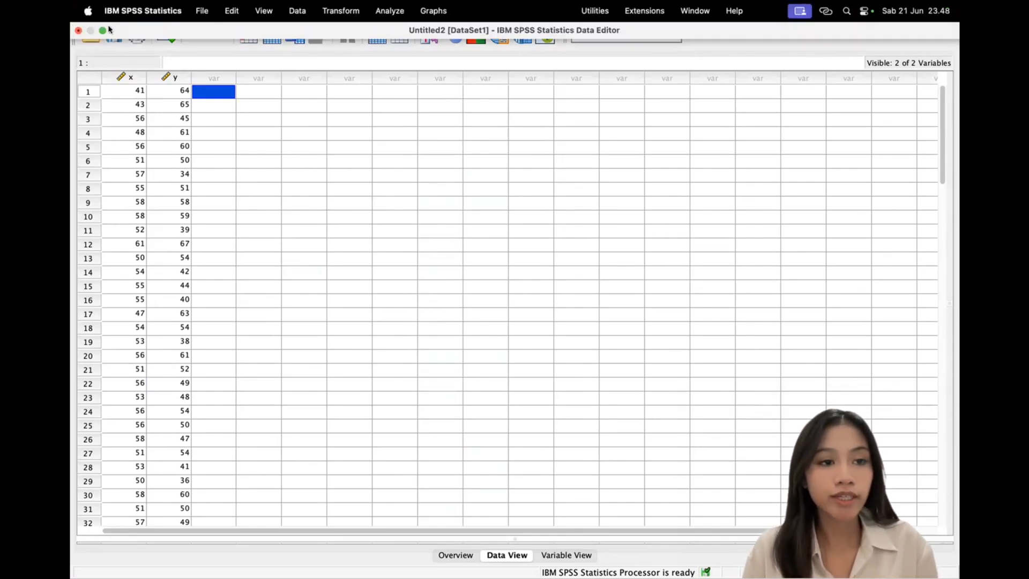
pyautogui.click(102, 31)
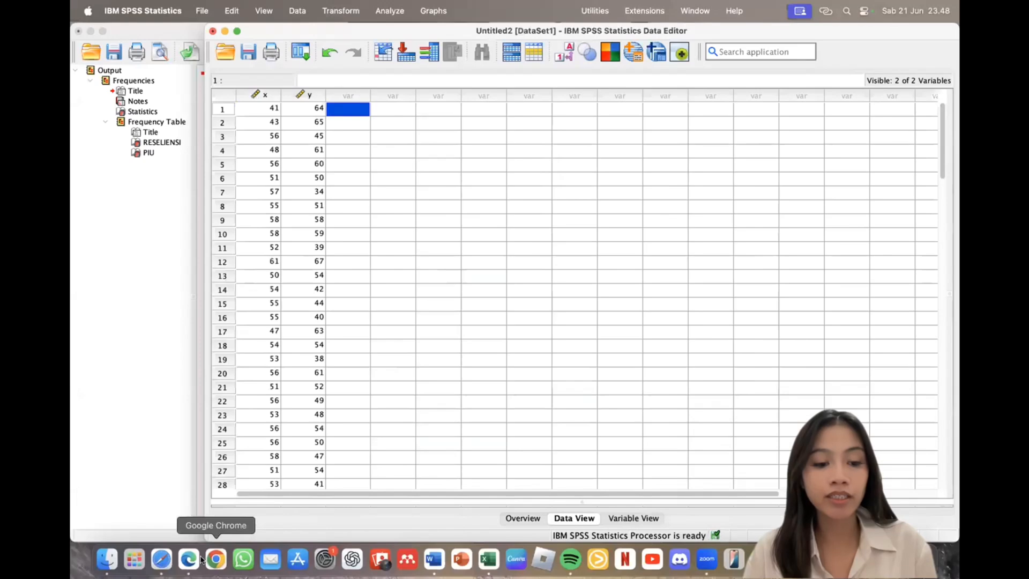
pyautogui.click(162, 560)
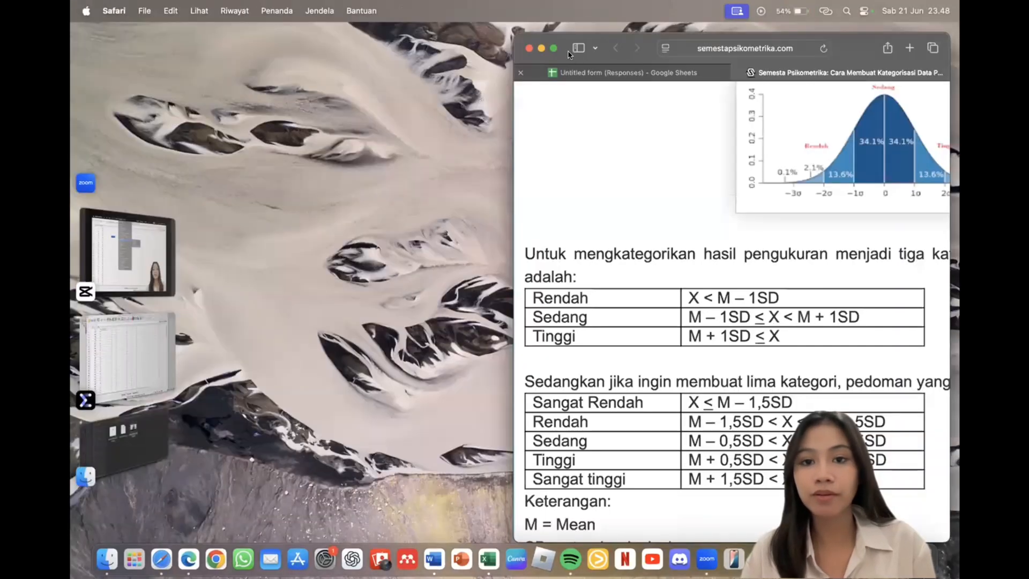
pyautogui.click(554, 49)
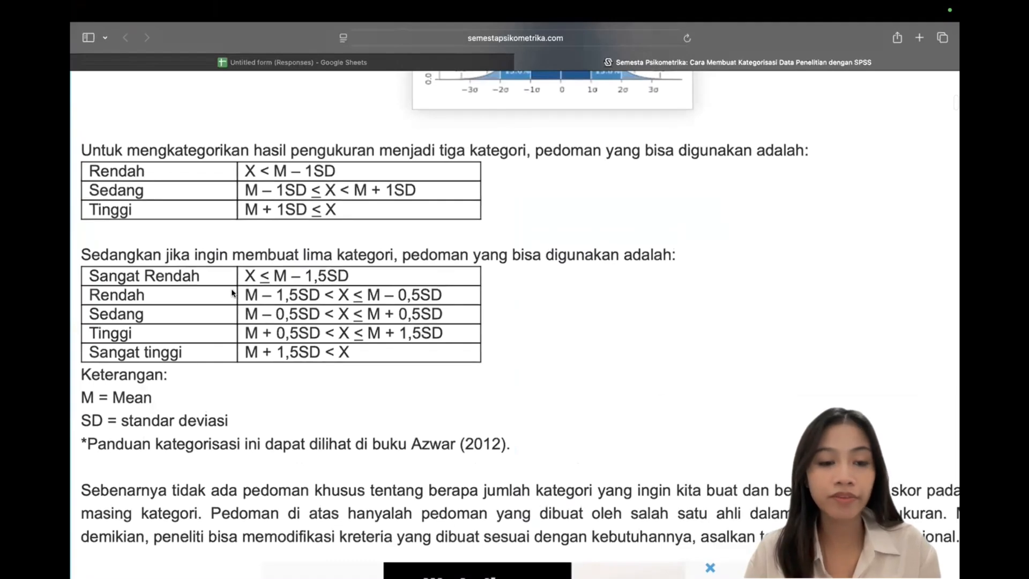
# Step: Exit Safari full screen and bring the Word document with handwritten Resiliensi formulas forward
pyautogui.moveTo(134, 13)
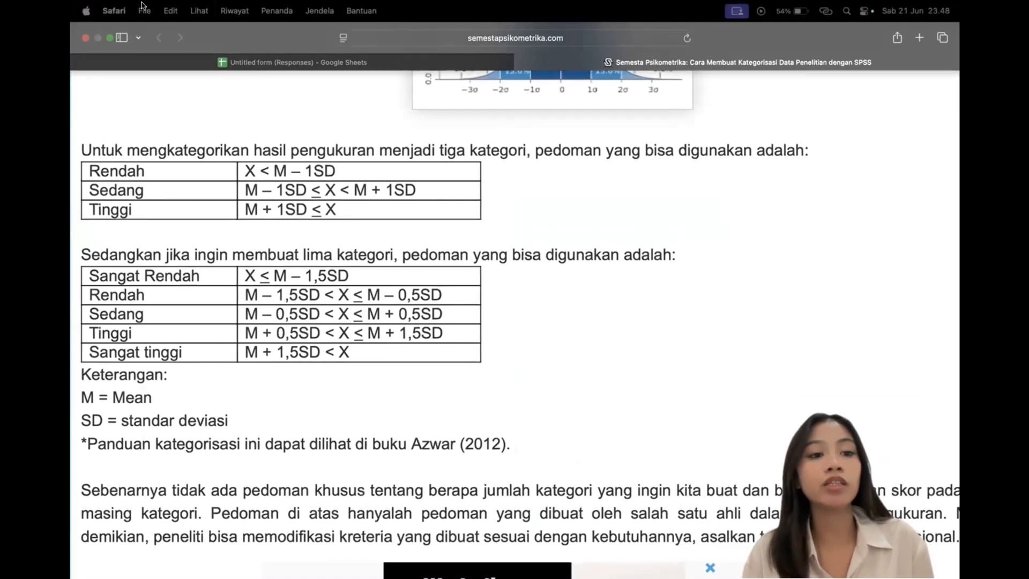
pyautogui.click(110, 38)
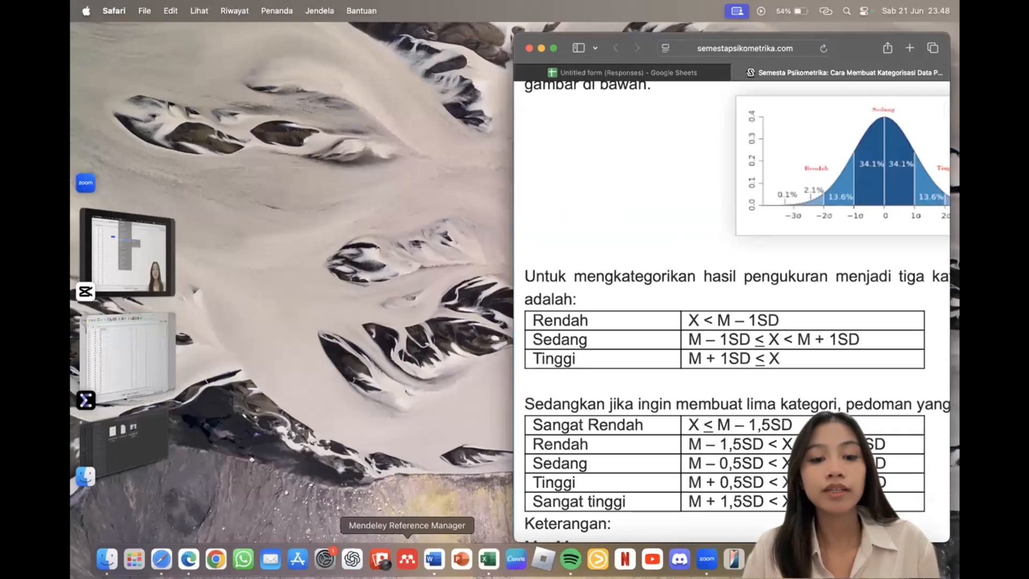
pyautogui.click(434, 559)
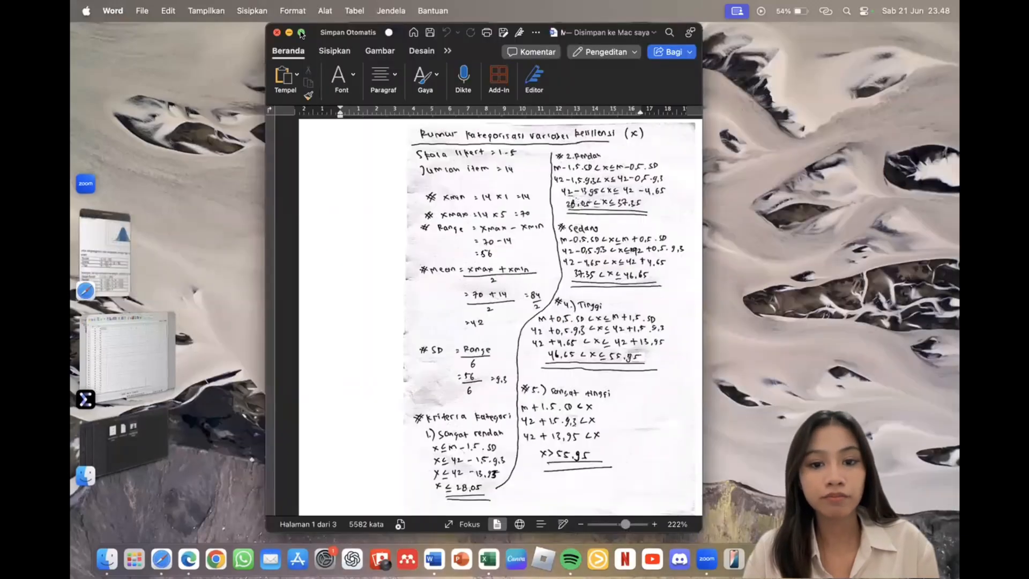
pyautogui.click(301, 33)
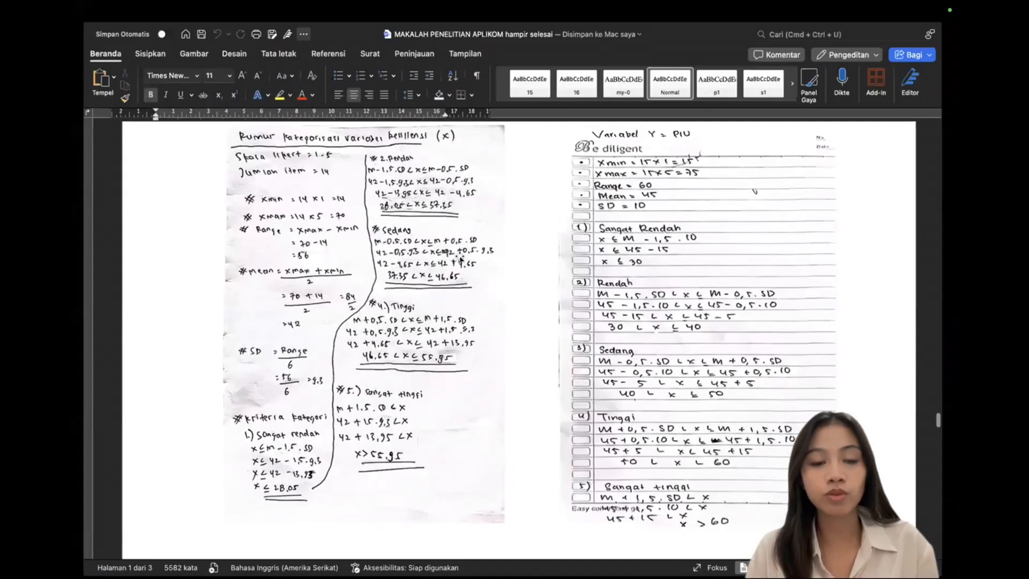
pyautogui.scroll(1, 441, 287)
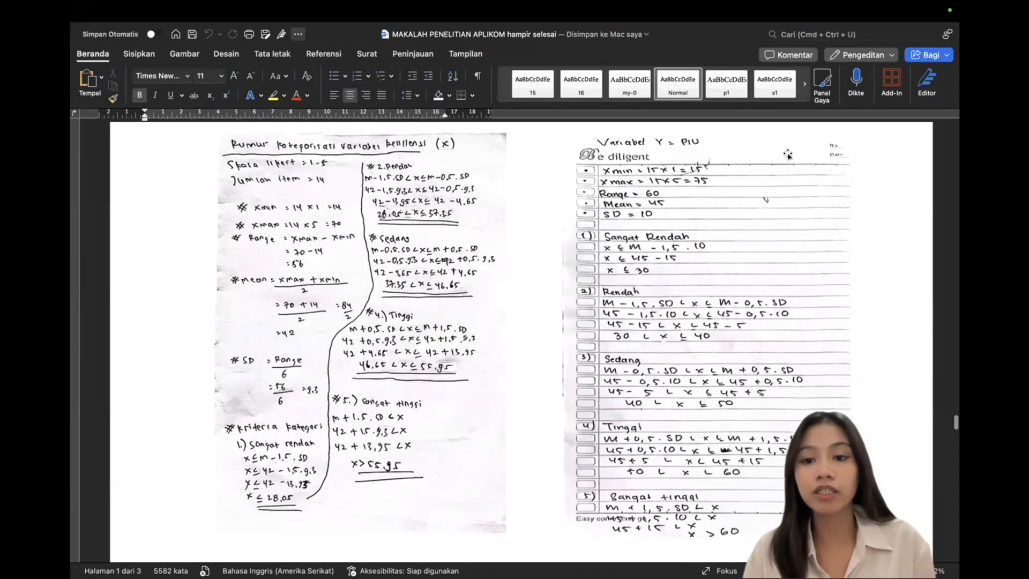
pyautogui.moveTo(112, 7)
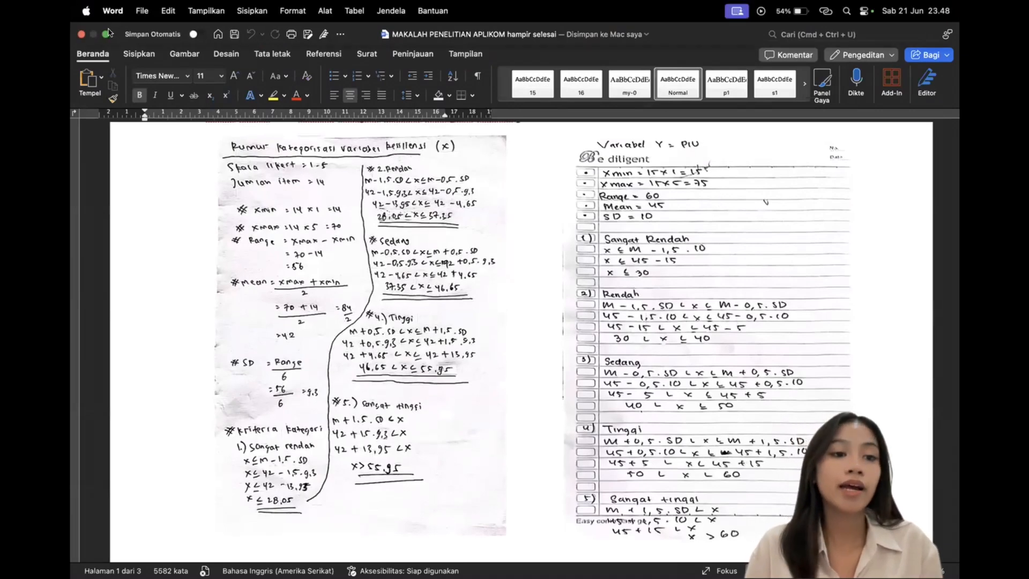
pyautogui.click(107, 35)
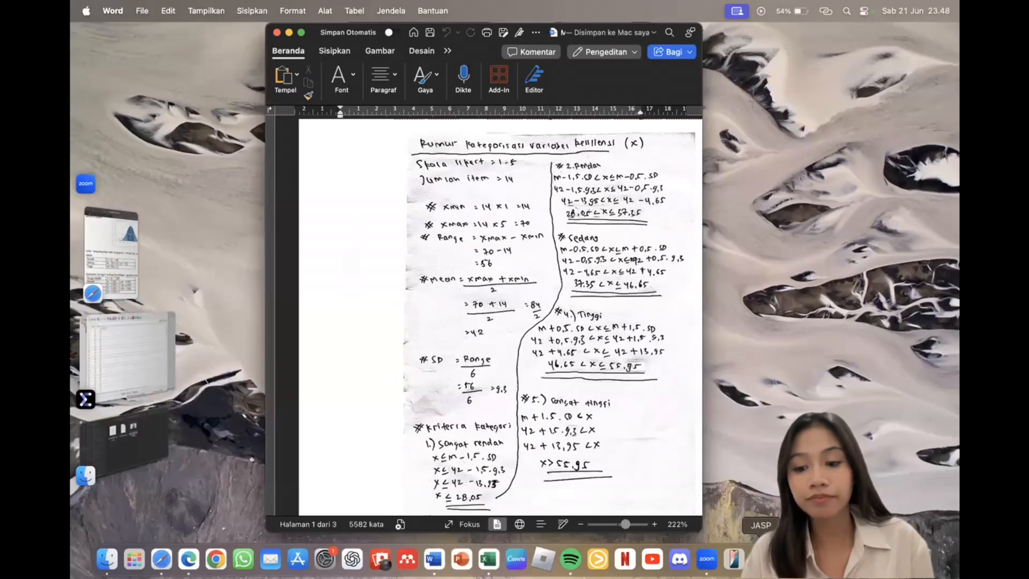
pyautogui.click(798, 569)
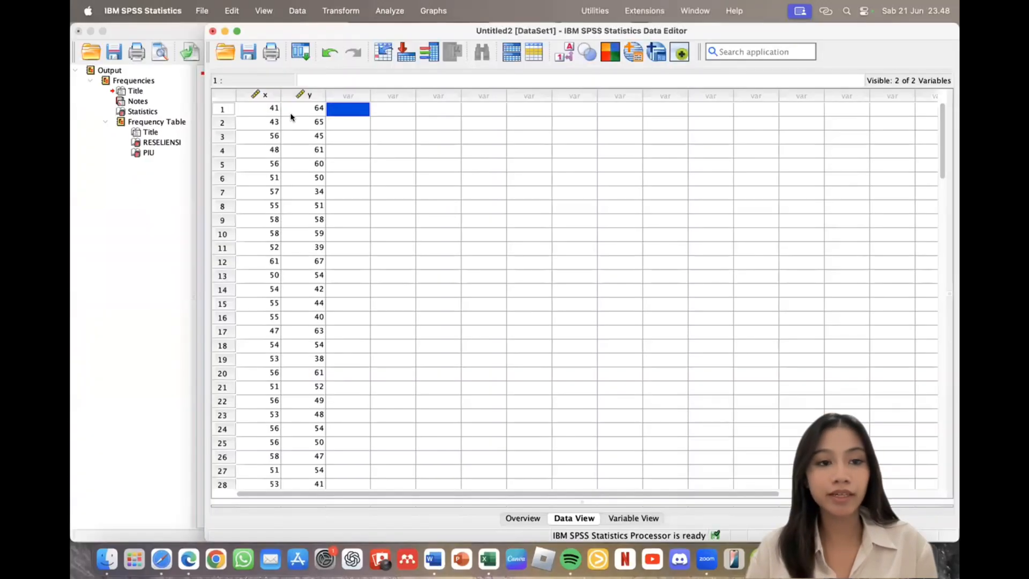
# Step: Maximize the Data Editor and check the x and y variable definitions and case values
pyautogui.click(237, 31)
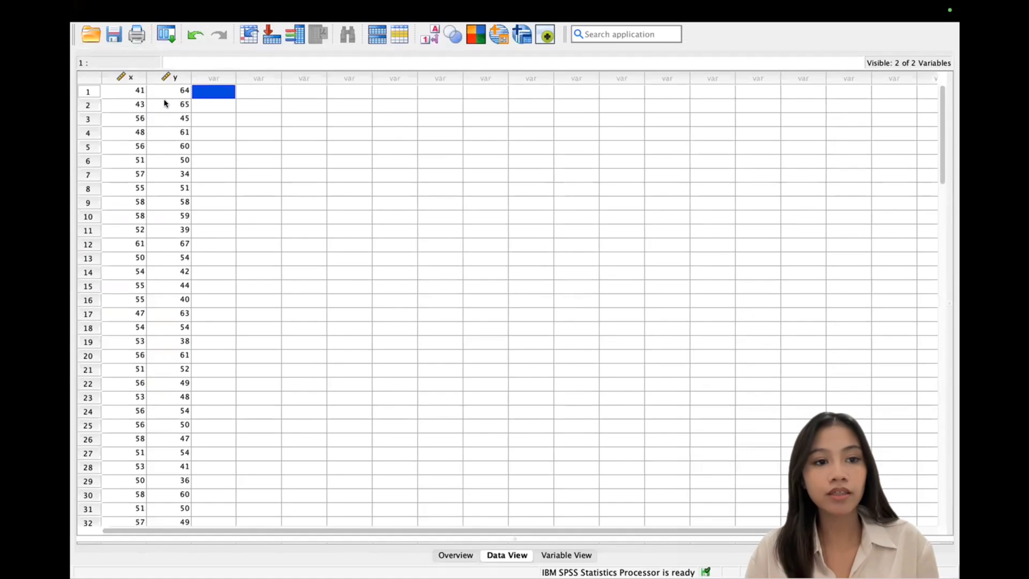
pyautogui.click(582, 560)
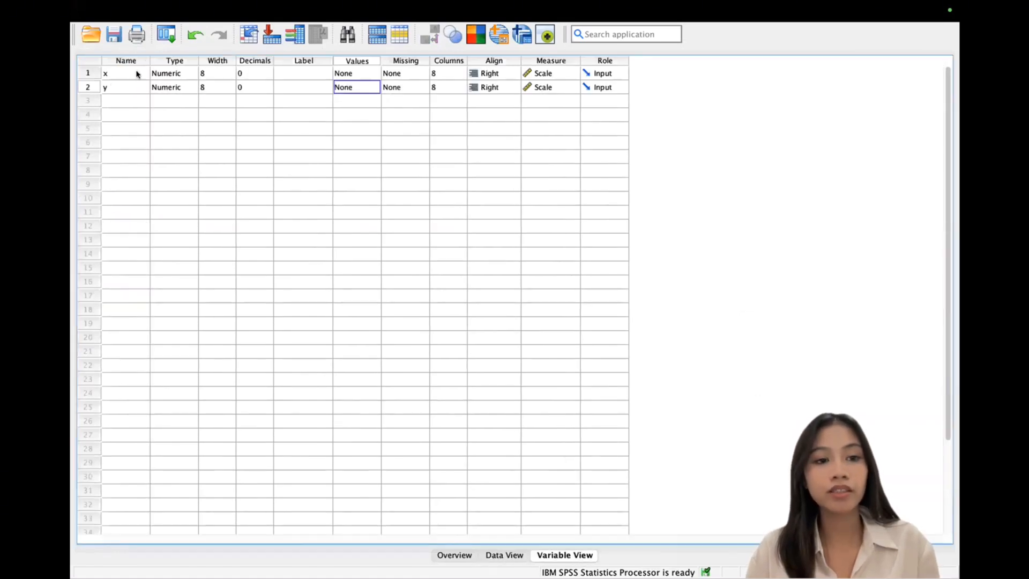
pyautogui.click(507, 556)
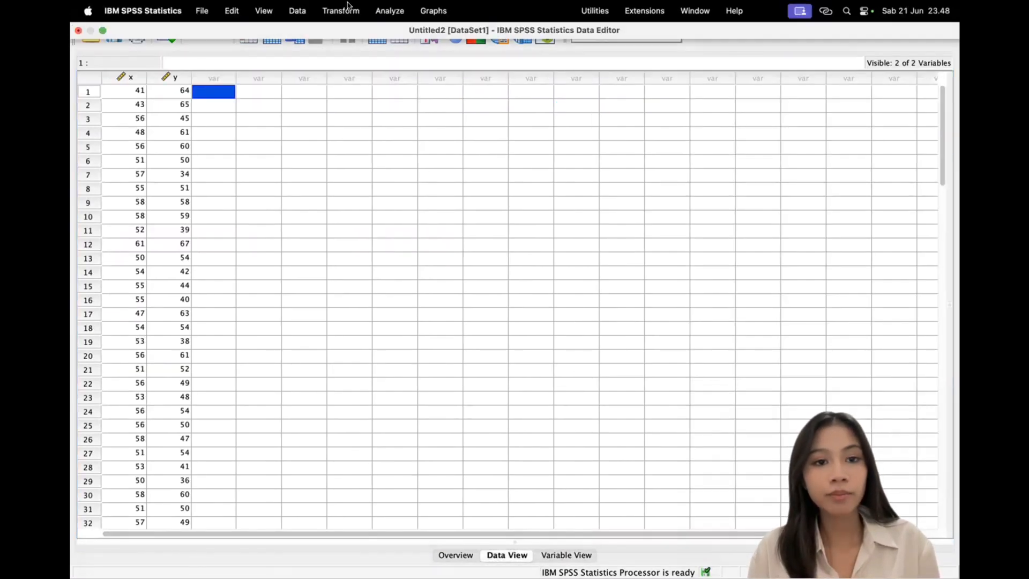
# Step: In Recode into Different Variables, move x into the list and name its output RESILIENSI
pyautogui.click(341, 11)
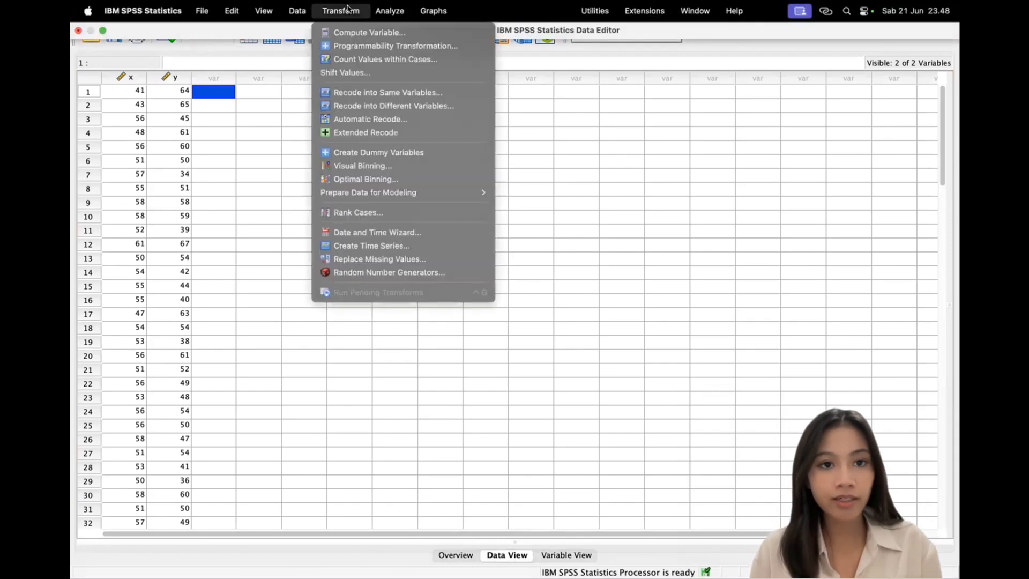
pyautogui.click(406, 106)
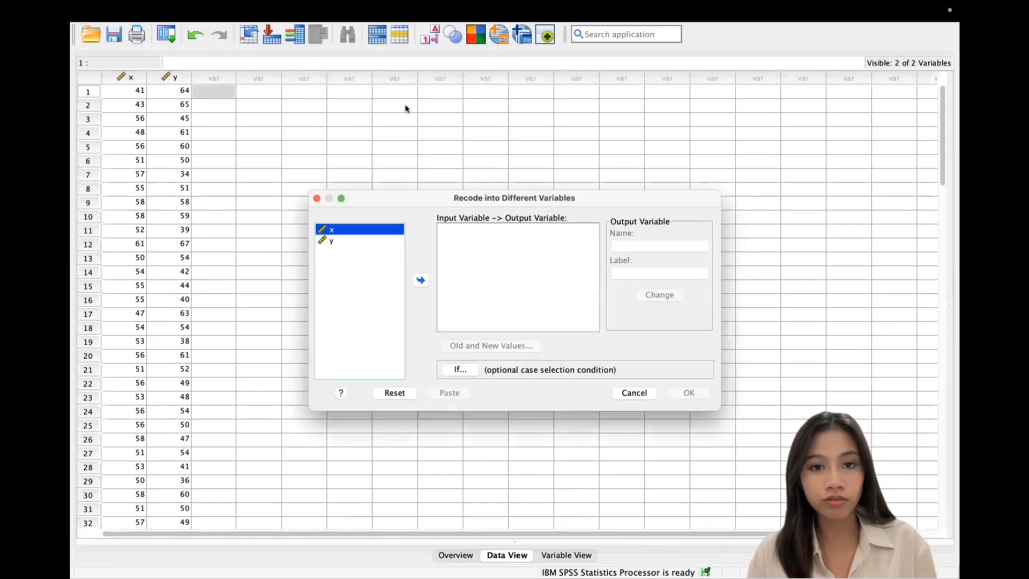
pyautogui.click(420, 280)
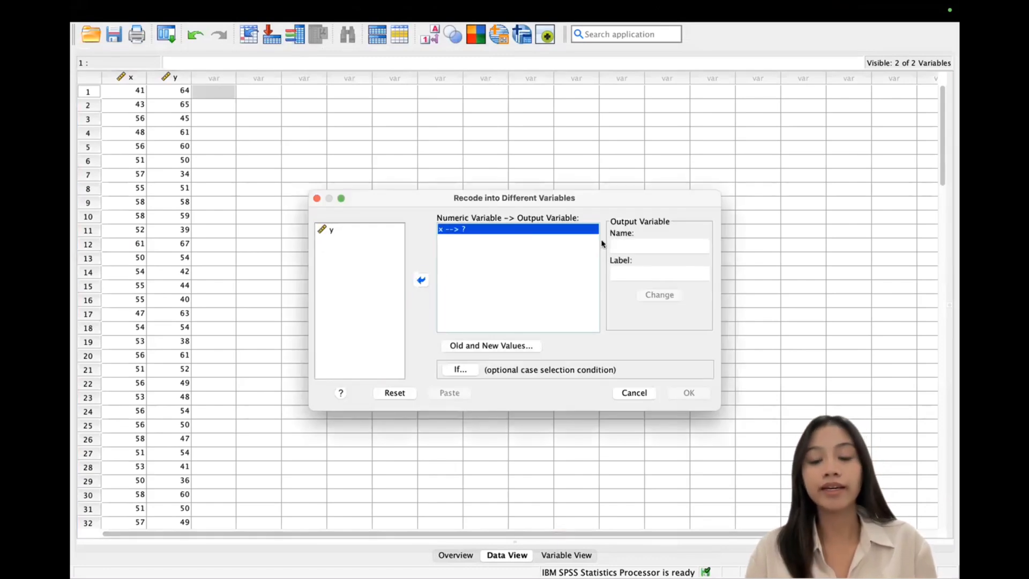
pyautogui.click(645, 245)
pyautogui.write('RE')
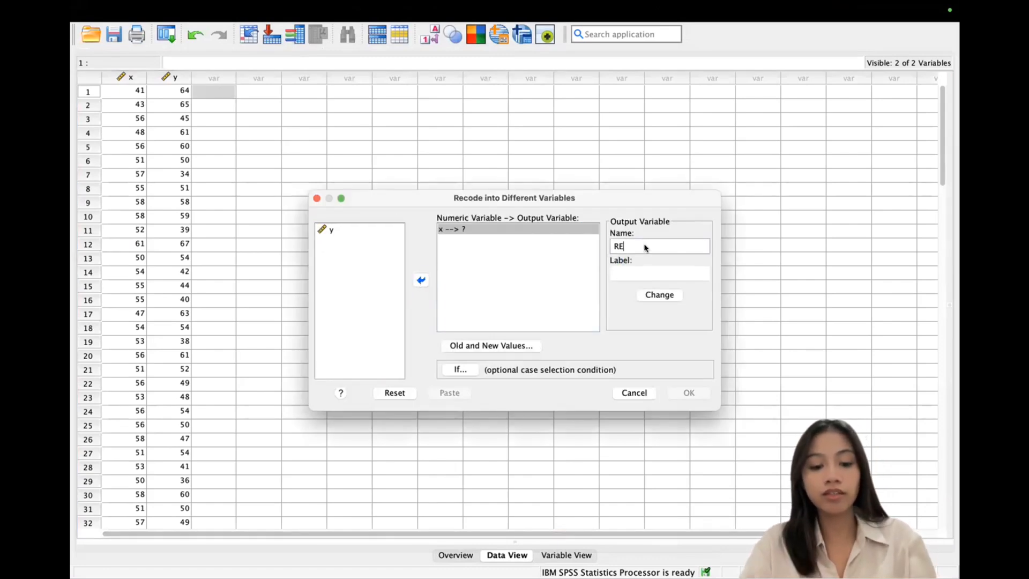
pyautogui.write('SILIENSI')
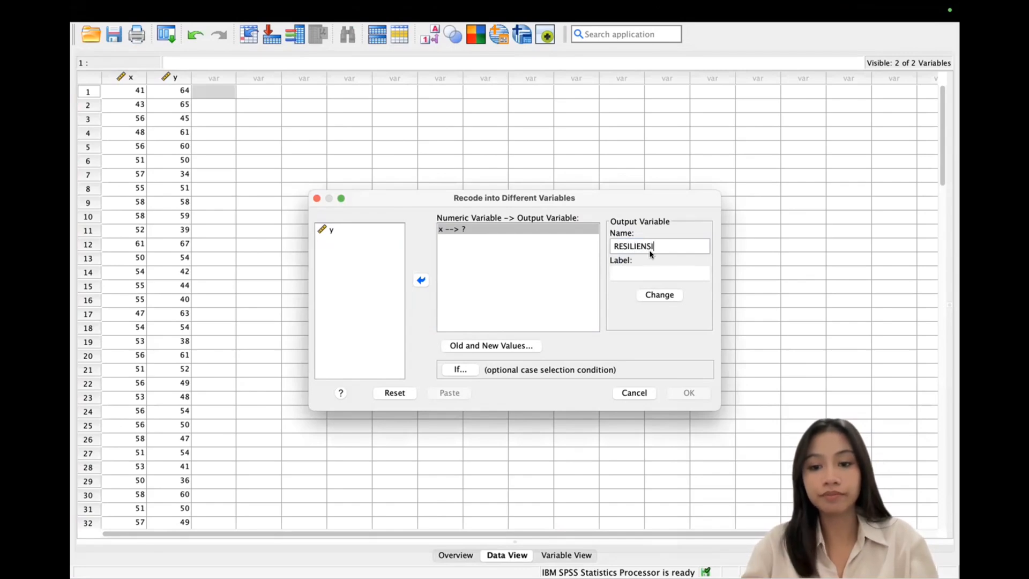
pyautogui.click(672, 297)
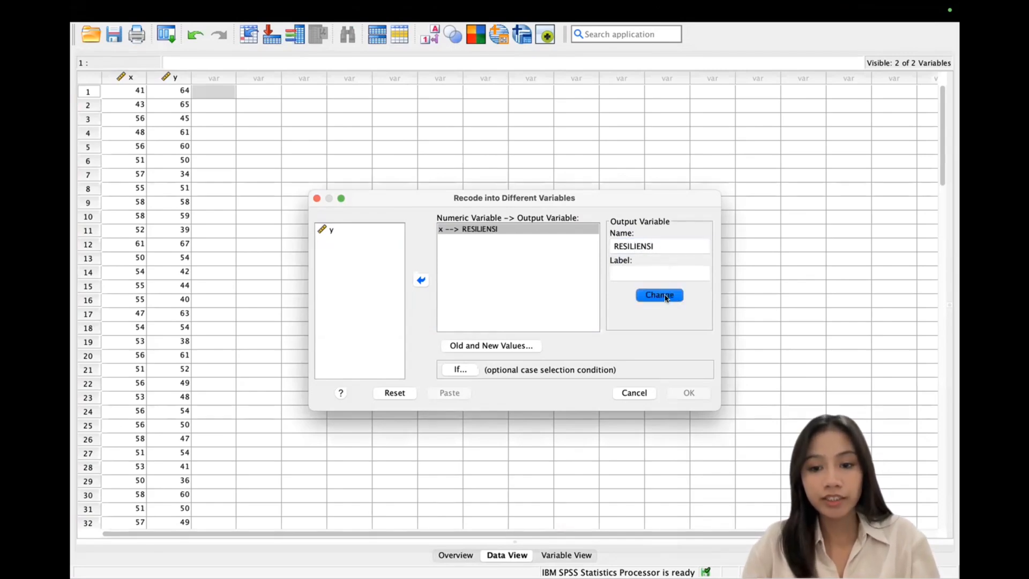
# Step: In Old and New Values, add the rule Lowest thru 28.05 → 1
pyautogui.click(504, 349)
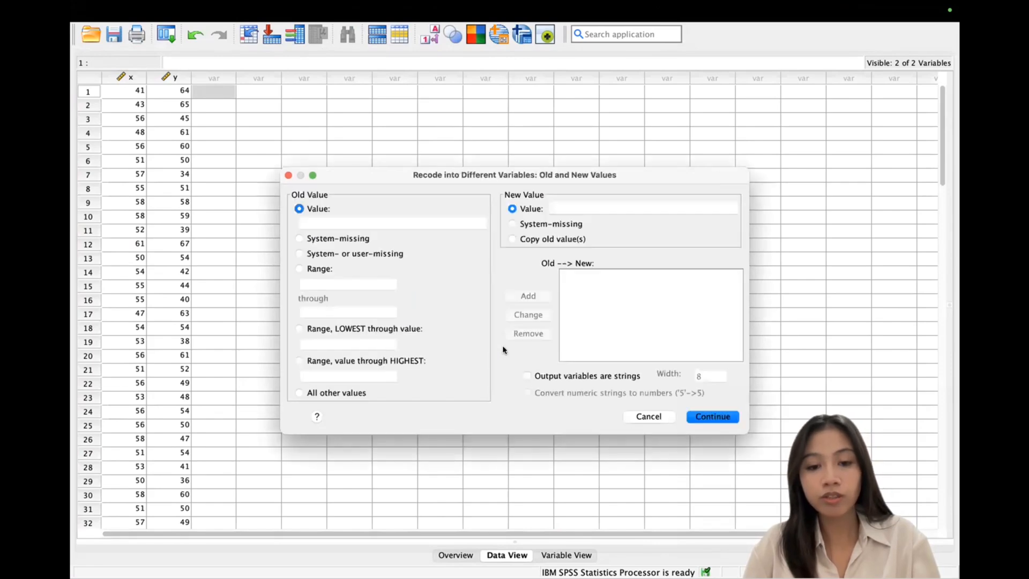
pyautogui.click(588, 206)
pyautogui.write('1')
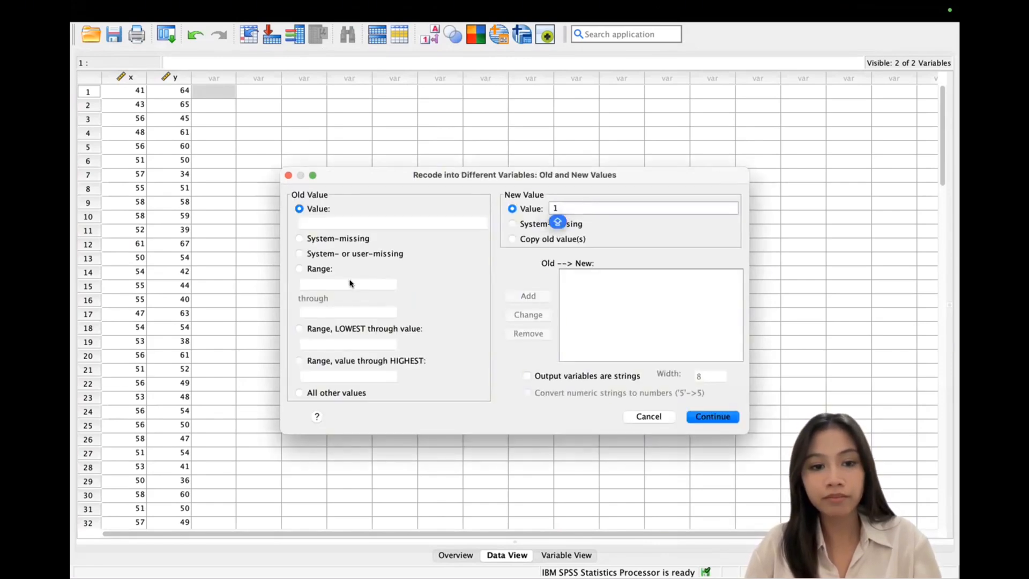
pyautogui.click(299, 329)
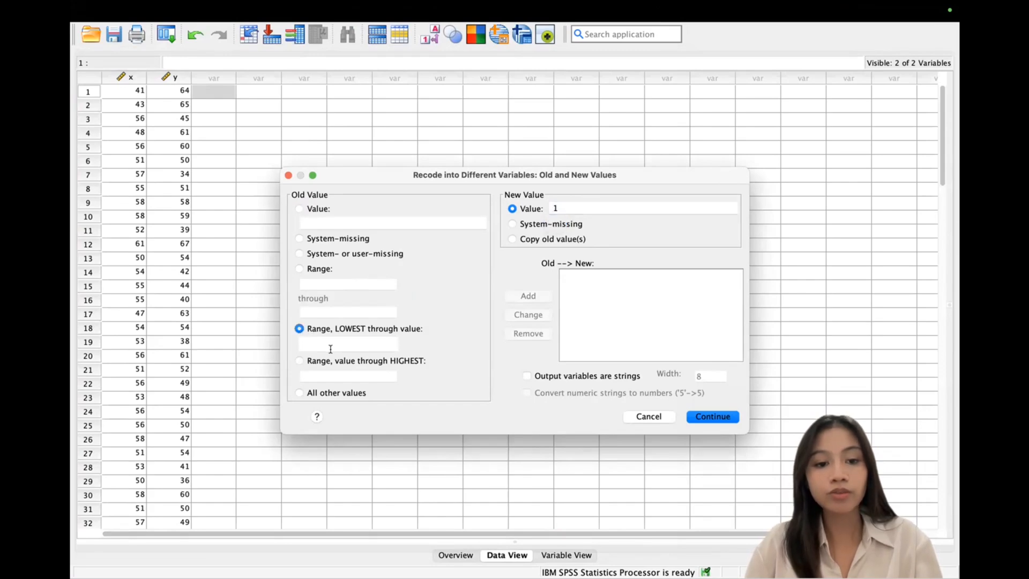
pyautogui.click(333, 348)
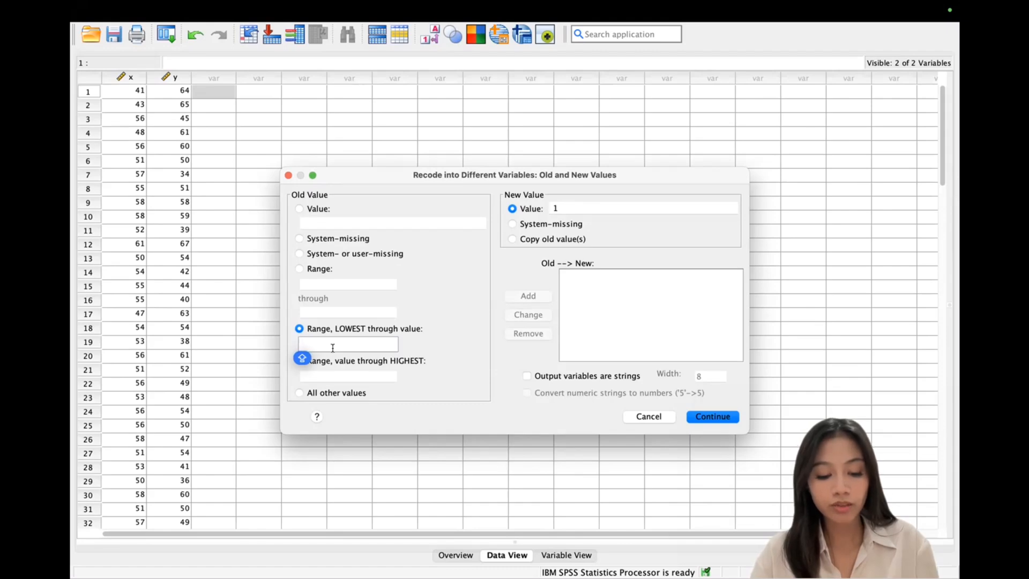
pyautogui.write('28')
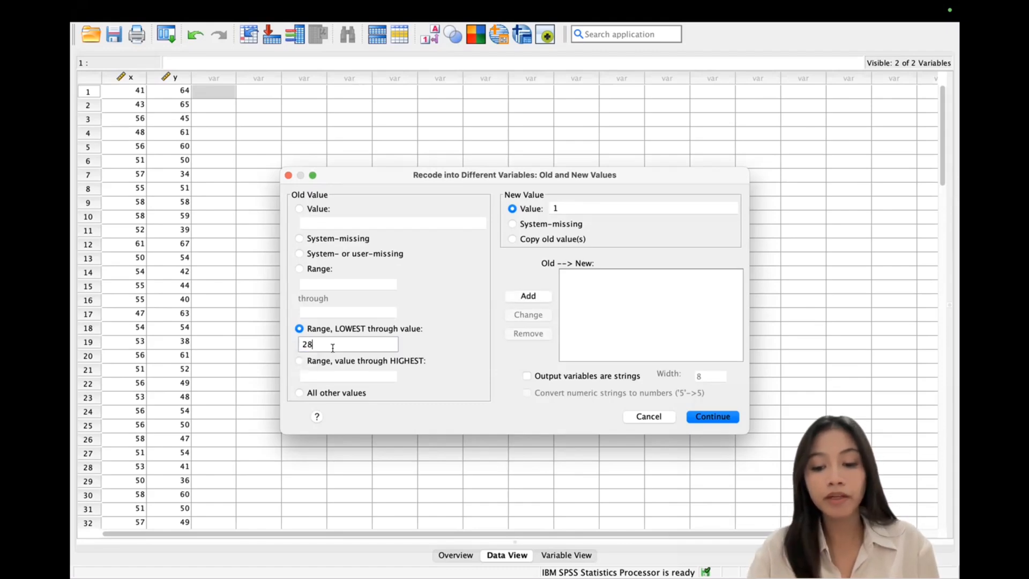
pyautogui.write('.05')
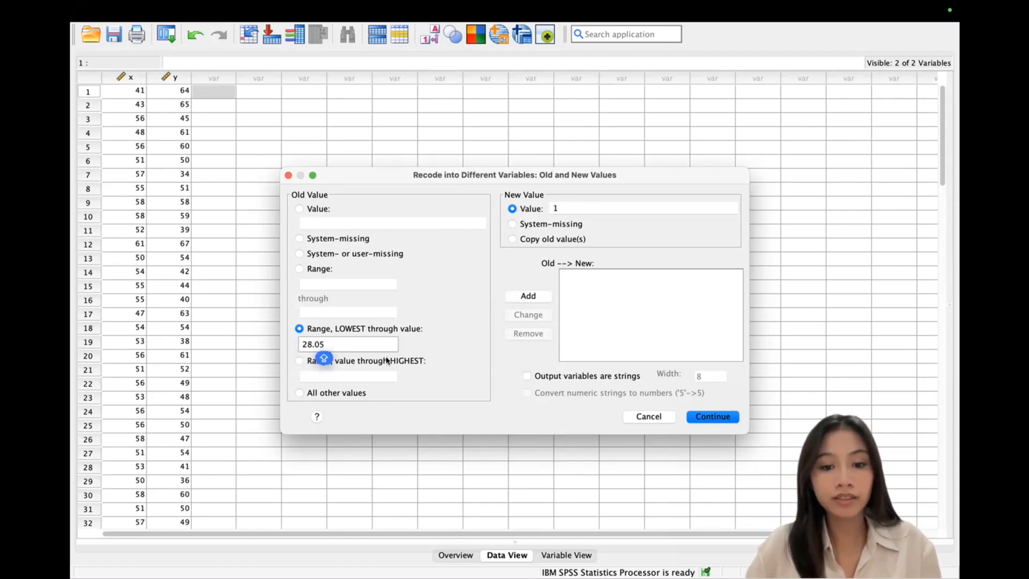
pyautogui.click(529, 296)
# Step: Add the range rule 28.05 thru 37.35 → 2
pyautogui.click(581, 207)
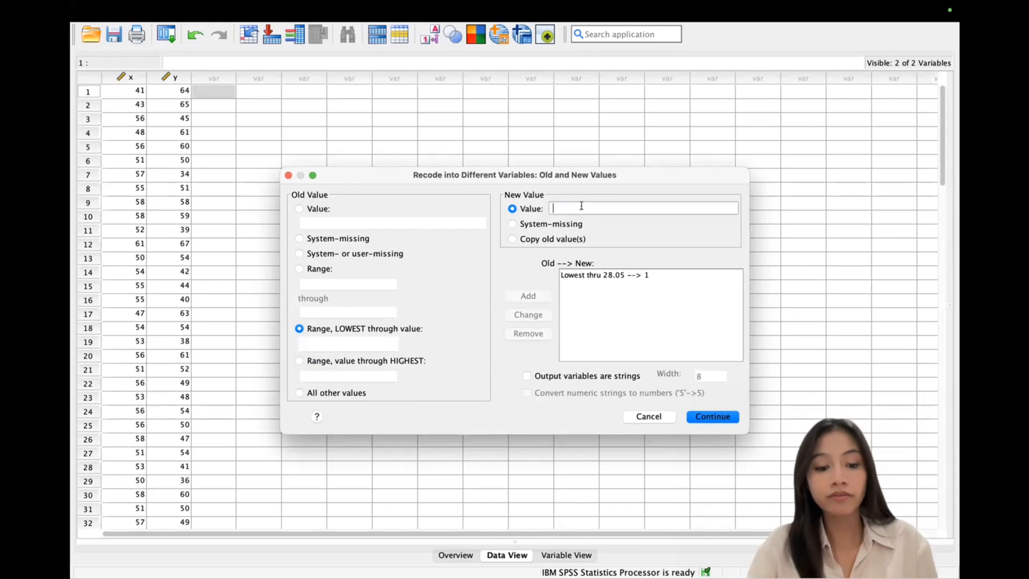
pyautogui.write('2')
pyautogui.click(301, 268)
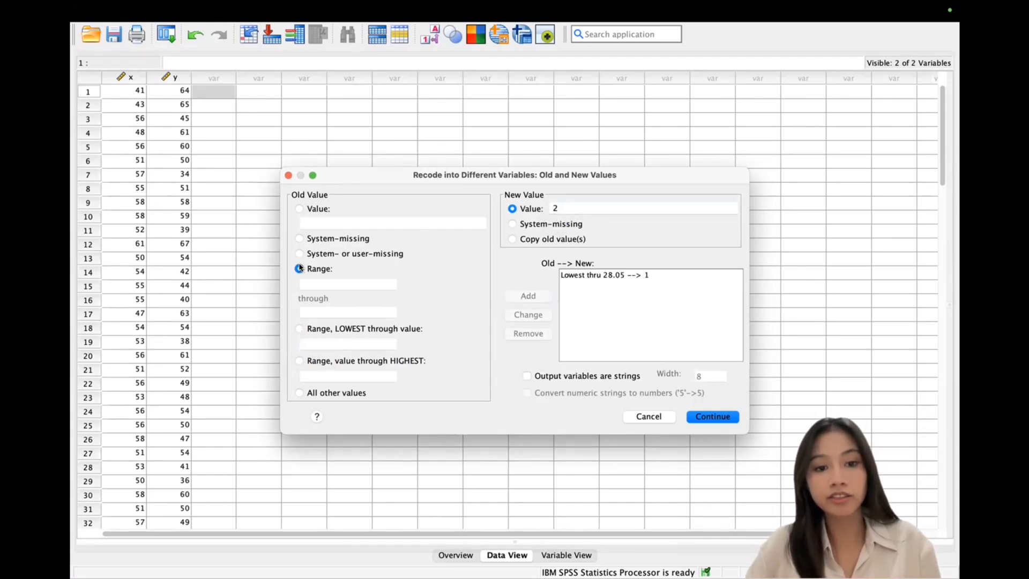
pyautogui.click(321, 286)
pyautogui.press('capslock')
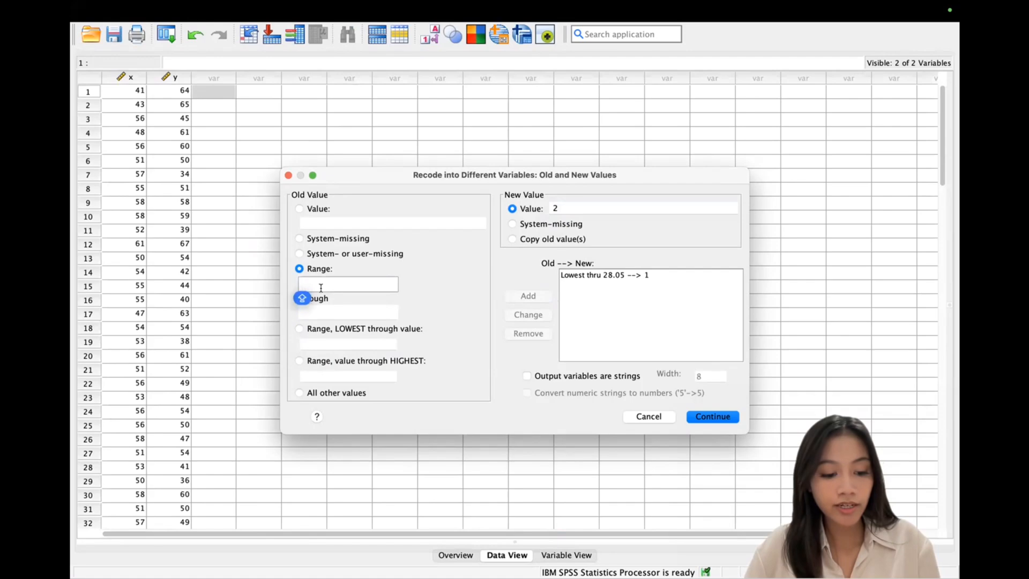
pyautogui.write('2')
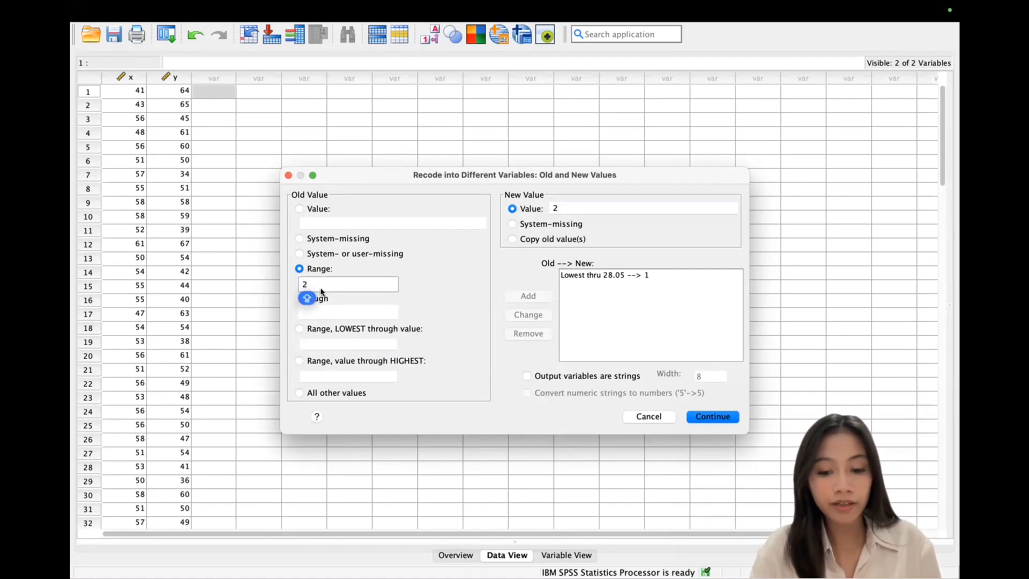
pyautogui.write('8.05')
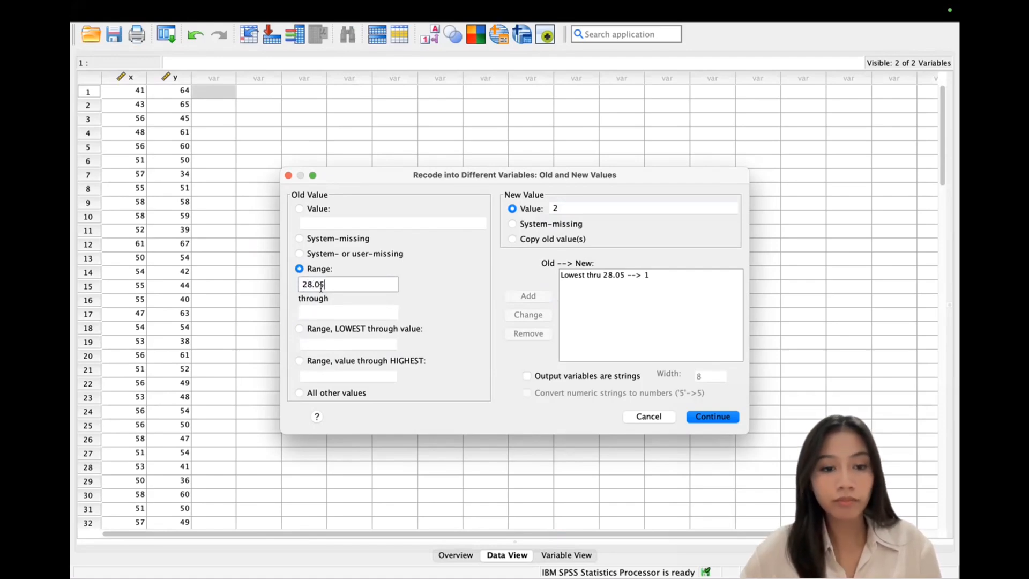
pyautogui.press('capslock')
pyautogui.click(337, 316)
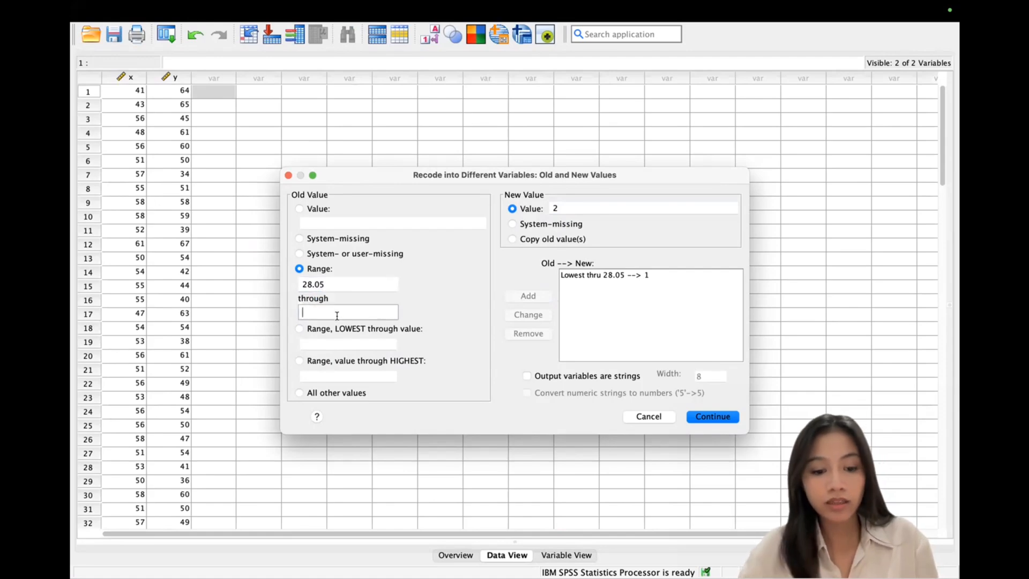
pyautogui.write('3')
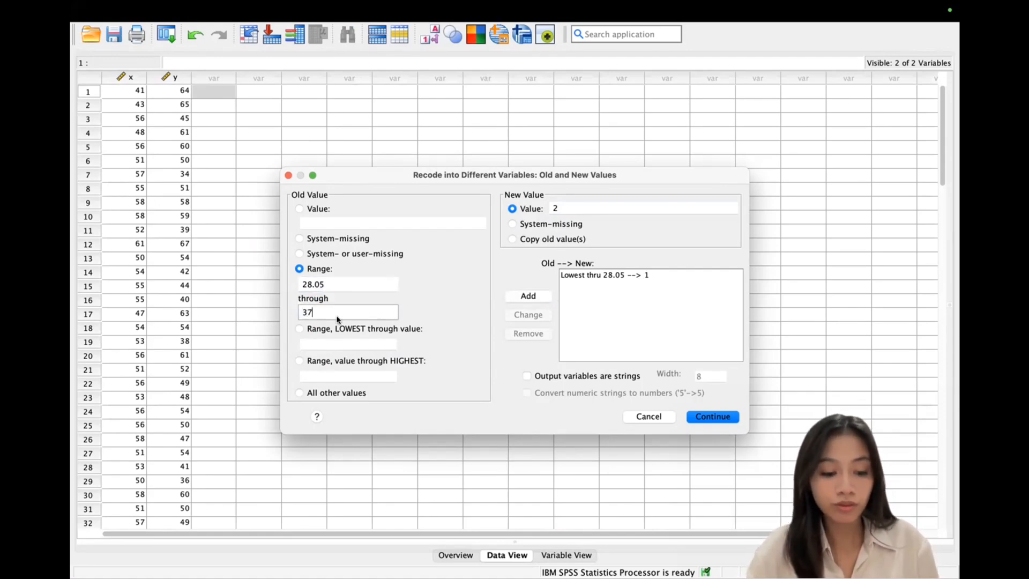
pyautogui.write('7')
pyautogui.press('capslock')
pyautogui.write('.35')
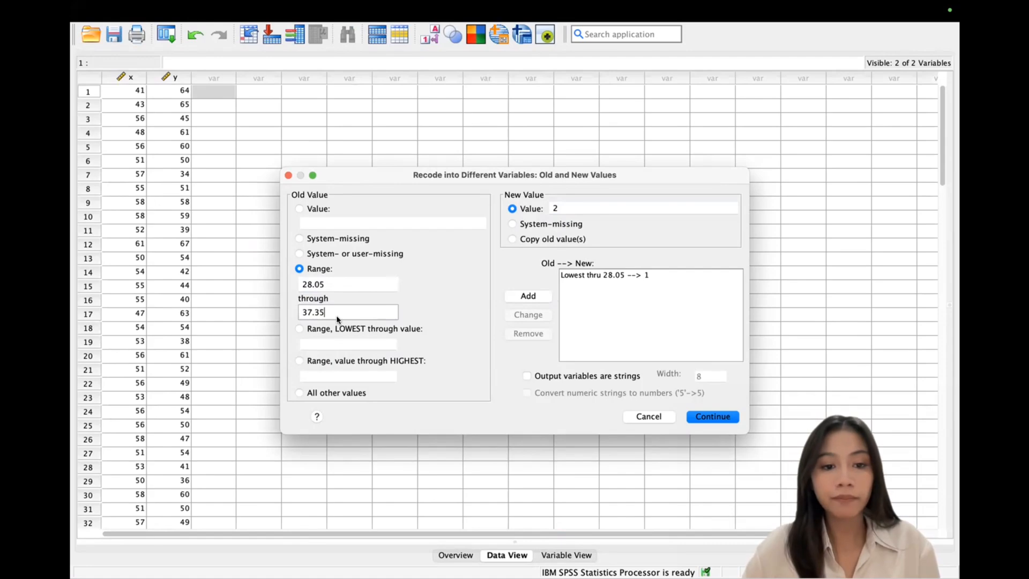
pyautogui.click(545, 296)
# Step: Add the range rule 37.75 thru 46.65 → 3
pyautogui.click(567, 207)
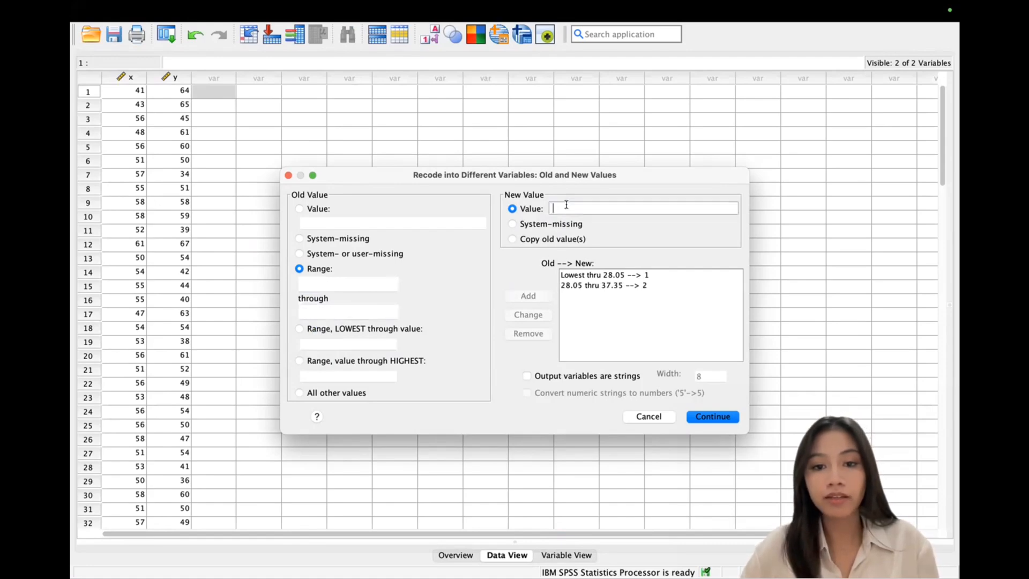
pyautogui.press('BackSpace')
pyautogui.write('3')
pyautogui.click(349, 281)
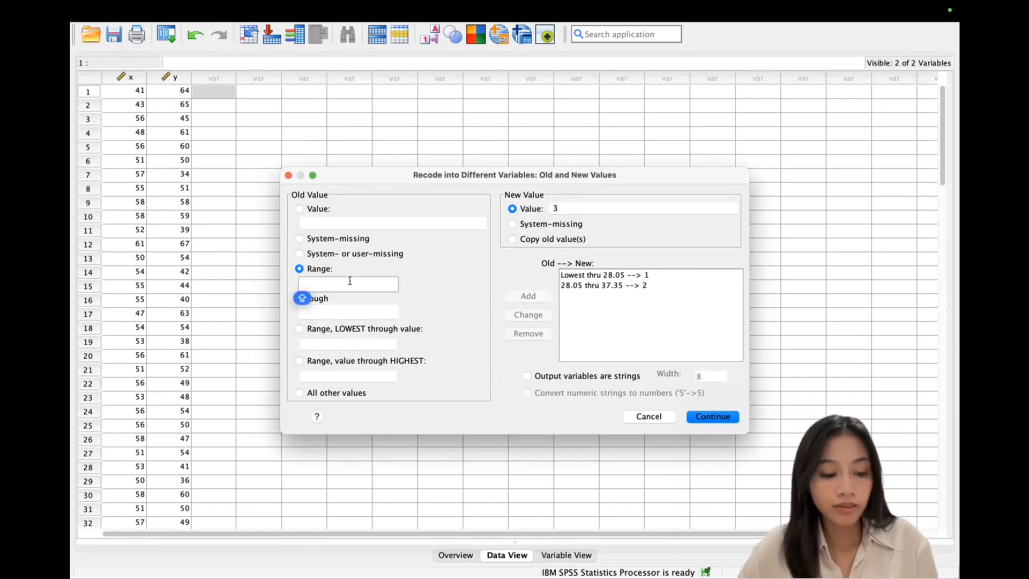
pyautogui.write('3')
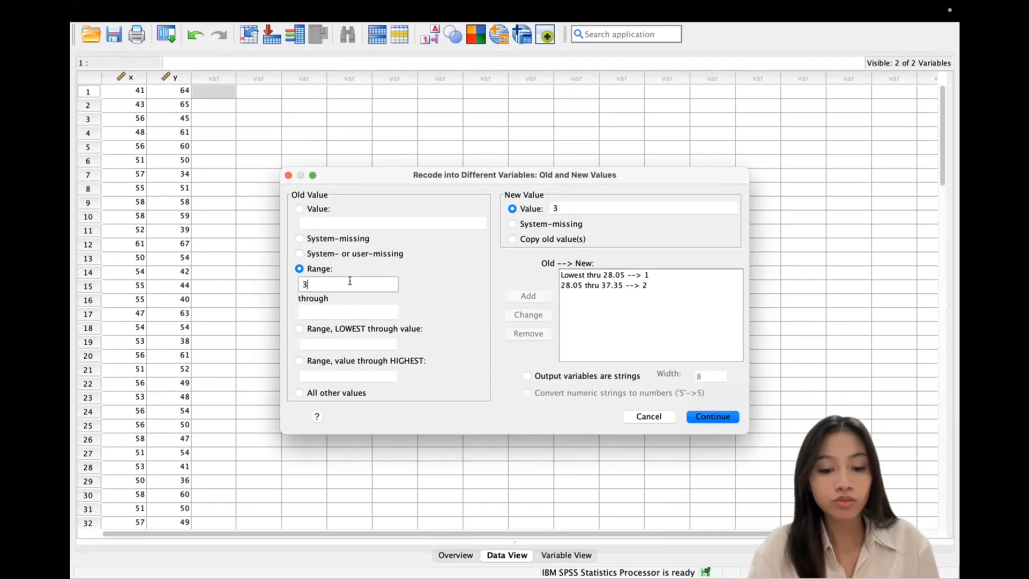
pyautogui.write('7.')
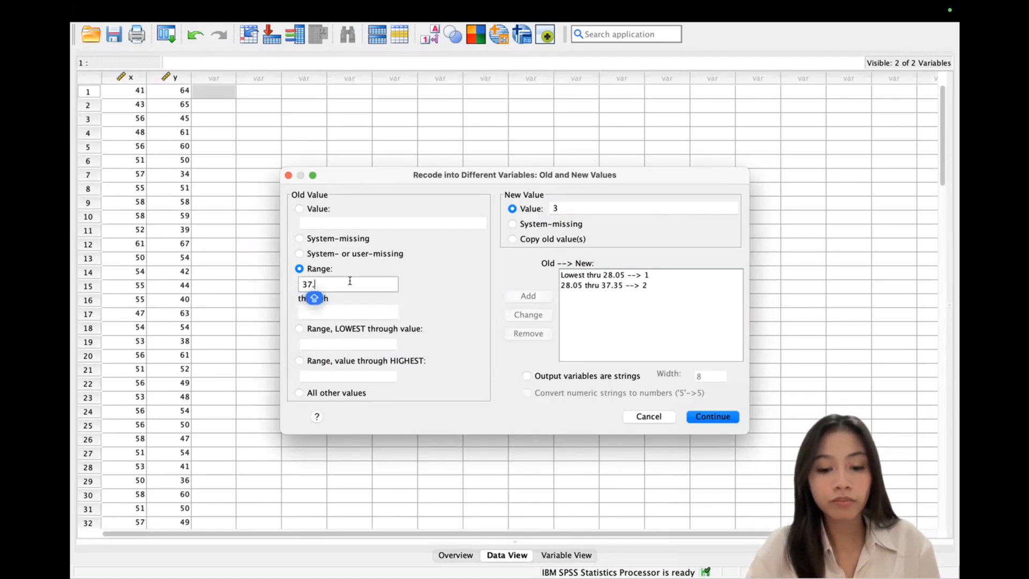
pyautogui.write('75')
pyautogui.click(358, 304)
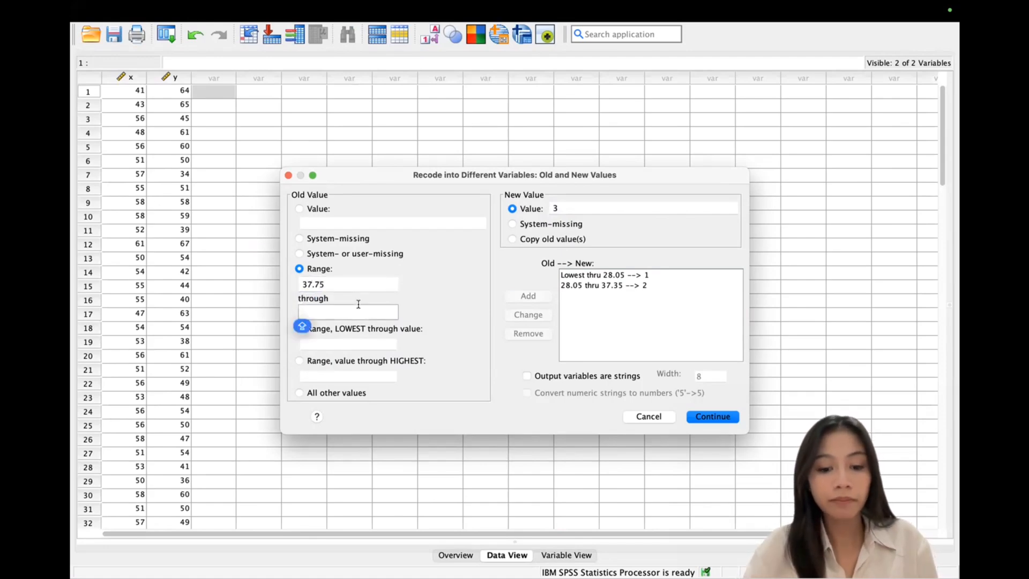
pyautogui.write('46.65')
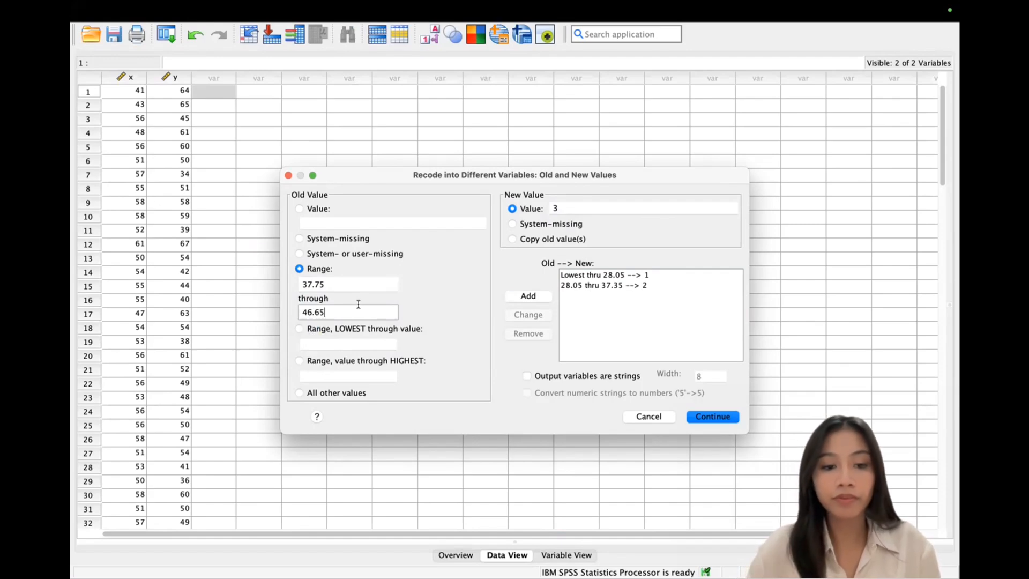
pyautogui.click(528, 296)
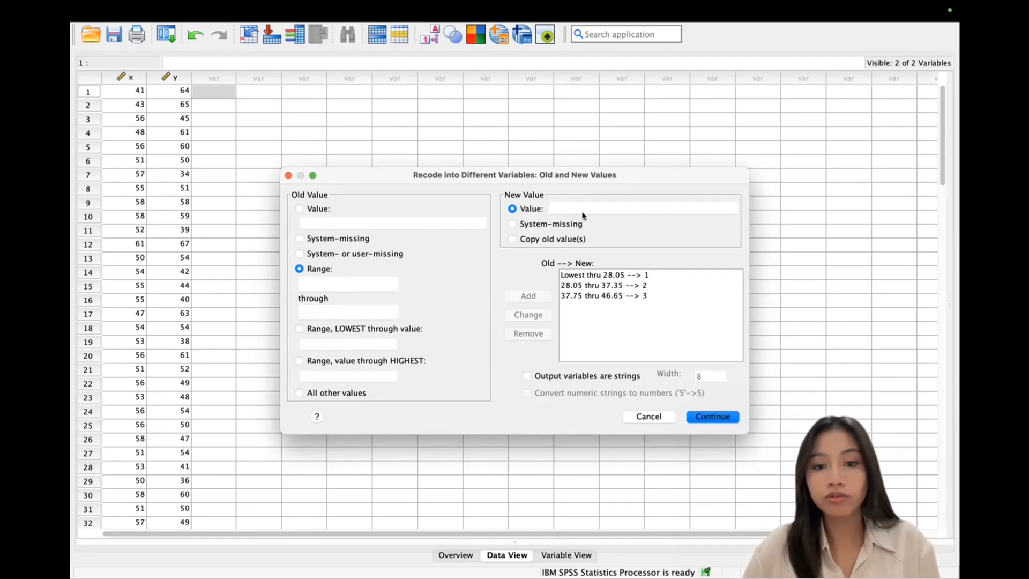
# Step: Add the range rule 46.65 thru 55.95 → 4
pyautogui.click(585, 208)
pyautogui.write('4')
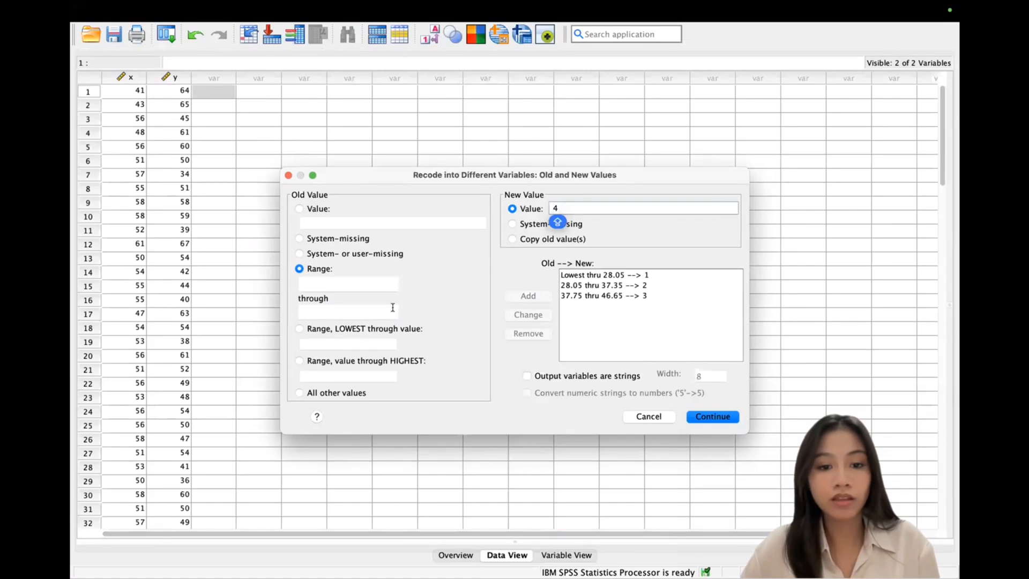
pyautogui.click(364, 286)
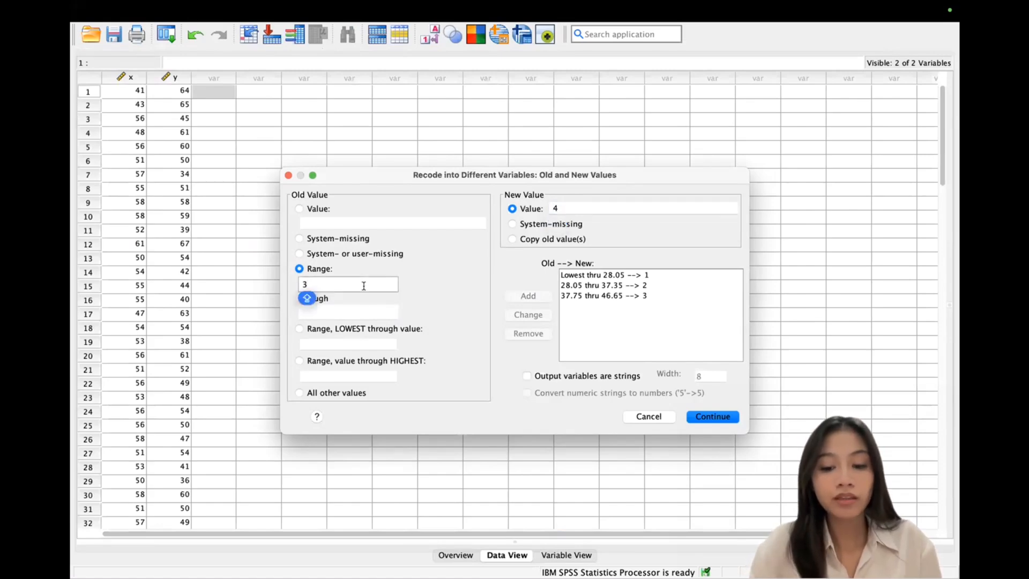
pyautogui.click(373, 311)
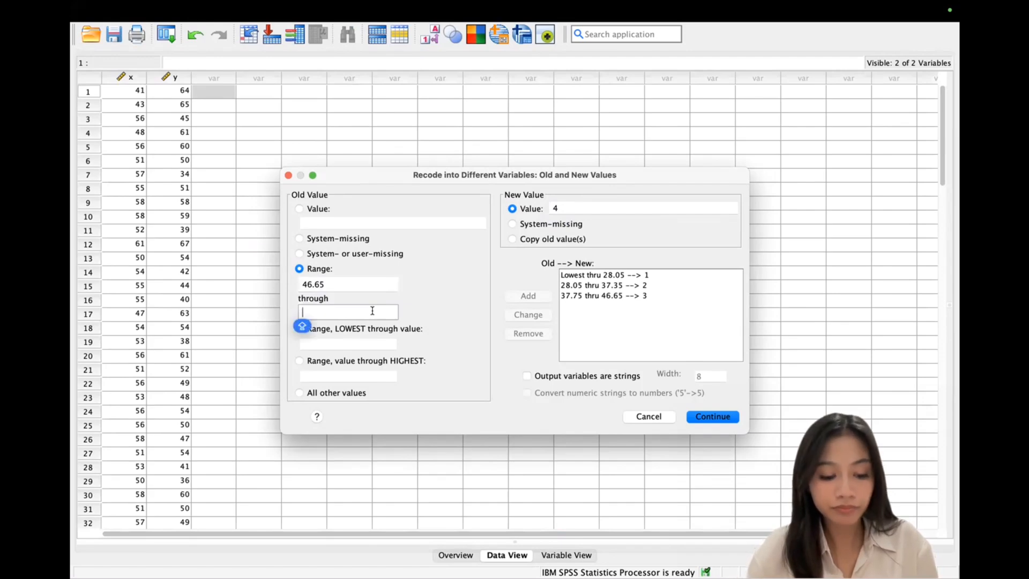
pyautogui.write('55.95')
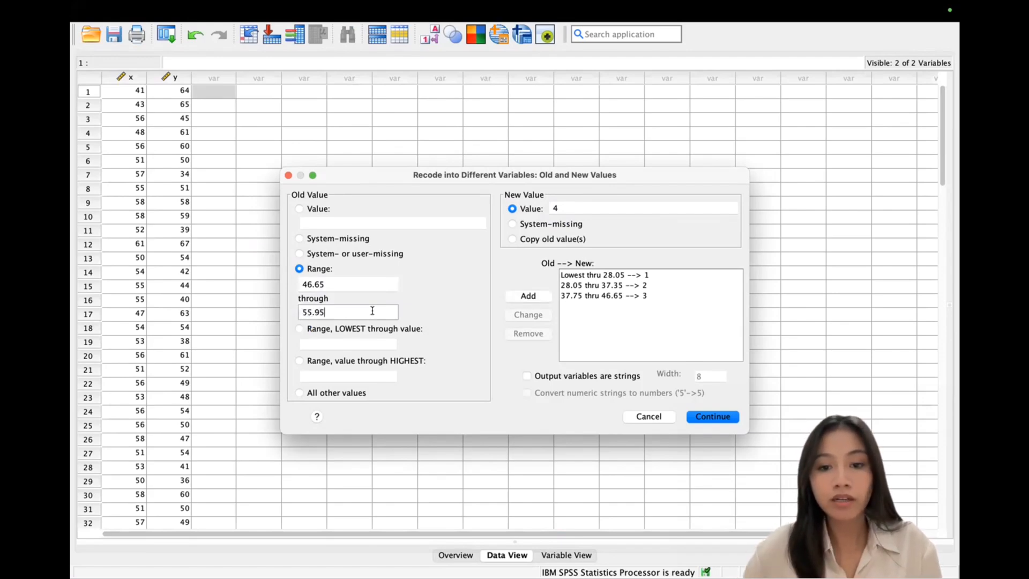
pyautogui.click(528, 296)
# Step: Add 55.95 thru Highest → 5 and confirm the RESILIENSI rules with Continue
pyautogui.click(568, 209)
pyautogui.write('5')
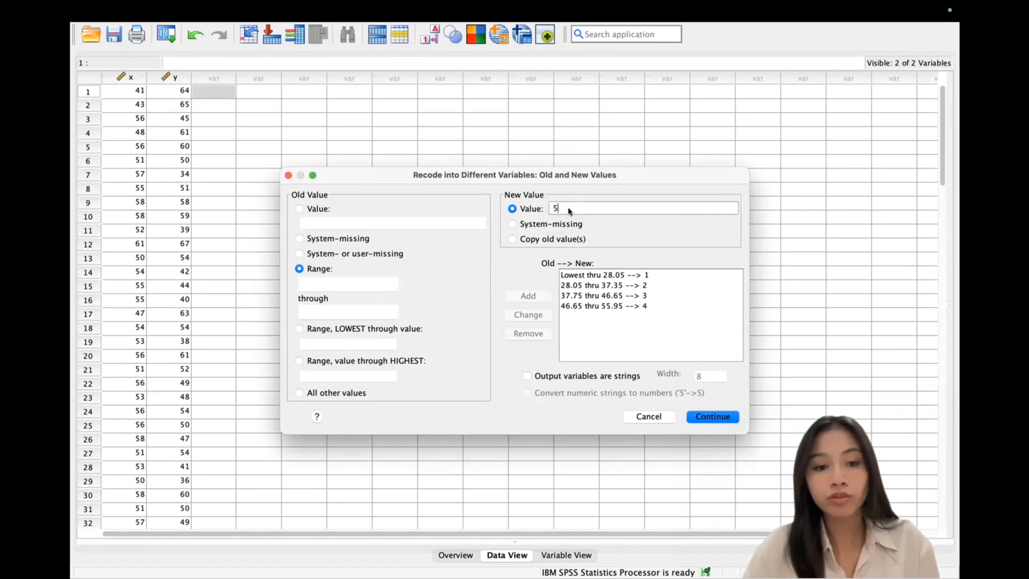
pyautogui.click(299, 361)
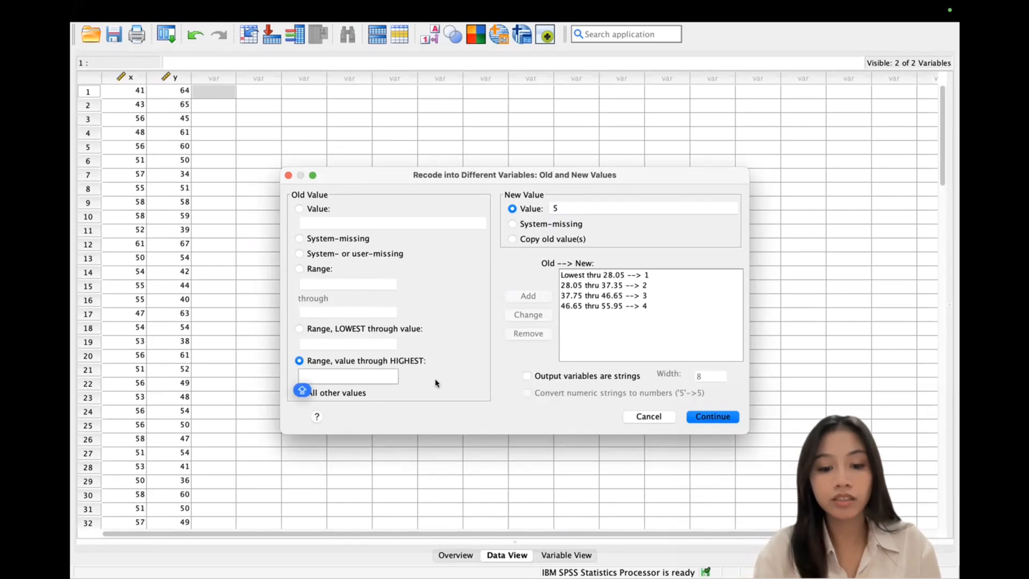
pyautogui.write('55.95')
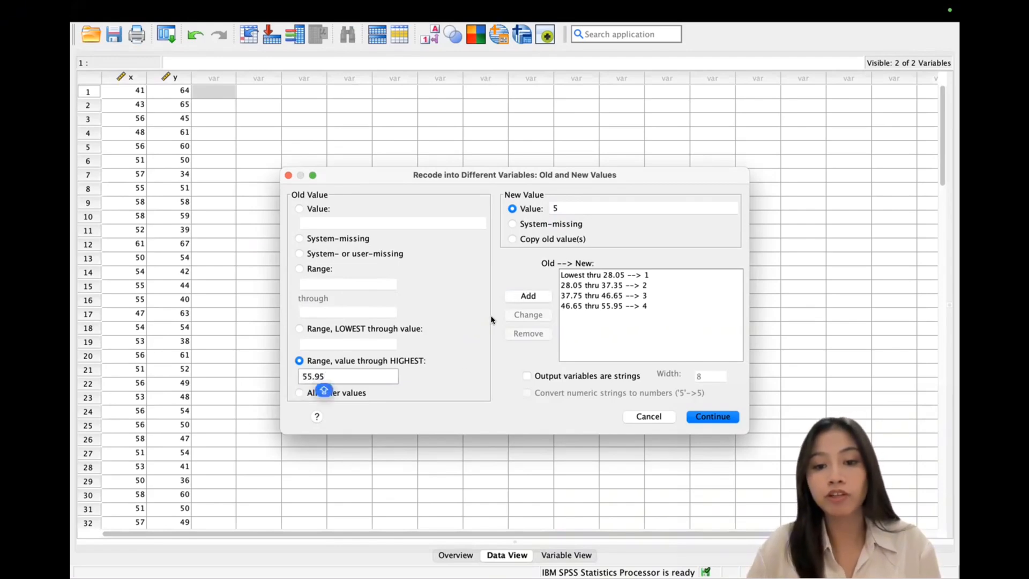
pyautogui.click(518, 296)
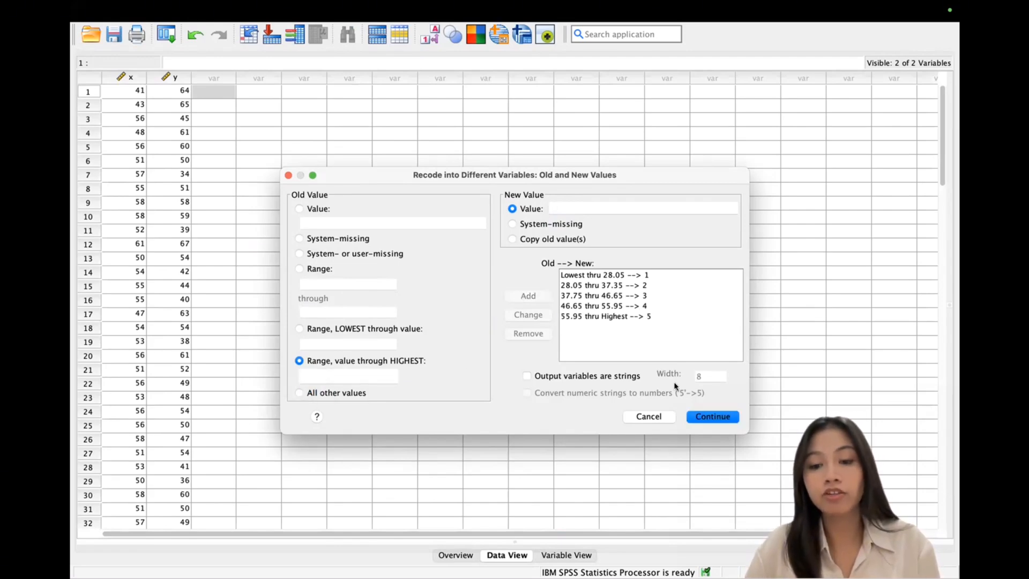
pyautogui.click(710, 415)
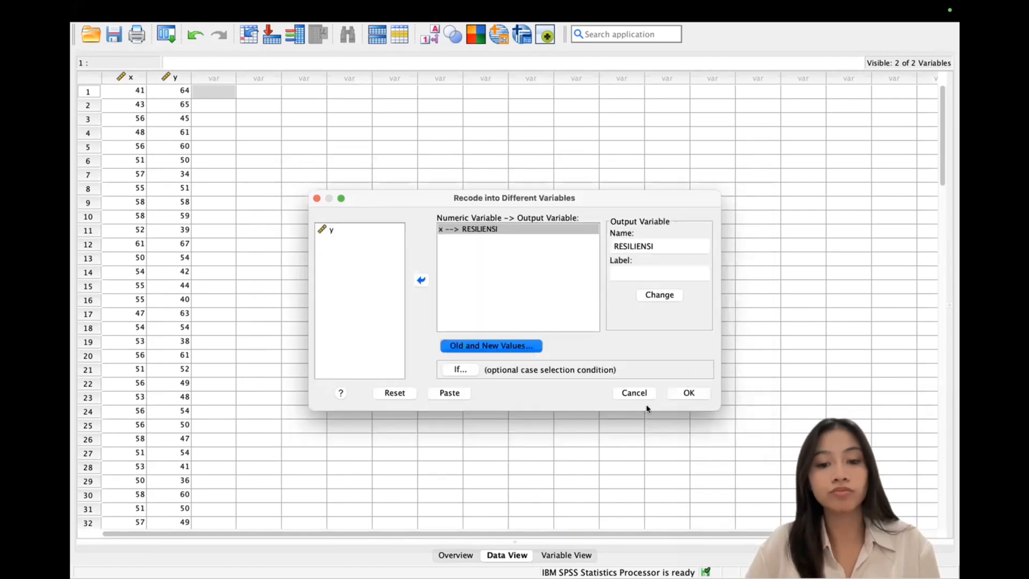
# Step: Add y to the recode list and name its output variable PIU
pyautogui.click(339, 230)
pyautogui.click(421, 280)
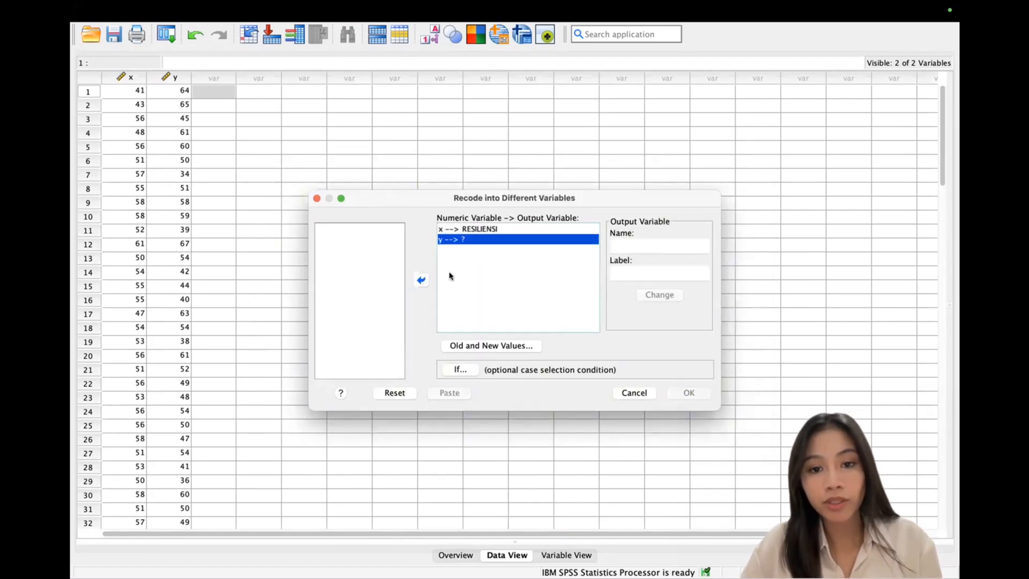
pyautogui.click(668, 240)
pyautogui.write('PIU')
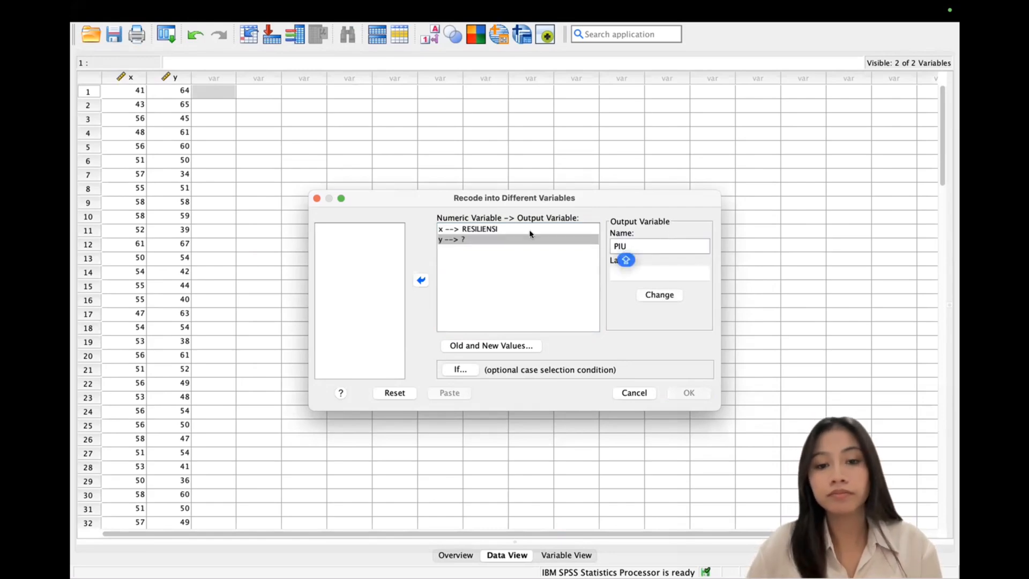
pyautogui.click(669, 295)
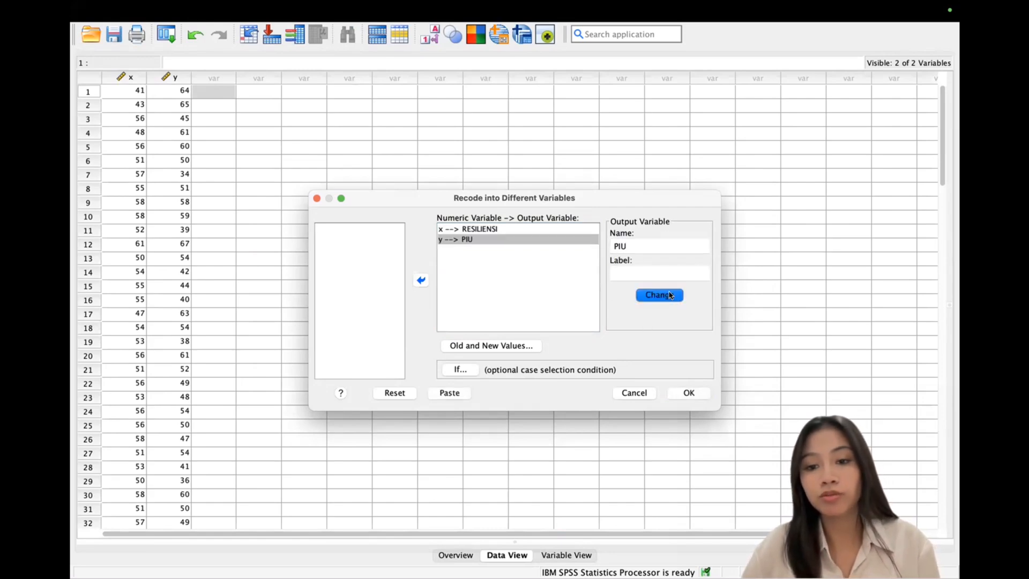
# Step: In PIU's Old and New Values, add the rule Lowest thru 30 → 1
pyautogui.click(505, 345)
pyautogui.click(577, 204)
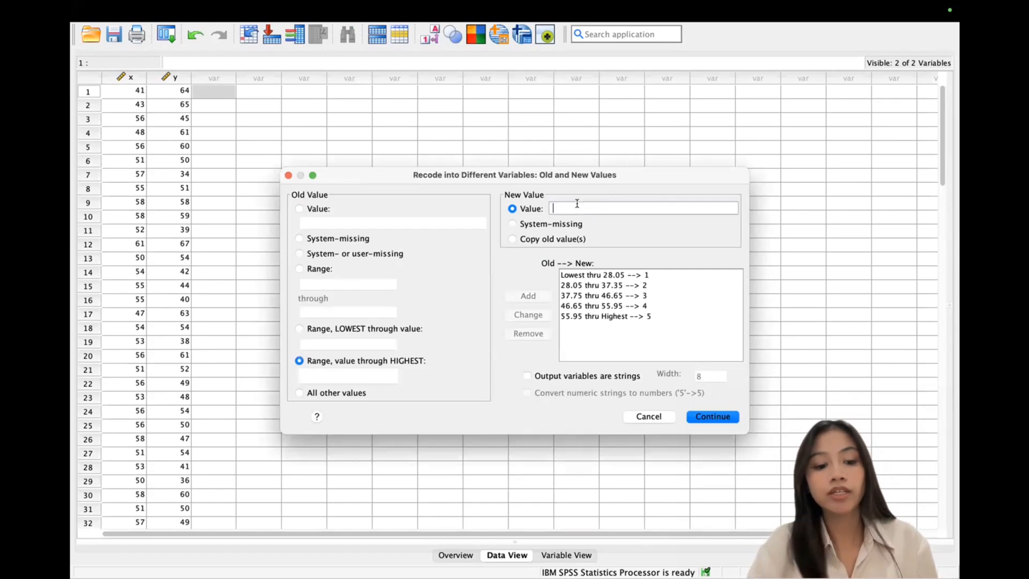
pyautogui.press('capslock')
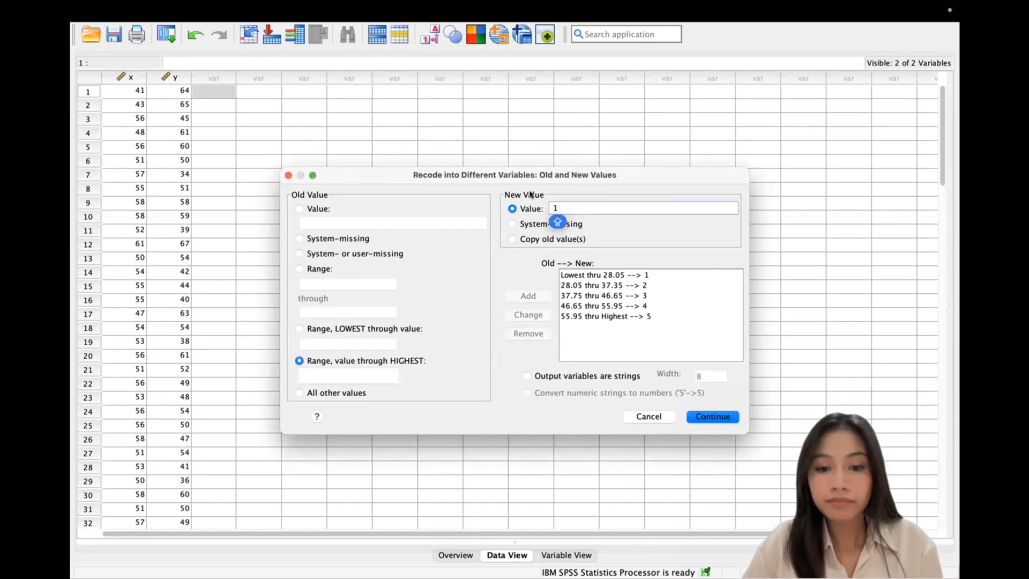
pyautogui.click(301, 329)
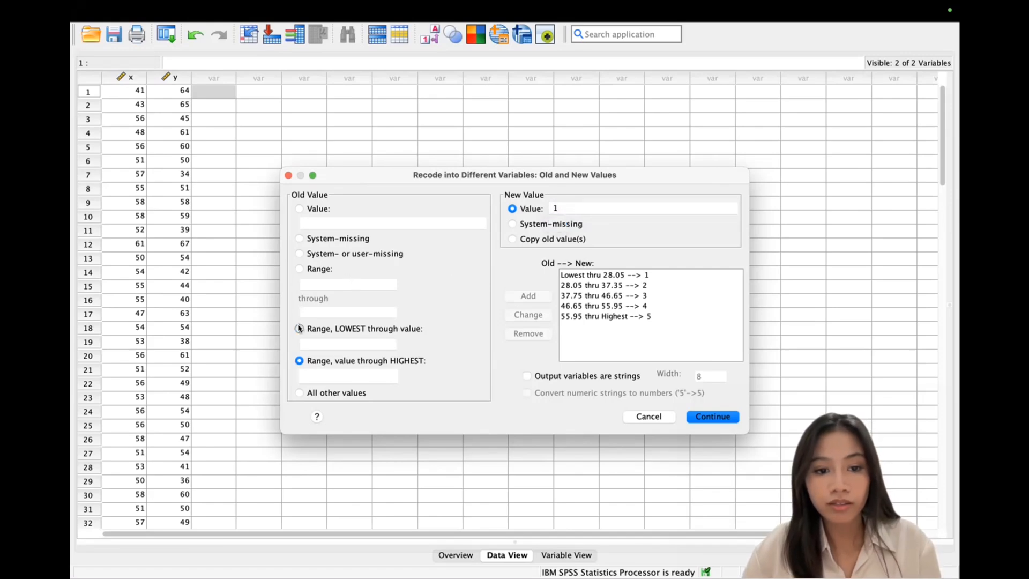
pyautogui.click(330, 345)
pyautogui.write('30')
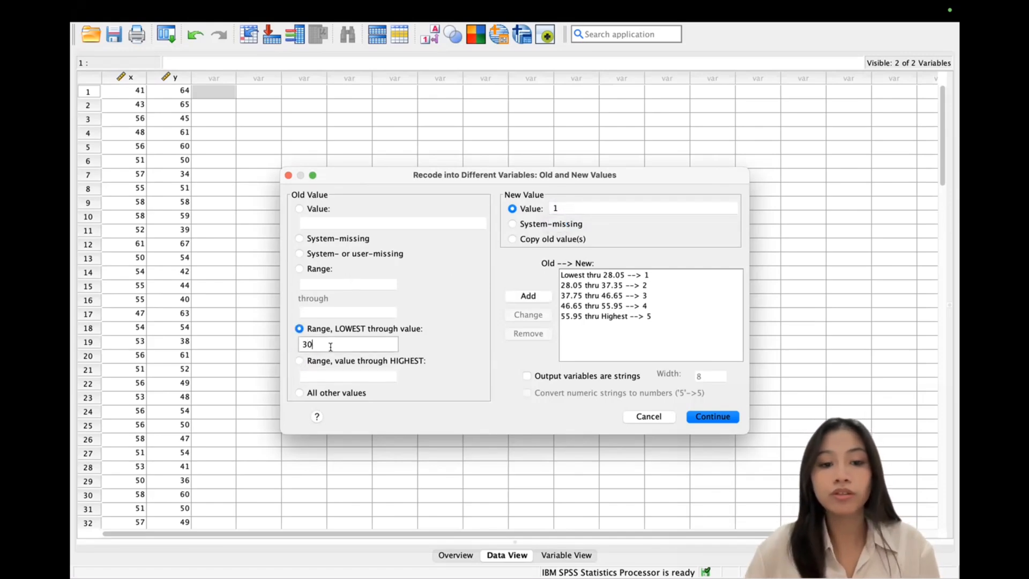
pyautogui.click(528, 296)
# Step: Add the range rule 30 thru 40 → 2
pyautogui.click(570, 208)
pyautogui.press('BackSpace')
pyautogui.write('2')
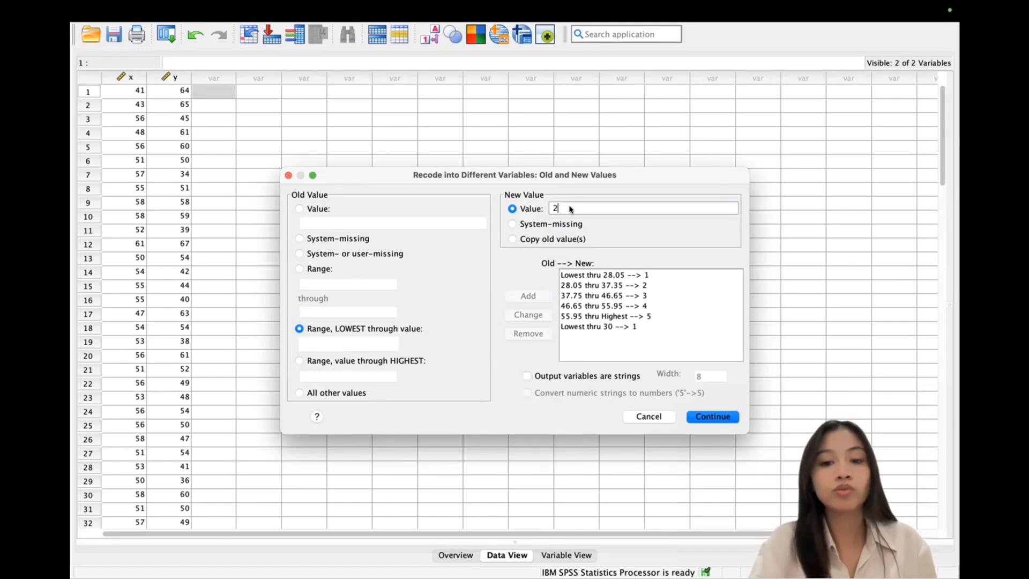
pyautogui.click(299, 268)
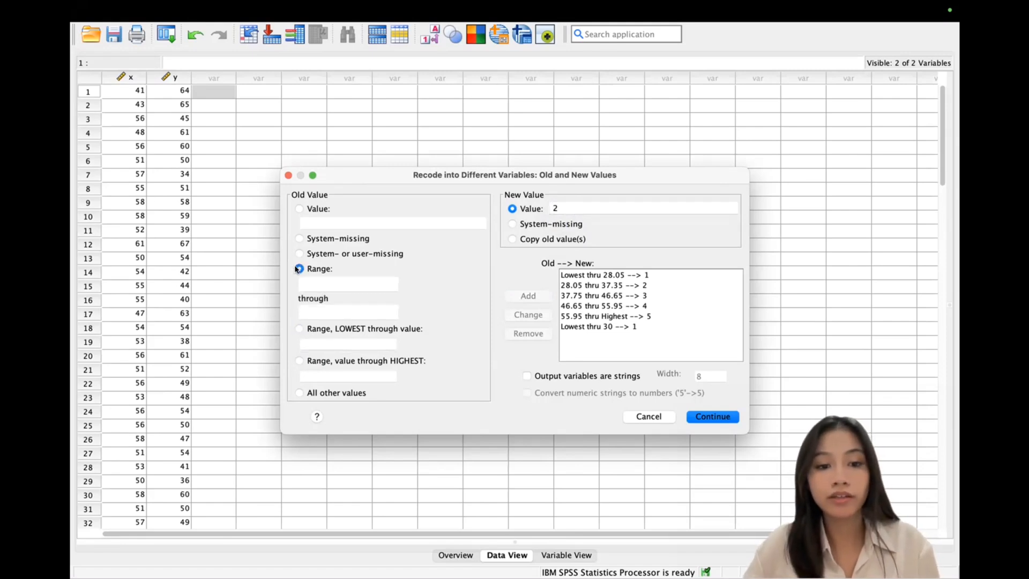
pyautogui.click(325, 282)
pyautogui.write('30')
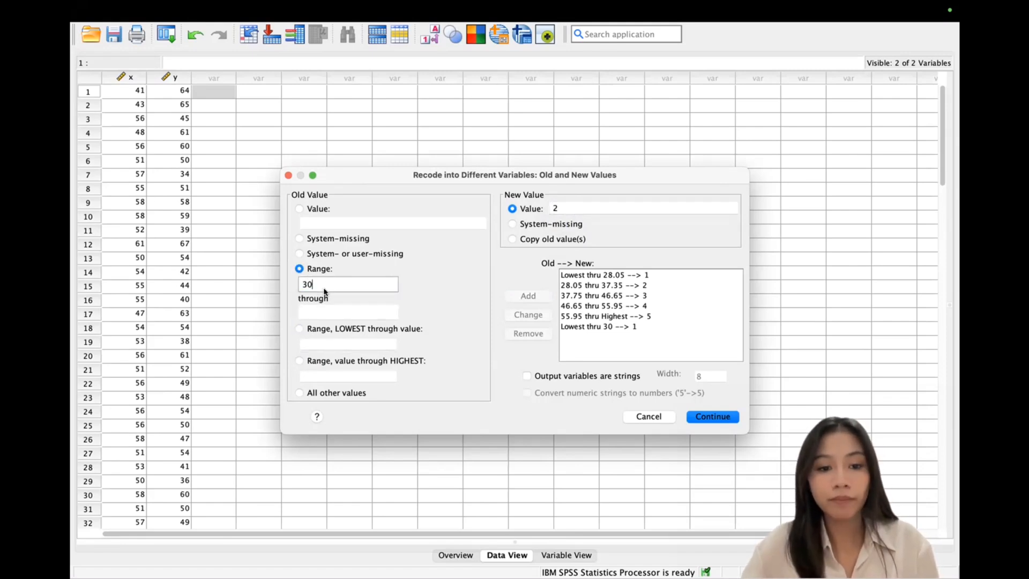
pyautogui.click(322, 311)
pyautogui.write('40')
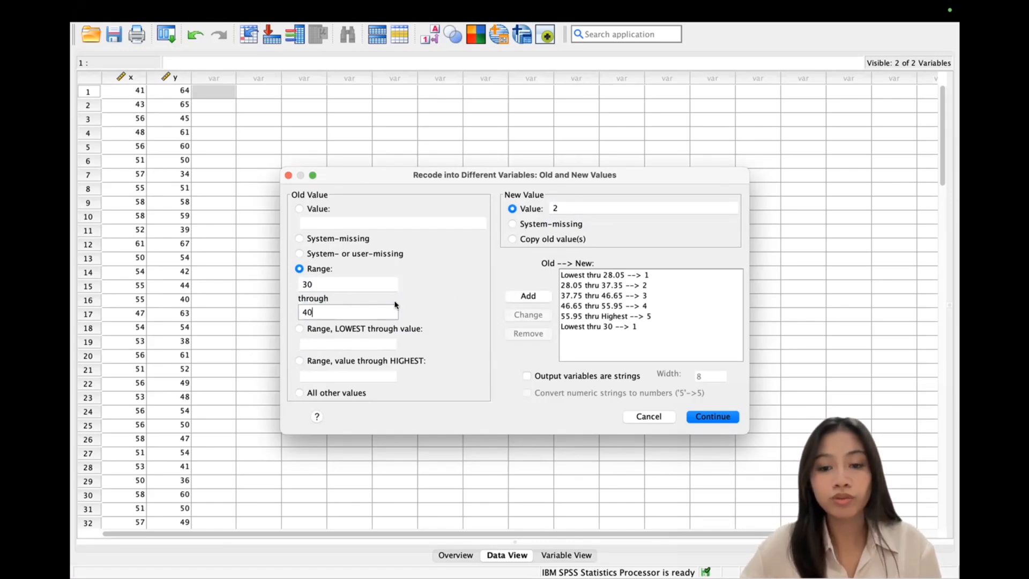
pyautogui.click(528, 296)
# Step: Add the range rule 40 thru 50 → 3
pyautogui.click(577, 207)
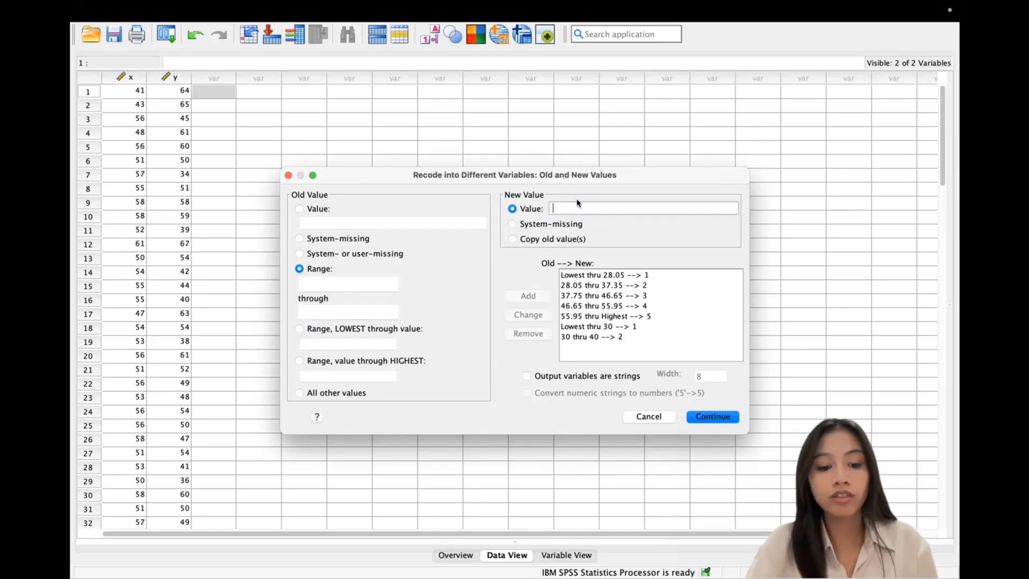
pyautogui.write('3')
pyautogui.click(340, 281)
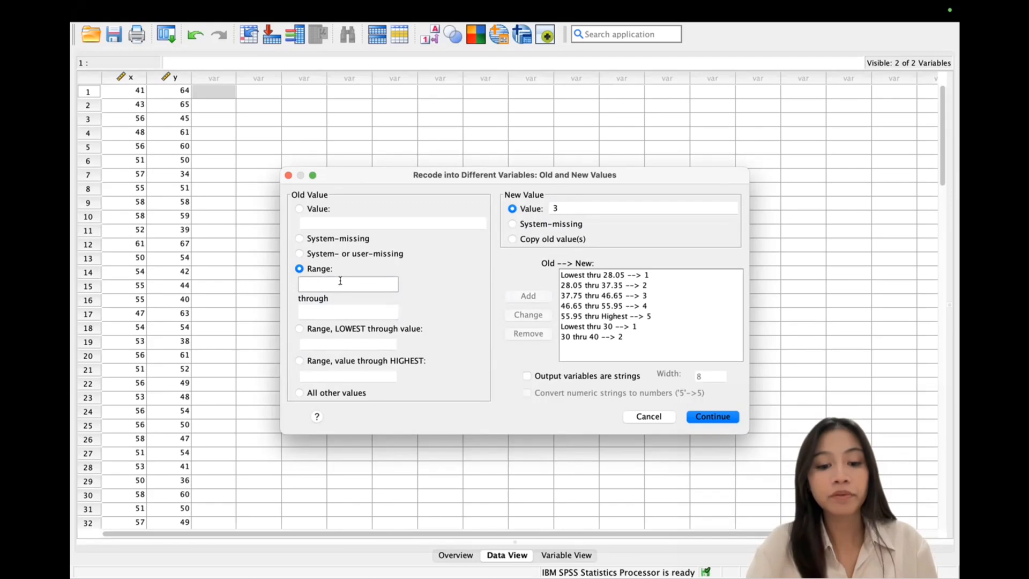
pyautogui.write('40')
pyautogui.click(340, 311)
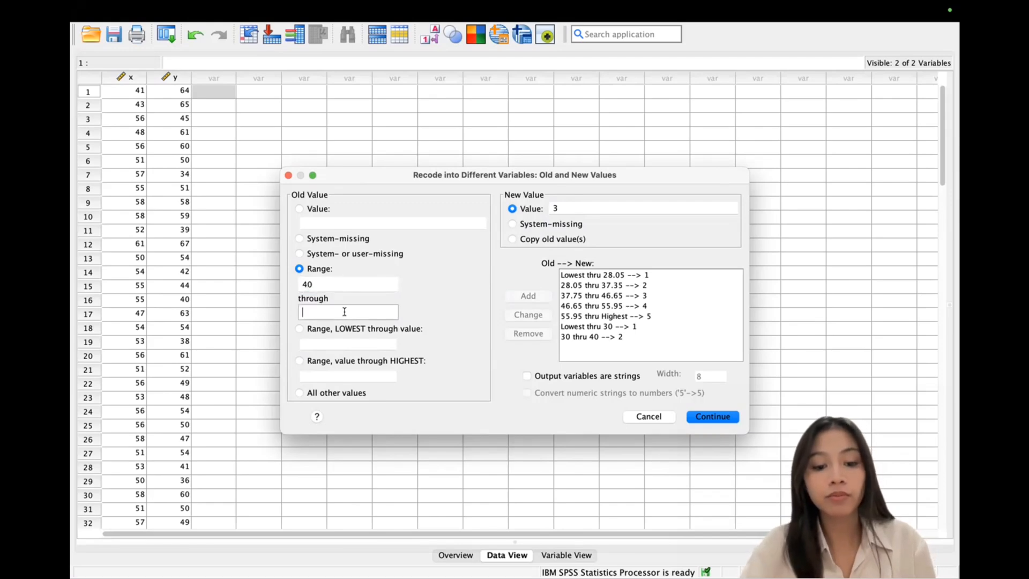
pyautogui.write('50')
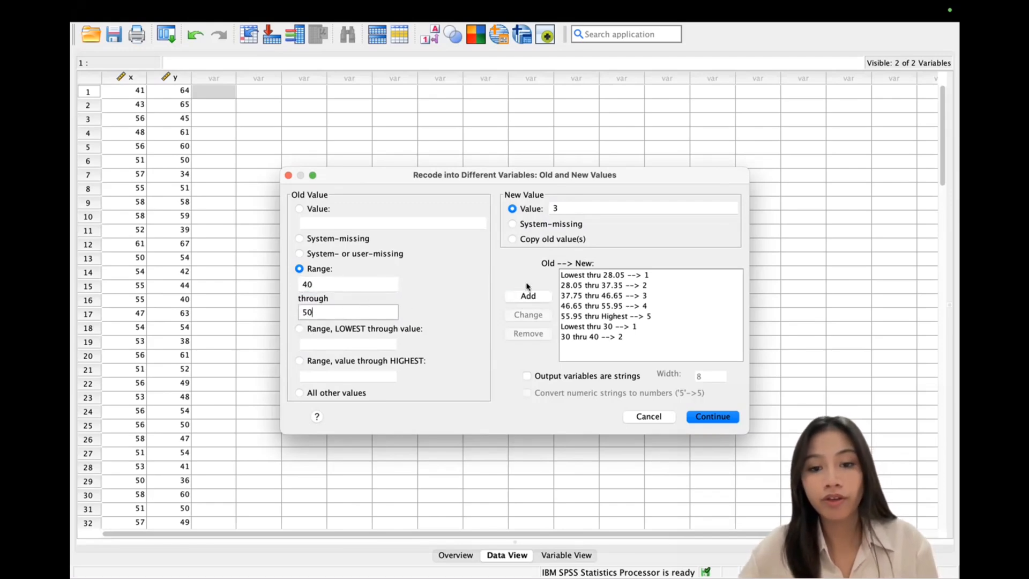
pyautogui.click(528, 296)
# Step: Add the range rule 50 thru 60 → 4, correcting a mistyped 5
pyautogui.click(579, 207)
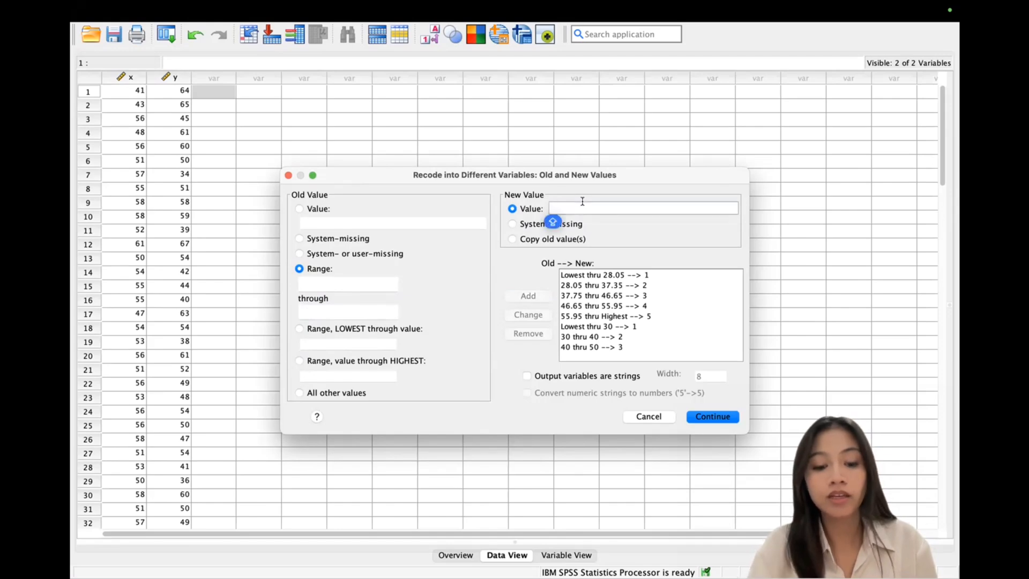
pyautogui.write('5')
pyautogui.press('BackSpace')
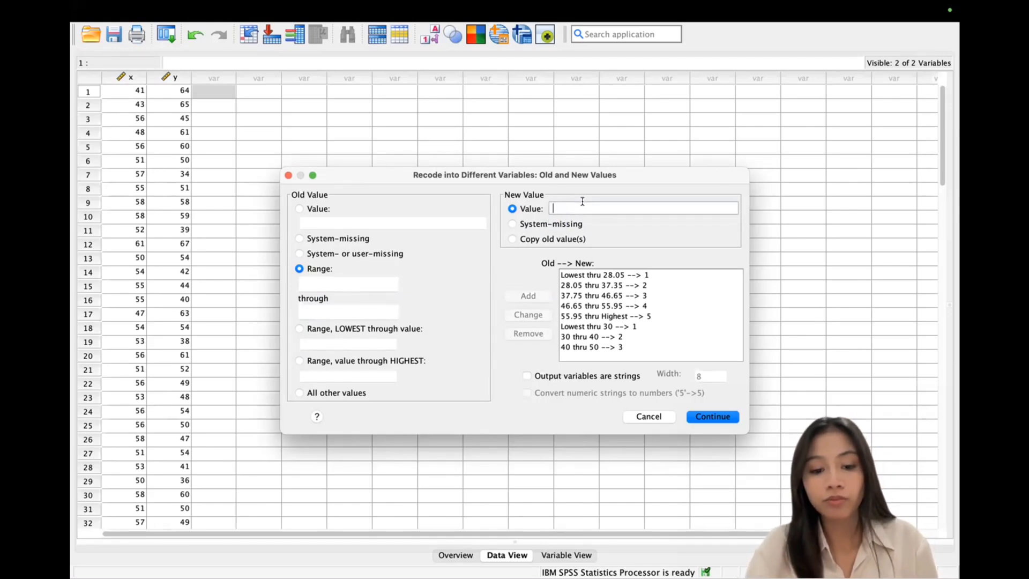
pyautogui.write('4')
pyautogui.click(357, 283)
pyautogui.write('5')
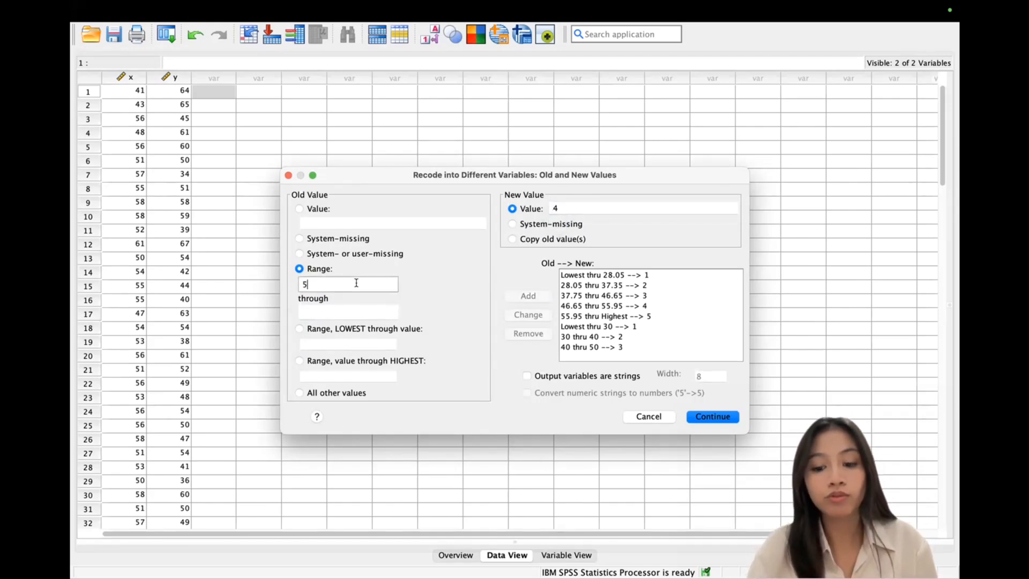
pyautogui.write('0')
pyautogui.click(369, 307)
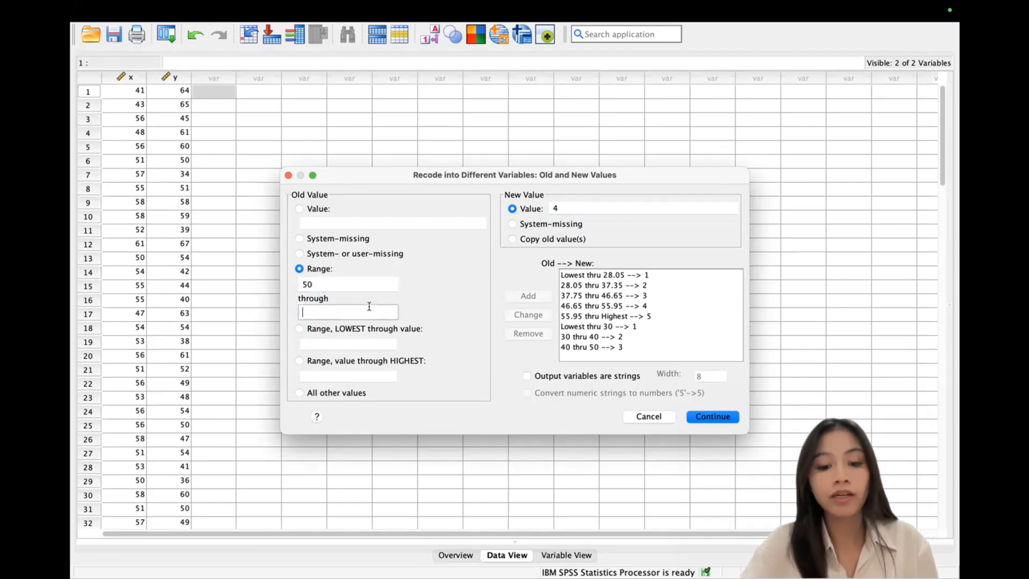
pyautogui.write('60')
pyautogui.click(528, 296)
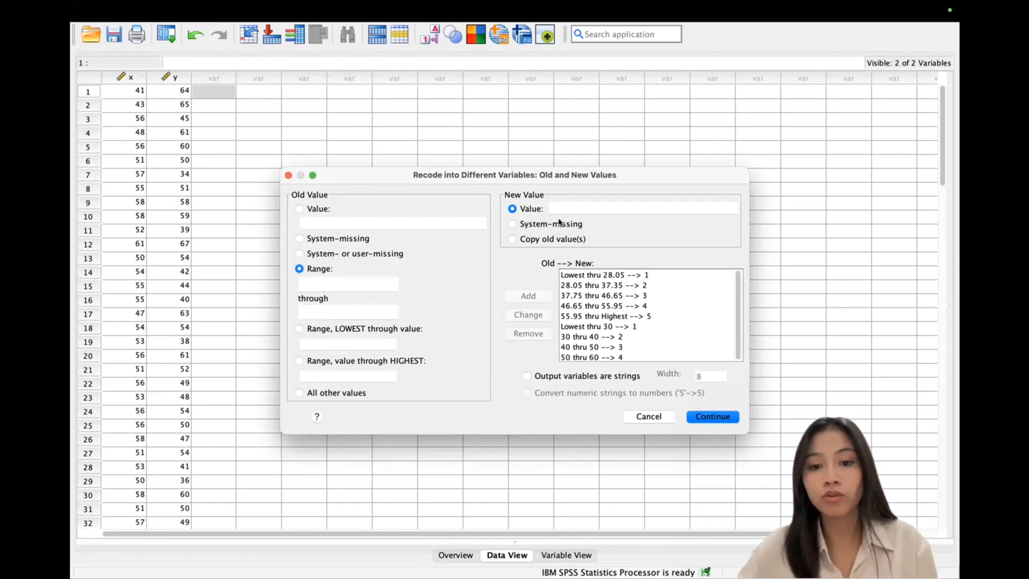
# Step: Set up the 60 thru Highest → 5 rule and confirm the PIU rules with Continue
pyautogui.click(567, 207)
pyautogui.write('5')
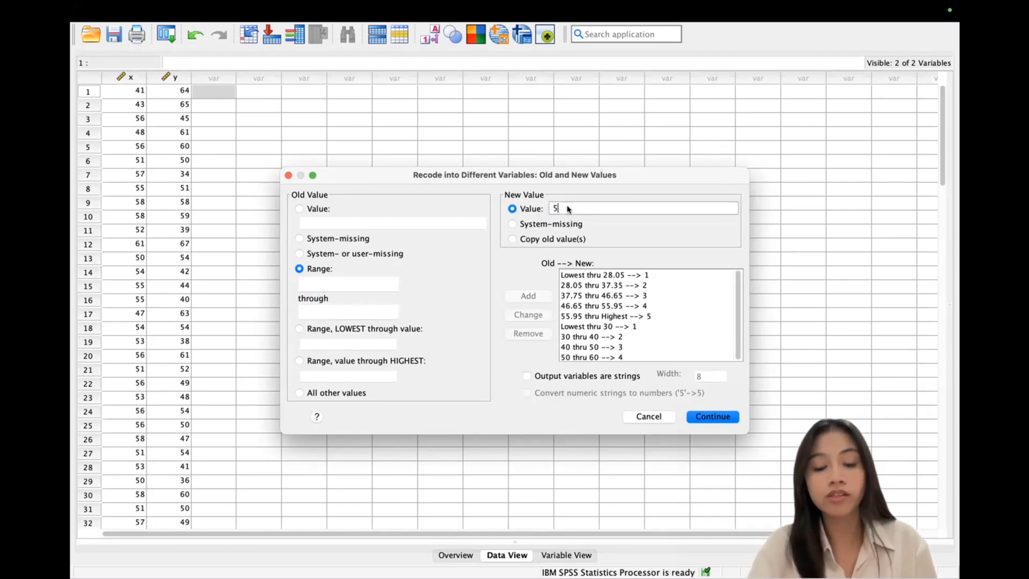
pyautogui.click(300, 362)
pyautogui.click(321, 377)
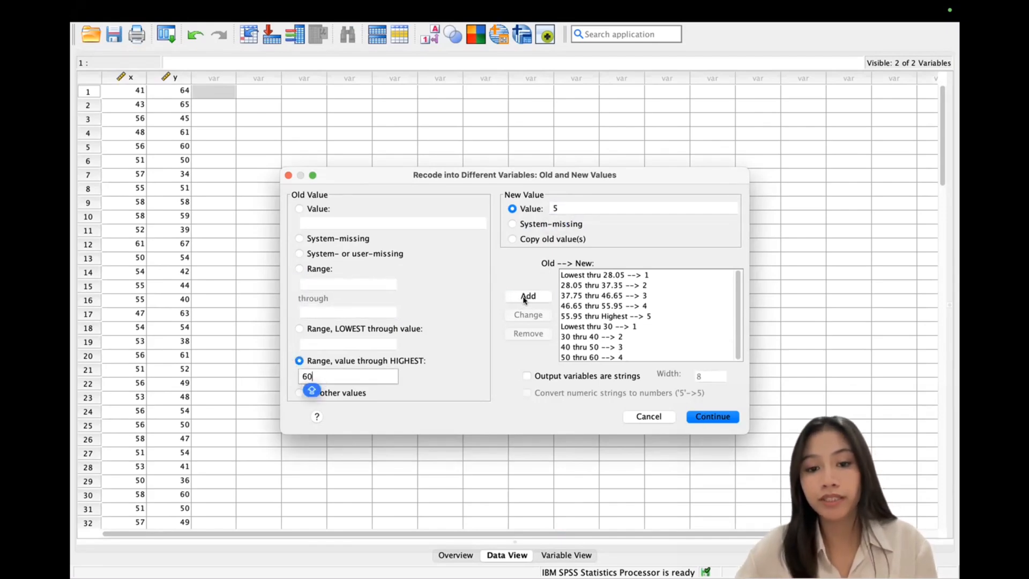
pyautogui.click(718, 419)
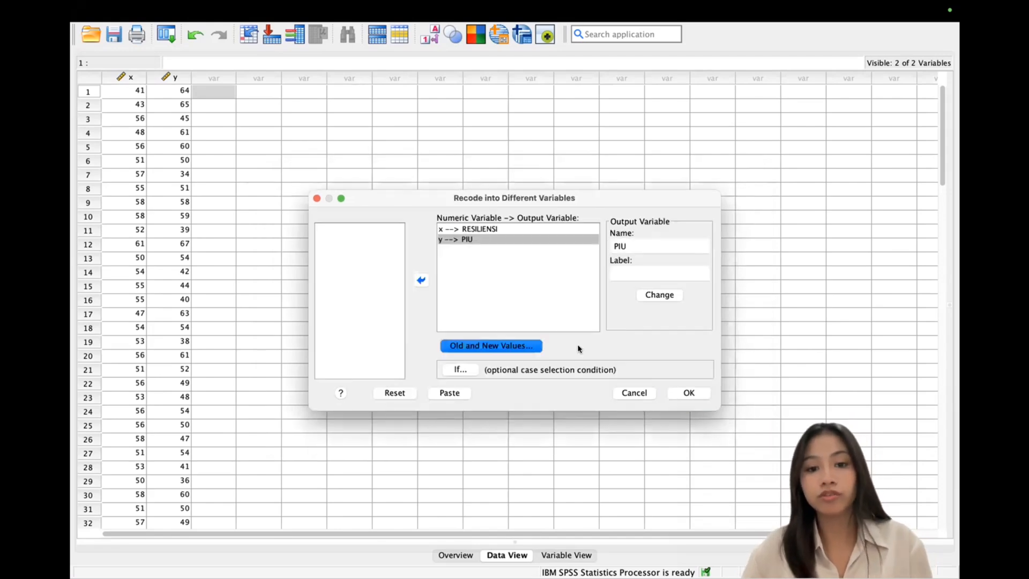
# Step: Run the recode, then set RESILIENSI to 0 decimals in Variable View
pyautogui.click(690, 393)
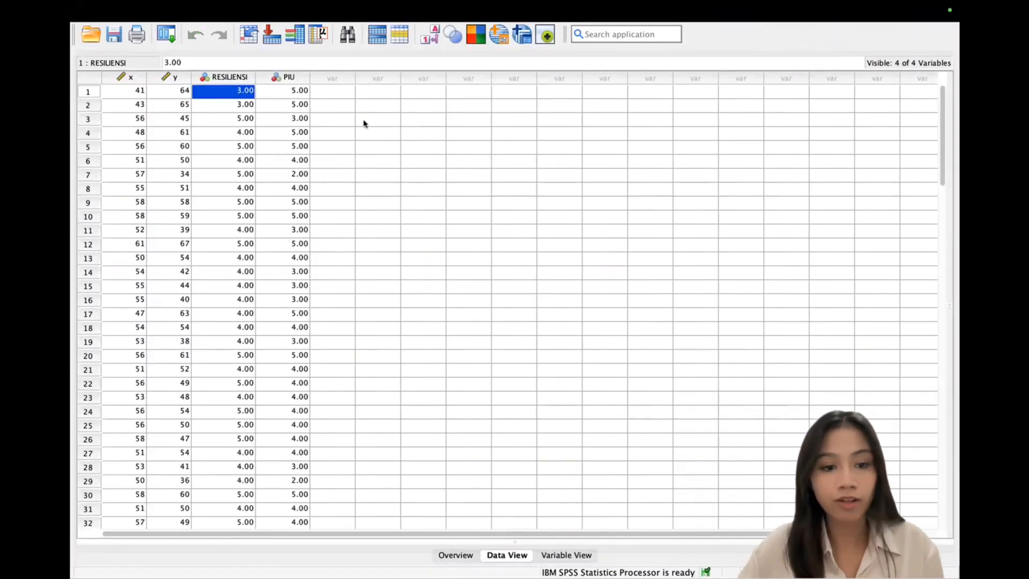
pyautogui.click(567, 554)
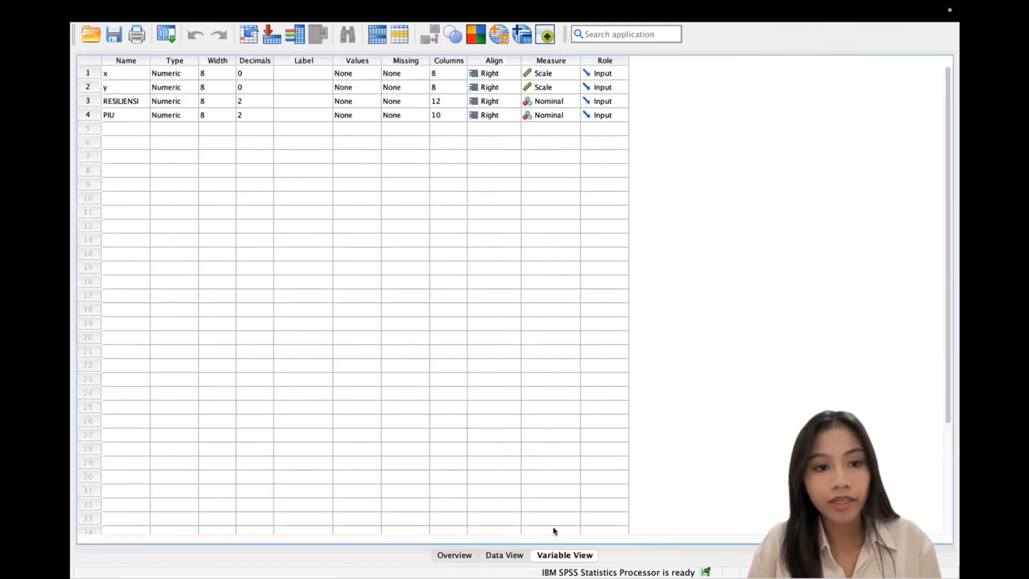
pyautogui.click(246, 102)
pyautogui.press('BackSpace')
pyautogui.write('0')
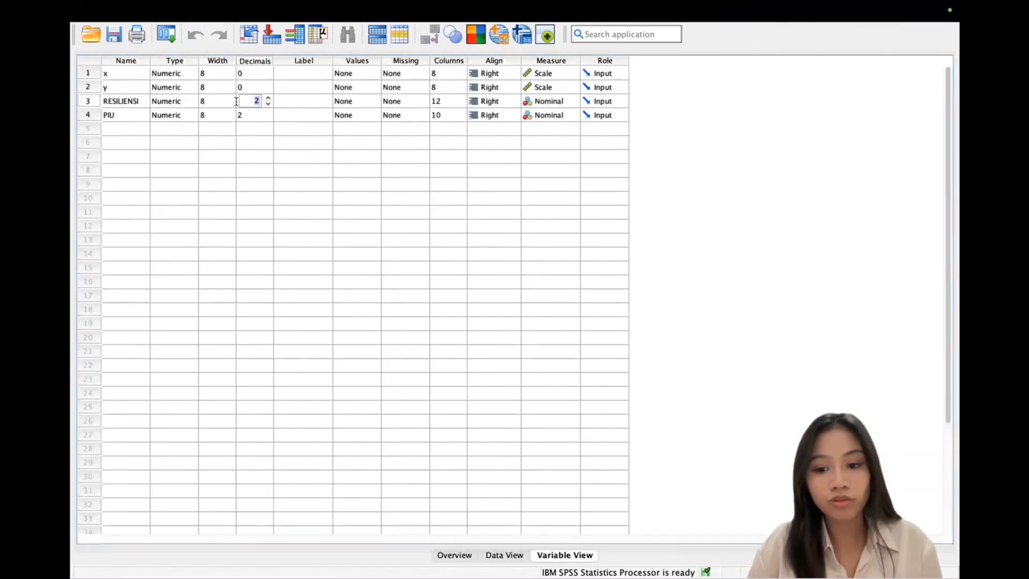
pyautogui.click(249, 114)
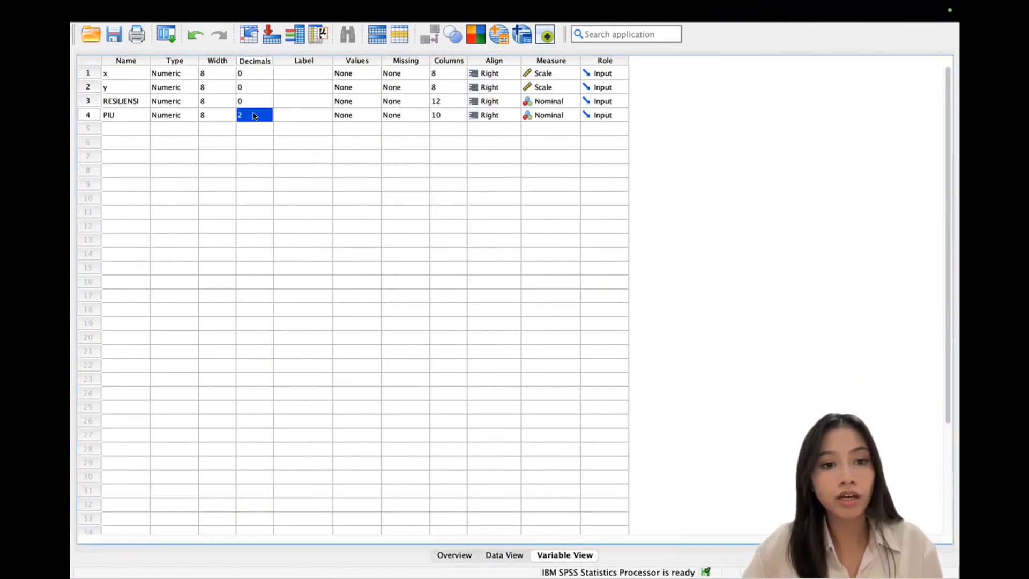
# Step: Set PIU to 0 decimals as well
pyautogui.click(254, 117)
pyautogui.press('BackSpace')
pyautogui.write('0')
pyautogui.click(395, 194)
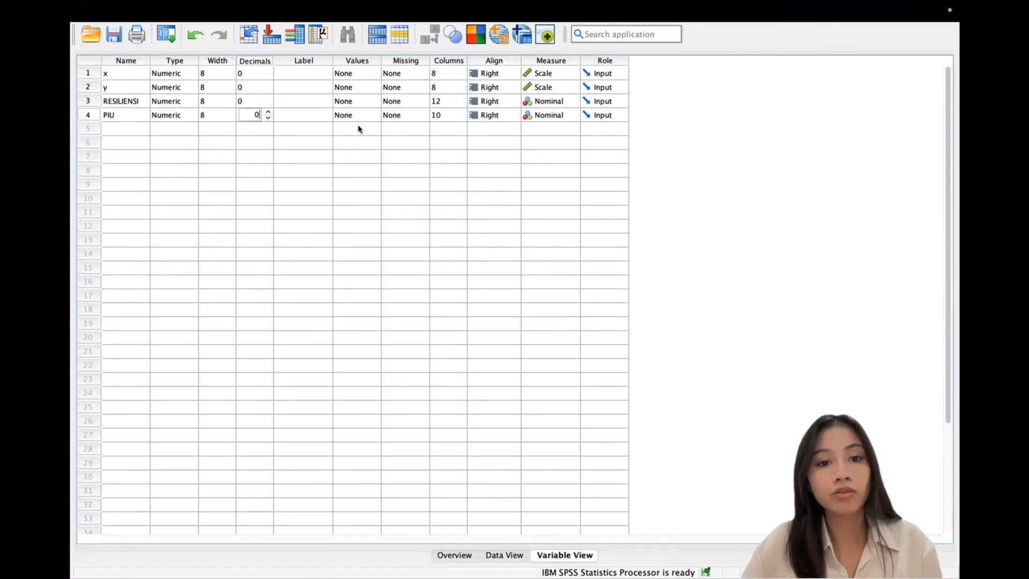
pyautogui.click(357, 102)
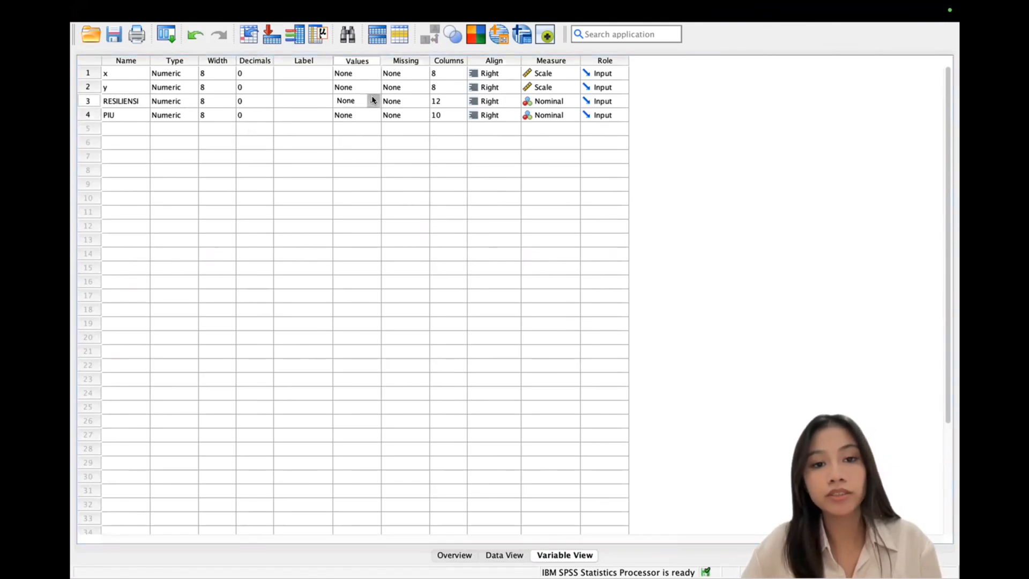
# Step: Give RESILIENSI the value labels 1 Sangat Rendah, 2 Rendah and 3 Sedang
pyautogui.click(374, 102)
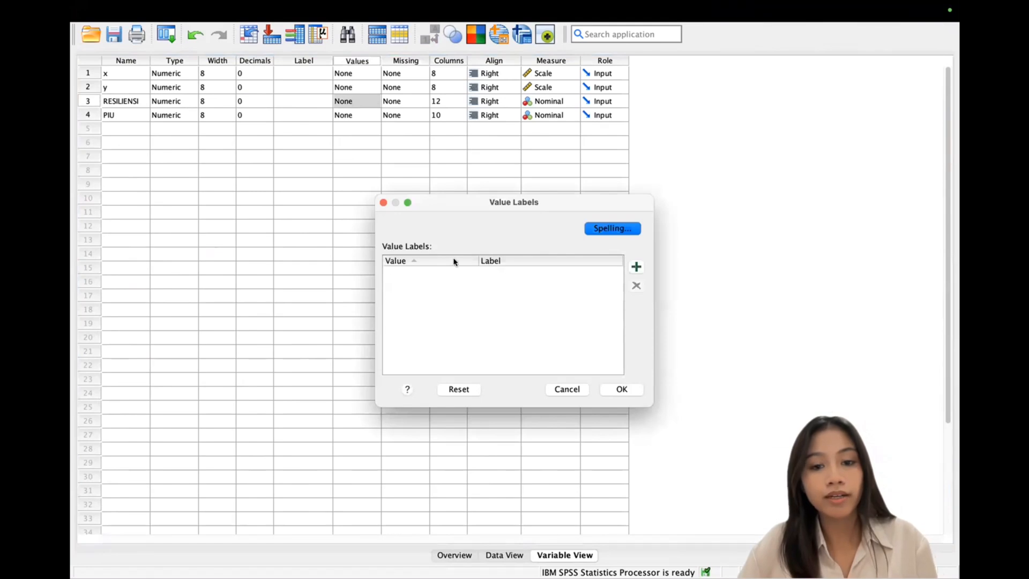
pyautogui.click(636, 267)
pyautogui.write('1')
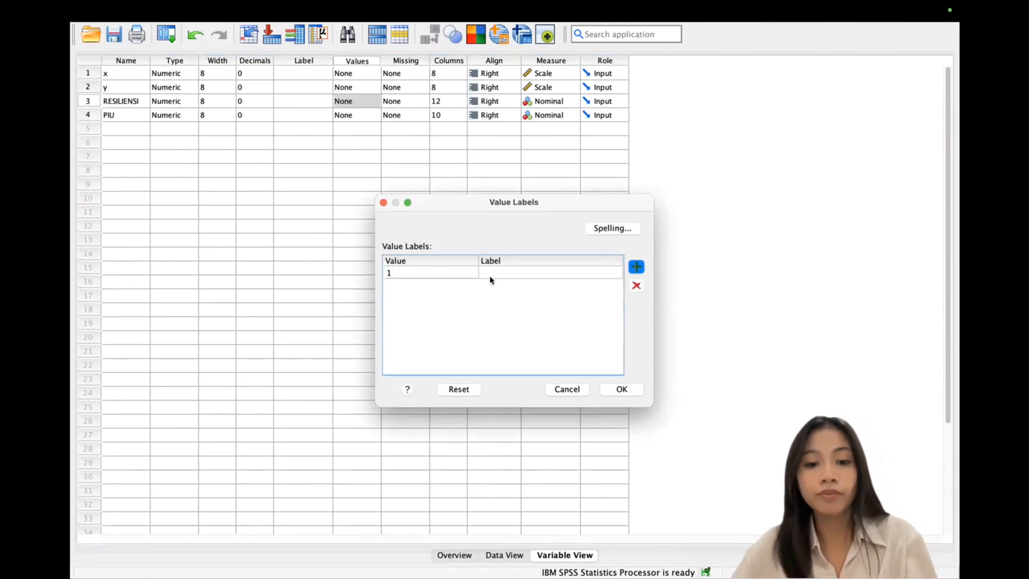
pyautogui.click(520, 271)
pyautogui.write('Sangat Rendah')
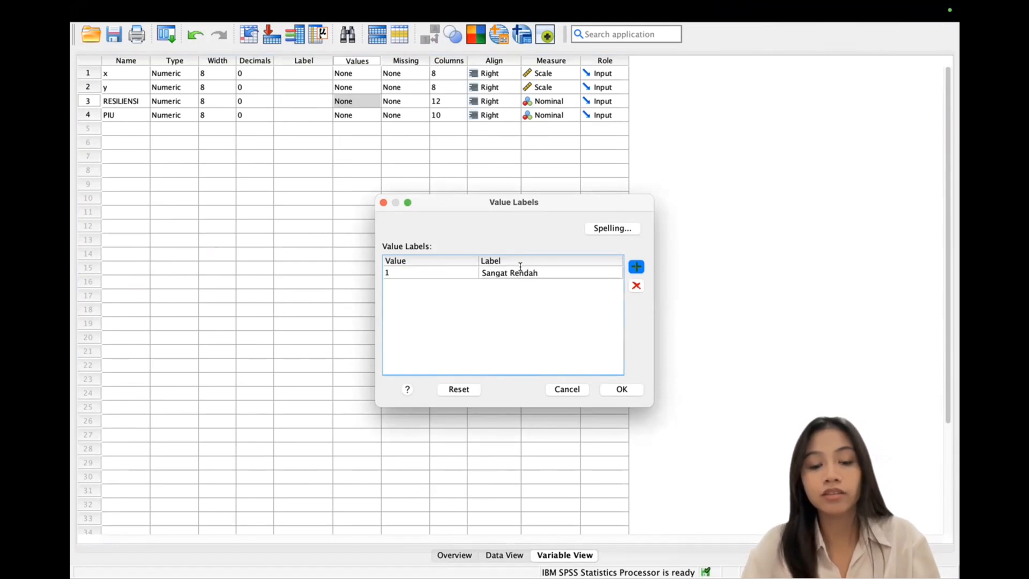
pyautogui.click(635, 267)
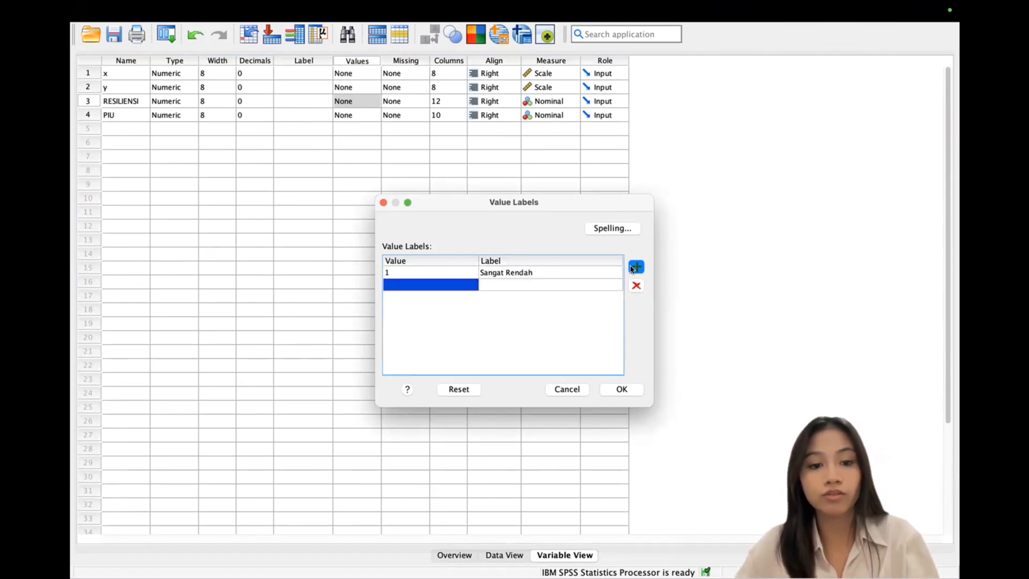
pyautogui.write('2')
pyautogui.click(528, 285)
pyautogui.click(528, 285)
pyautogui.write('Rendagh')
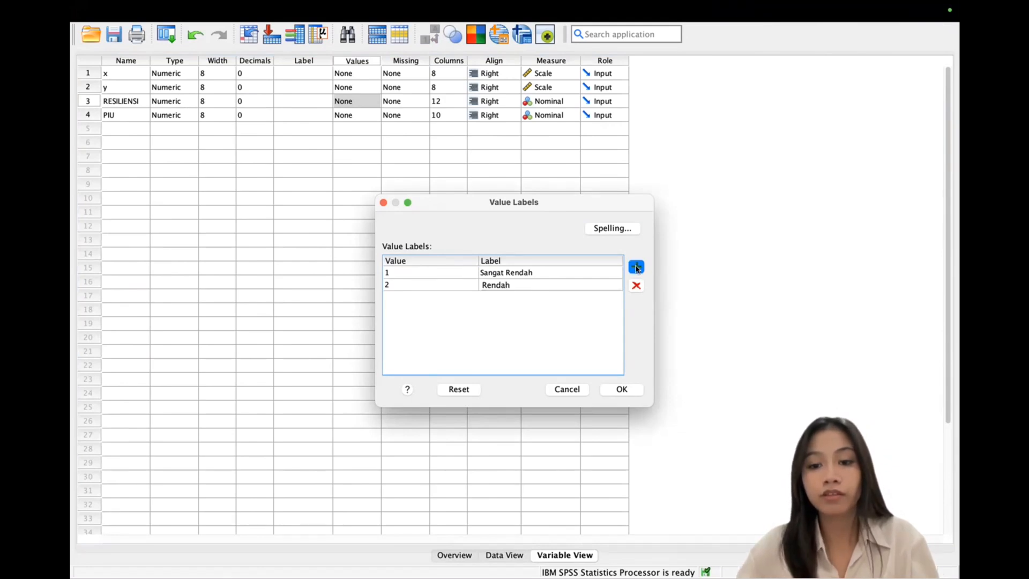
pyautogui.click(636, 267)
pyautogui.write('3')
pyautogui.click(524, 297)
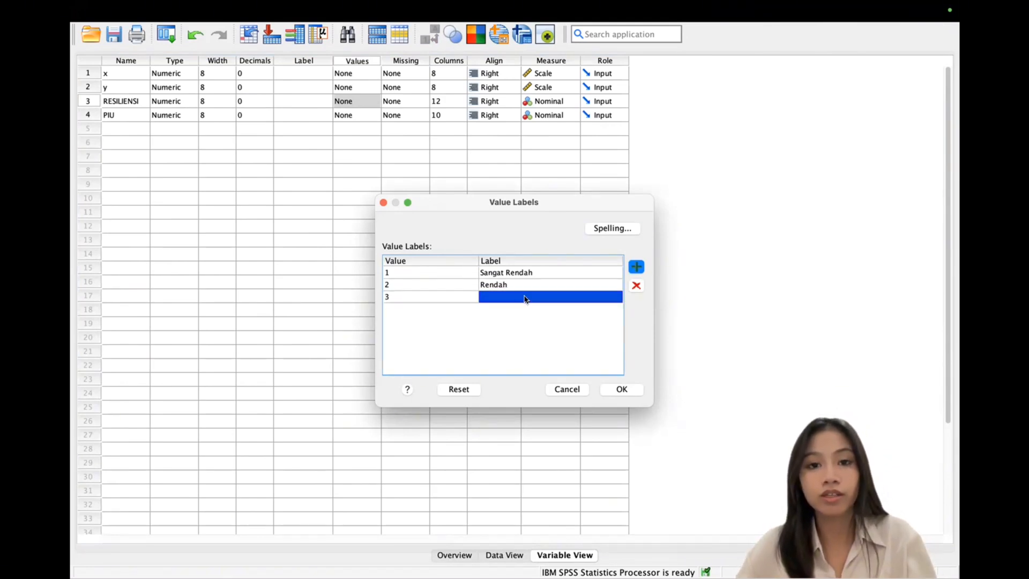
pyautogui.click(524, 297)
pyautogui.write('Sedang')
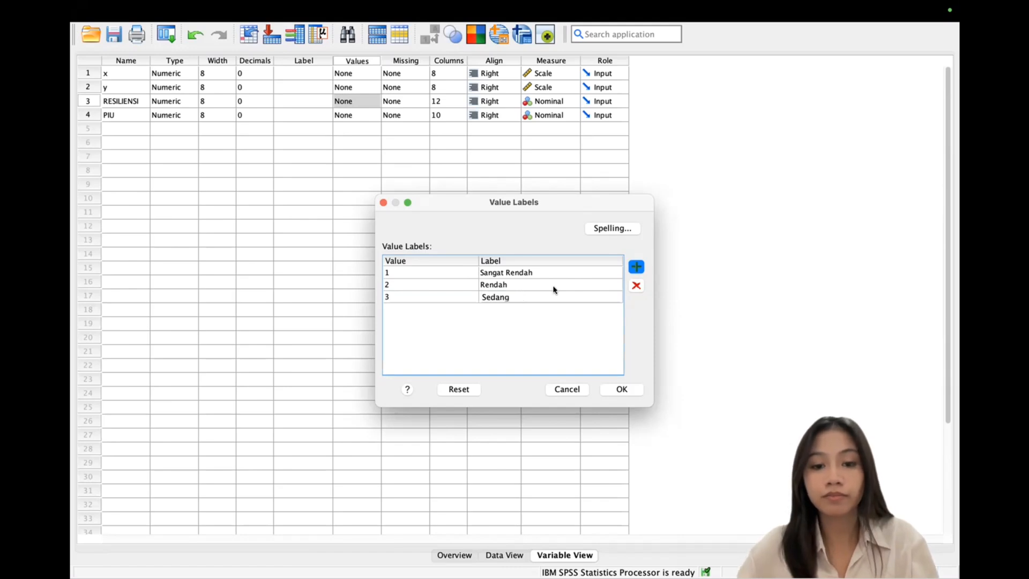
# Step: Add RESILIENSI labels 4 Tinggi and 5 Sangat Tinggi and save the value labels
pyautogui.click(637, 268)
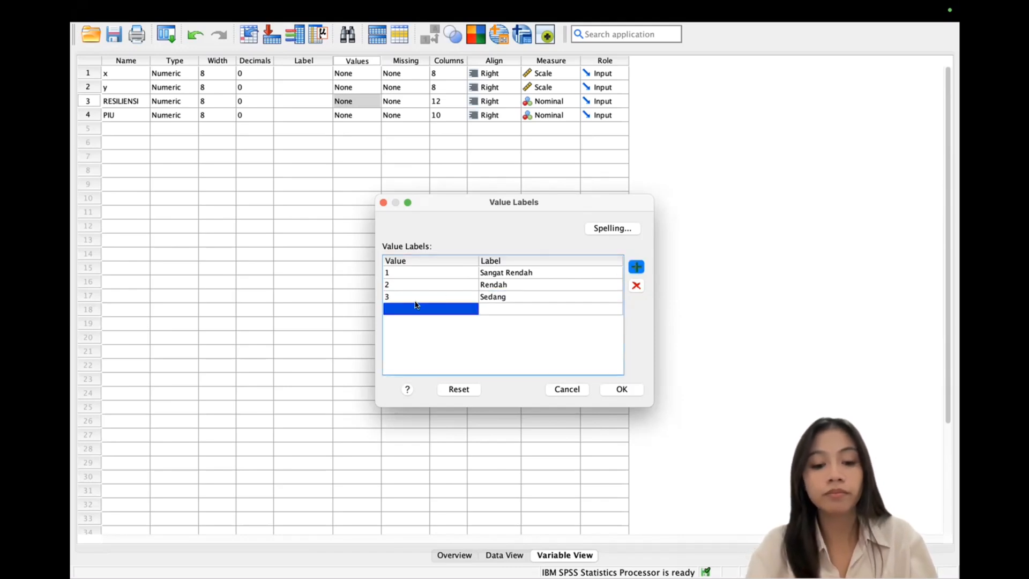
pyautogui.write('4')
pyautogui.press('Tab')
pyautogui.click(511, 307)
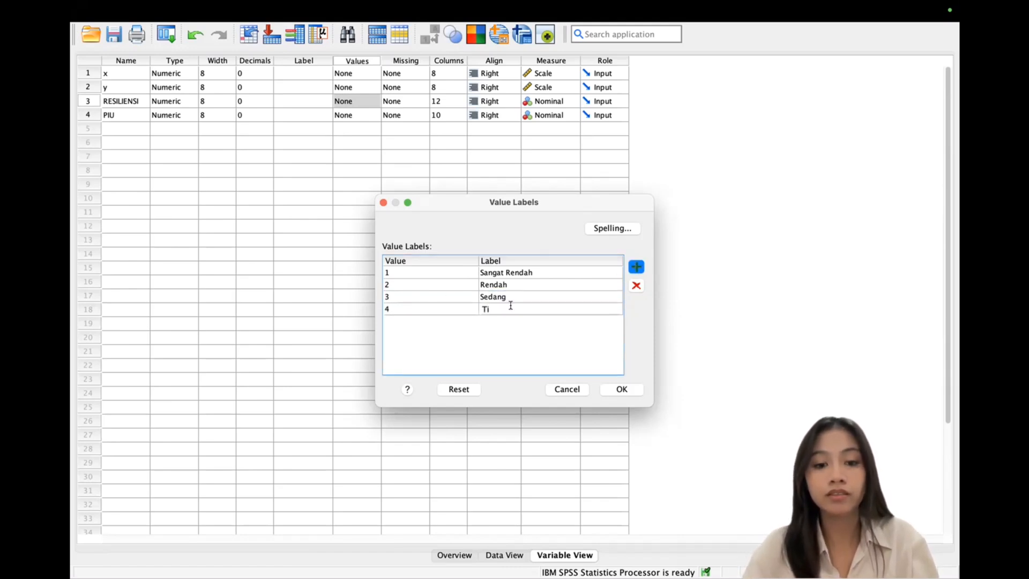
pyautogui.write('Tinggi')
pyautogui.click(637, 268)
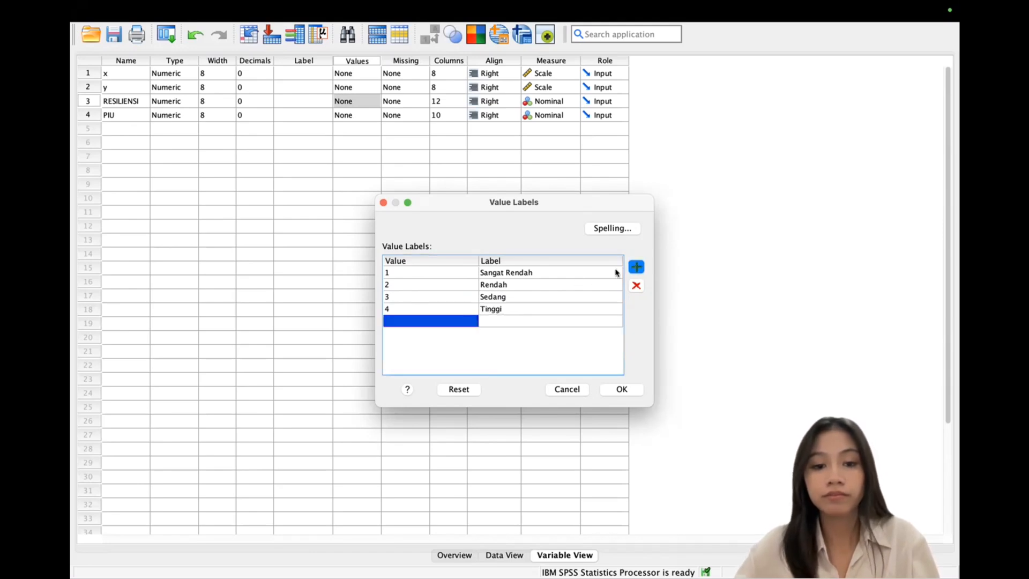
pyautogui.write('5')
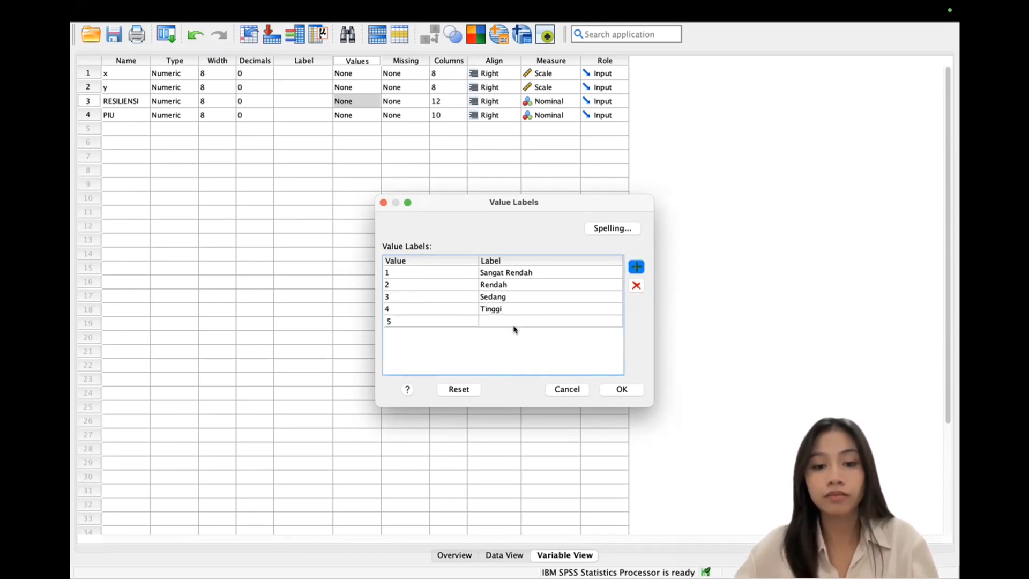
pyautogui.click(529, 320)
pyautogui.write('Sangat Tinggi')
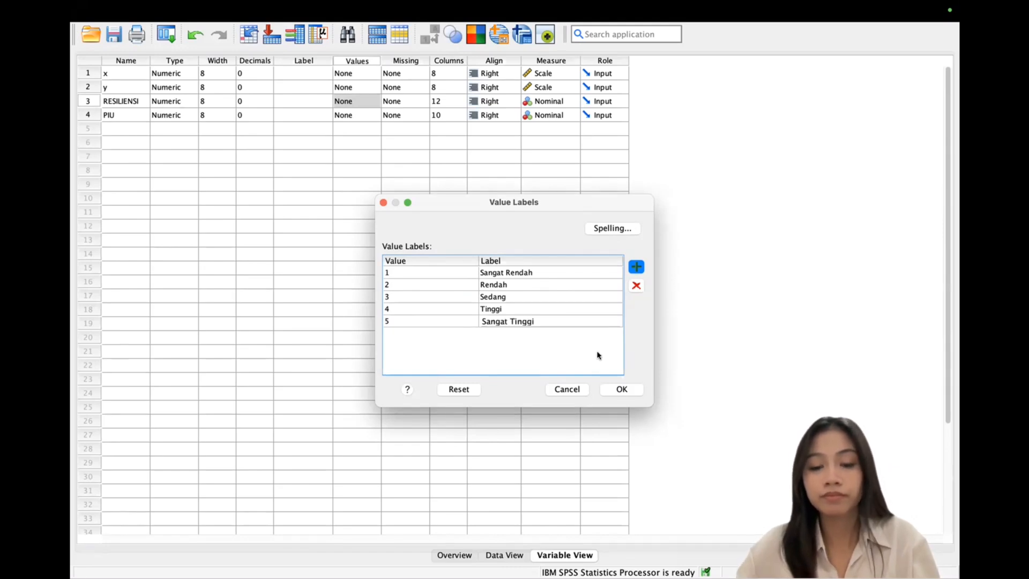
pyautogui.click(622, 389)
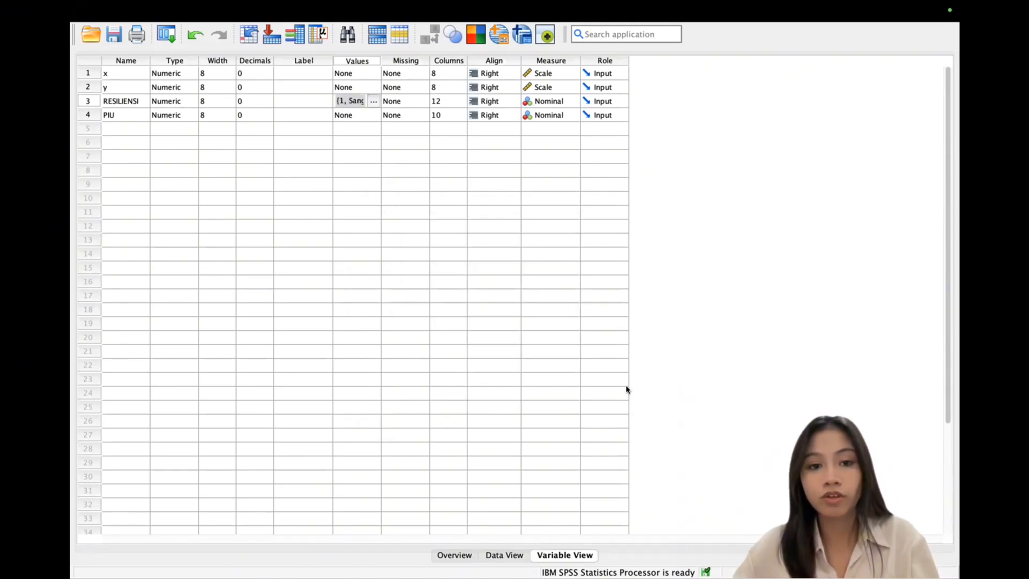
pyautogui.click(356, 116)
# Step: Give PIU the value labels 1 Sangat Rendah and 2 Rendah
pyautogui.click(373, 114)
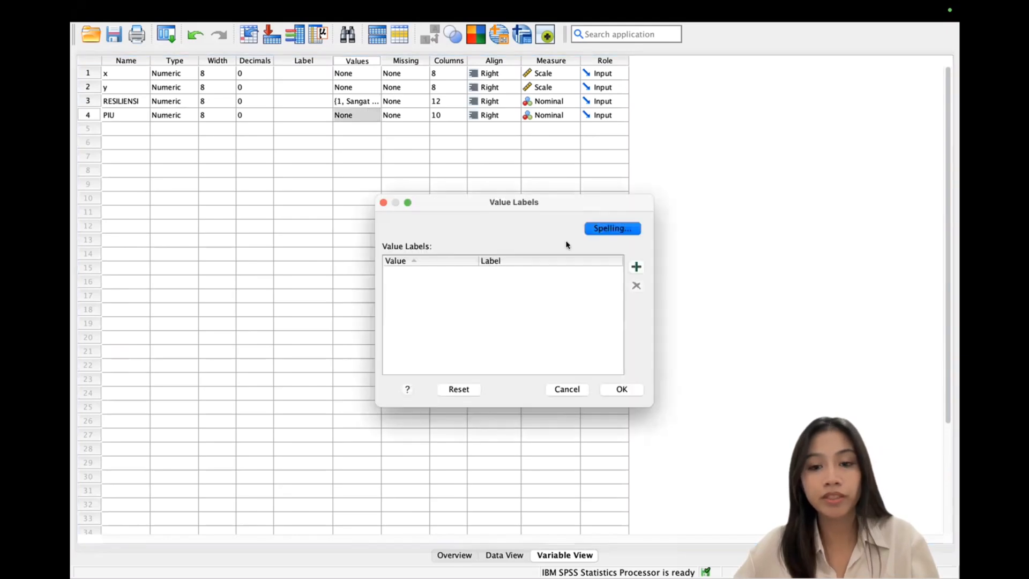
pyautogui.click(637, 267)
pyautogui.write('1')
pyautogui.click(508, 271)
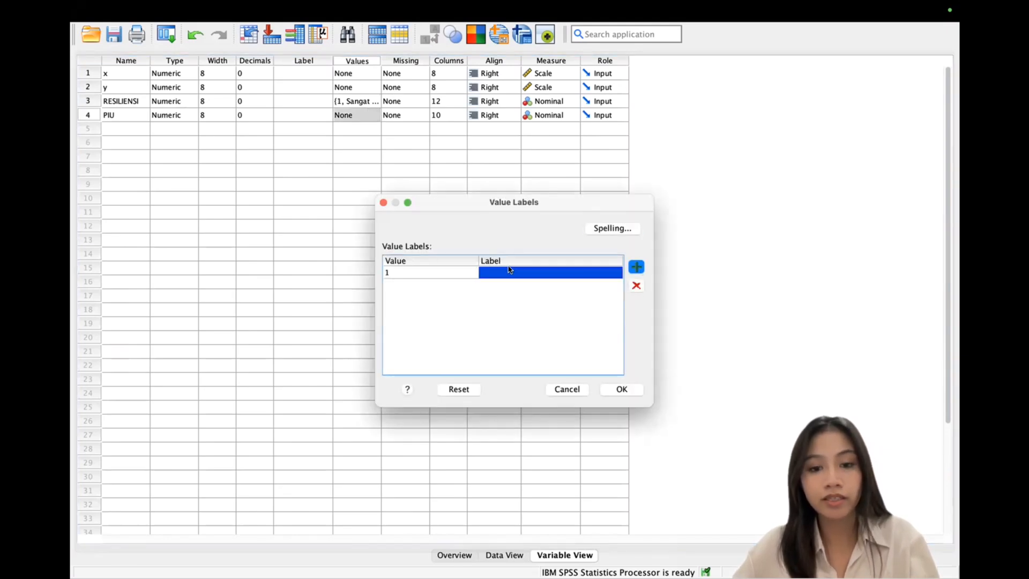
pyautogui.click(508, 269)
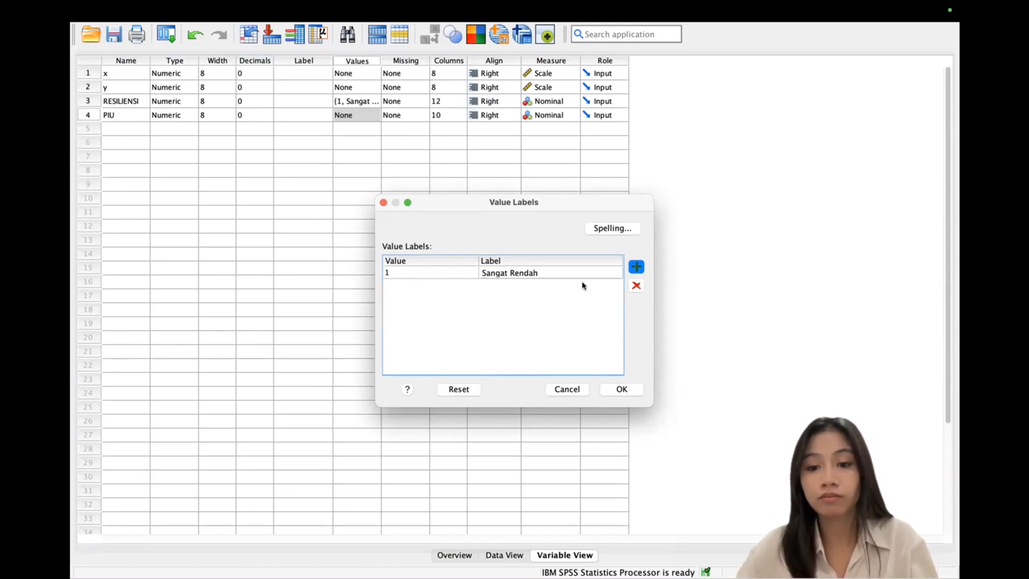
pyautogui.click(636, 267)
pyautogui.write('2')
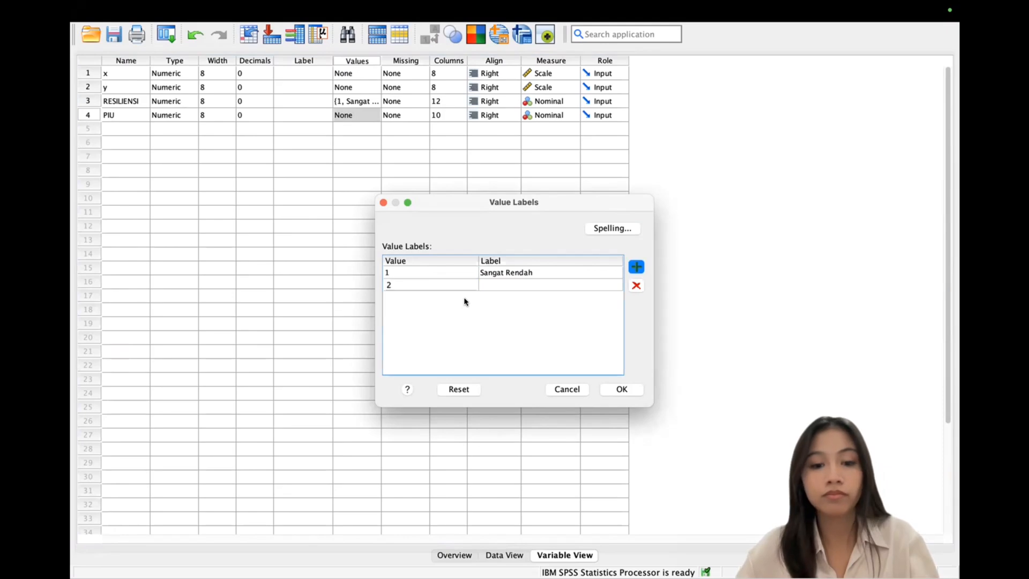
pyautogui.click(509, 285)
pyautogui.write('Rendah')
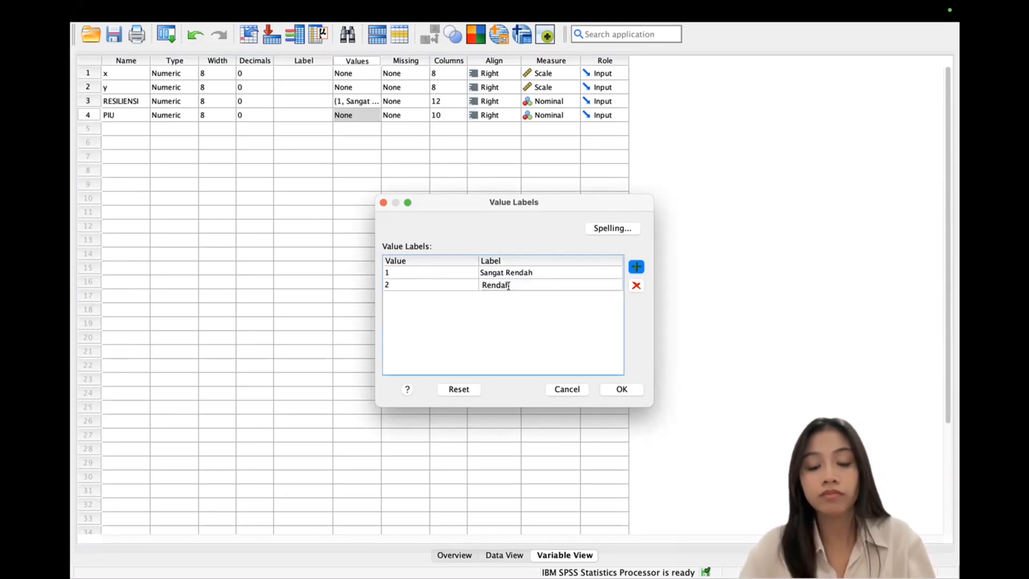
# Step: Add PIU labels 3 Sedang, 4 Tinggi and 5 Sangat Tinggi, then confirm
pyautogui.click(632, 263)
pyautogui.write('3')
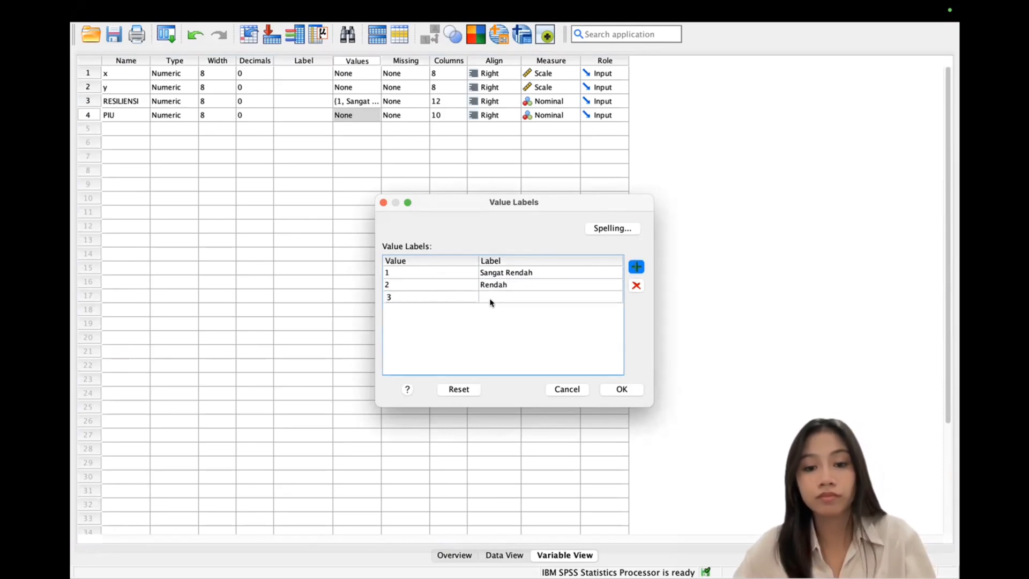
pyautogui.click(509, 293)
pyautogui.write('Sed')
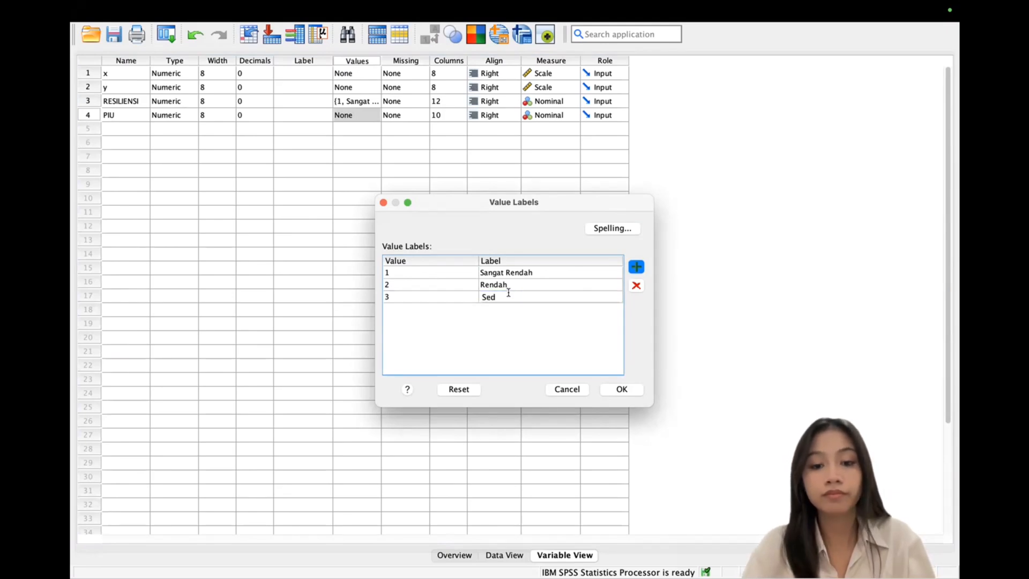
pyautogui.write('ang')
pyautogui.click(637, 267)
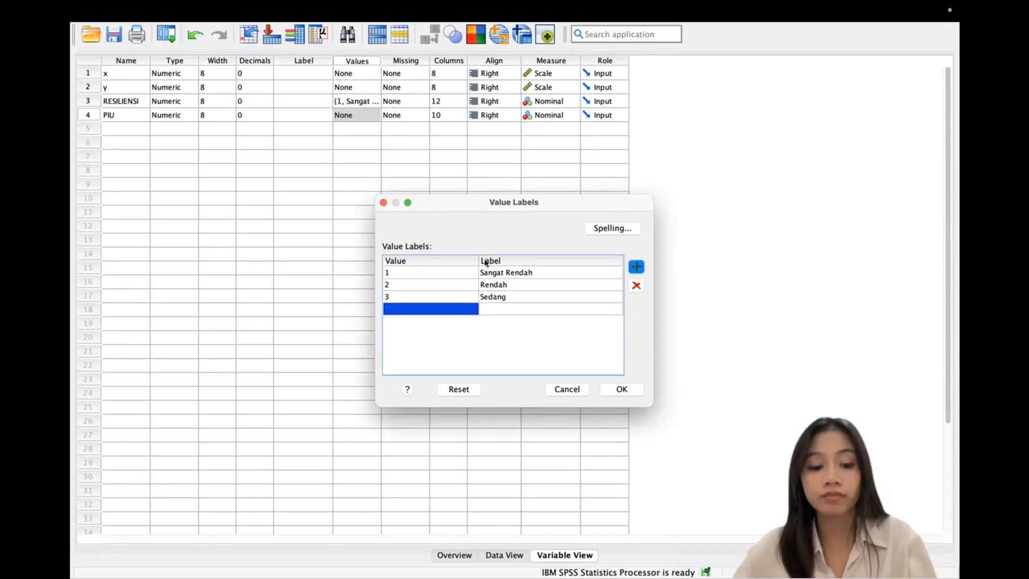
pyautogui.click(513, 308)
pyautogui.write('Tinggi')
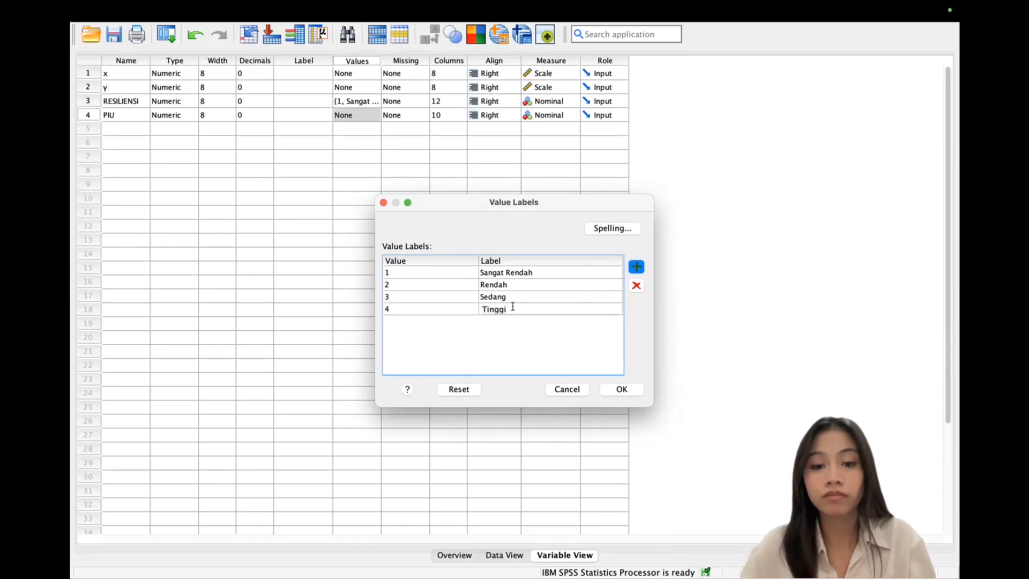
pyautogui.click(636, 266)
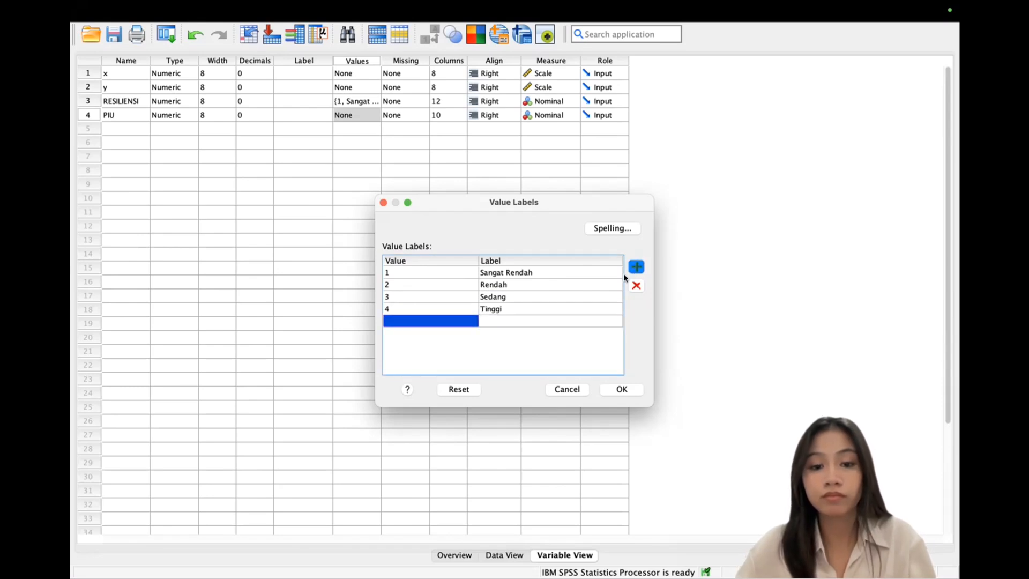
pyautogui.click(507, 321)
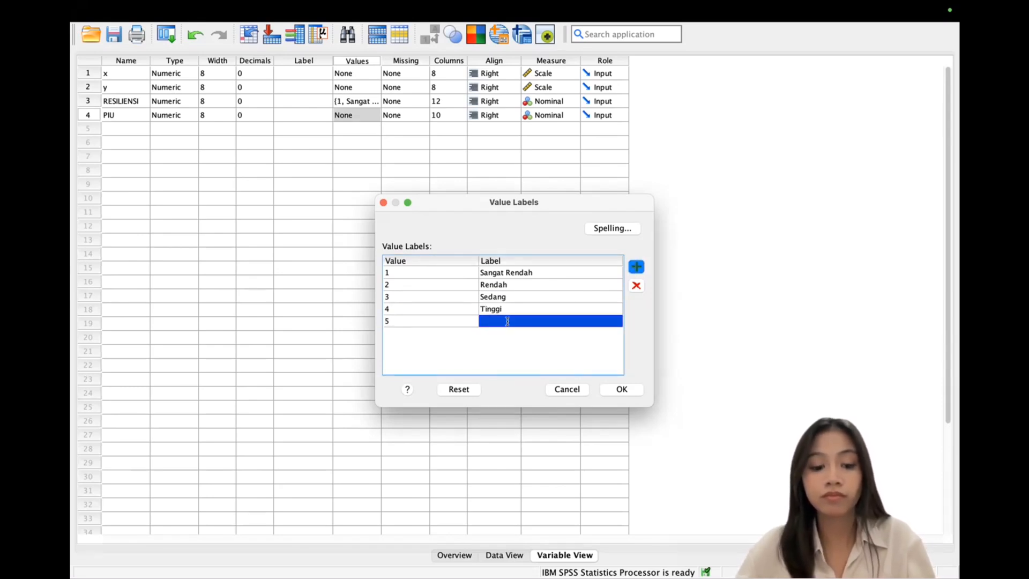
pyautogui.write('Sangat T')
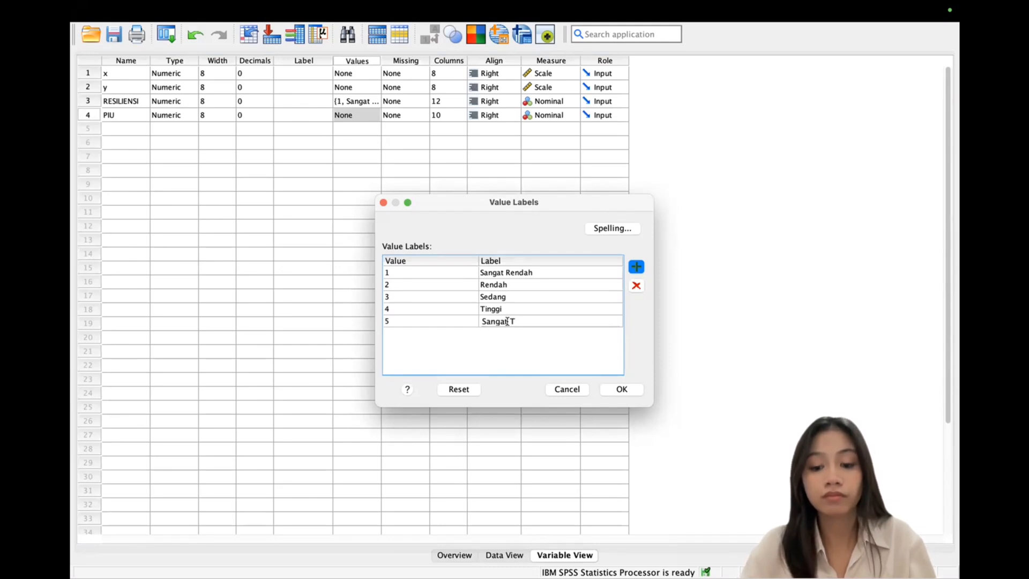
pyautogui.write('inggi')
pyautogui.click(635, 391)
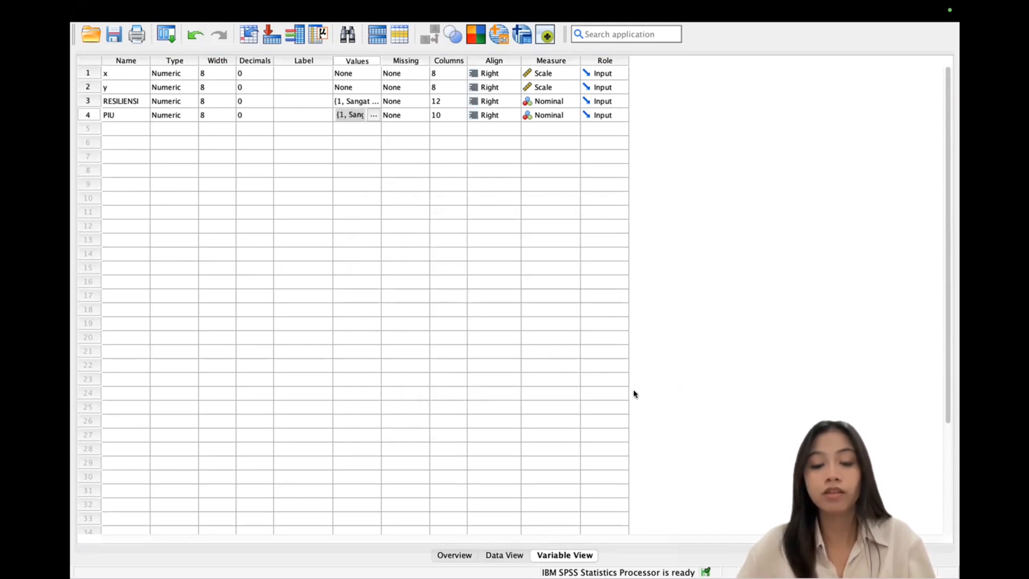
# Step: Switch to Data View and look through the Analyze menu options
pyautogui.click(499, 559)
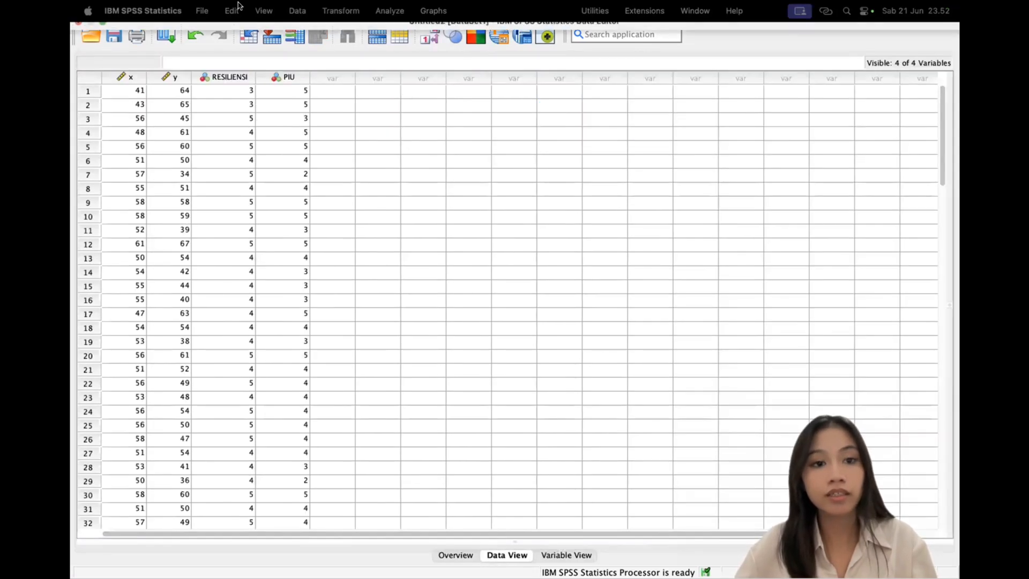
pyautogui.click(379, 10)
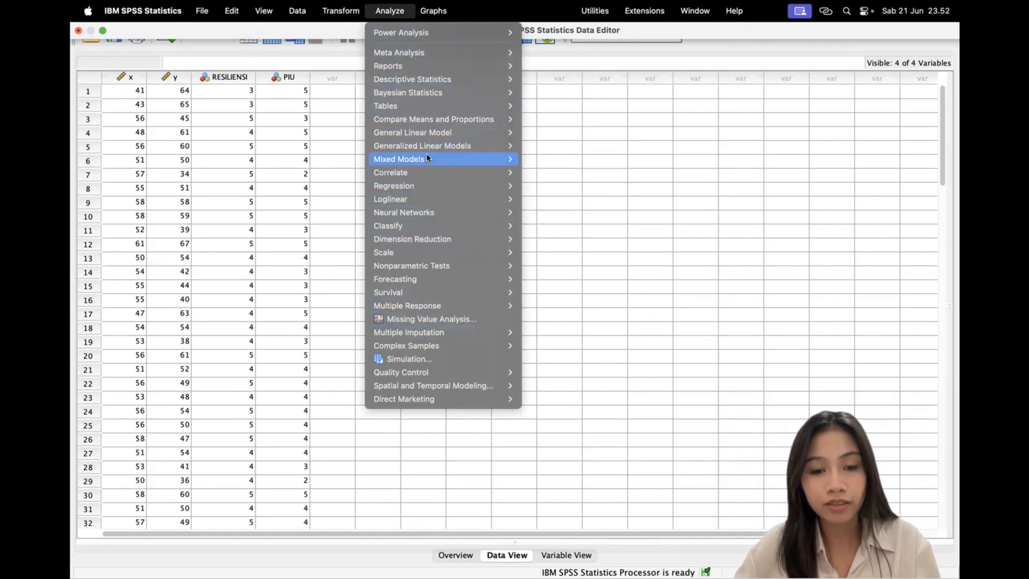
pyautogui.moveTo(427, 158)
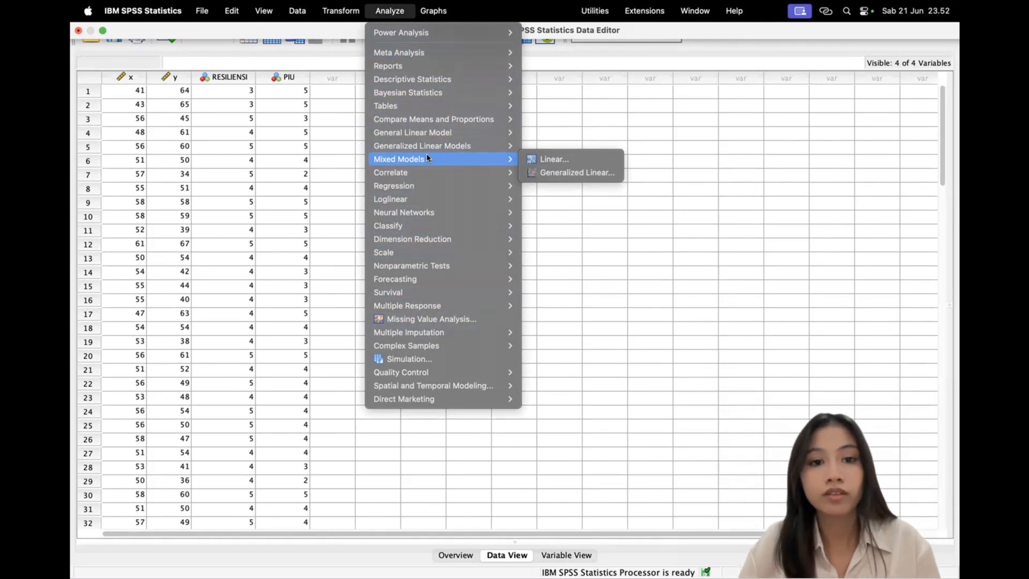
pyautogui.click(546, 189)
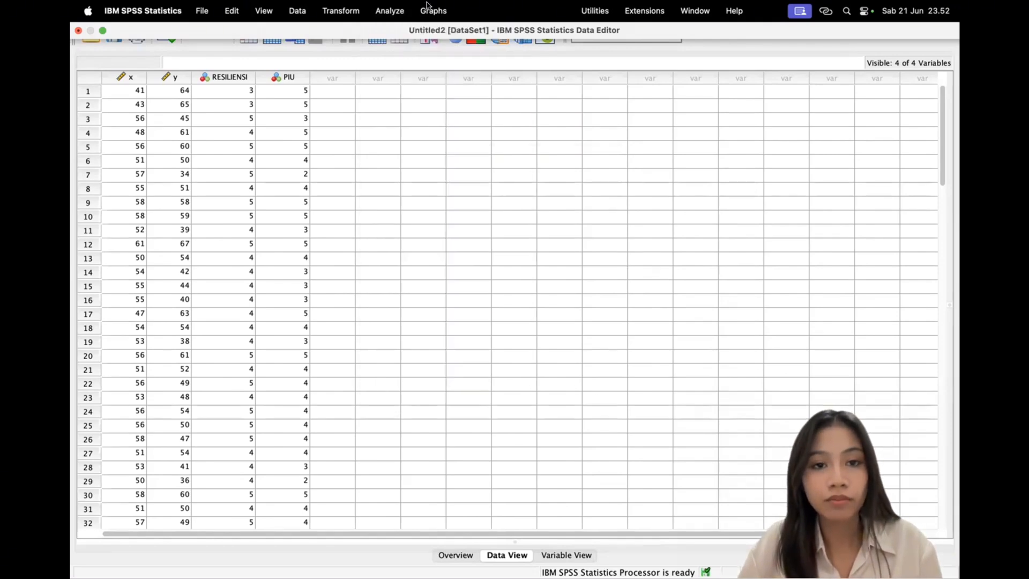
pyautogui.click(394, 11)
pyautogui.click(625, 303)
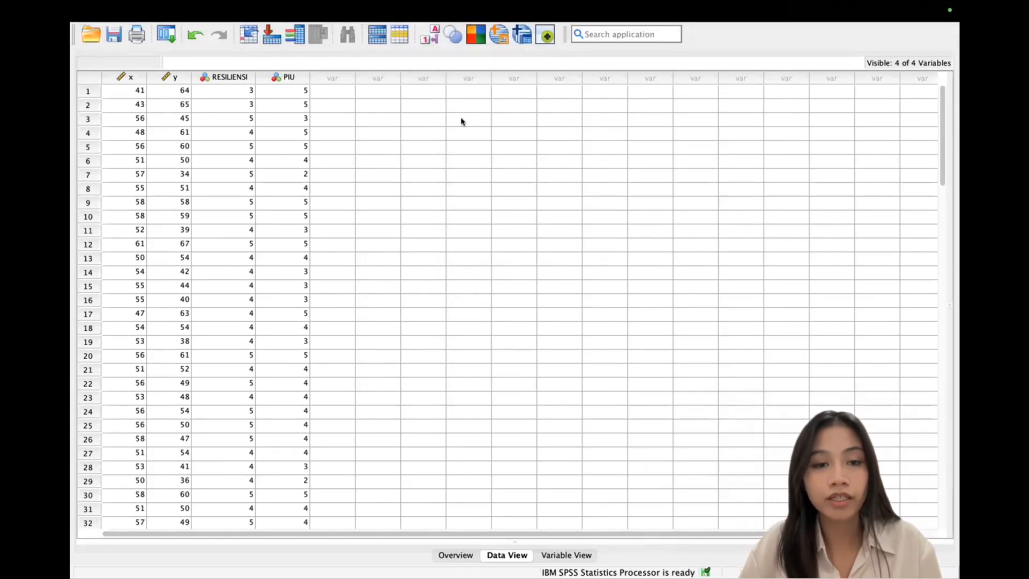
# Step: Run Frequencies on RESILIENSI and PIU to produce their frequency tables
pyautogui.click(404, 9)
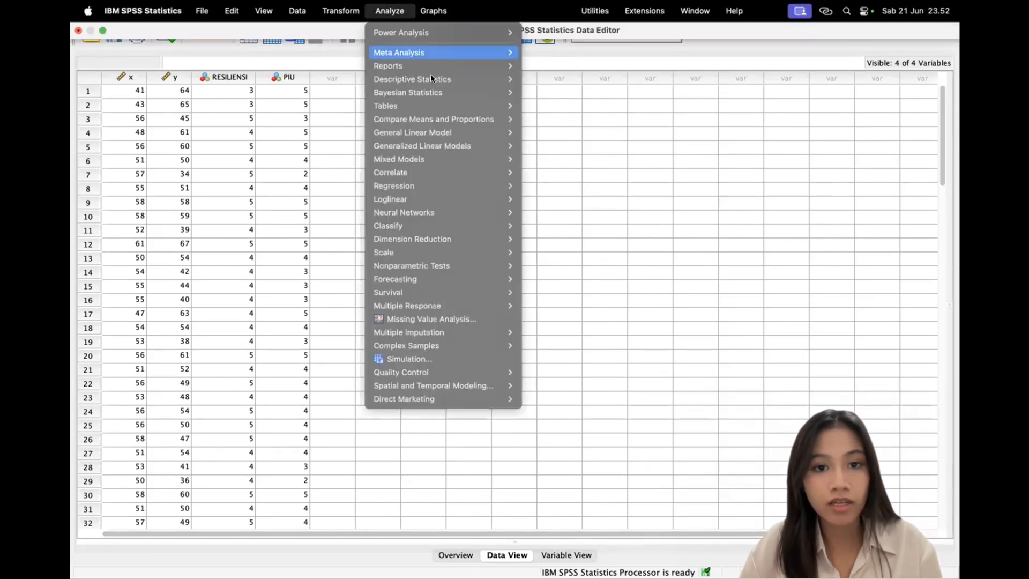
pyautogui.moveTo(433, 79)
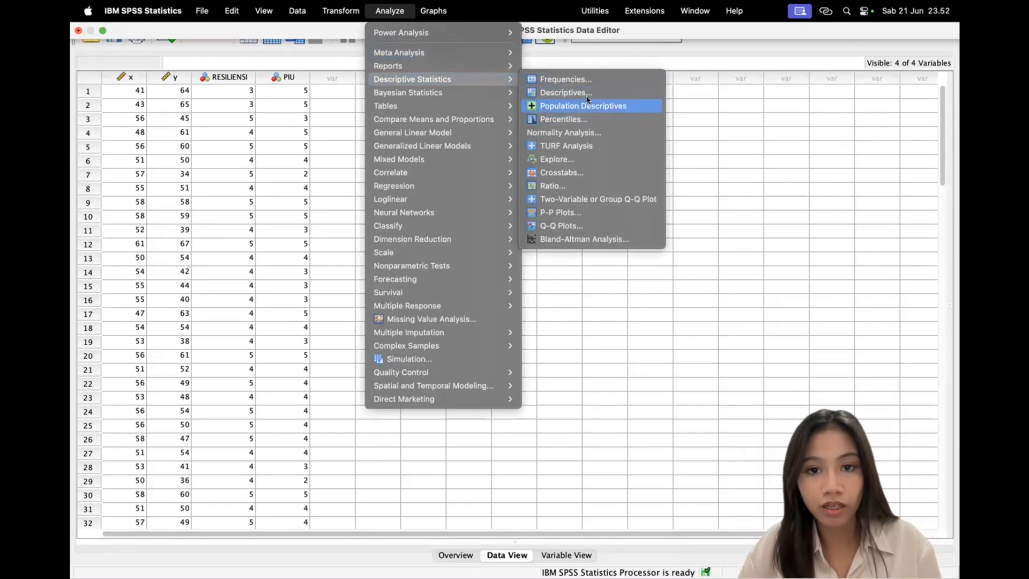
pyautogui.click(575, 82)
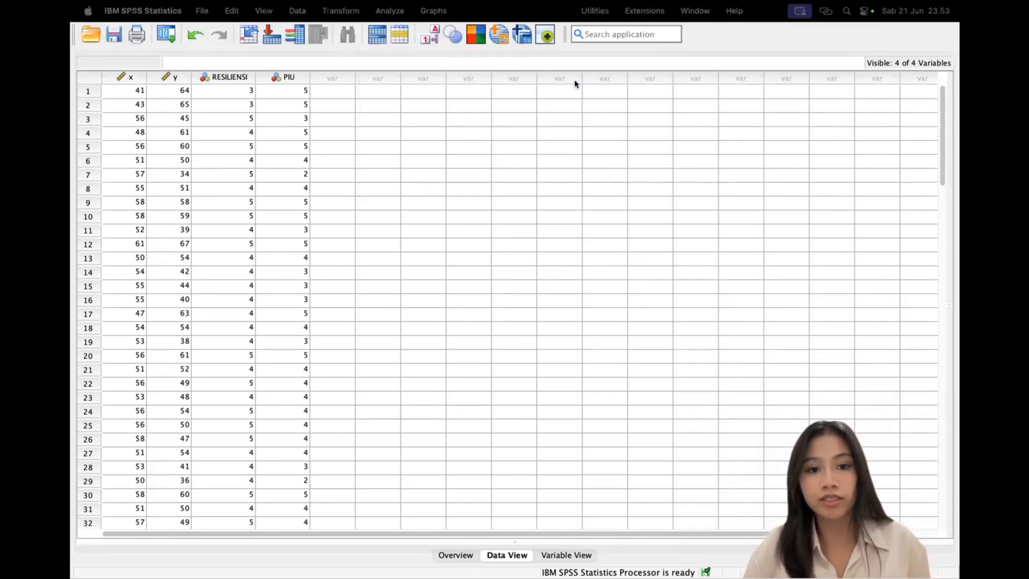
pyautogui.click(428, 272)
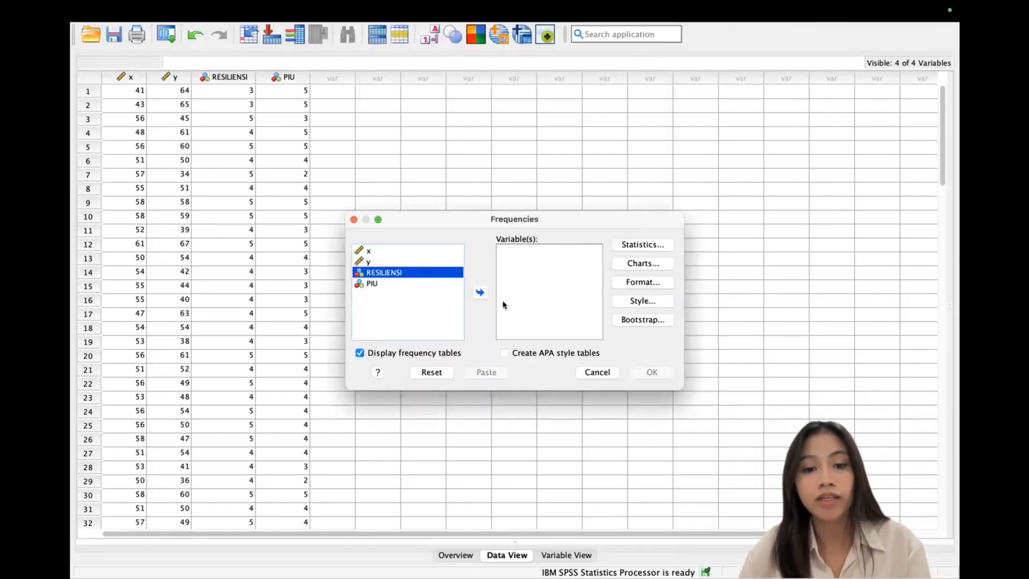
pyautogui.click(480, 292)
pyautogui.click(404, 273)
pyautogui.click(480, 292)
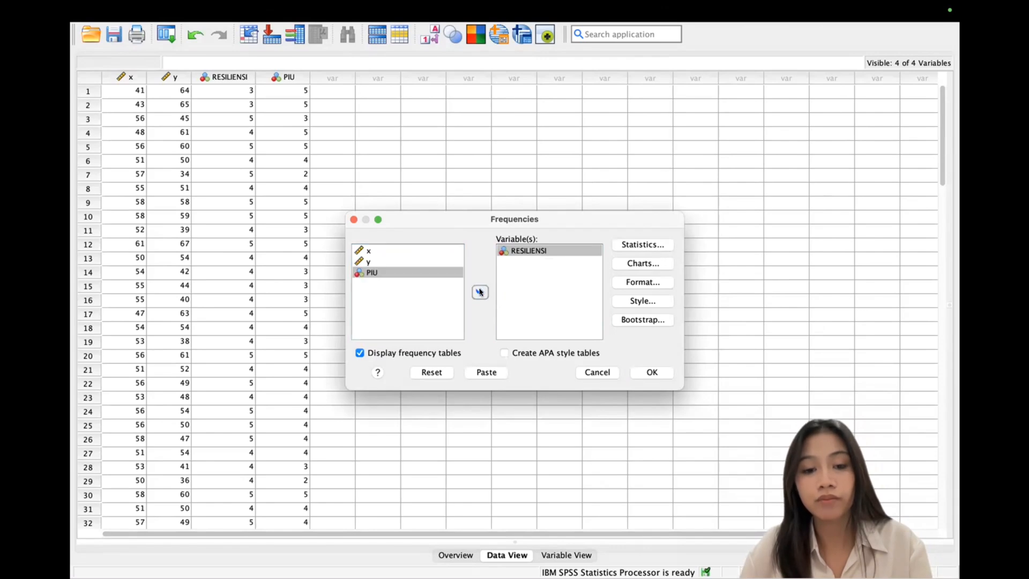
pyautogui.click(652, 372)
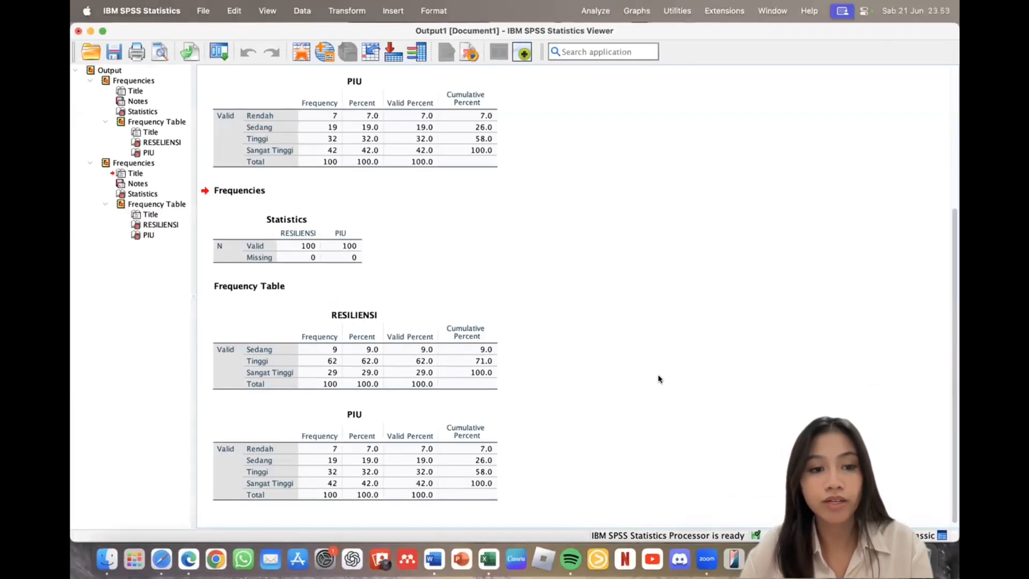
pyautogui.click(329, 354)
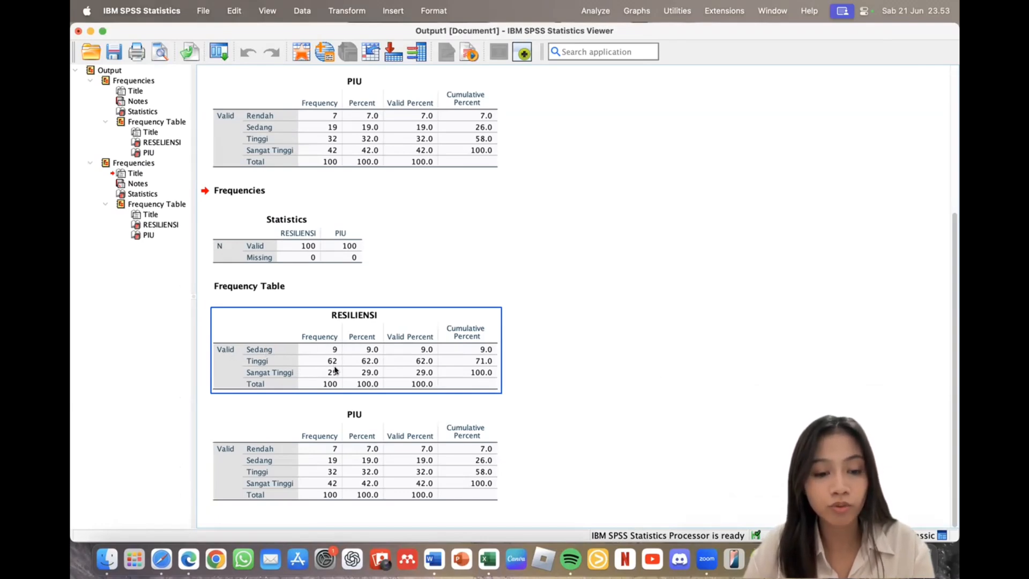
pyautogui.click(319, 419)
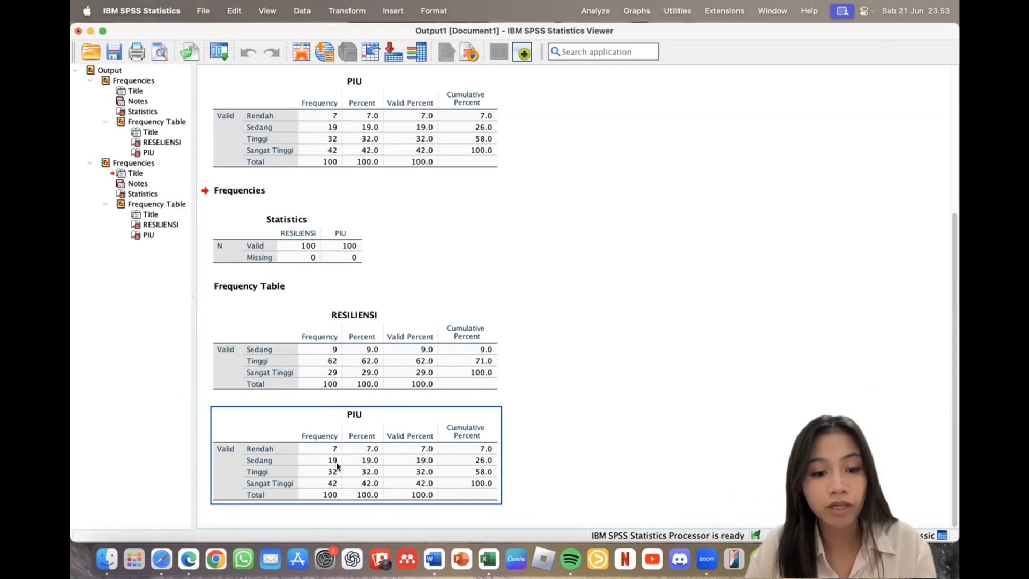
pyautogui.click(318, 353)
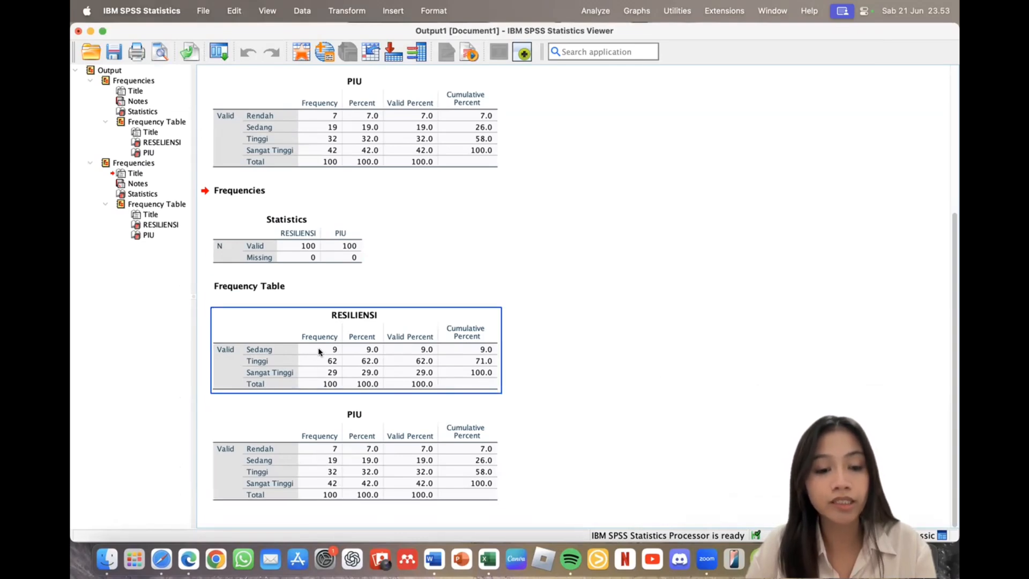
pyautogui.click(315, 461)
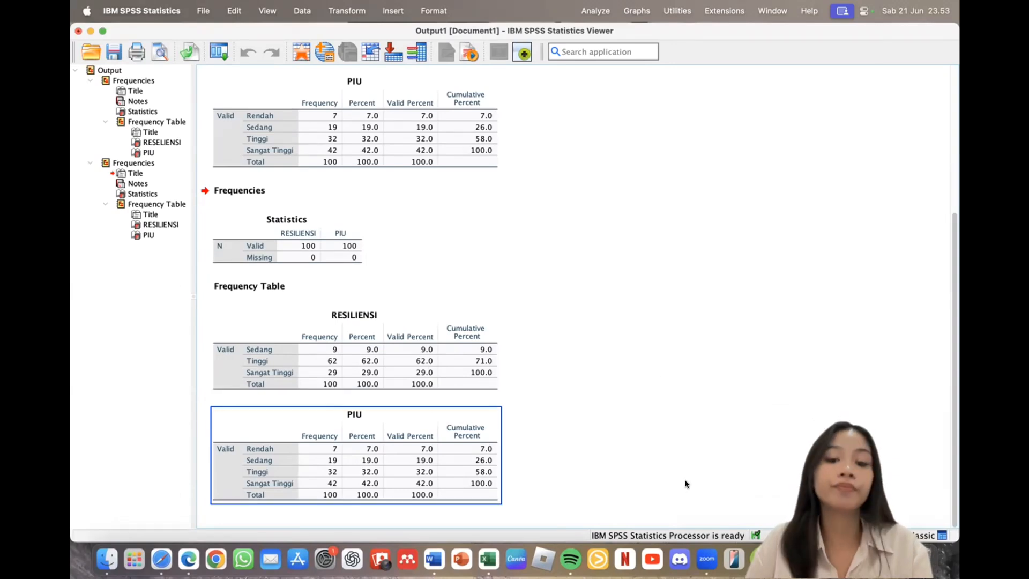
pyautogui.click(713, 498)
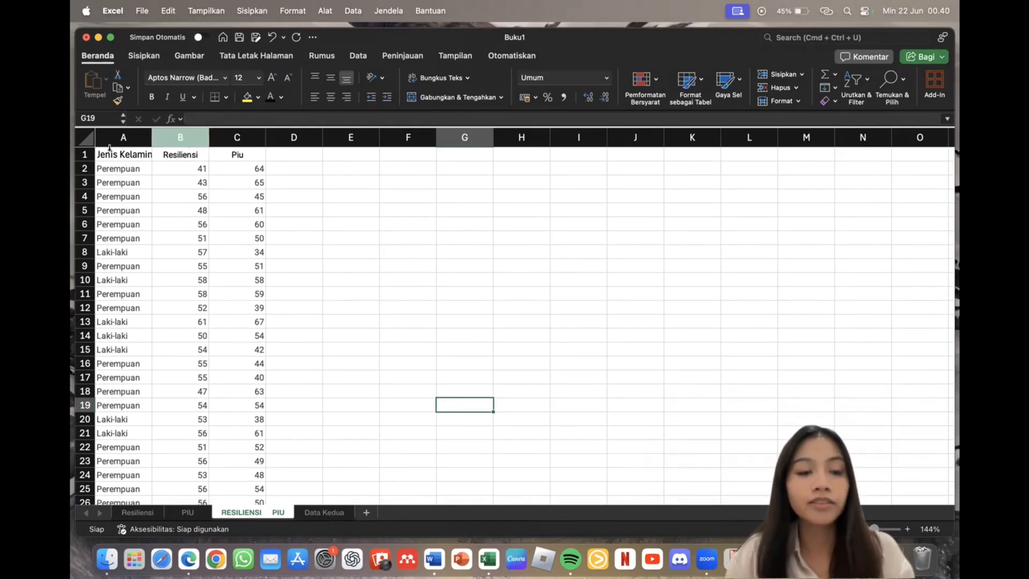
# Step: Replace every Laki-laki in the Jenis Kelamin column with 1 (18 replacements)
pyautogui.click(139, 138)
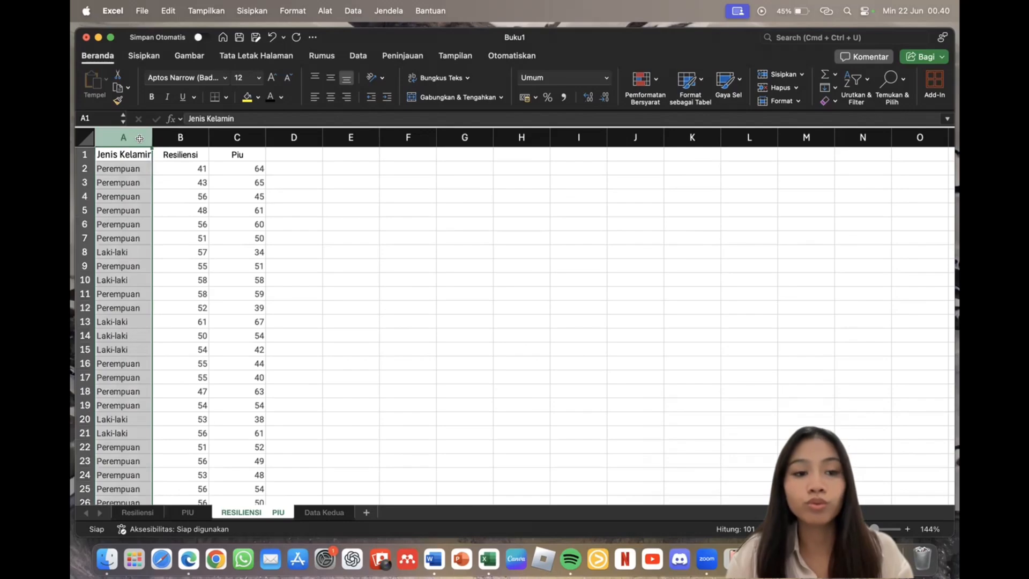
pyautogui.click(829, 37)
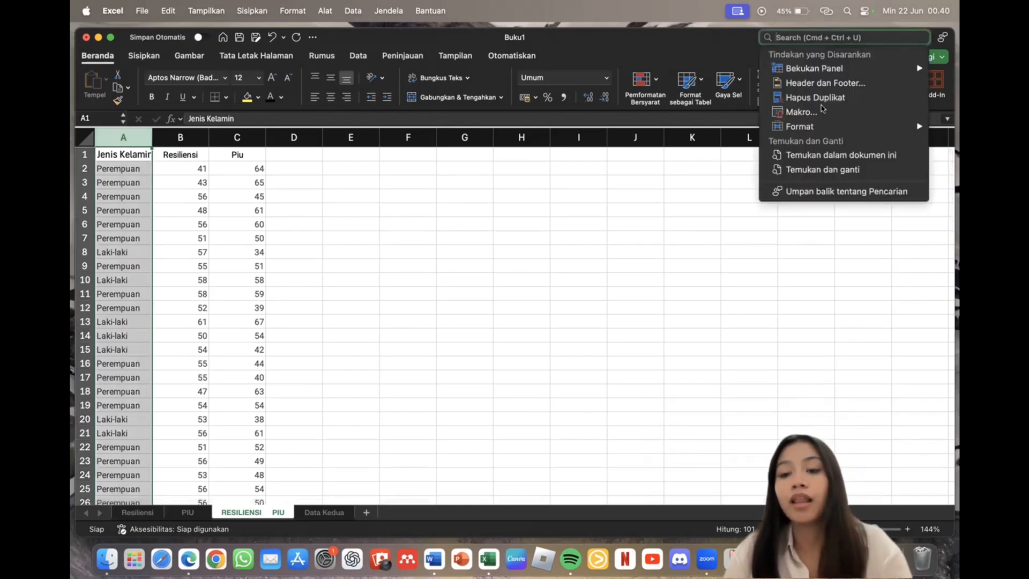
pyautogui.click(834, 170)
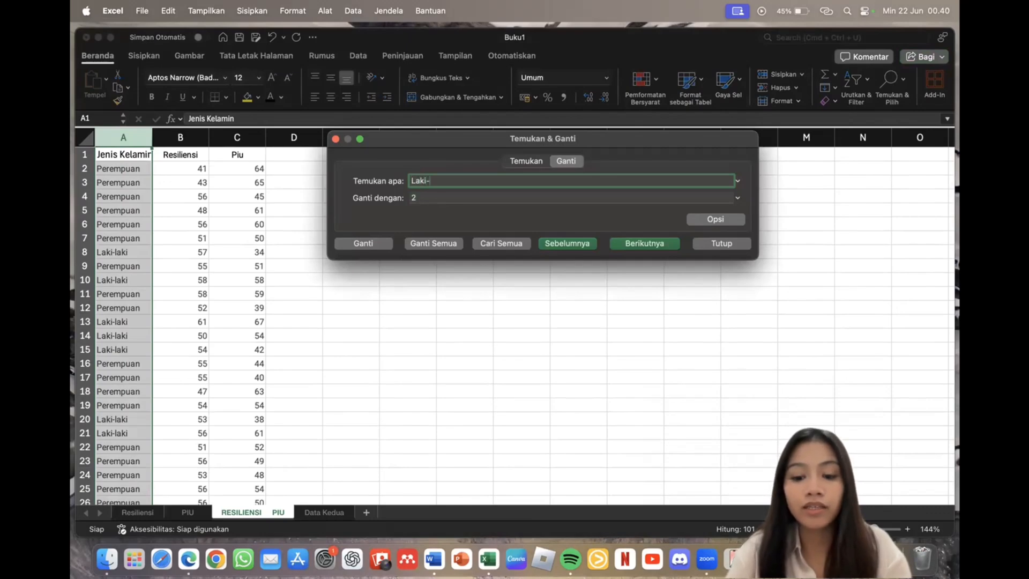
pyautogui.press('Tab')
pyautogui.press('BackSpace')
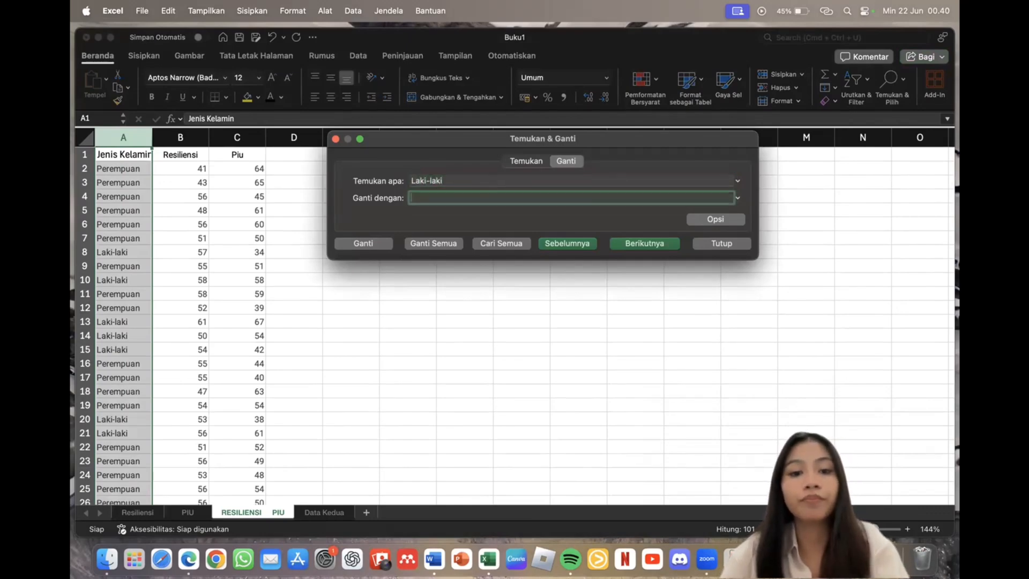
pyautogui.write('1')
pyautogui.click(443, 244)
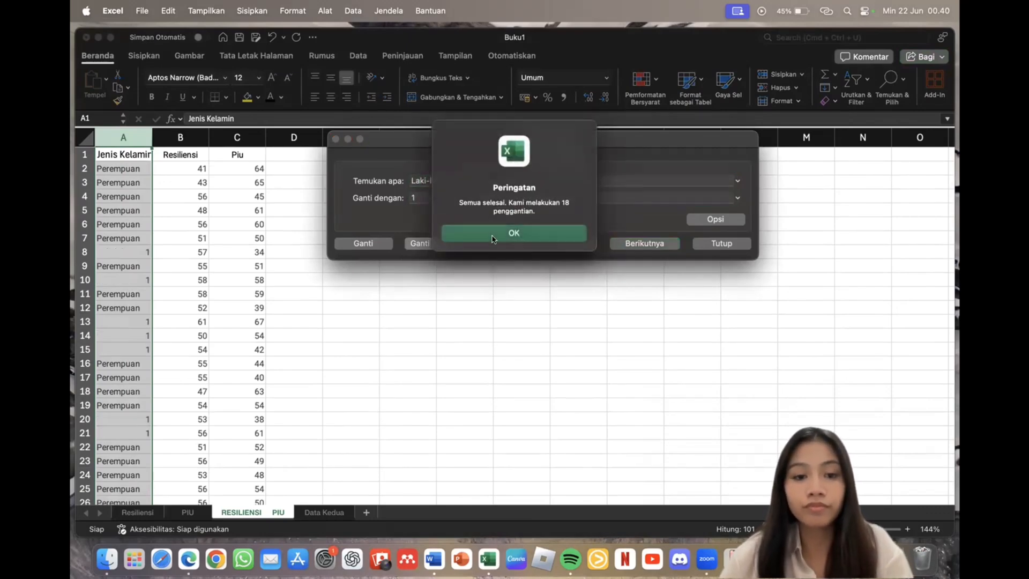
pyautogui.click(514, 233)
# Step: Replace every Perempuan with 2 and close Find and Replace
pyautogui.click(474, 174)
pyautogui.press('BackSpace')
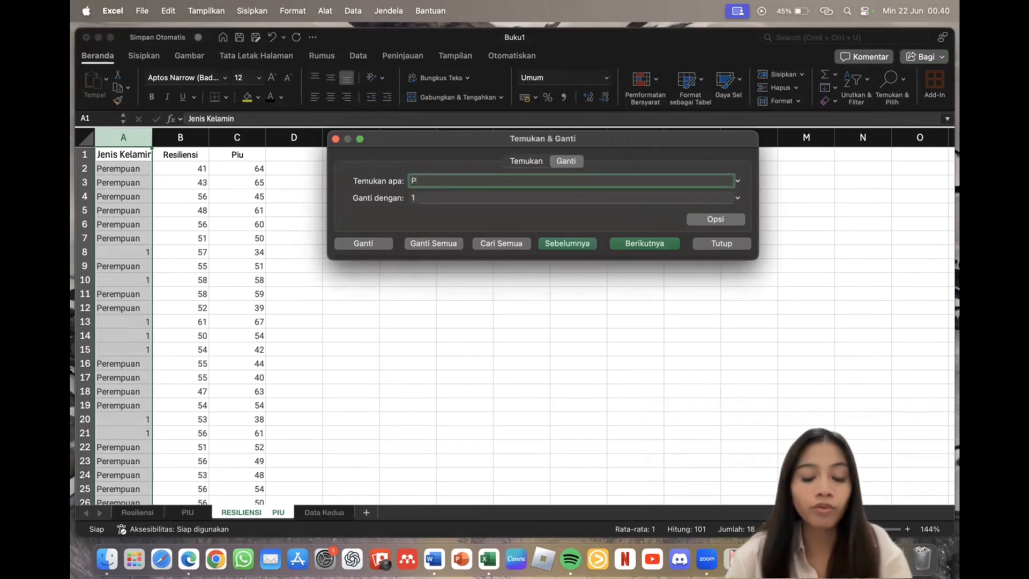
pyautogui.write('Pere')
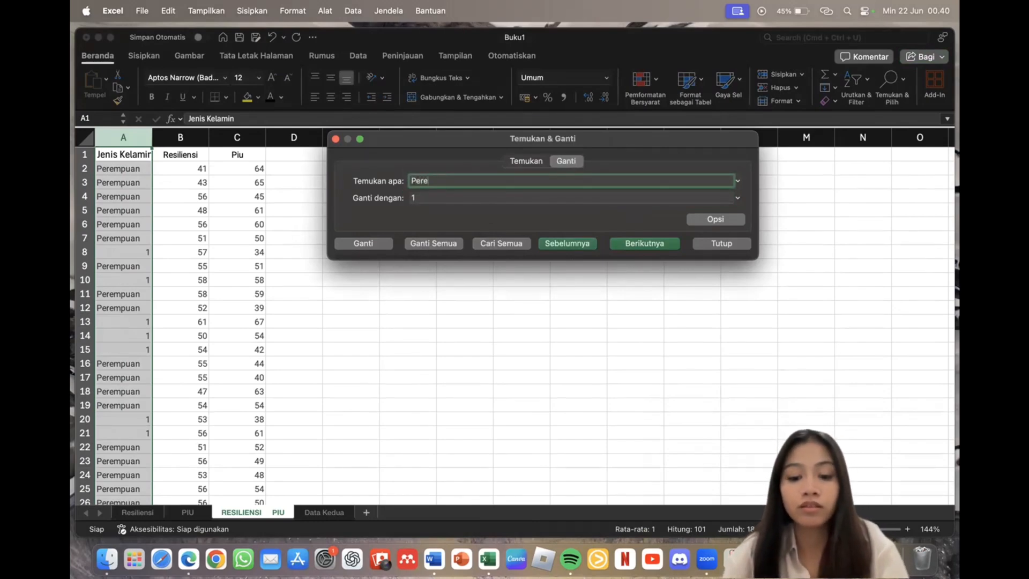
pyautogui.write('mpuan')
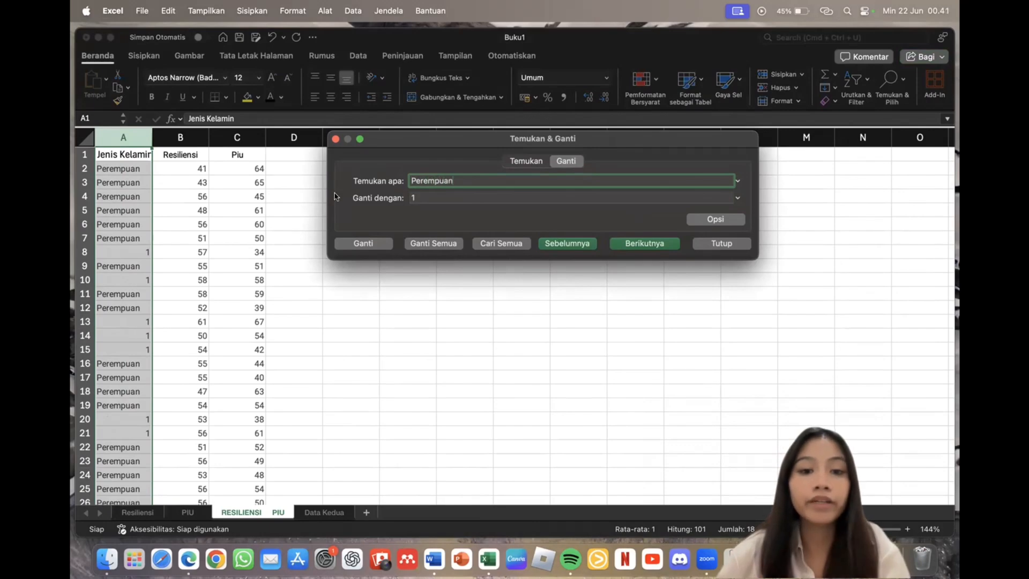
pyautogui.click(443, 194)
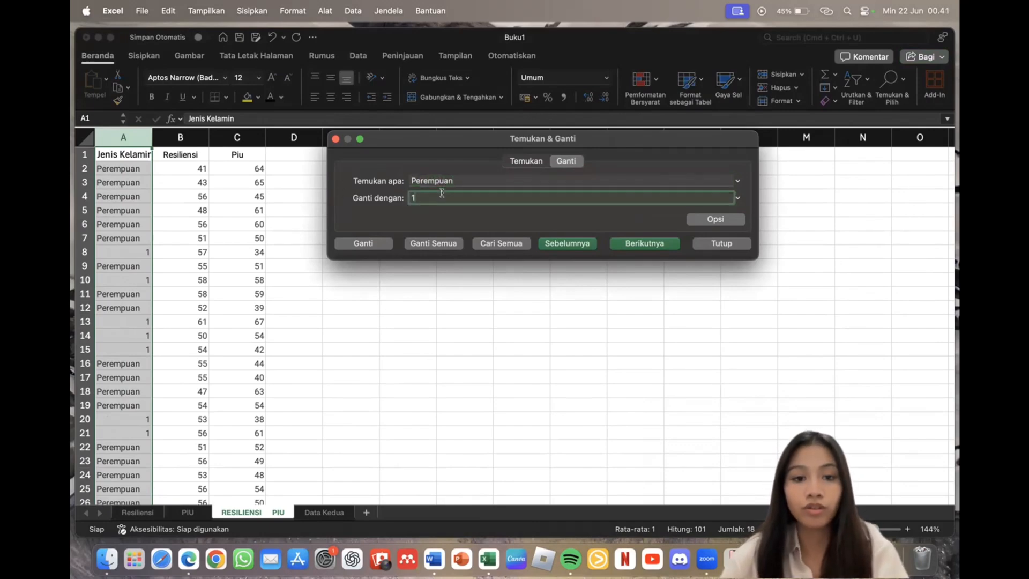
pyautogui.click(434, 244)
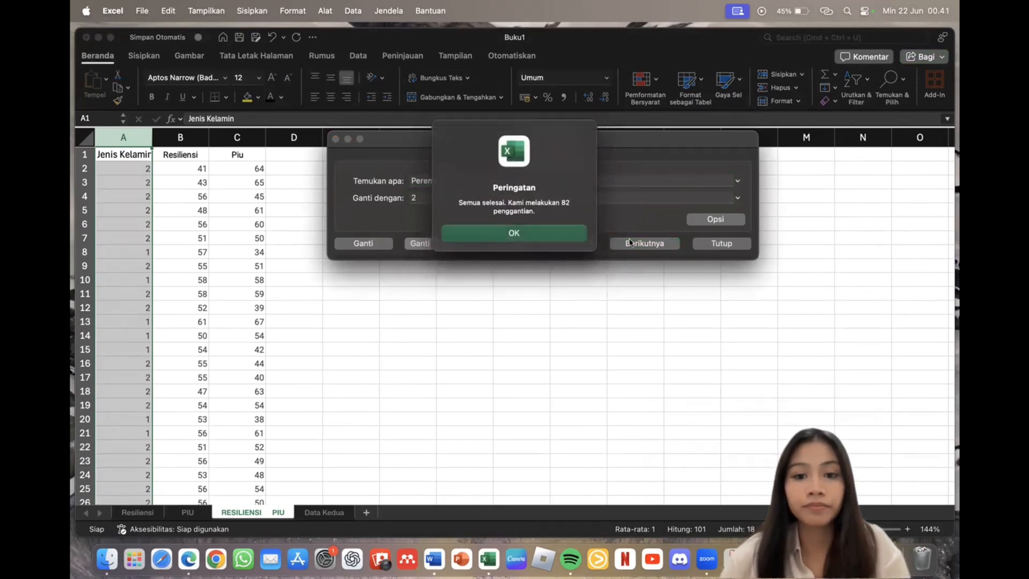
pyautogui.click(524, 236)
pyautogui.click(722, 243)
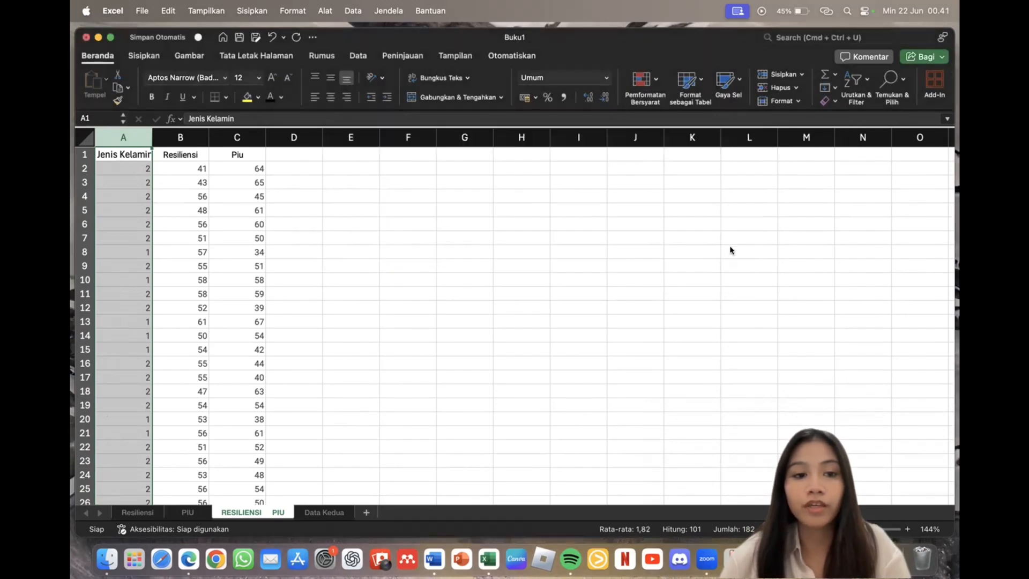
# Step: Copy the gender codes and Resiliensi scores (A2:B101) from Excel into the SPSS Data Editor
pyautogui.click(218, 184)
pyautogui.moveTo(128, 174); pyautogui.dragTo(208, 483)
pyautogui.press('super+c')
pyautogui.scroll(20, 180, 462)
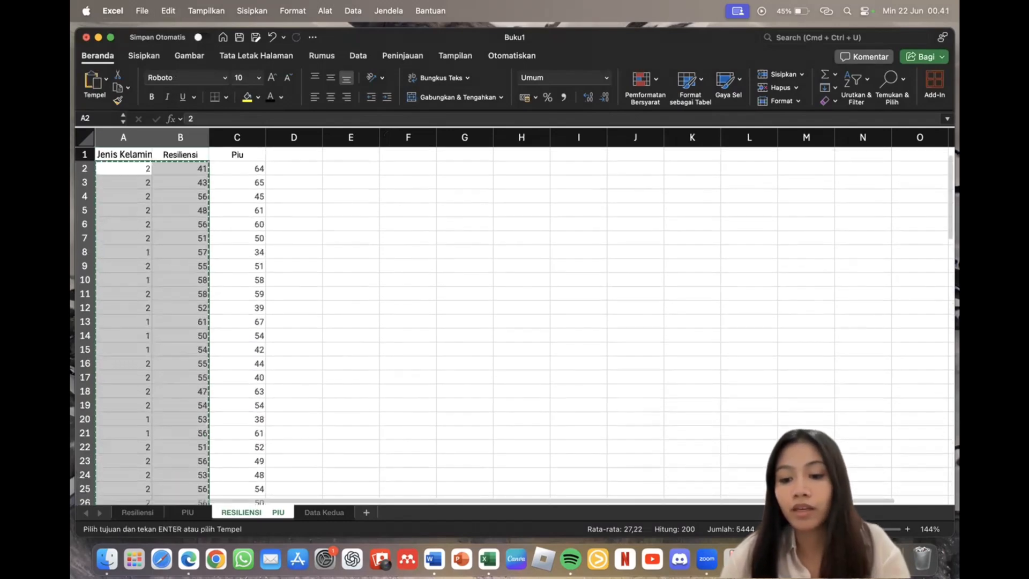
pyautogui.press('super+Tab')
pyautogui.click(788, 559)
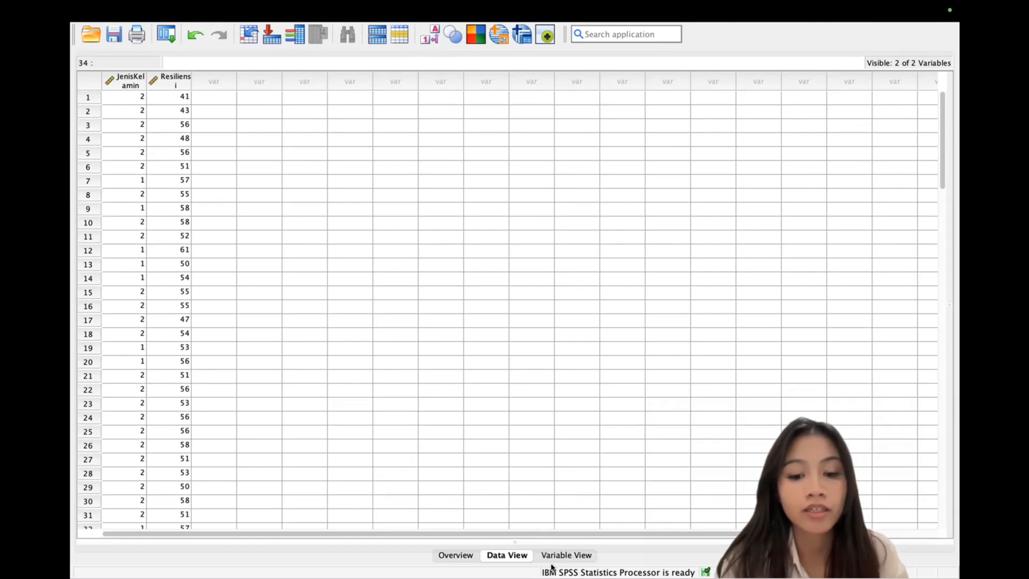
pyautogui.click(572, 555)
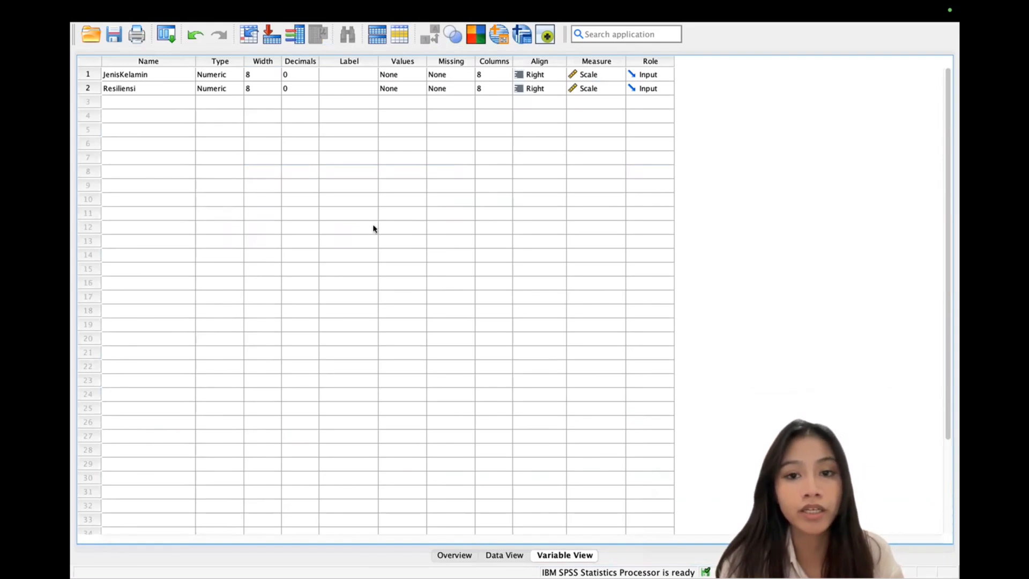
pyautogui.click(506, 556)
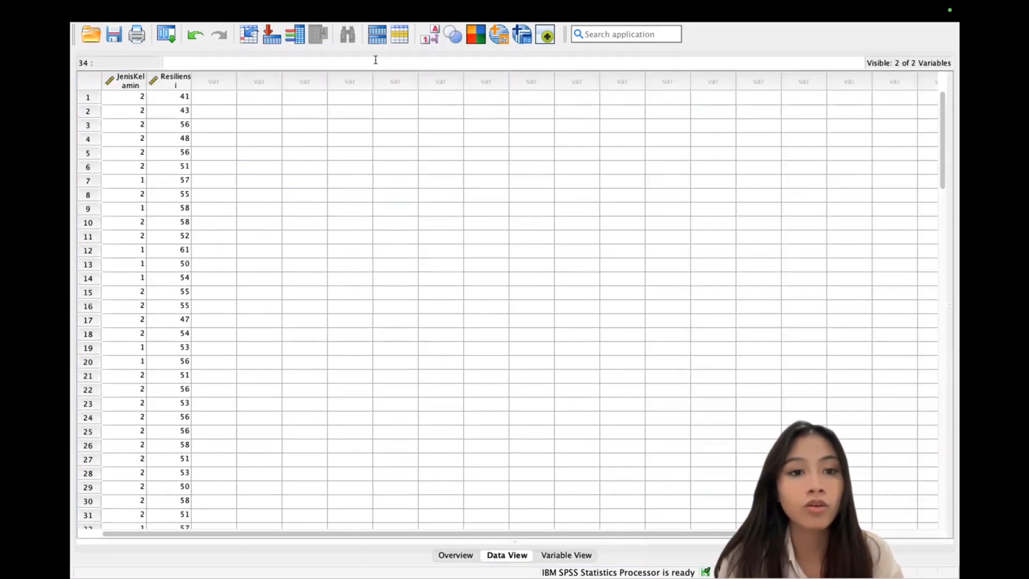
# Step: Start an Independent-Samples T Test and clear the previously assigned variables
pyautogui.moveTo(310, 4)
pyautogui.click(390, 10)
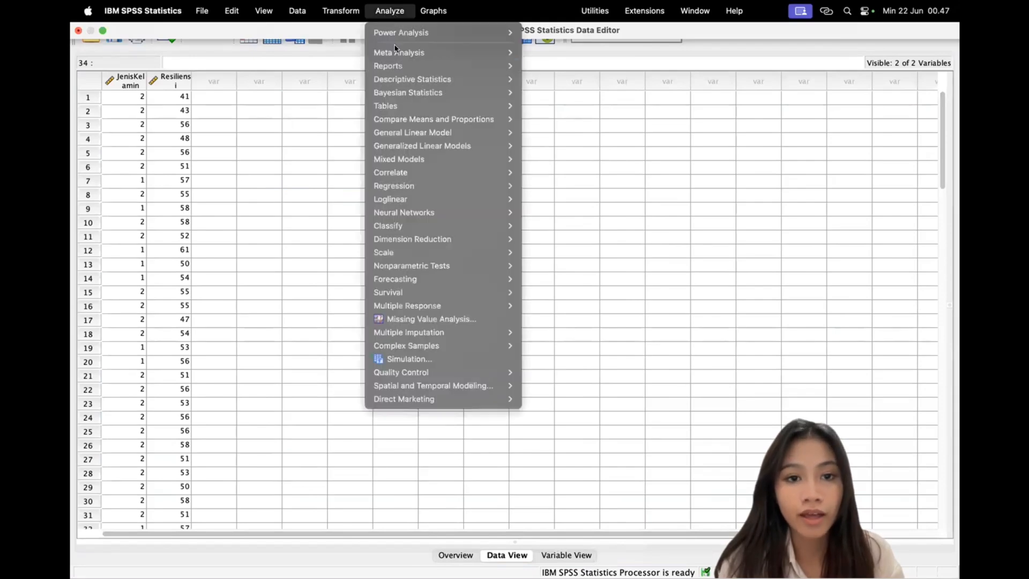
pyautogui.moveTo(431, 116)
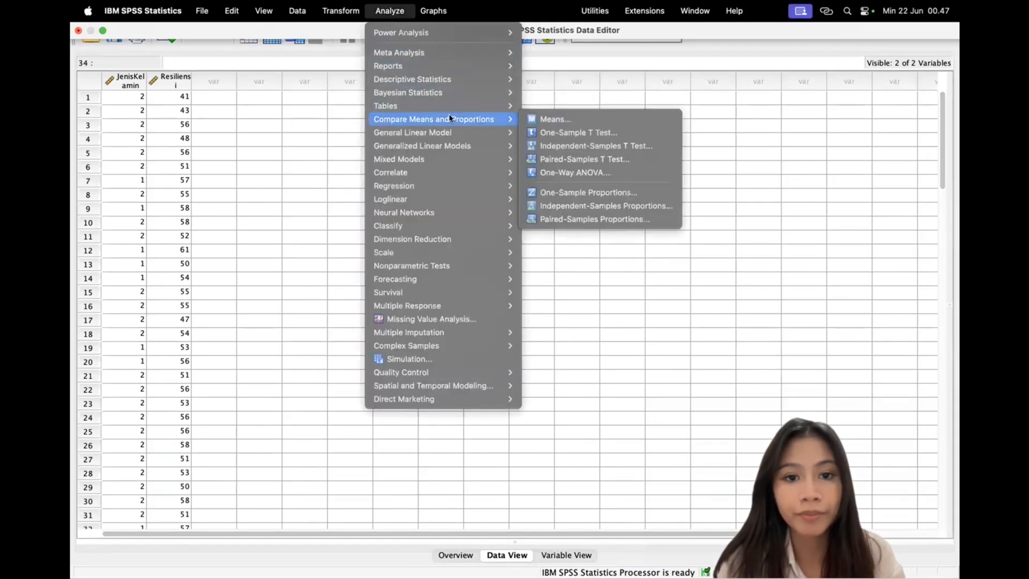
pyautogui.click(607, 146)
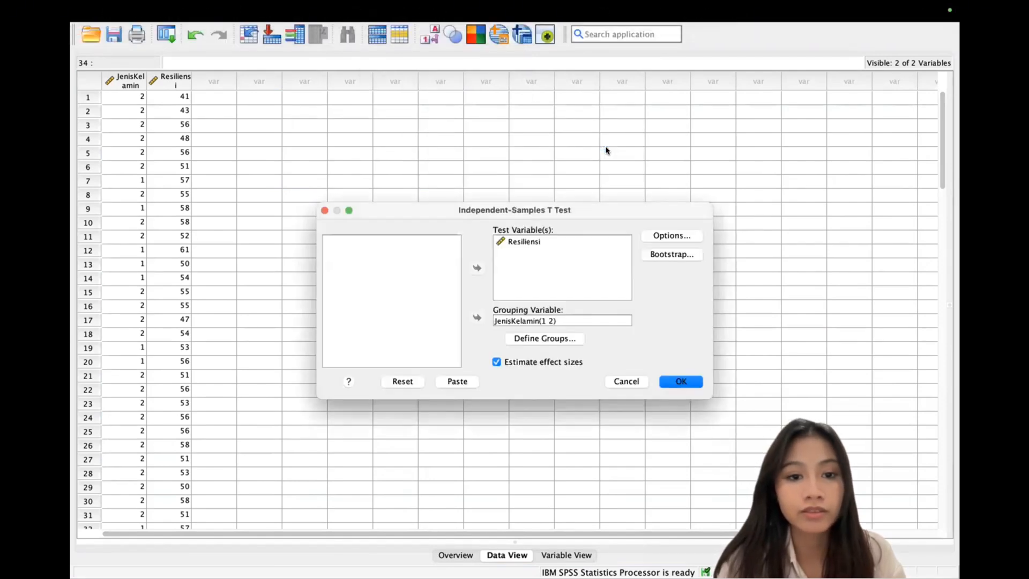
pyautogui.click(561, 244)
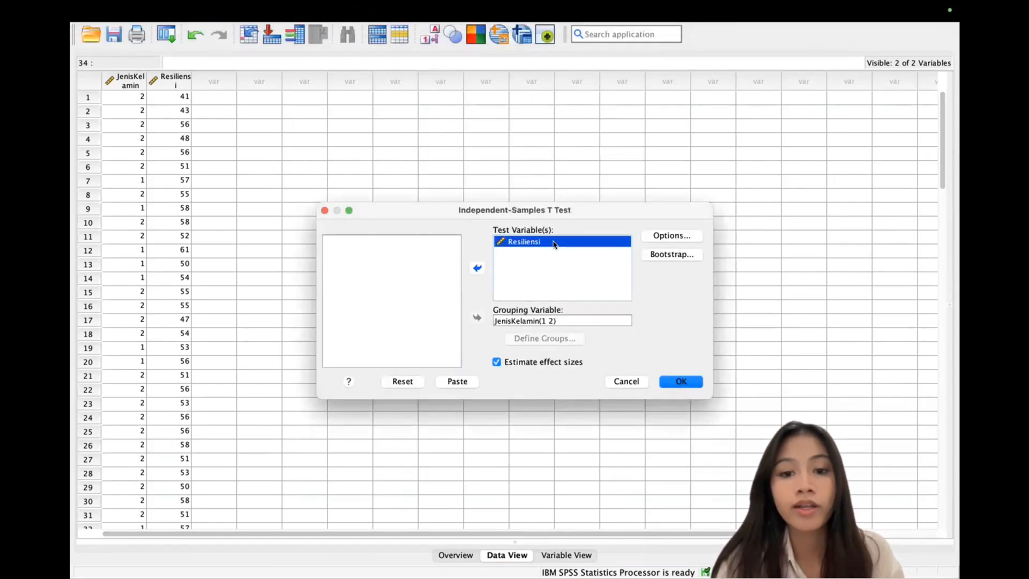
pyautogui.click(477, 268)
pyautogui.click(521, 321)
pyautogui.click(476, 318)
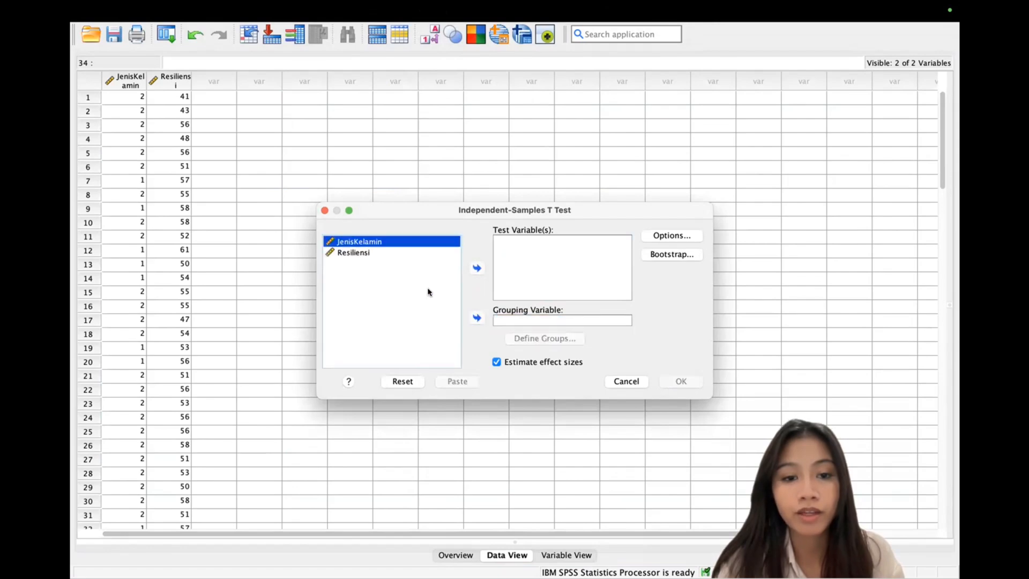
# Step: Test Resiliensi grouped by JenisKelamin with groups 1 and 2 and run it
pyautogui.click(386, 252)
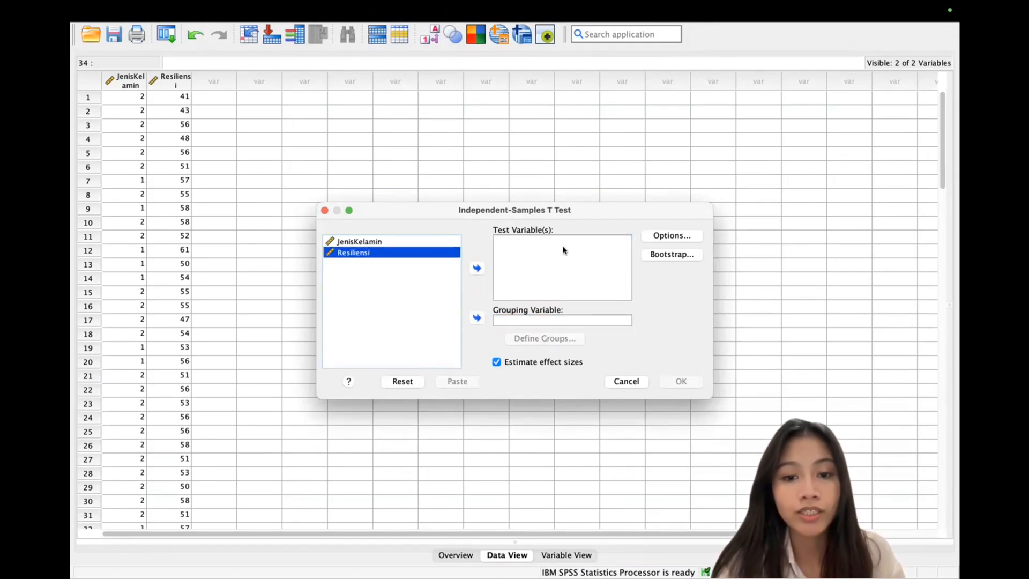
pyautogui.click(477, 268)
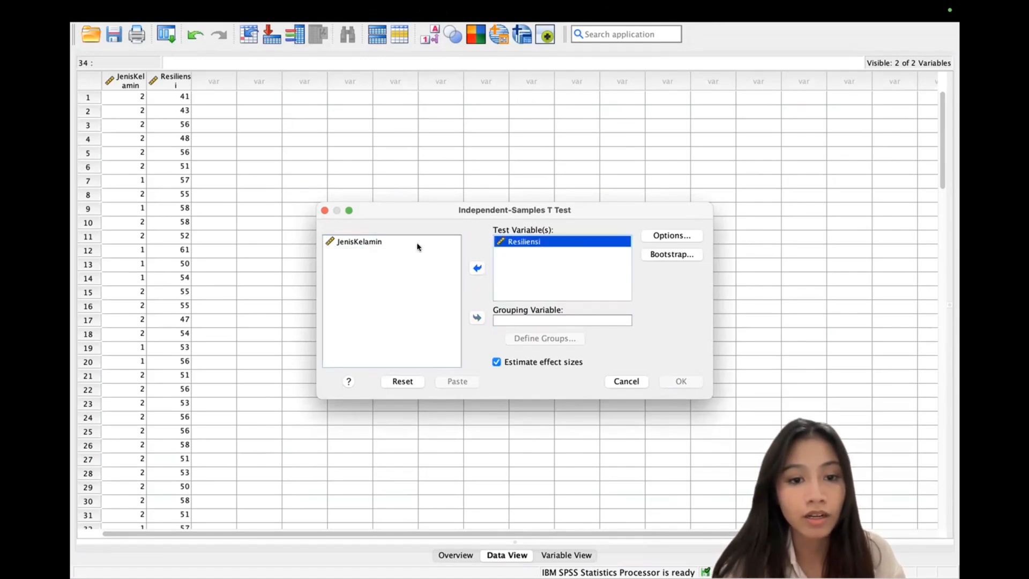
pyautogui.click(386, 239)
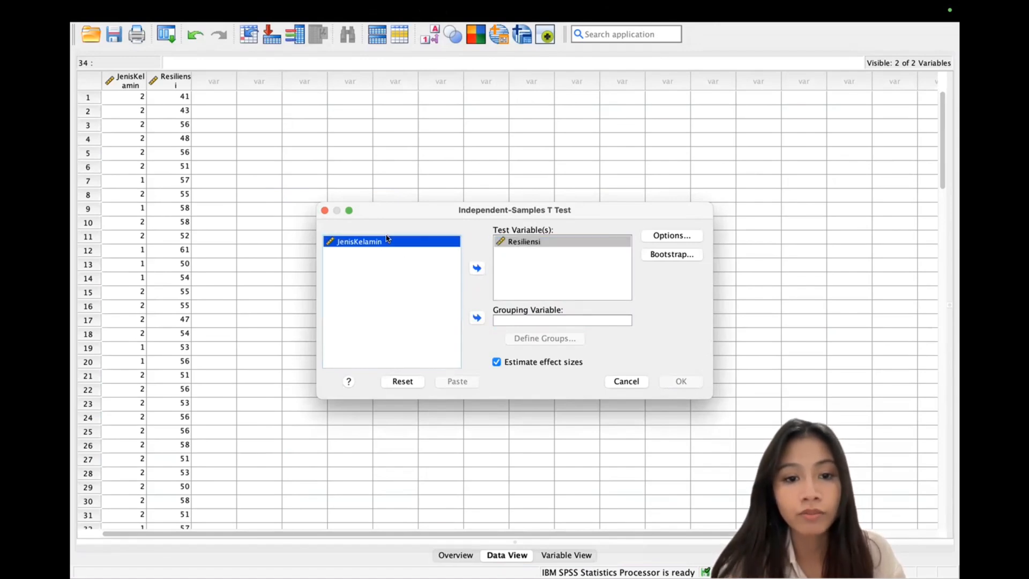
pyautogui.click(478, 317)
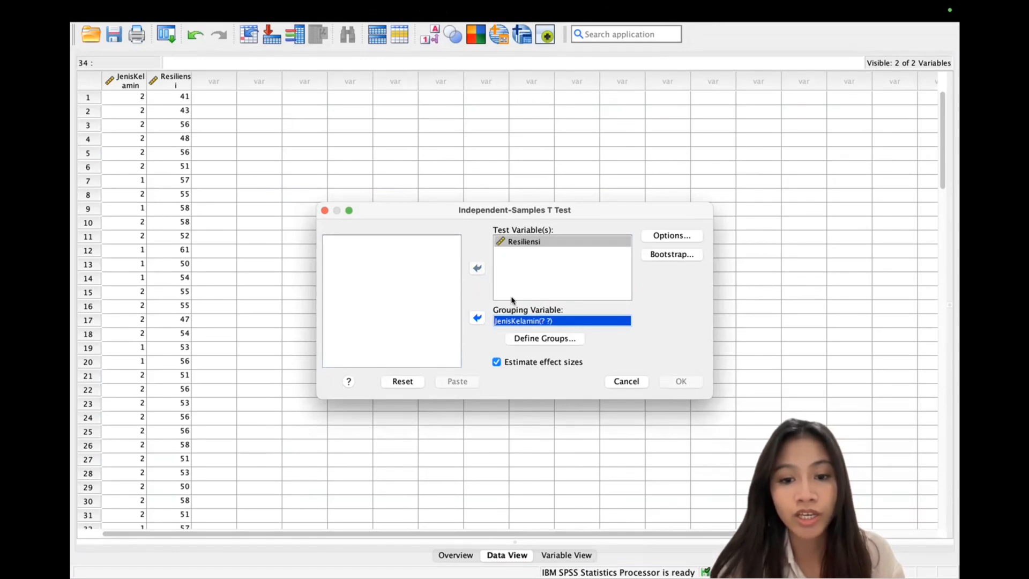
pyautogui.click(552, 341)
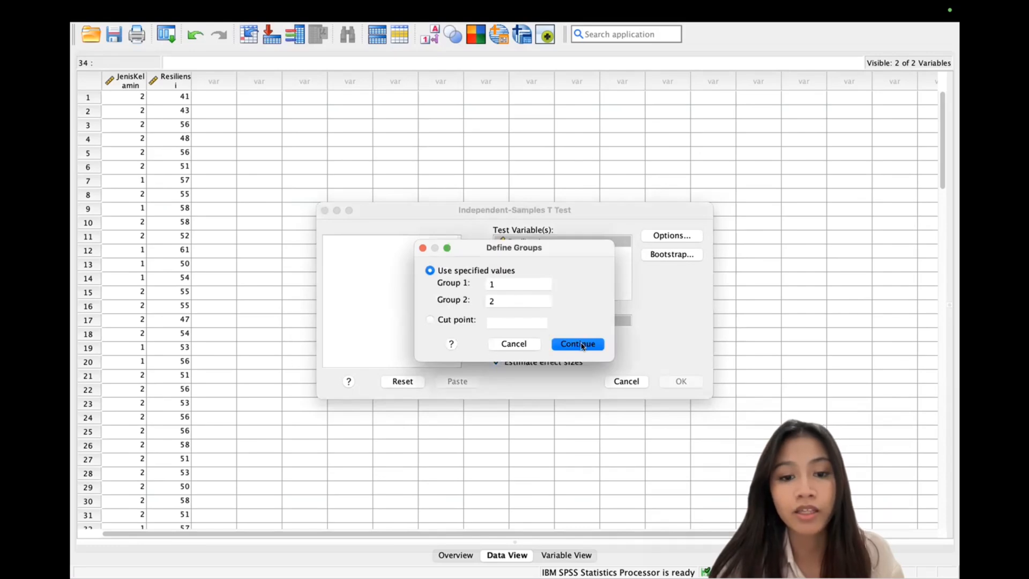
pyautogui.click(583, 345)
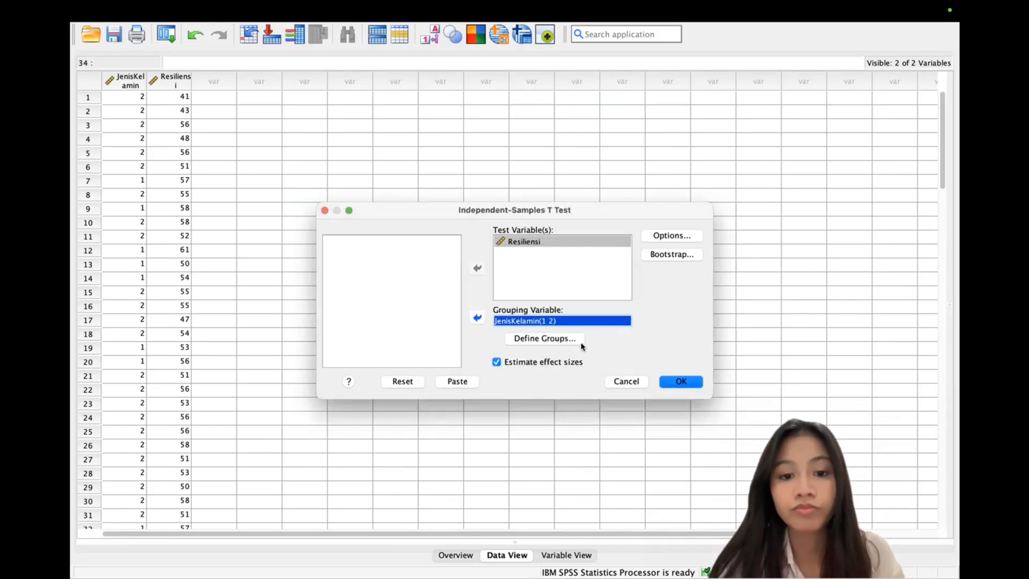
pyautogui.click(680, 382)
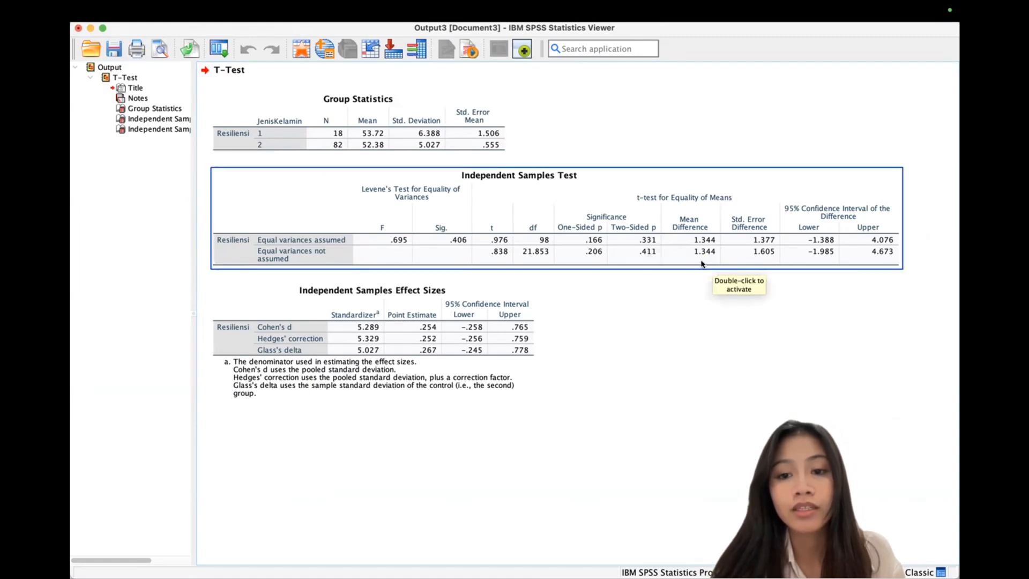
pyautogui.click(871, 318)
pyautogui.click(773, 228)
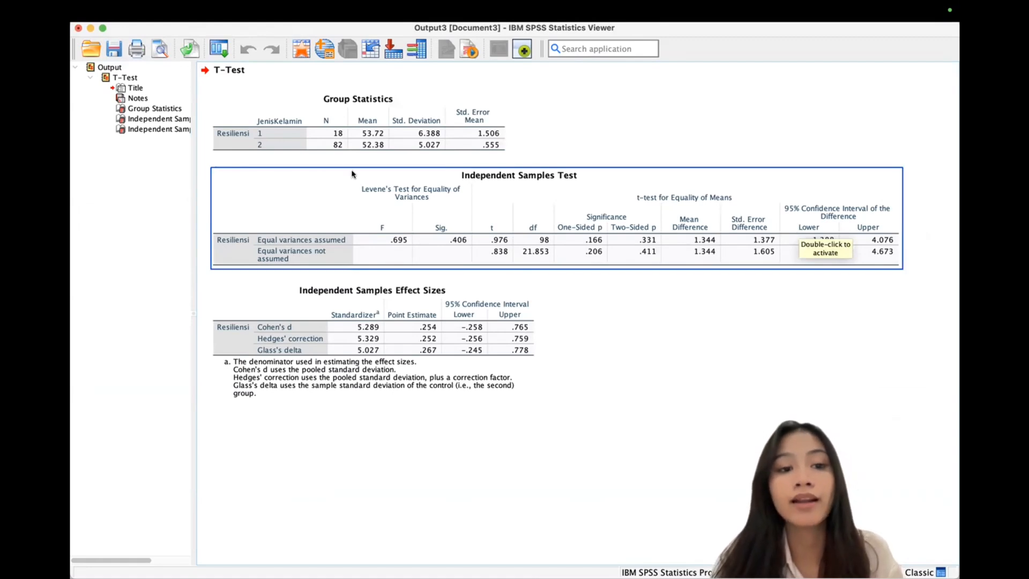
pyautogui.click(910, 399)
pyautogui.click(686, 263)
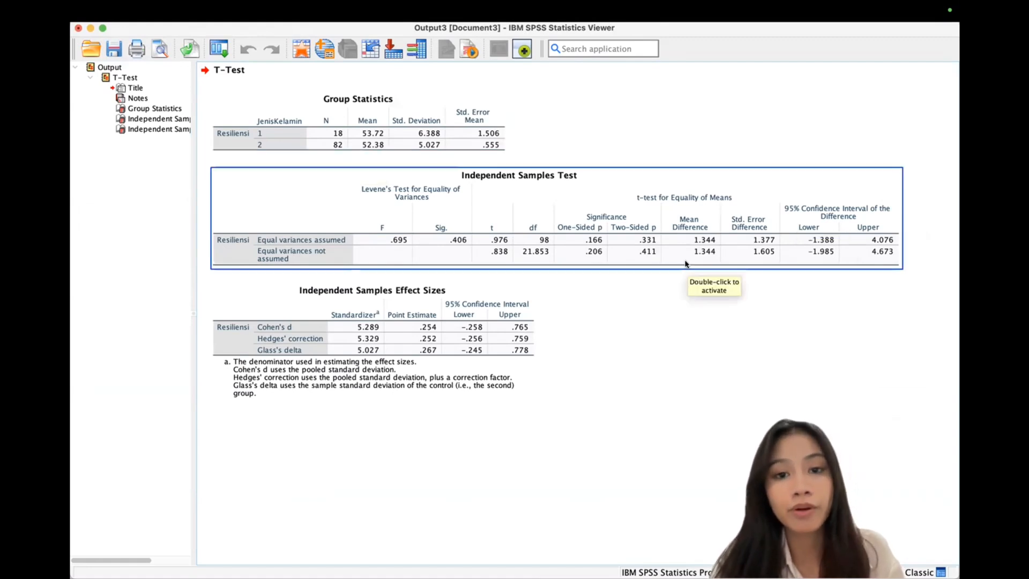